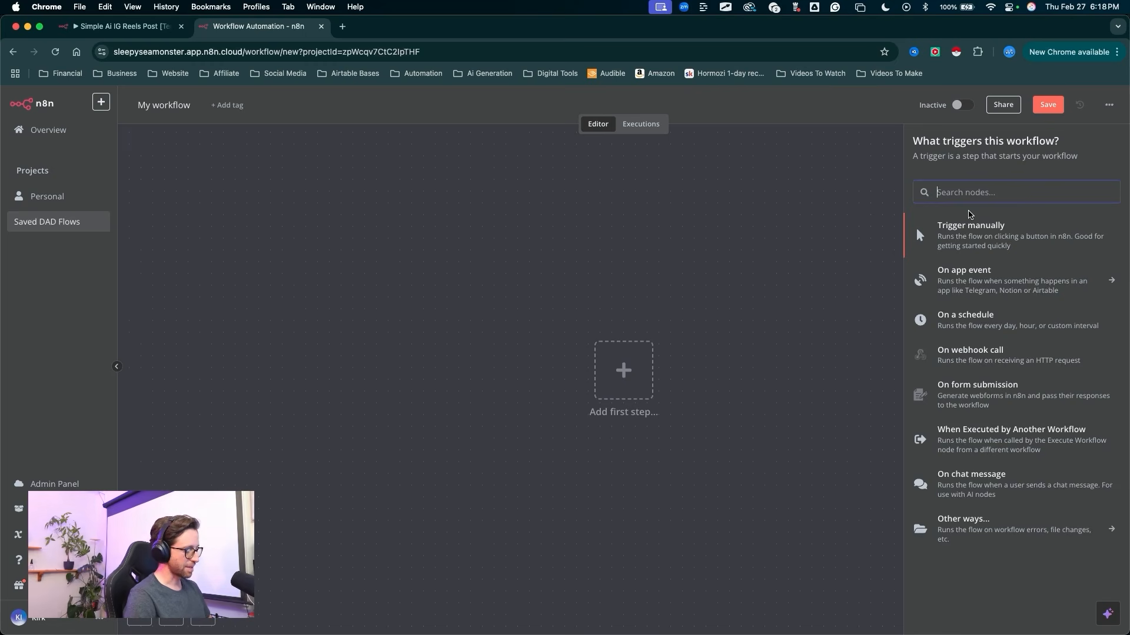
Step: Add a Google Drive trigger that fires on changes involving a specific folder
{"action": "type", "text": "googl"}
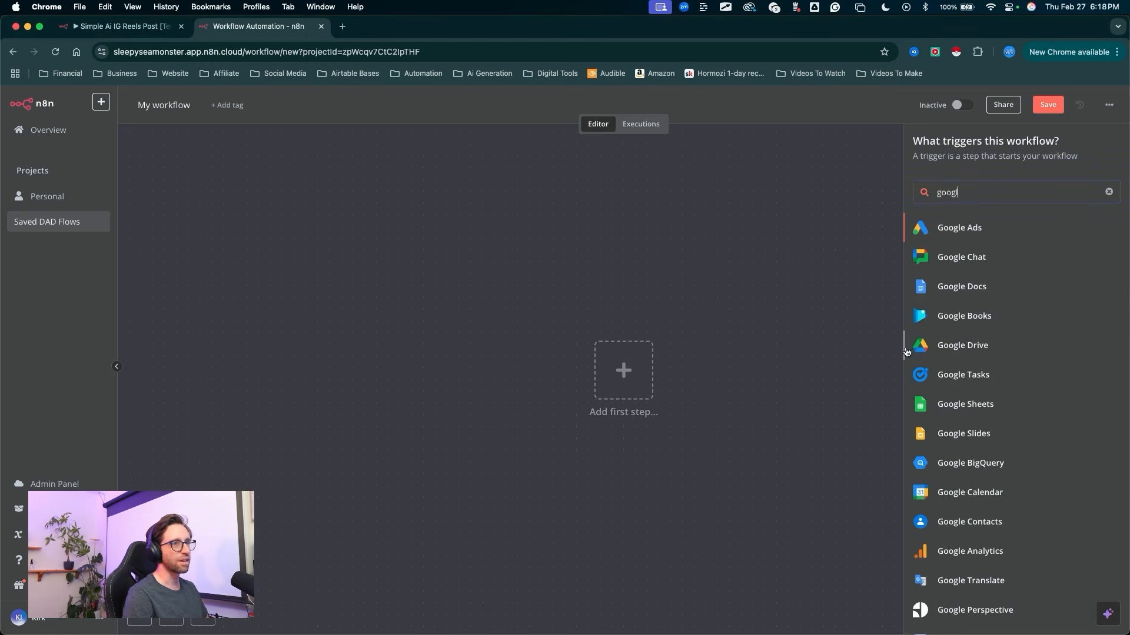
{"action": "left_click", "coordinate": [909, 349]}
{"action": "mouse_move", "coordinate": [849, 429]}
{"action": "left_mouse_down"}
{"action": "mouse_move", "coordinate": [934, 255]}
{"action": "mouse_move", "coordinate": [990, 263]}
{"action": "mouse_move", "coordinate": [1047, 250]}
{"action": "mouse_move", "coordinate": [1037, 256]}
{"action": "left_mouse_up"}
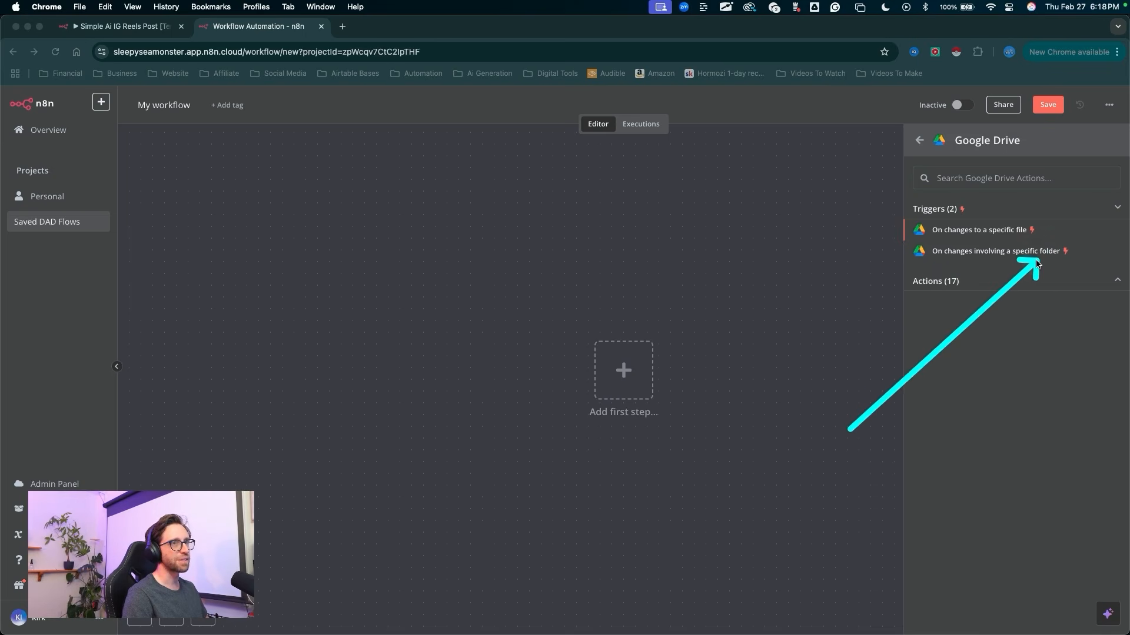
{"action": "key", "text": "Escape"}
{"action": "left_click", "coordinate": [1016, 255]}
{"action": "mouse_move", "coordinate": [197, 389]}
{"action": "left_mouse_down"}
{"action": "mouse_move", "coordinate": [277, 265]}
{"action": "mouse_move", "coordinate": [275, 192]}
{"action": "left_mouse_up"}
{"action": "left_click", "coordinate": [239, 237]}
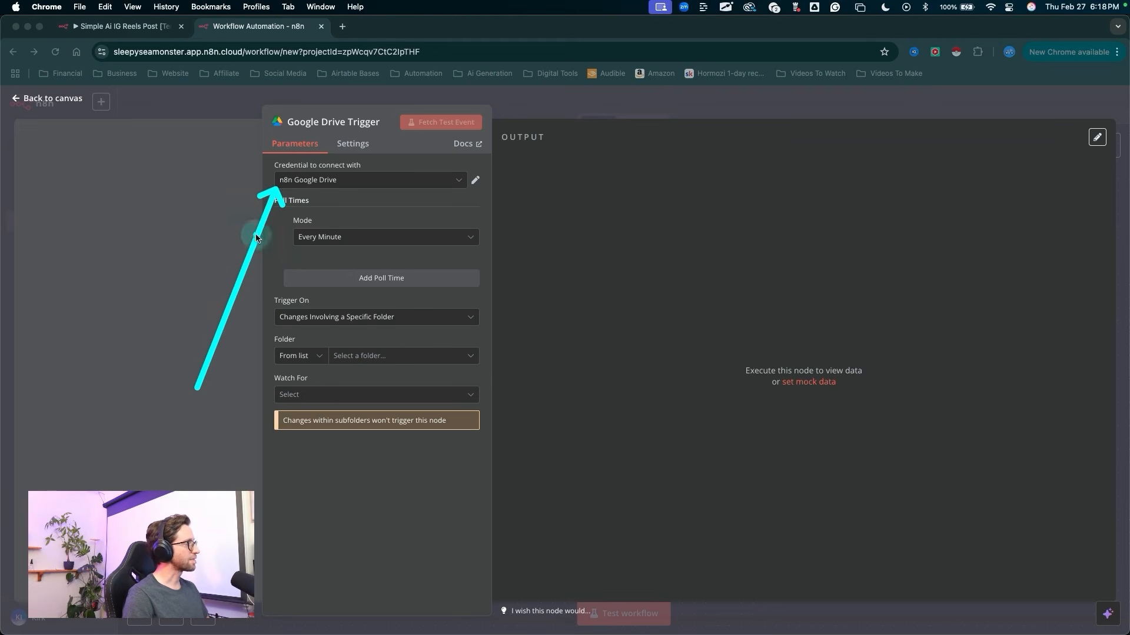
{"action": "key", "text": "Escape"}
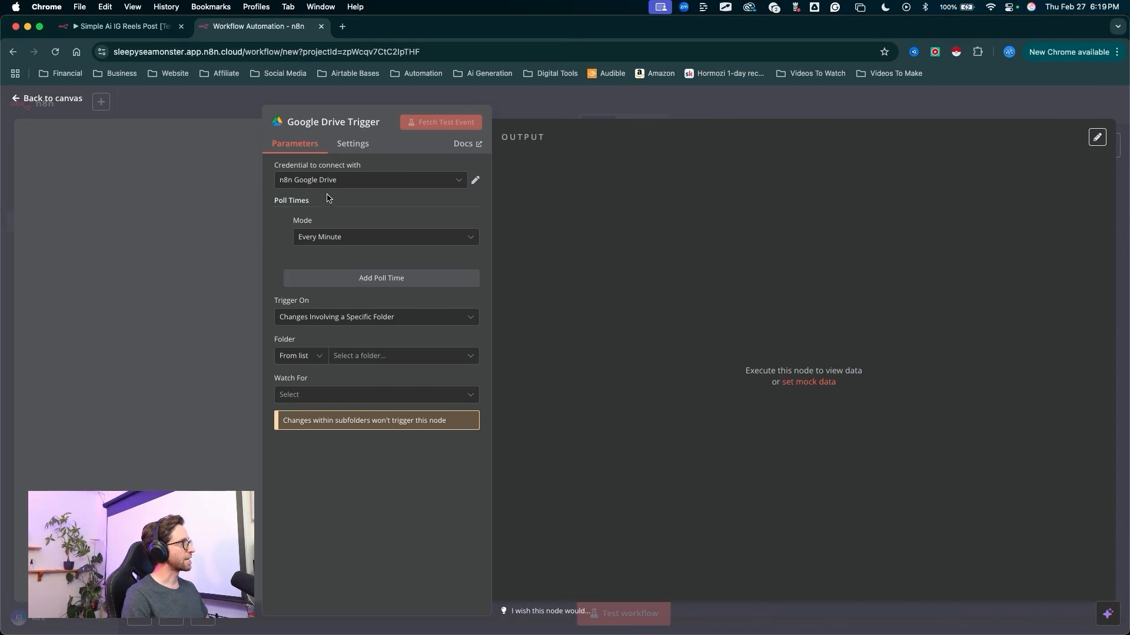
Step: Start a new credential for the Google Drive trigger and open its setup documentation
{"action": "left_click", "coordinate": [346, 182]}
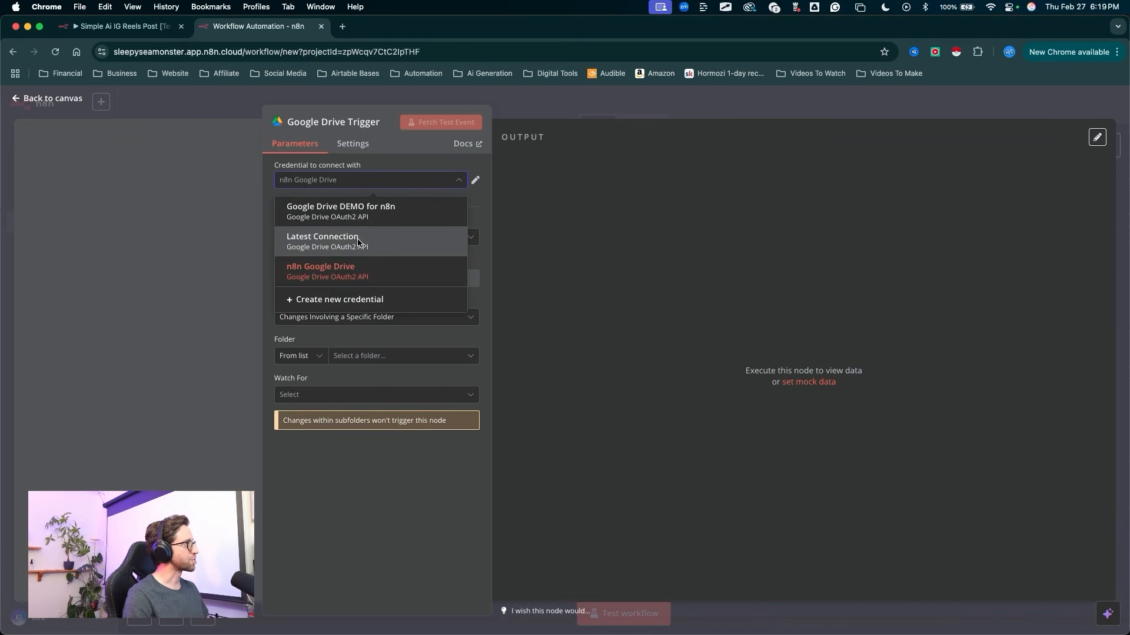
{"action": "left_click", "coordinate": [351, 302]}
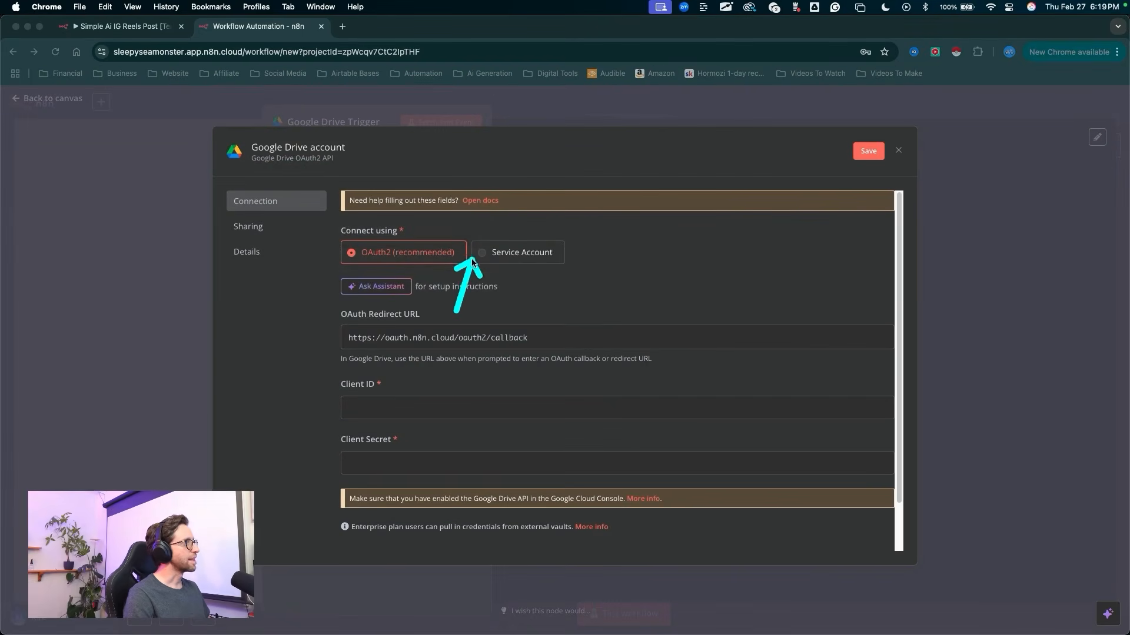
{"action": "left_click", "coordinate": [478, 202]}
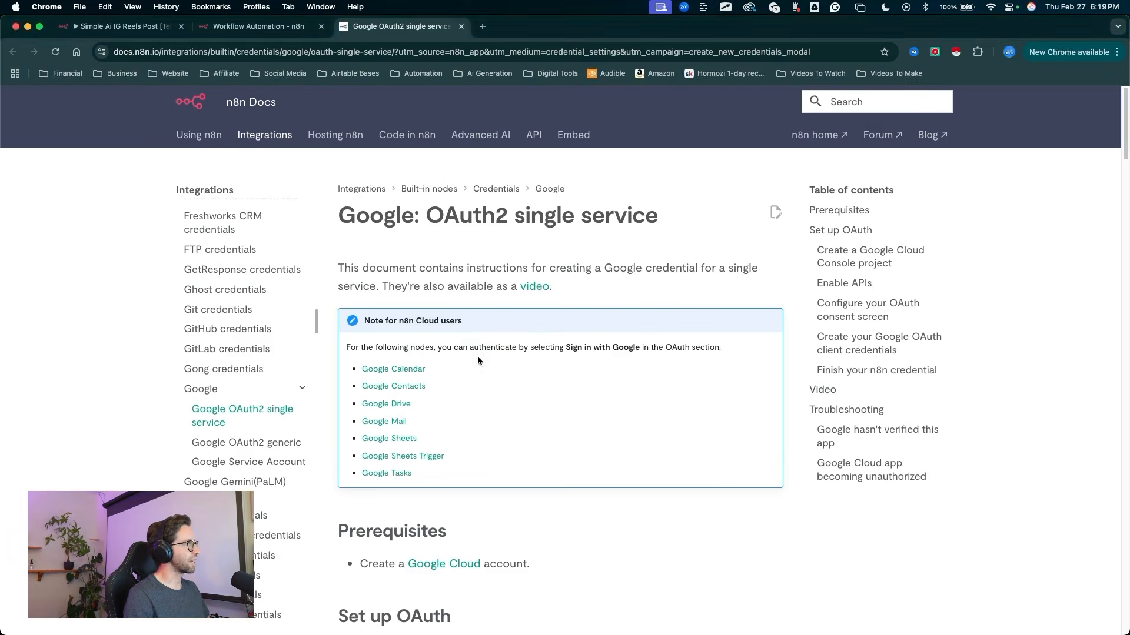
{"action": "left_click_drag", "start_coordinate": [324, 482], "coordinate": [319, 490]}
{"action": "key", "text": "Escape"}
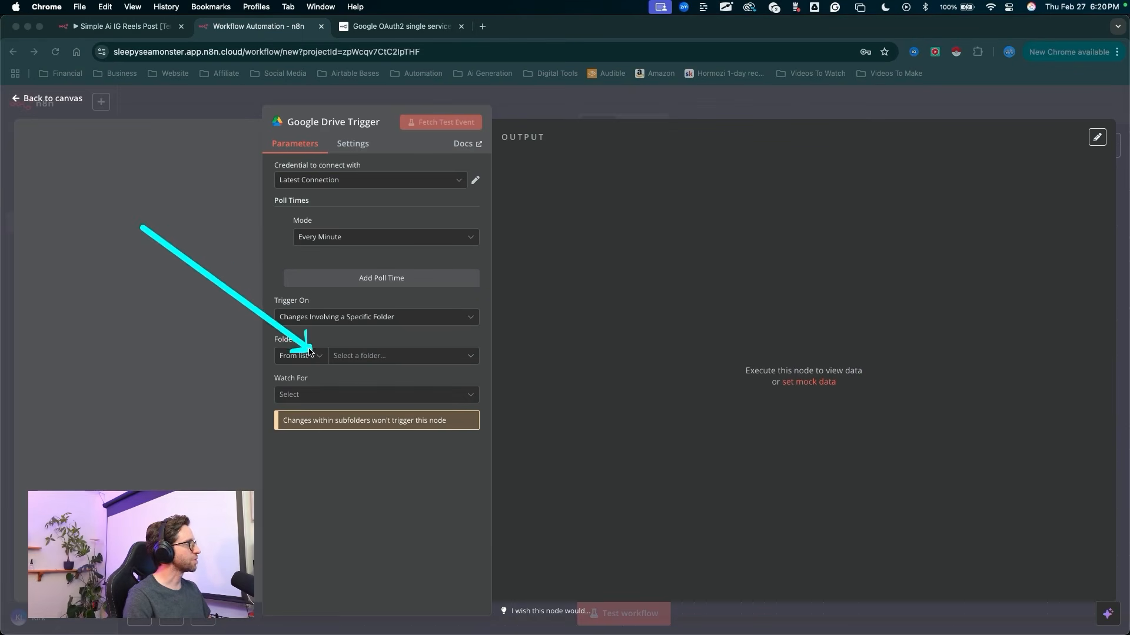
{"action": "key", "text": "Escape"}
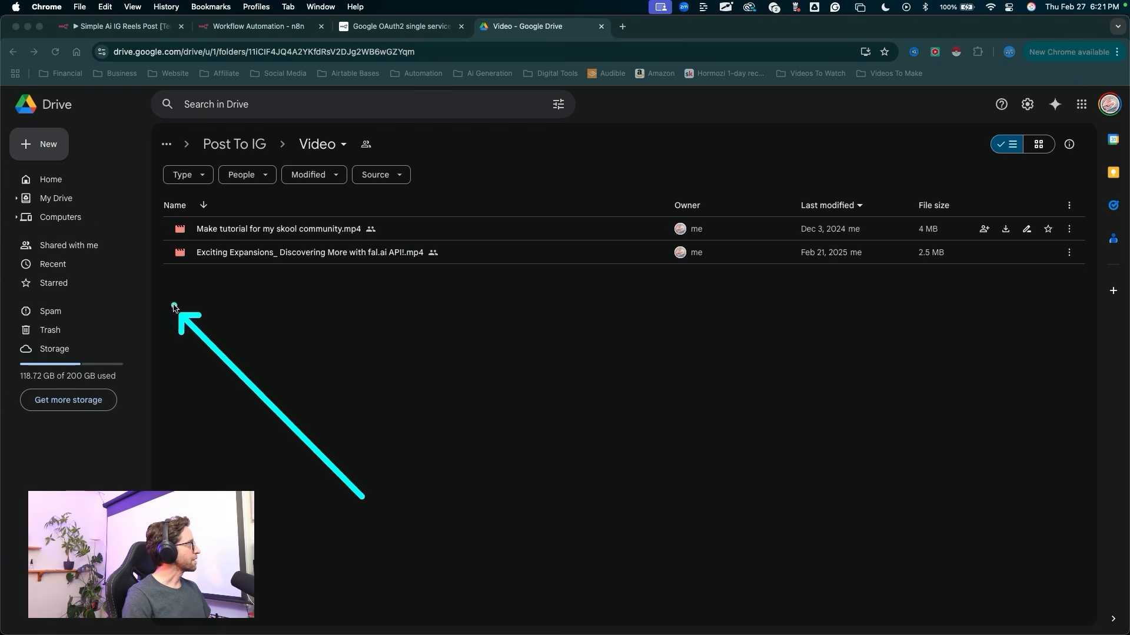
Step: In Google Drive, go from the Video folder up to its parent folder, Post To IG
{"action": "mouse_move", "coordinate": [171, 302]}
{"action": "left_mouse_down"}
{"action": "mouse_move", "coordinate": [25, 177]}
{"action": "mouse_move", "coordinate": [181, 315]}
{"action": "mouse_move", "coordinate": [242, 239]}
{"action": "mouse_move", "coordinate": [267, 156]}
{"action": "mouse_move", "coordinate": [214, 157]}
{"action": "mouse_move", "coordinate": [320, 146]}
{"action": "mouse_move", "coordinate": [76, 202]}
{"action": "mouse_move", "coordinate": [318, 250]}
{"action": "mouse_move", "coordinate": [320, 144]}
{"action": "left_mouse_up"}
{"action": "mouse_move", "coordinate": [320, 412]}
{"action": "left_mouse_down"}
{"action": "mouse_move", "coordinate": [391, 283]}
{"action": "mouse_move", "coordinate": [320, 147]}
{"action": "left_mouse_up"}
{"action": "mouse_move", "coordinate": [313, 480]}
{"action": "left_mouse_down"}
{"action": "mouse_move", "coordinate": [295, 298]}
{"action": "mouse_move", "coordinate": [244, 258]}
{"action": "mouse_move", "coordinate": [306, 230]}
{"action": "mouse_move", "coordinate": [281, 241]}
{"action": "mouse_move", "coordinate": [542, 282]}
{"action": "mouse_move", "coordinate": [285, 297]}
{"action": "left_mouse_up"}
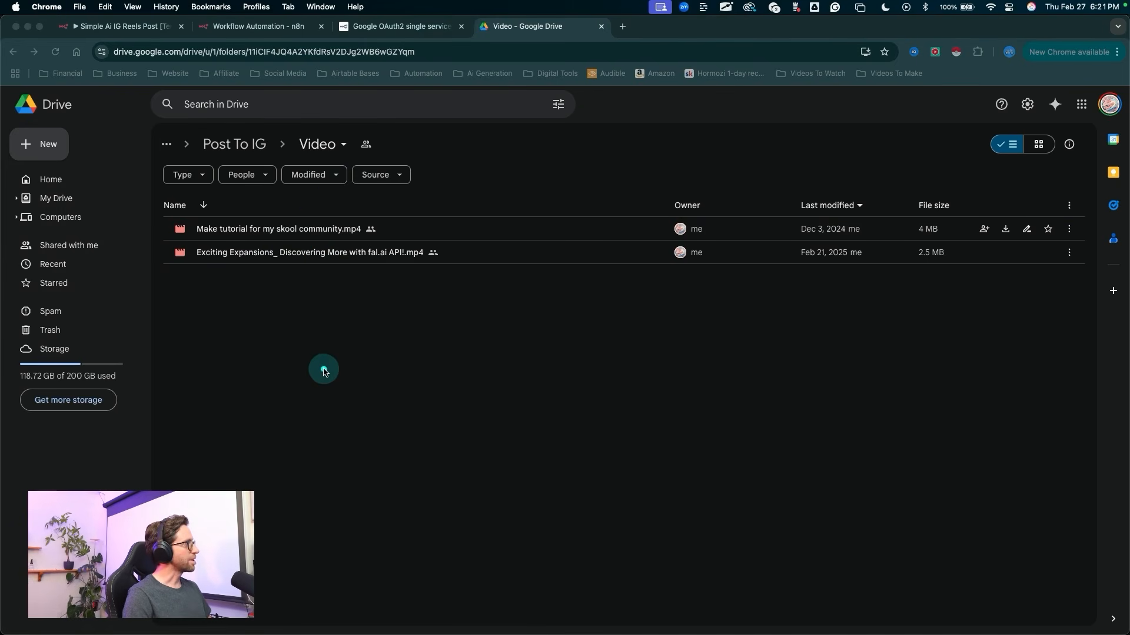
{"action": "left_click_drag", "start_coordinate": [324, 372], "coordinate": [322, 150]}
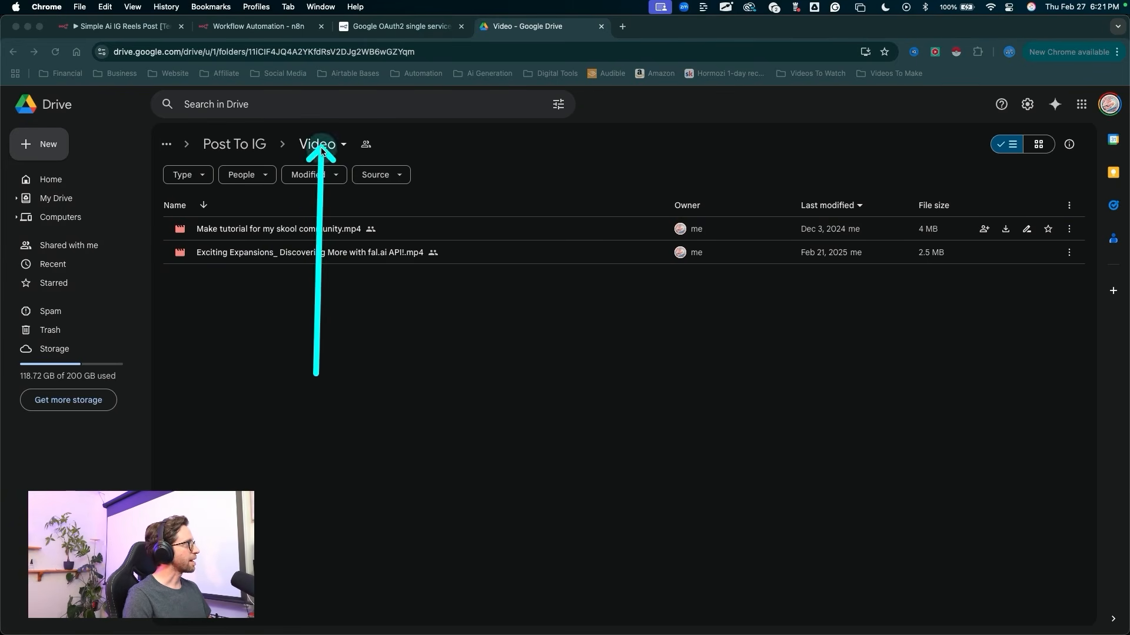
{"action": "left_click", "coordinate": [318, 144]}
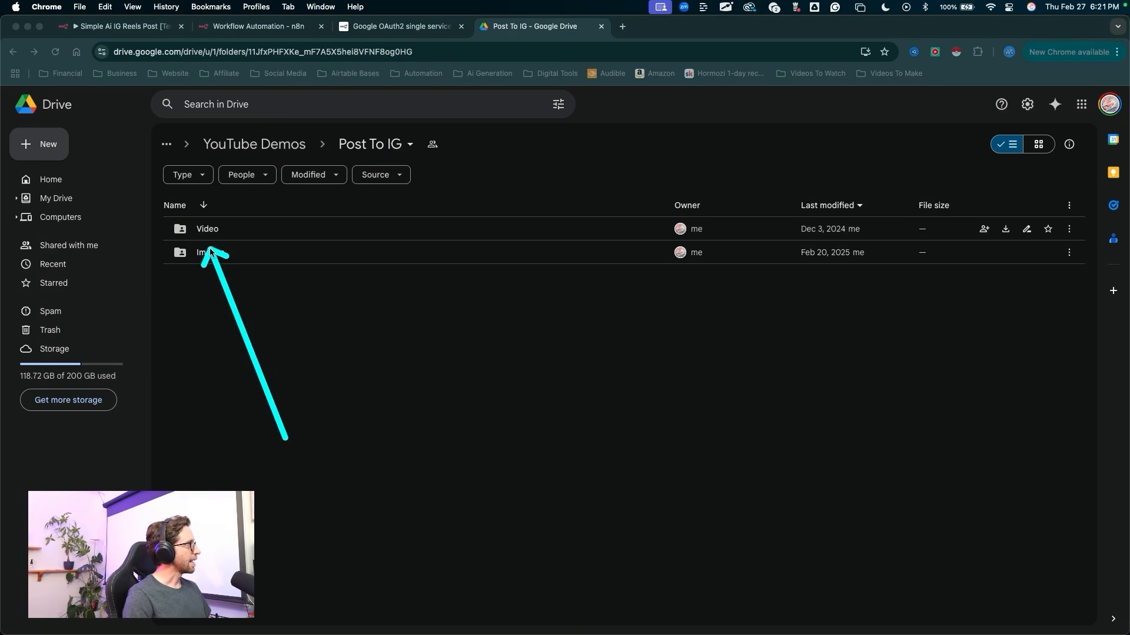
{"action": "mouse_move", "coordinate": [207, 259]}
{"action": "left_mouse_down"}
{"action": "mouse_move", "coordinate": [201, 247]}
{"action": "mouse_move", "coordinate": [202, 270]}
{"action": "mouse_move", "coordinate": [202, 253]}
{"action": "mouse_move", "coordinate": [245, 245]}
{"action": "mouse_move", "coordinate": [369, 150]}
{"action": "mouse_move", "coordinate": [230, 277]}
{"action": "mouse_move", "coordinate": [222, 244]}
{"action": "mouse_move", "coordinate": [203, 230]}
{"action": "mouse_move", "coordinate": [201, 257]}
{"action": "mouse_move", "coordinate": [202, 235]}
{"action": "mouse_move", "coordinate": [239, 235]}
{"action": "mouse_move", "coordinate": [206, 253]}
{"action": "mouse_move", "coordinate": [228, 233]}
{"action": "mouse_move", "coordinate": [180, 235]}
{"action": "mouse_move", "coordinate": [213, 237]}
{"action": "left_mouse_up"}
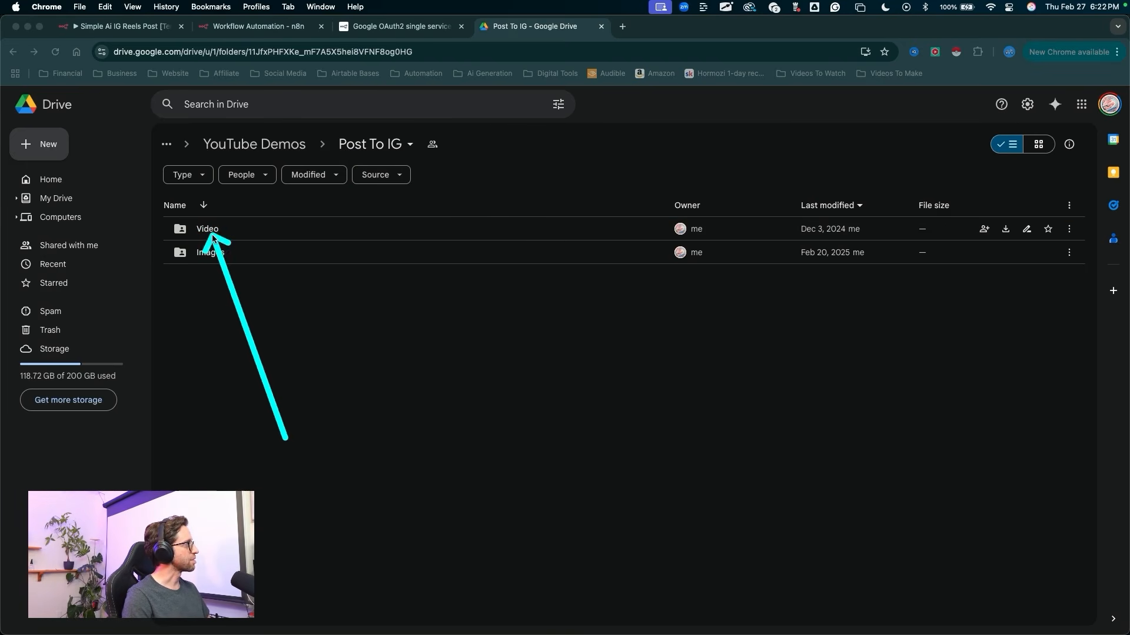
Step: Create a folder named "aspkkjjfdsa" inside Post To IG and move it to the trash
{"action": "right_click", "coordinate": [232, 322]}
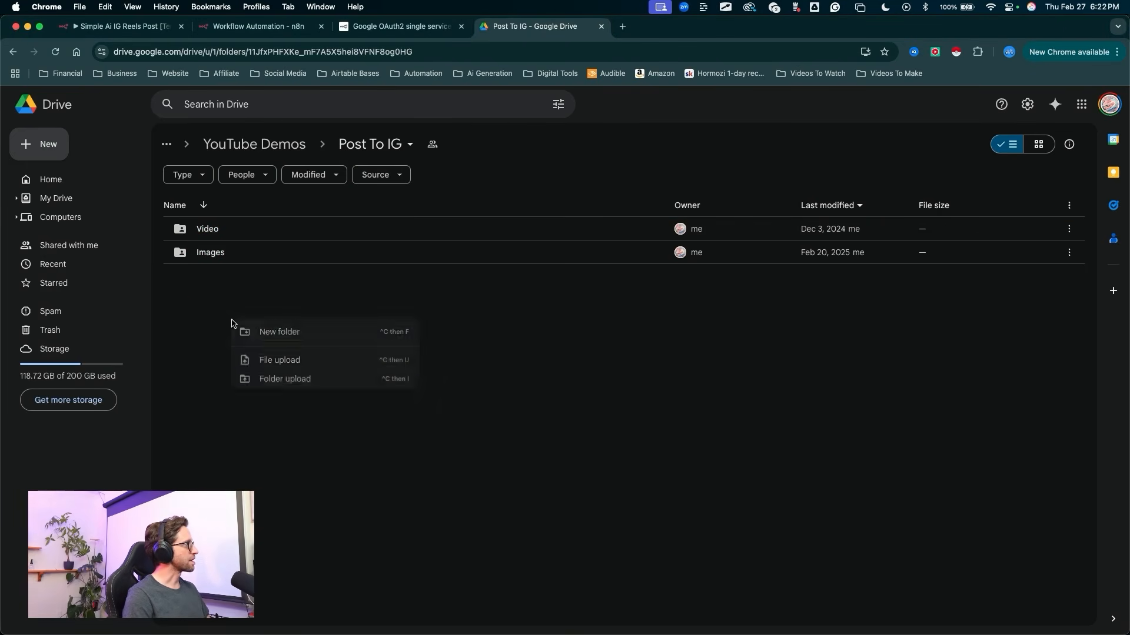
{"action": "left_click", "coordinate": [279, 334]}
{"action": "type", "text": "aspkkjjfdsa"}
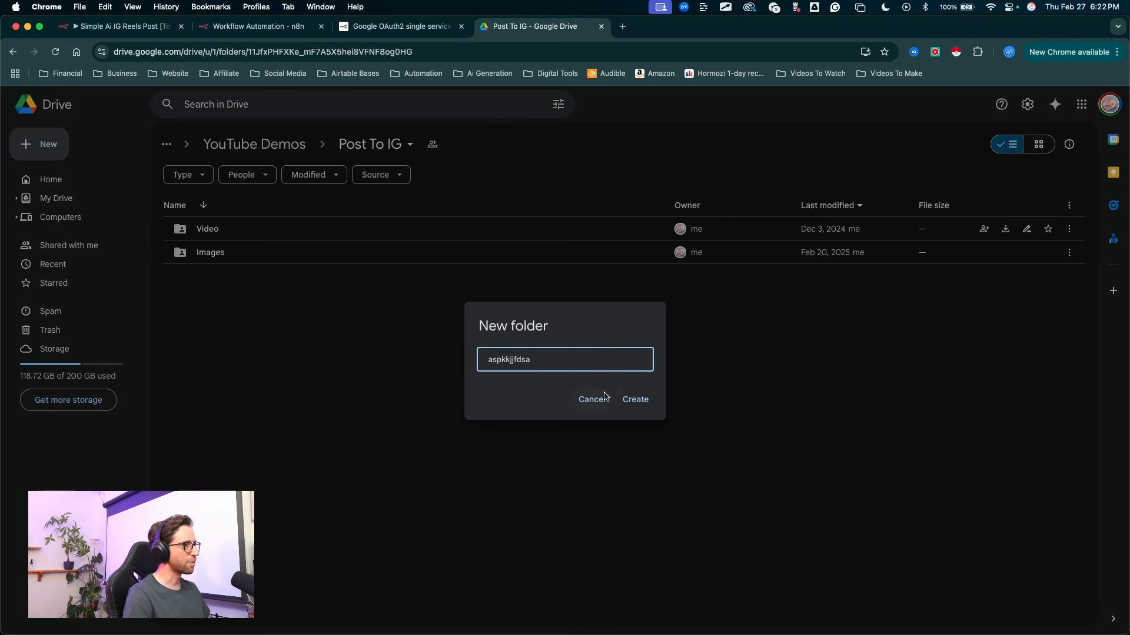
{"action": "left_click", "coordinate": [636, 400]}
{"action": "left_click_drag", "start_coordinate": [363, 421], "coordinate": [234, 287]}
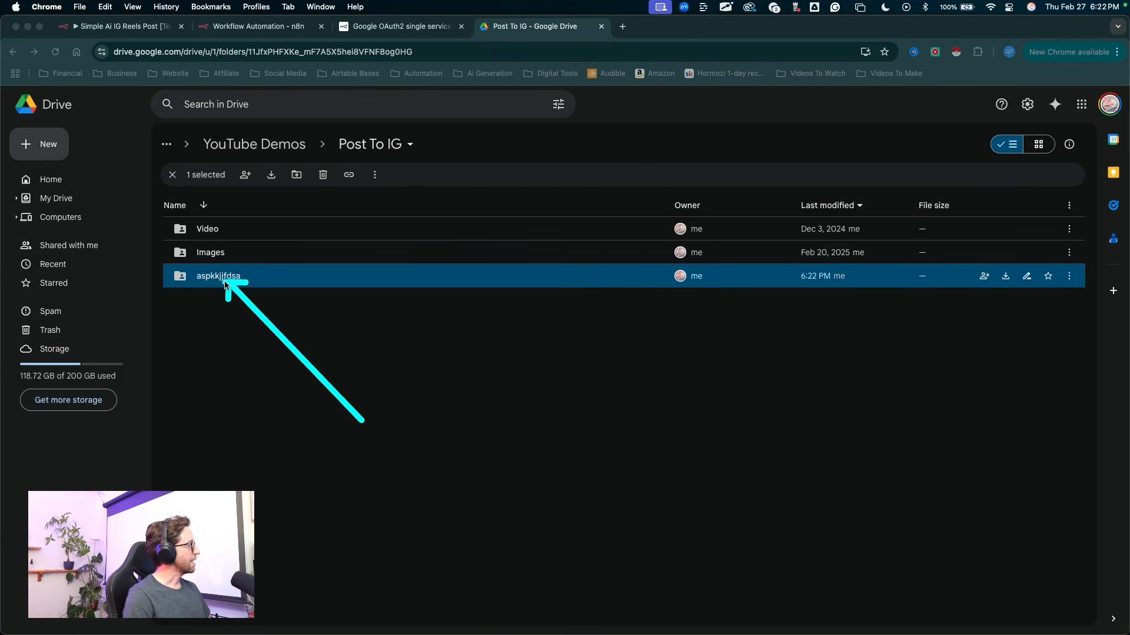
{"action": "right_click", "coordinate": [223, 281]}
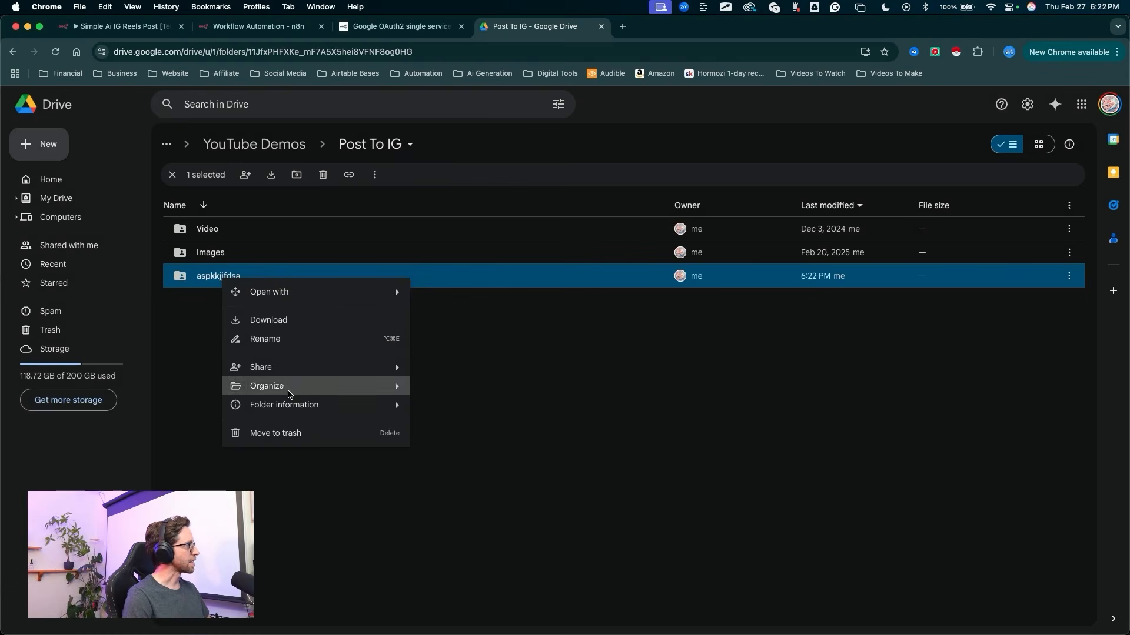
{"action": "left_click", "coordinate": [287, 437]}
Step: Share the Video folder with general access set to "Anyone with the link"
{"action": "mouse_move", "coordinate": [224, 403]}
{"action": "left_mouse_down"}
{"action": "mouse_move", "coordinate": [207, 244]}
{"action": "mouse_move", "coordinate": [183, 229]}
{"action": "mouse_move", "coordinate": [213, 241]}
{"action": "left_mouse_up"}
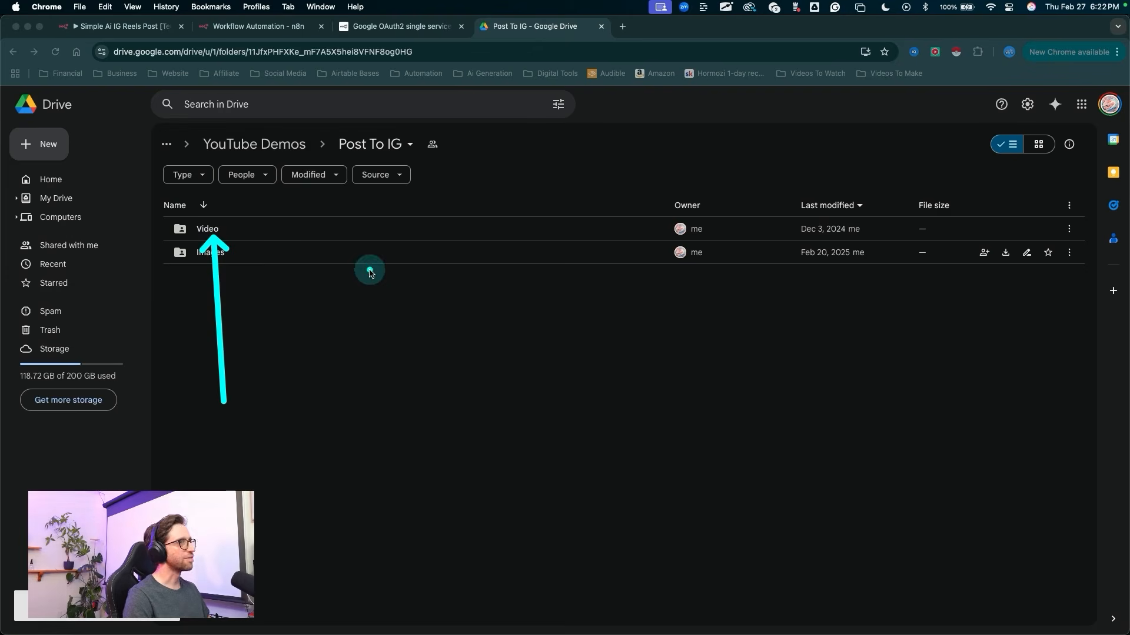
{"action": "key", "text": "Escape"}
{"action": "mouse_move", "coordinate": [237, 324]}
{"action": "left_mouse_down"}
{"action": "mouse_move", "coordinate": [202, 246]}
{"action": "mouse_move", "coordinate": [214, 232]}
{"action": "left_mouse_up"}
{"action": "key", "text": "Escape"}
{"action": "left_click", "coordinate": [212, 234]}
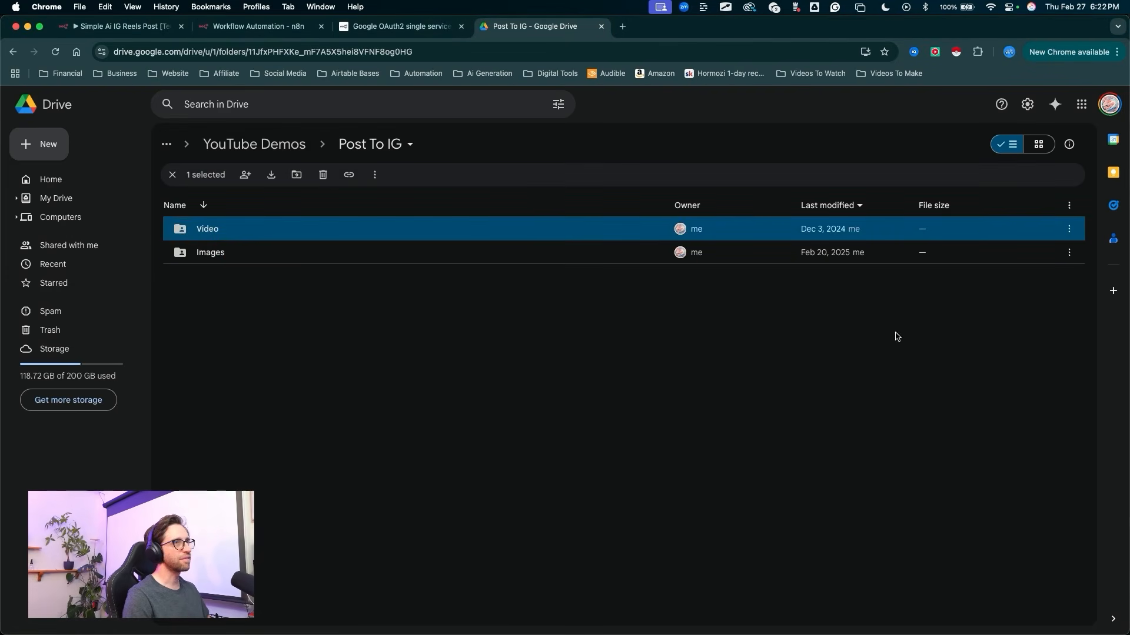
{"action": "left_click", "coordinate": [985, 231]}
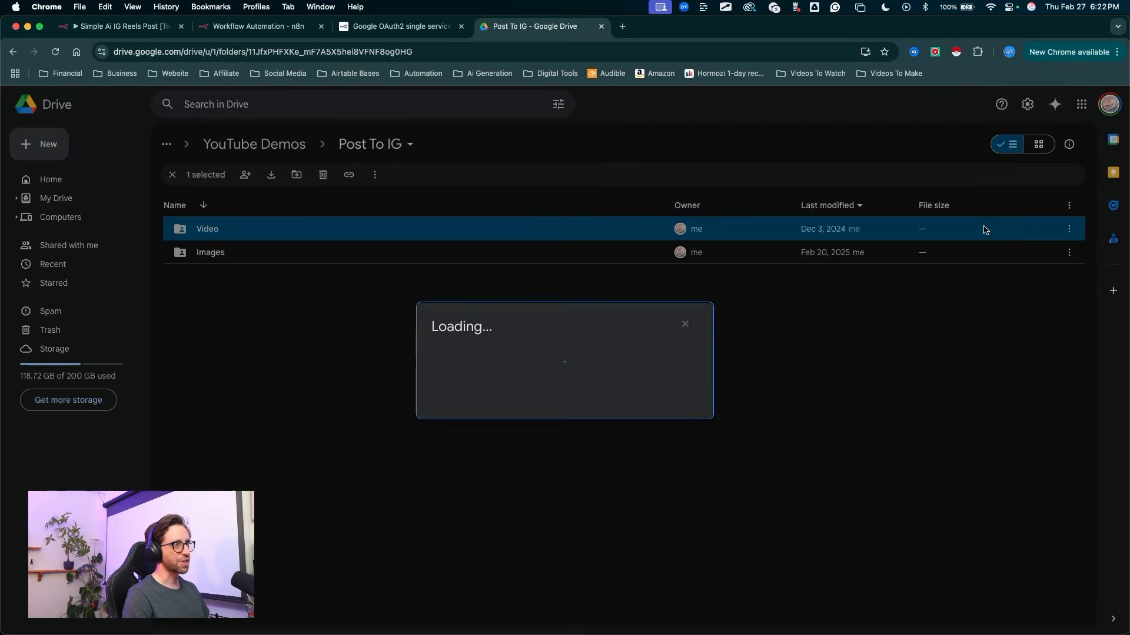
{"action": "left_click_drag", "start_coordinate": [625, 214], "coordinate": [505, 385]}
{"action": "key", "text": "Escape"}
{"action": "left_click", "coordinate": [504, 410]}
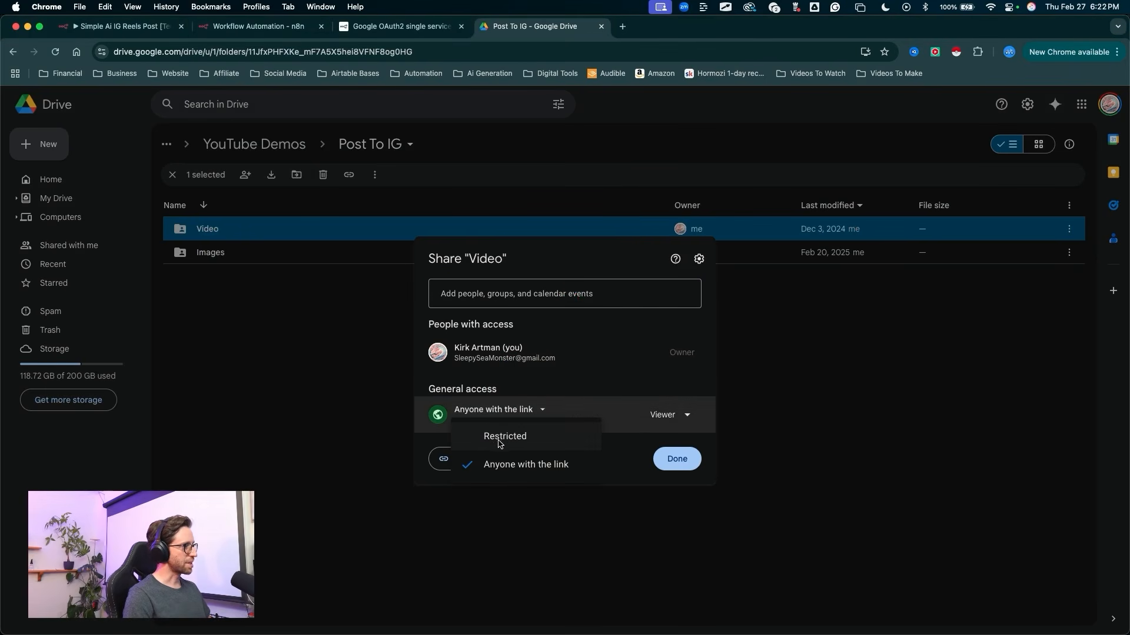
{"action": "left_click", "coordinate": [509, 465]}
{"action": "mouse_move", "coordinate": [498, 544]}
{"action": "left_mouse_down"}
{"action": "mouse_move", "coordinate": [535, 429]}
{"action": "mouse_move", "coordinate": [548, 425]}
{"action": "left_mouse_up"}
{"action": "left_click_drag", "start_coordinate": [628, 582], "coordinate": [674, 476]}
{"action": "left_click", "coordinate": [673, 475]}
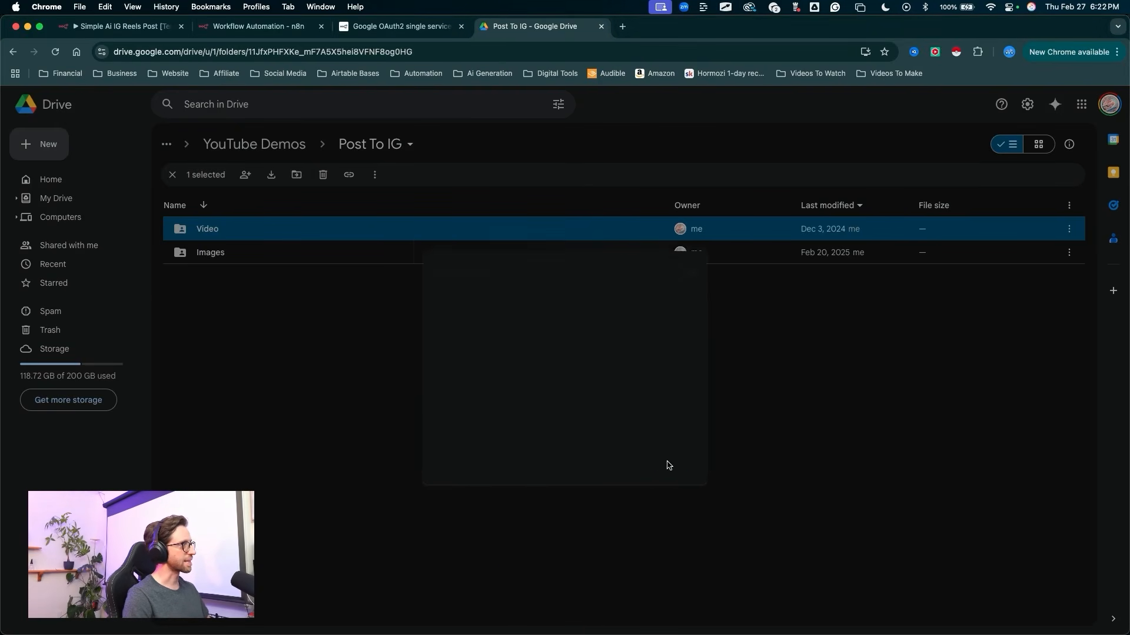
Step: Open the Video folder and copy its web address
{"action": "left_click_drag", "start_coordinate": [320, 395], "coordinate": [216, 241]}
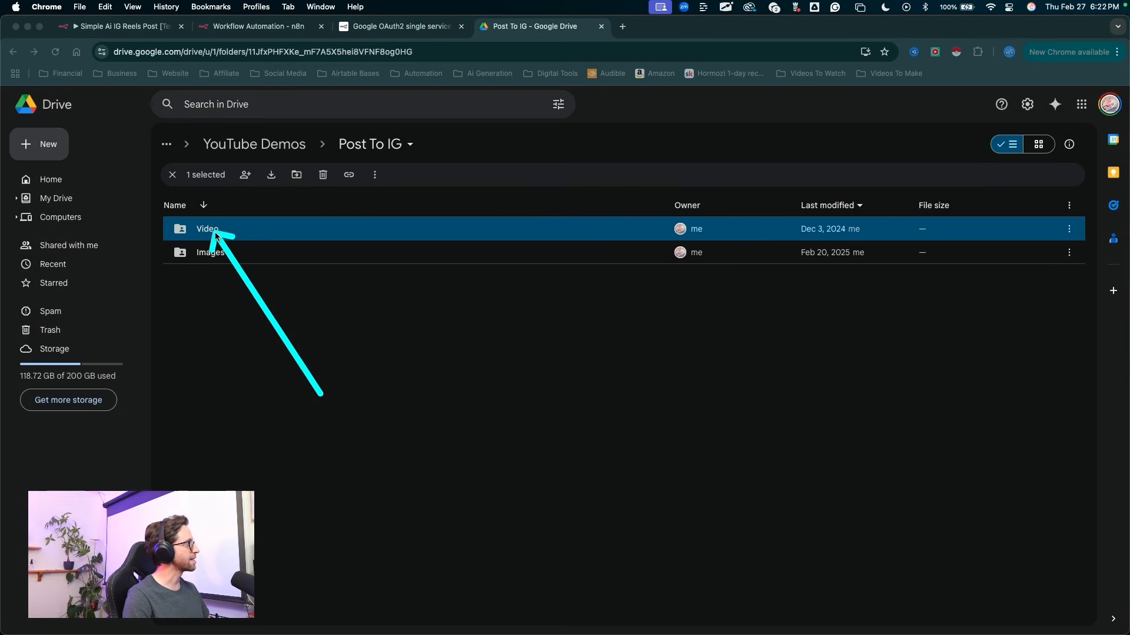
{"action": "key", "text": "Escape"}
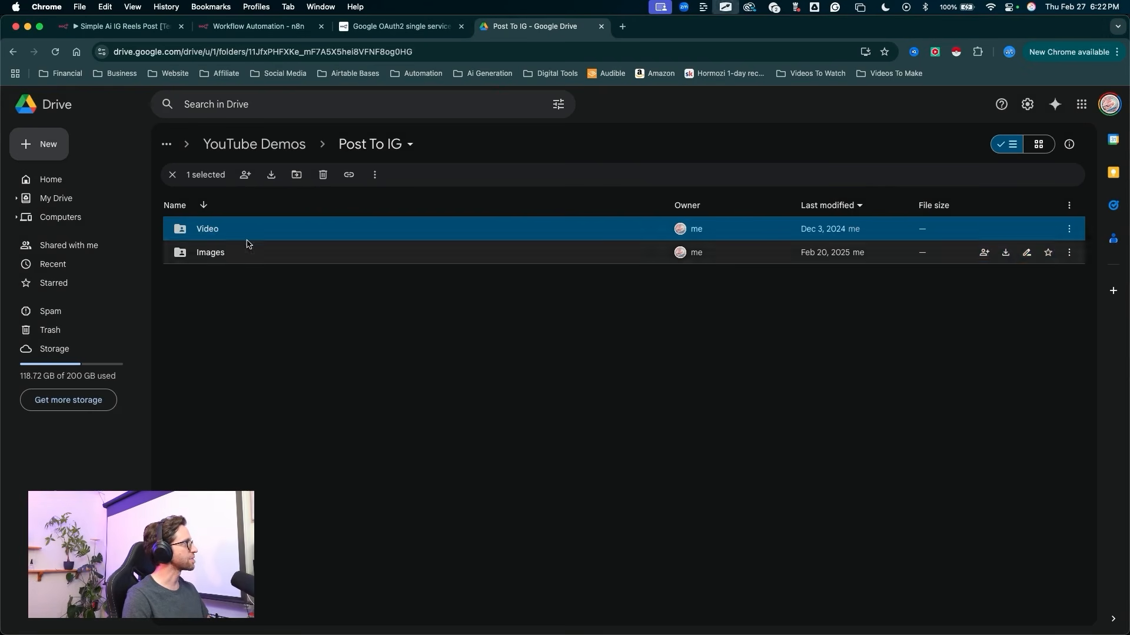
{"action": "double_click", "coordinate": [217, 234]}
{"action": "mouse_move", "coordinate": [280, 367]}
{"action": "left_mouse_down"}
{"action": "mouse_move", "coordinate": [257, 246]}
{"action": "mouse_move", "coordinate": [273, 277]}
{"action": "left_mouse_up"}
{"action": "key", "text": "Escape"}
{"action": "left_click_drag", "start_coordinate": [442, 53], "coordinate": [154, 37]}
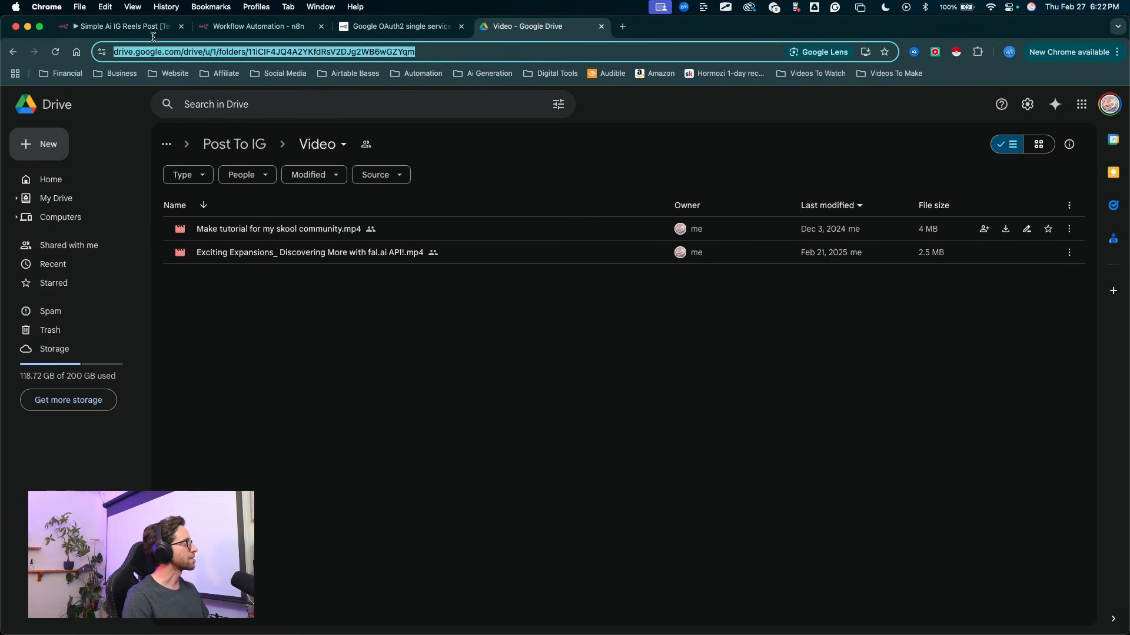
Step: Back in n8n, set the trigger's folder By URL using the copied Video folder link
{"action": "left_click", "coordinate": [219, 27]}
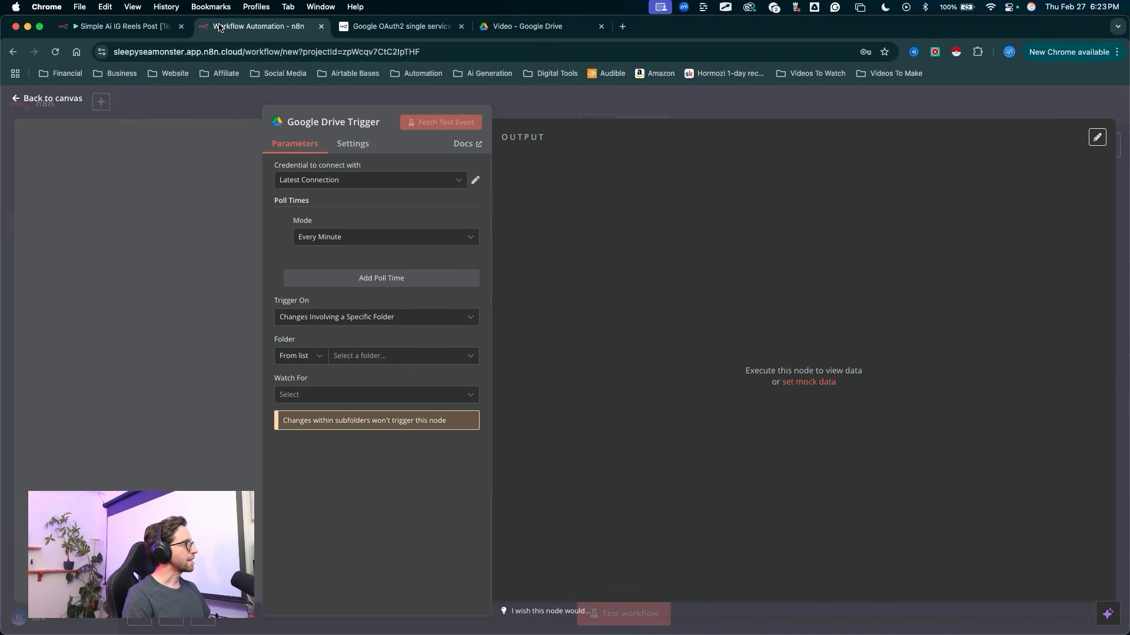
{"action": "mouse_move", "coordinate": [595, 209]}
{"action": "left_mouse_down"}
{"action": "mouse_move", "coordinate": [365, 298]}
{"action": "mouse_move", "coordinate": [290, 365]}
{"action": "mouse_move", "coordinate": [285, 353]}
{"action": "mouse_move", "coordinate": [318, 354]}
{"action": "left_mouse_up"}
{"action": "key", "text": "Escape"}
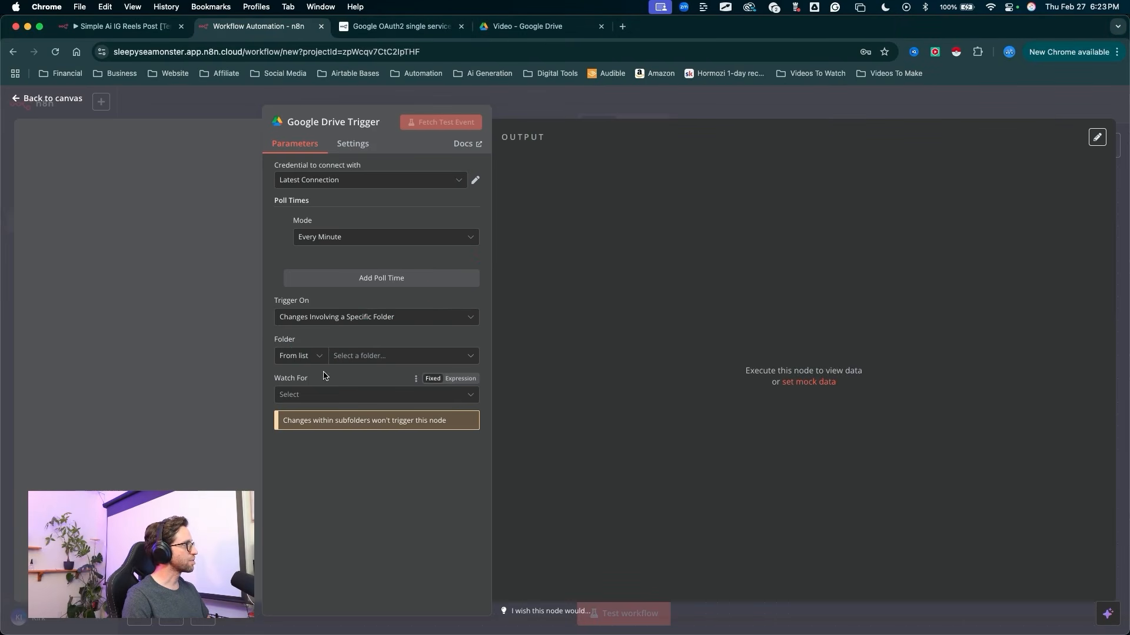
{"action": "left_click", "coordinate": [318, 355]}
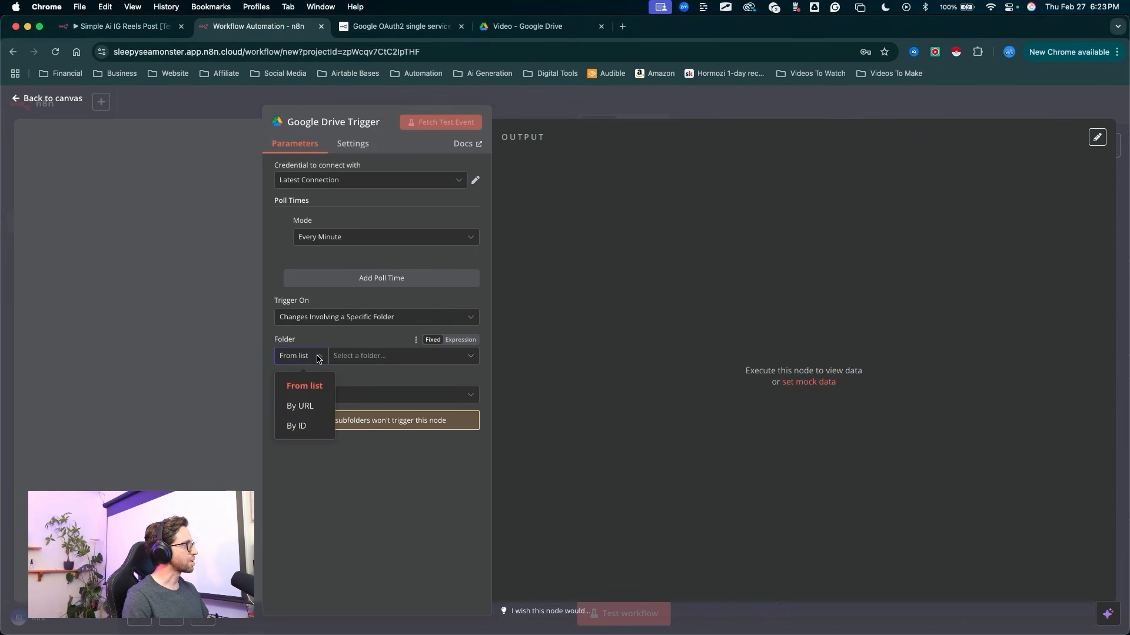
{"action": "left_click", "coordinate": [304, 407]}
{"action": "left_click", "coordinate": [343, 359]}
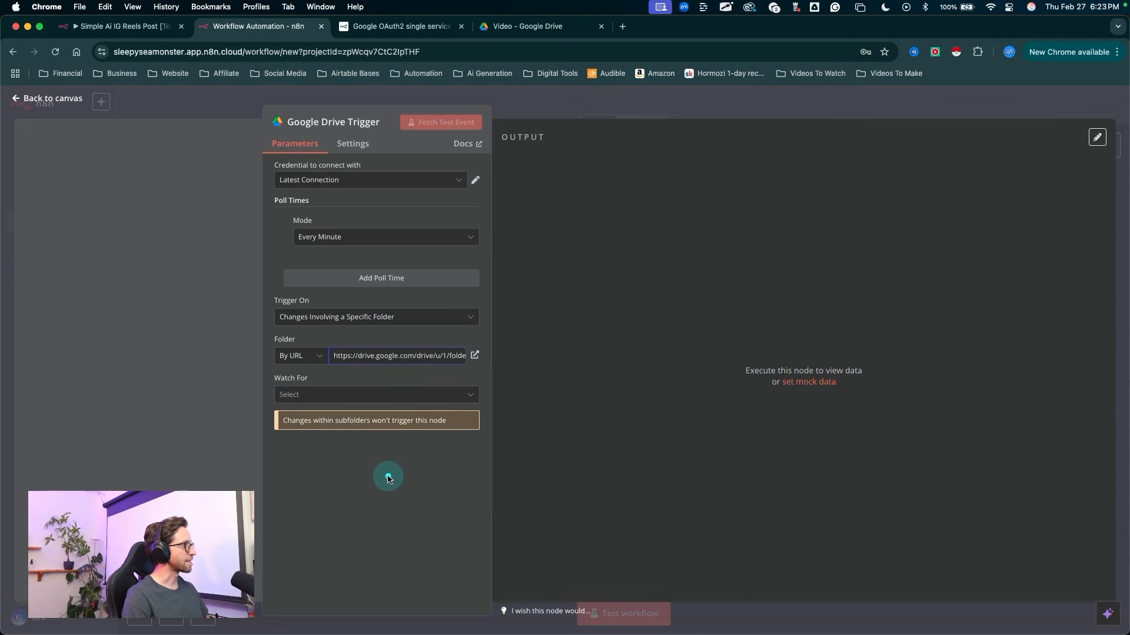
Step: Set the Google Drive trigger to watch for File Created
{"action": "left_click", "coordinate": [318, 400]}
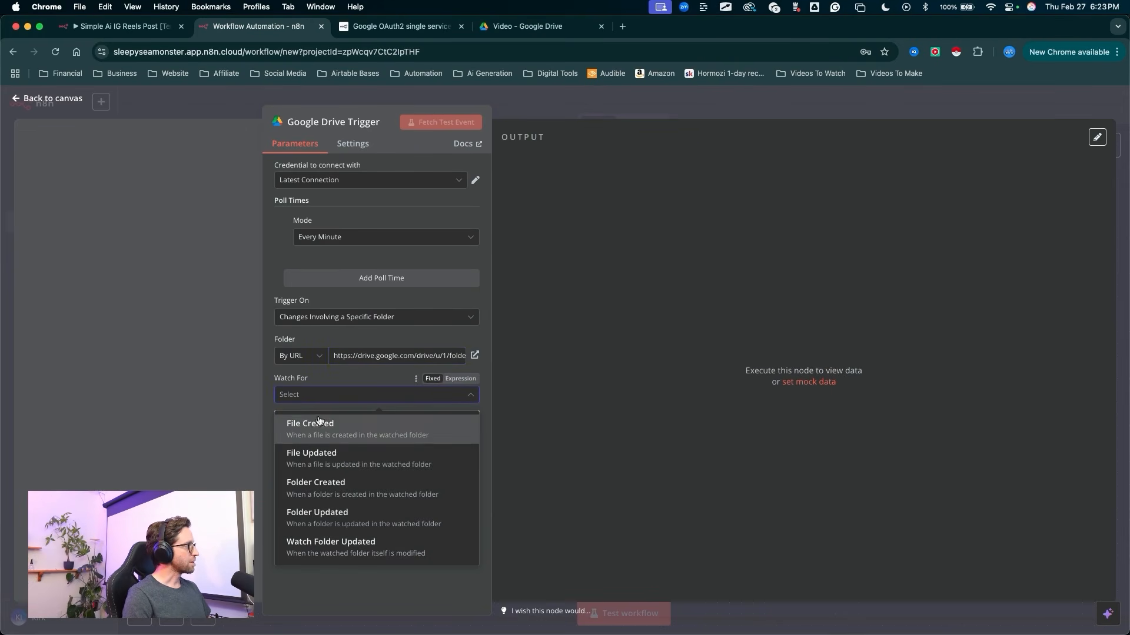
{"action": "left_click", "coordinate": [328, 430]}
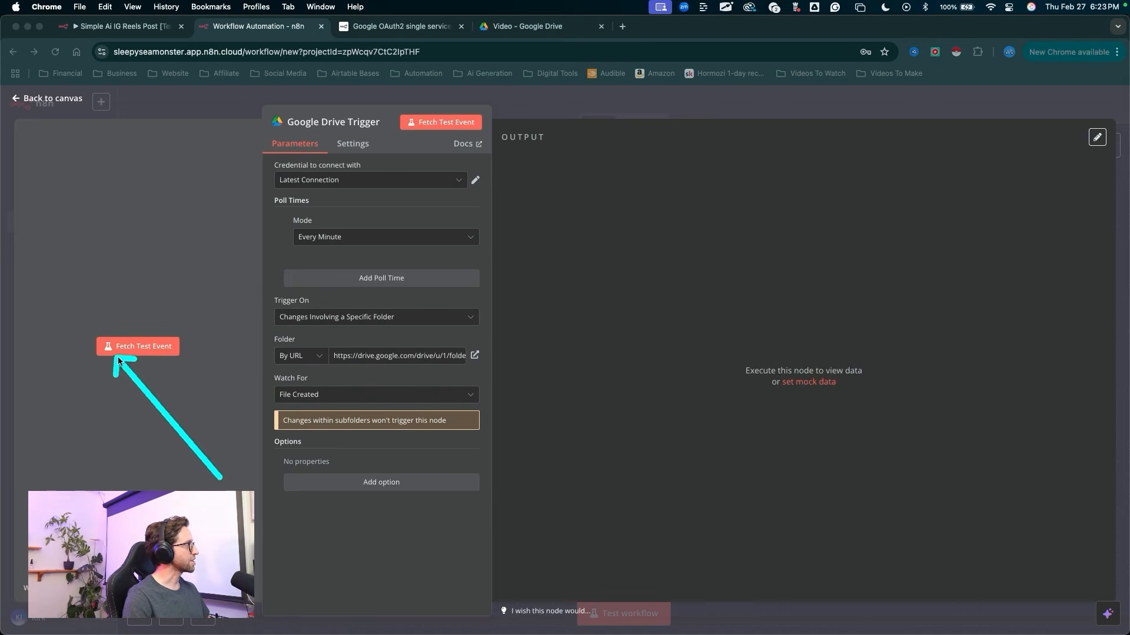
{"action": "right_click", "coordinate": [184, 254]}
{"action": "left_click", "coordinate": [147, 267]}
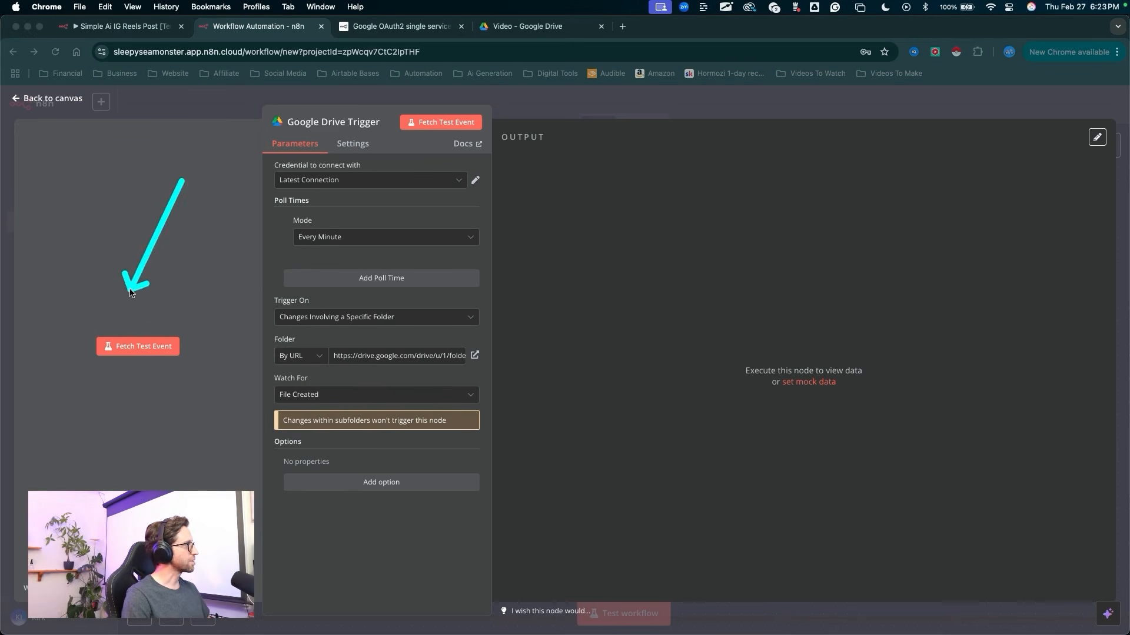
Step: Fetch a test event for the Google Drive trigger and review its output in Schema view
{"action": "left_click", "coordinate": [138, 351]}
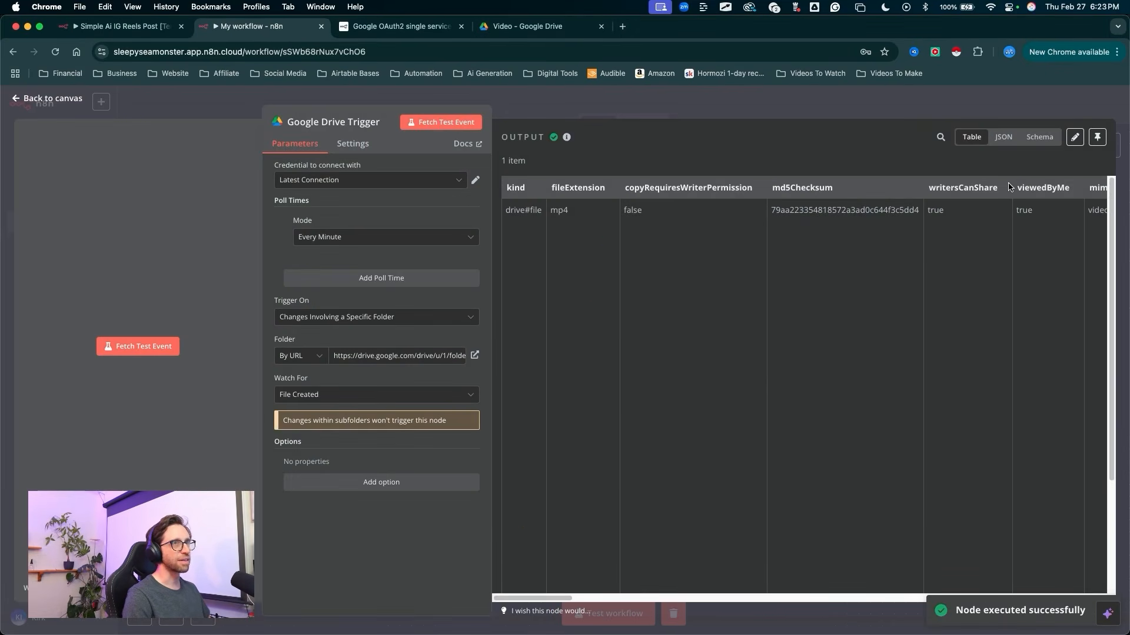
{"action": "mouse_move", "coordinate": [943, 356]}
{"action": "left_mouse_down"}
{"action": "mouse_move", "coordinate": [983, 155]}
{"action": "mouse_move", "coordinate": [546, 149]}
{"action": "mouse_move", "coordinate": [555, 134]}
{"action": "mouse_move", "coordinate": [755, 154]}
{"action": "mouse_move", "coordinate": [1034, 153]}
{"action": "left_mouse_up"}
{"action": "left_click", "coordinate": [1040, 140]}
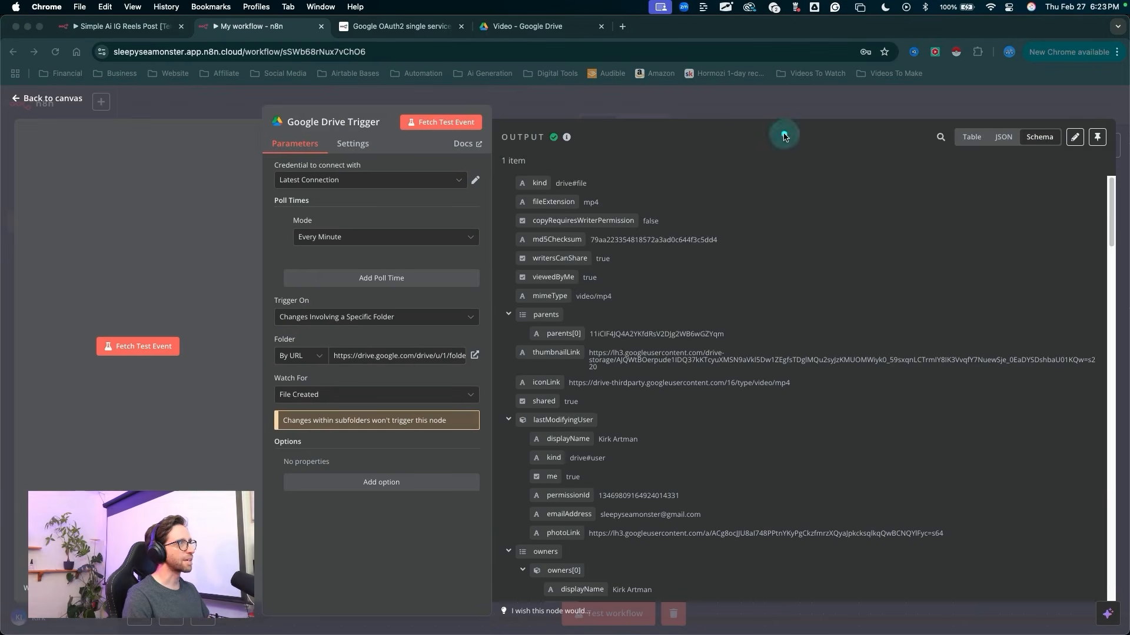
{"action": "mouse_move", "coordinate": [784, 133]}
{"action": "left_mouse_down"}
{"action": "mouse_move", "coordinate": [676, 167]}
{"action": "mouse_move", "coordinate": [731, 277]}
{"action": "mouse_move", "coordinate": [633, 348]}
{"action": "mouse_move", "coordinate": [533, 492]}
{"action": "mouse_move", "coordinate": [739, 496]}
{"action": "mouse_move", "coordinate": [615, 544]}
{"action": "left_mouse_up"}
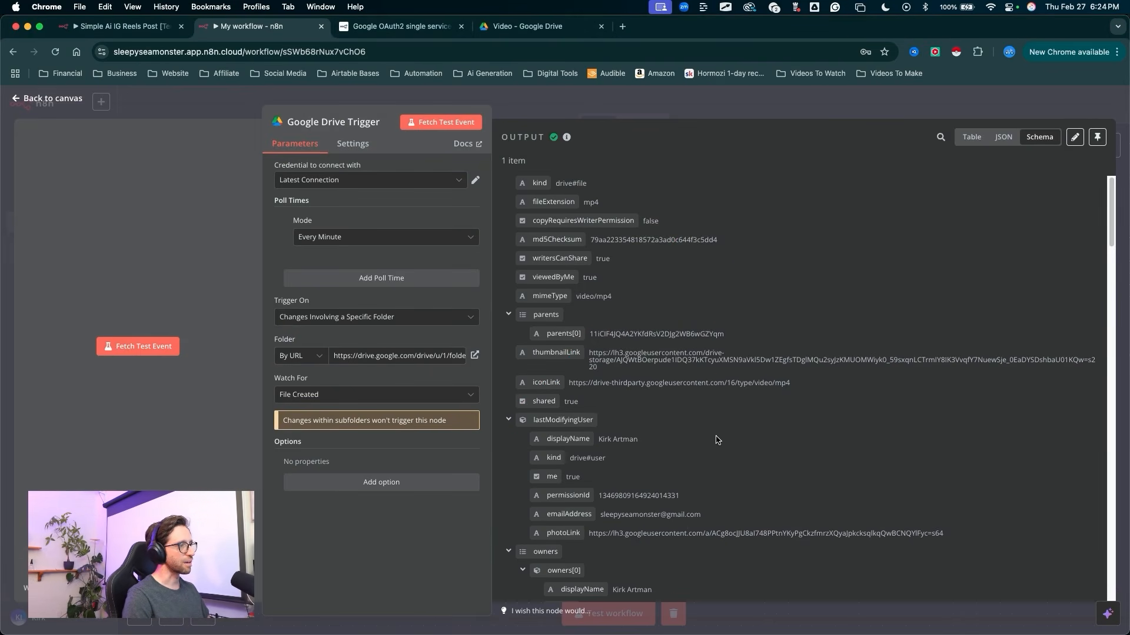
{"action": "scroll", "coordinate": [713, 416], "scroll_direction": "down", "scroll_amount": 1}
{"action": "mouse_move", "coordinate": [717, 485]}
{"action": "left_mouse_down"}
{"action": "mouse_move", "coordinate": [685, 213]}
{"action": "mouse_move", "coordinate": [847, 141]}
{"action": "mouse_move", "coordinate": [1062, 125]}
{"action": "mouse_move", "coordinate": [156, 88]}
{"action": "mouse_move", "coordinate": [69, 101]}
{"action": "left_mouse_up"}
{"action": "left_click", "coordinate": [69, 102]}
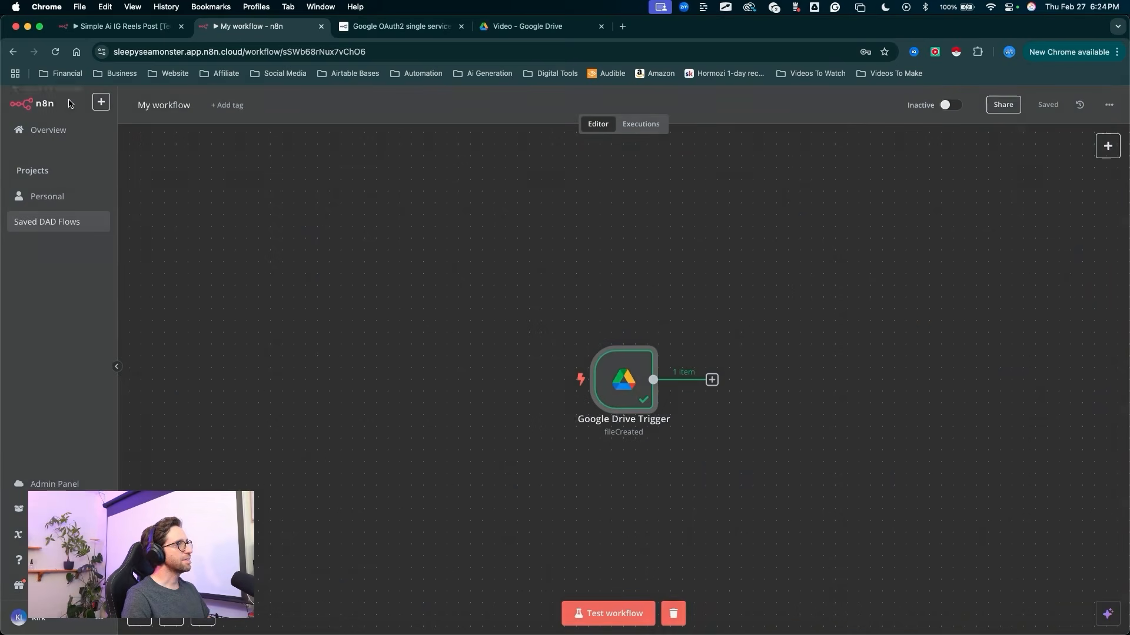
Step: Add a Google Drive node with the Download file action after the Google Drive Trigger
{"action": "mouse_move", "coordinate": [857, 277]}
{"action": "left_mouse_down"}
{"action": "mouse_move", "coordinate": [467, 434]}
{"action": "mouse_move", "coordinate": [799, 278]}
{"action": "mouse_move", "coordinate": [650, 348]}
{"action": "mouse_move", "coordinate": [653, 323]}
{"action": "mouse_move", "coordinate": [644, 356]}
{"action": "left_mouse_up"}
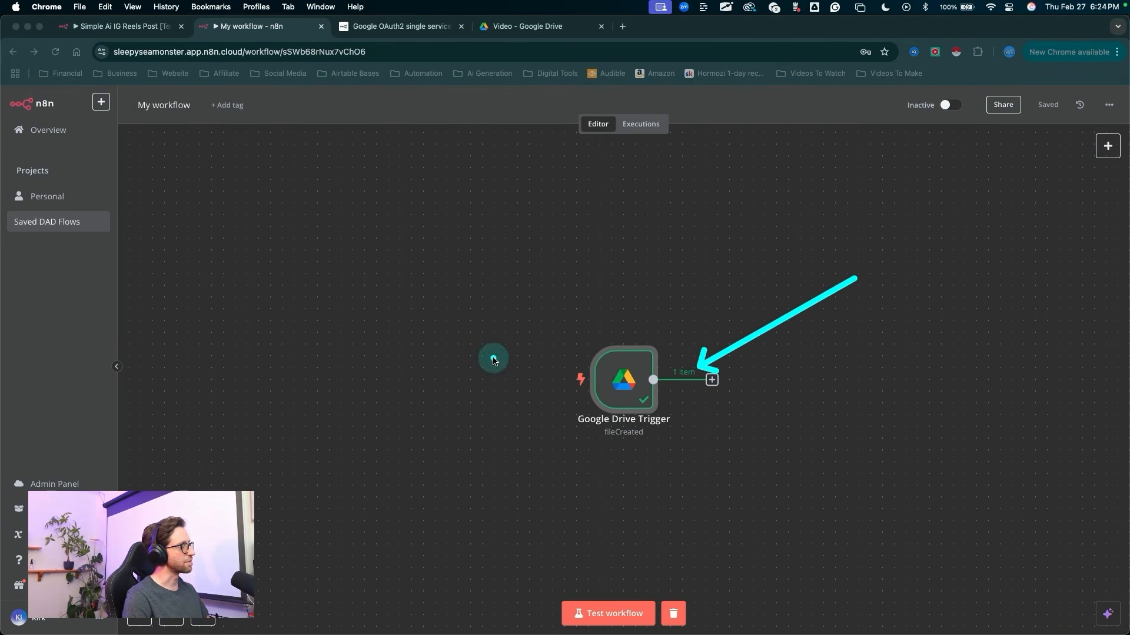
{"action": "key", "text": "Escape"}
{"action": "left_click_drag", "start_coordinate": [763, 453], "coordinate": [492, 418]}
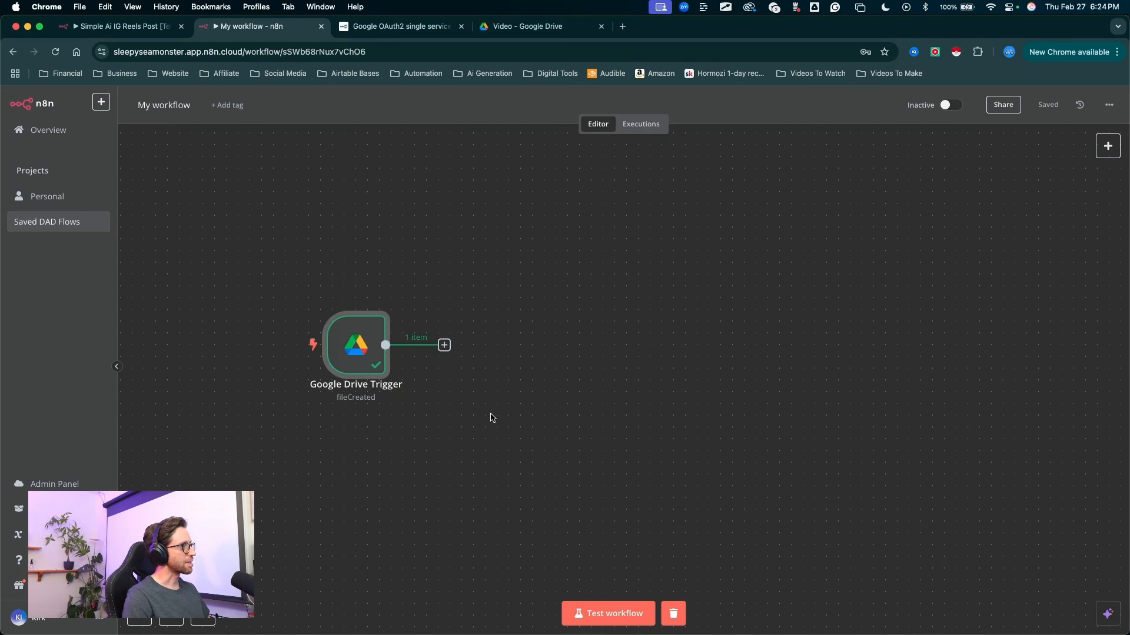
{"action": "key", "text": "Escape"}
{"action": "left_click", "coordinate": [445, 345]}
{"action": "type", "text": "google"}
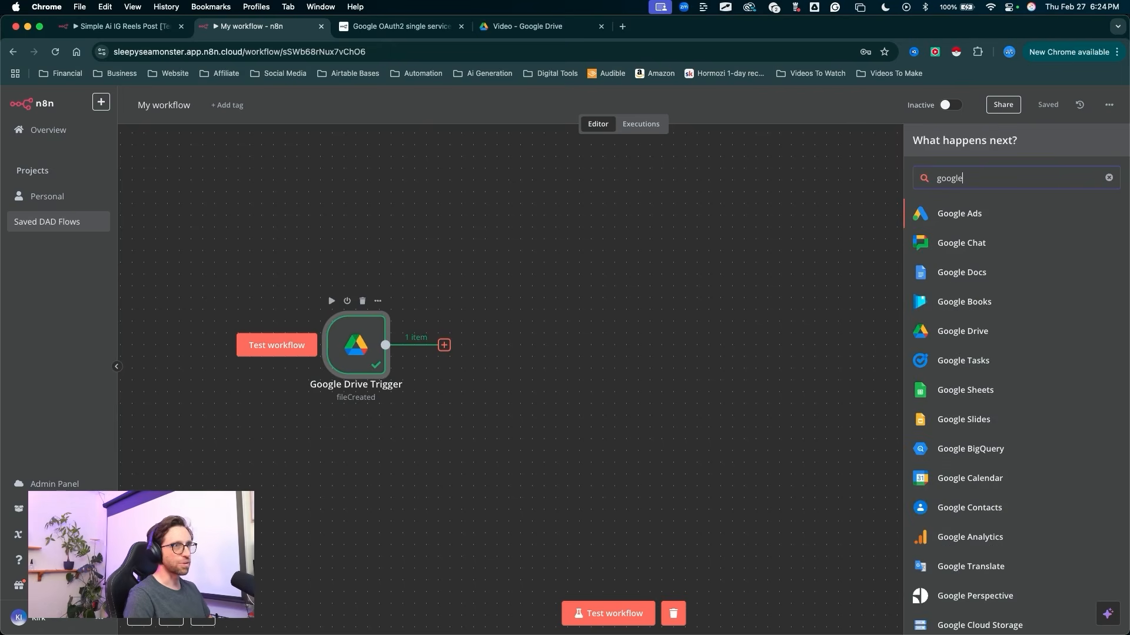
{"action": "mouse_move", "coordinate": [659, 332]}
{"action": "left_mouse_down"}
{"action": "mouse_move", "coordinate": [895, 210]}
{"action": "mouse_move", "coordinate": [943, 310]}
{"action": "left_mouse_up"}
{"action": "key", "text": "Escape"}
{"action": "left_click", "coordinate": [947, 330]}
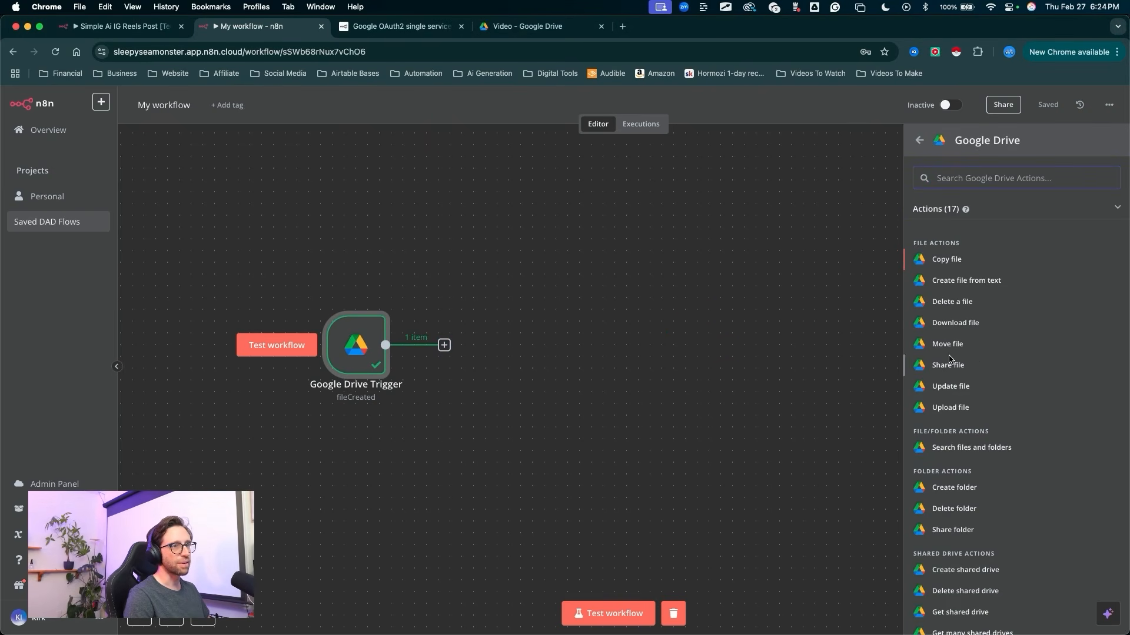
{"action": "left_click_drag", "start_coordinate": [757, 360], "coordinate": [895, 320]}
{"action": "key", "text": "Escape"}
{"action": "left_click", "coordinate": [955, 323]}
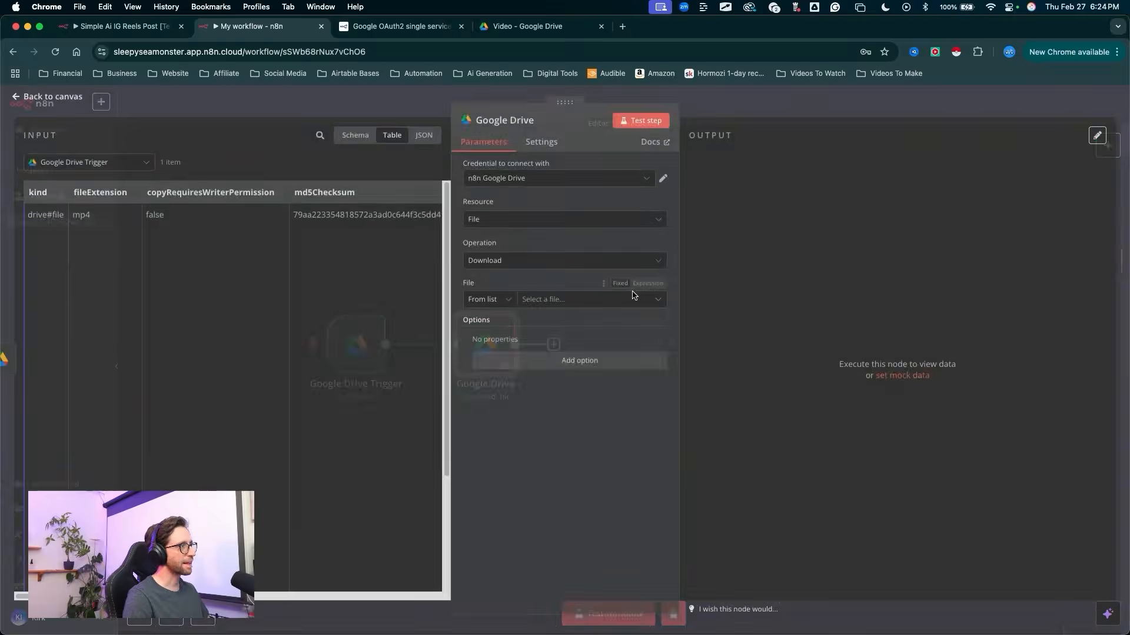
Step: Show the Google Drive node's input data from the trigger in Schema view
{"action": "mouse_move", "coordinate": [393, 422]}
{"action": "left_mouse_down"}
{"action": "mouse_move", "coordinate": [131, 212]}
{"action": "mouse_move", "coordinate": [30, 152]}
{"action": "mouse_move", "coordinate": [62, 157]}
{"action": "mouse_move", "coordinate": [53, 167]}
{"action": "mouse_move", "coordinate": [77, 257]}
{"action": "mouse_move", "coordinate": [196, 217]}
{"action": "mouse_move", "coordinate": [377, 221]}
{"action": "mouse_move", "coordinate": [245, 187]}
{"action": "mouse_move", "coordinate": [272, 377]}
{"action": "mouse_move", "coordinate": [177, 281]}
{"action": "mouse_move", "coordinate": [297, 267]}
{"action": "left_mouse_up"}
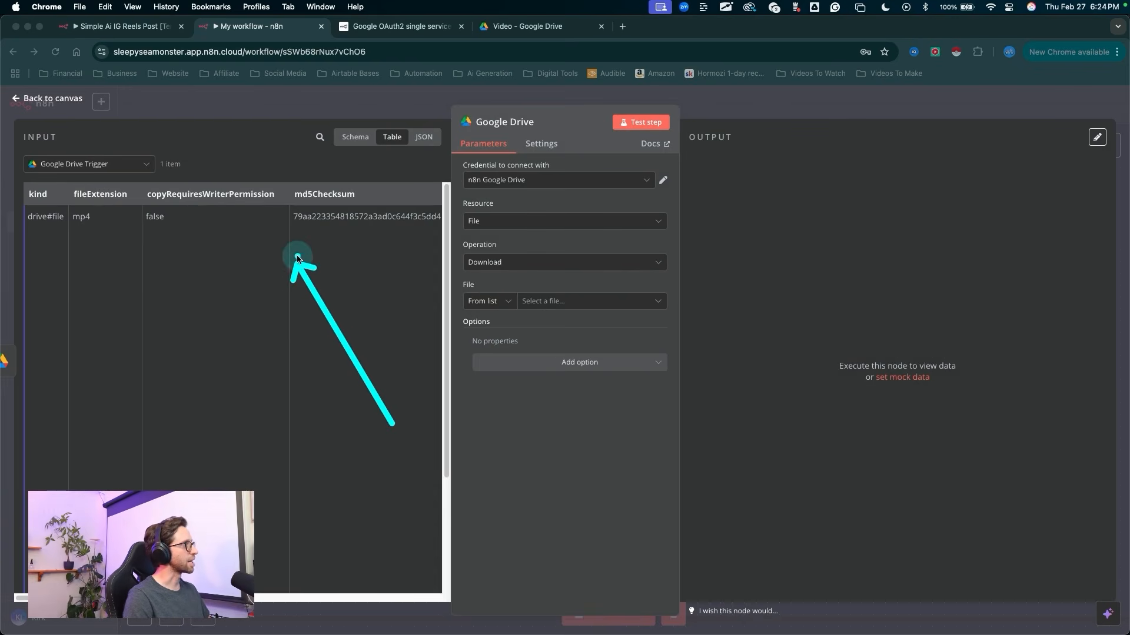
{"action": "mouse_move", "coordinate": [336, 348]}
{"action": "left_mouse_down"}
{"action": "mouse_move", "coordinate": [372, 214]}
{"action": "mouse_move", "coordinate": [357, 152]}
{"action": "left_mouse_up"}
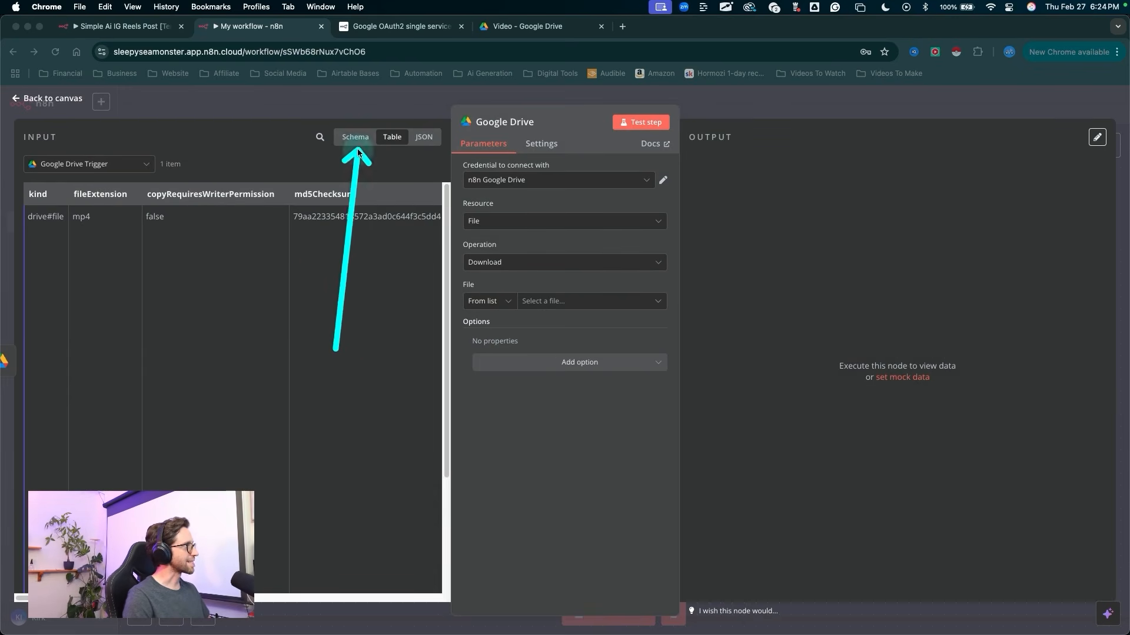
{"action": "left_click", "coordinate": [355, 139]}
{"action": "mouse_move", "coordinate": [290, 120]}
{"action": "left_mouse_down"}
{"action": "mouse_move", "coordinate": [163, 151]}
{"action": "mouse_move", "coordinate": [138, 221]}
{"action": "mouse_move", "coordinate": [241, 306]}
{"action": "mouse_move", "coordinate": [139, 446]}
{"action": "mouse_move", "coordinate": [155, 480]}
{"action": "left_mouse_up"}
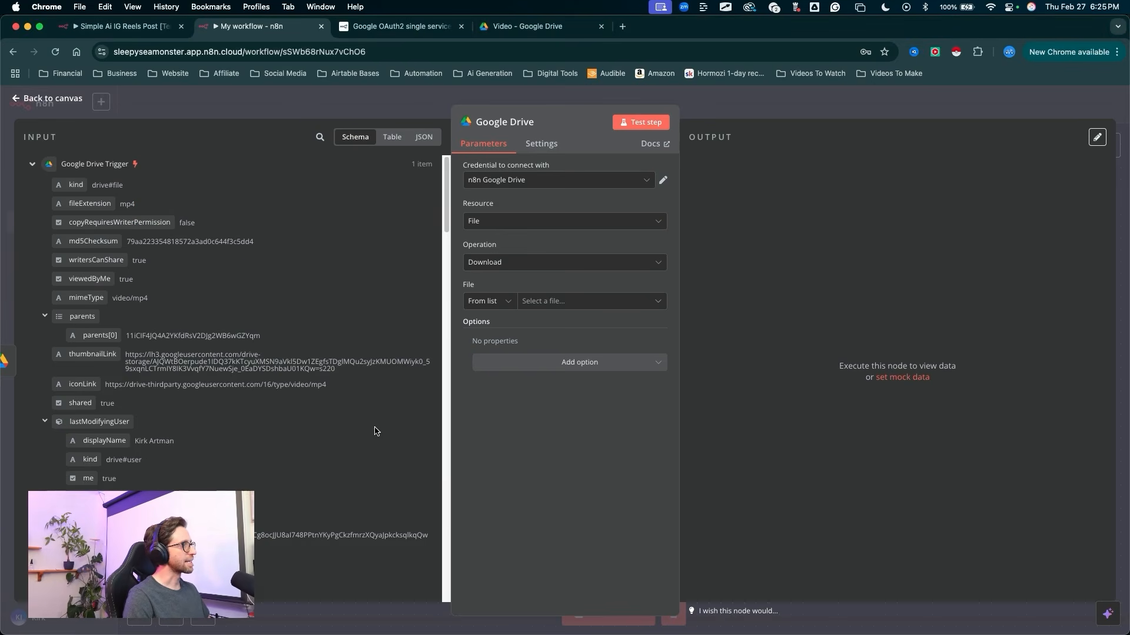
Step: Set the Google Drive node's credential to Latest Connection
{"action": "mouse_move", "coordinate": [504, 471]}
{"action": "left_mouse_down"}
{"action": "mouse_move", "coordinate": [494, 105]}
{"action": "mouse_move", "coordinate": [495, 185]}
{"action": "left_mouse_up"}
{"action": "left_click", "coordinate": [495, 181]}
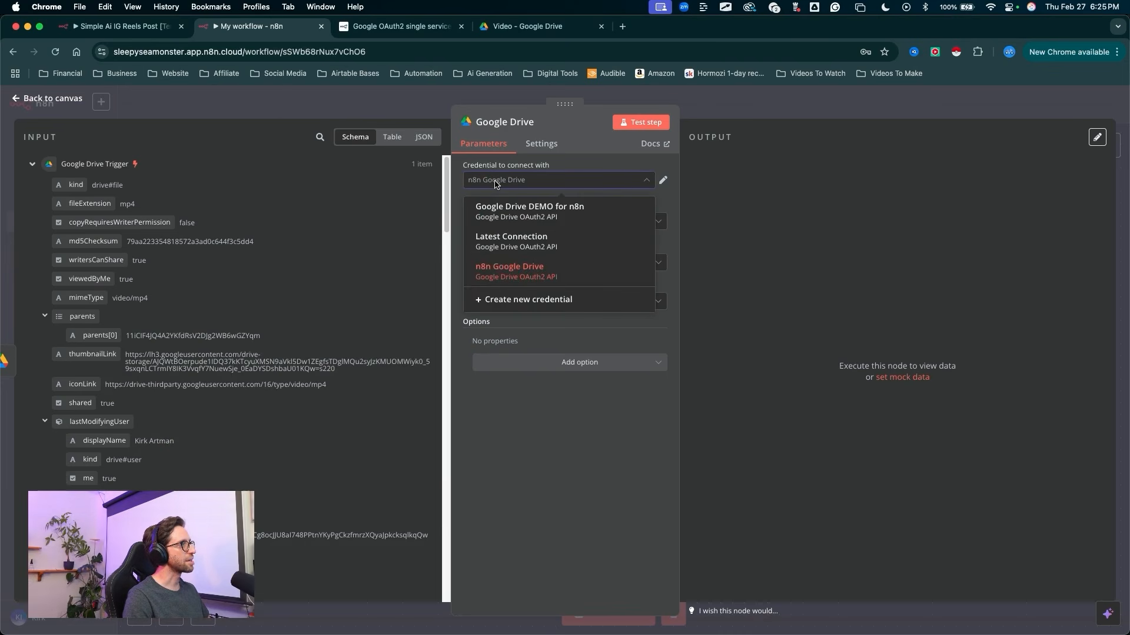
{"action": "left_click", "coordinate": [490, 248]}
{"action": "left_click_drag", "start_coordinate": [302, 303], "coordinate": [468, 182]}
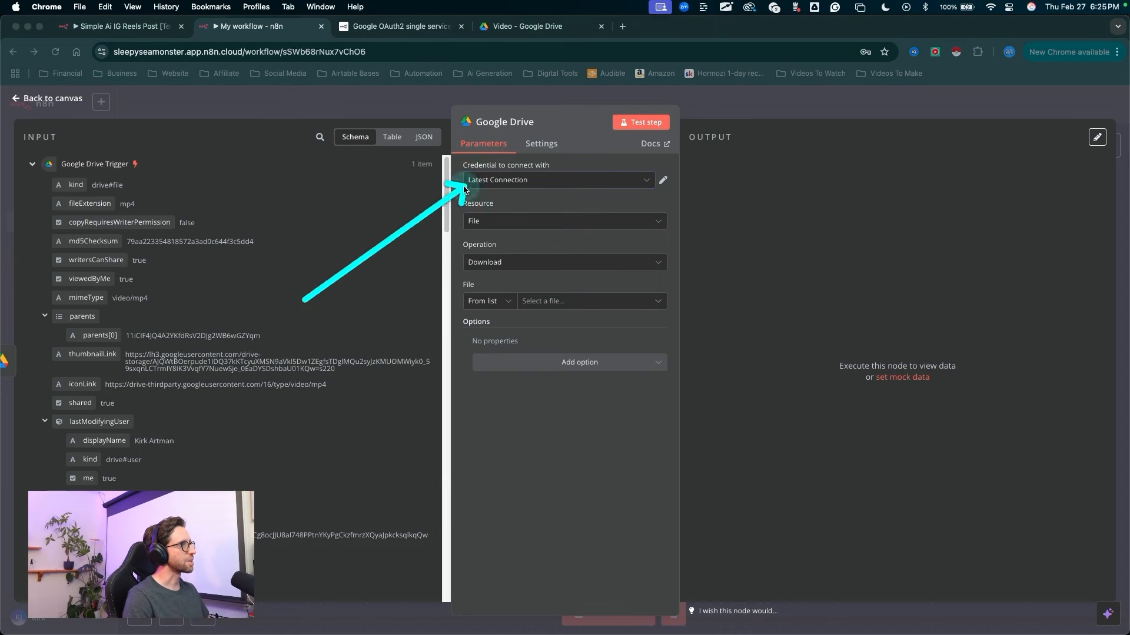
Step: Set the Download operation to identify its file By ID
{"action": "left_click", "coordinate": [397, 260]}
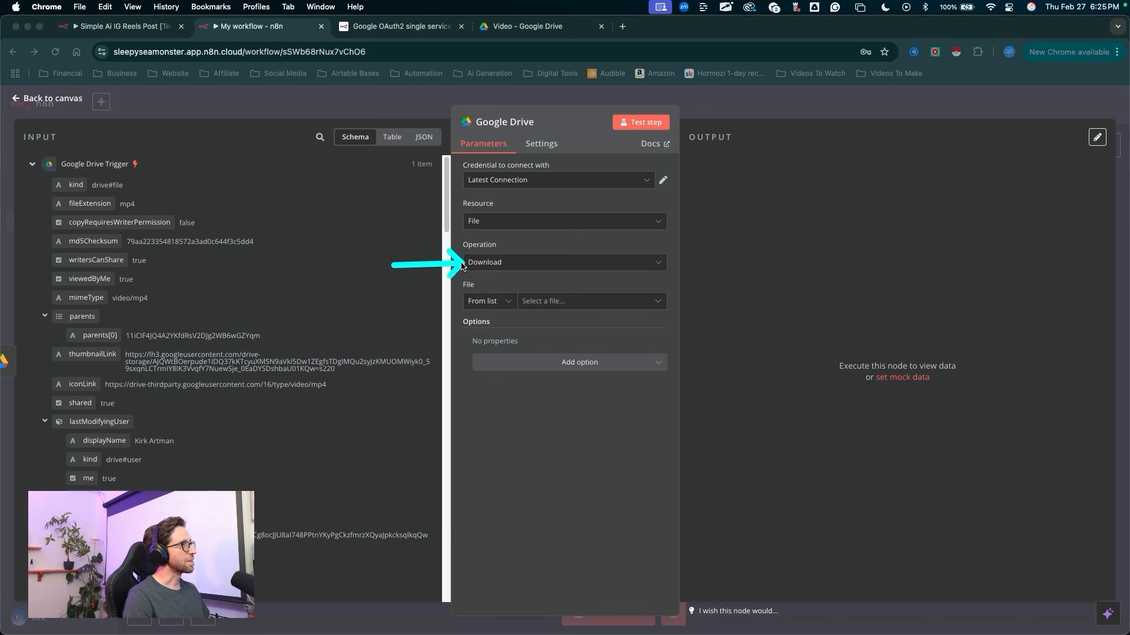
{"action": "mouse_move", "coordinate": [462, 266]}
{"action": "left_mouse_down"}
{"action": "mouse_move", "coordinate": [466, 222]}
{"action": "mouse_move", "coordinate": [463, 263]}
{"action": "mouse_move", "coordinate": [480, 296]}
{"action": "left_mouse_up"}
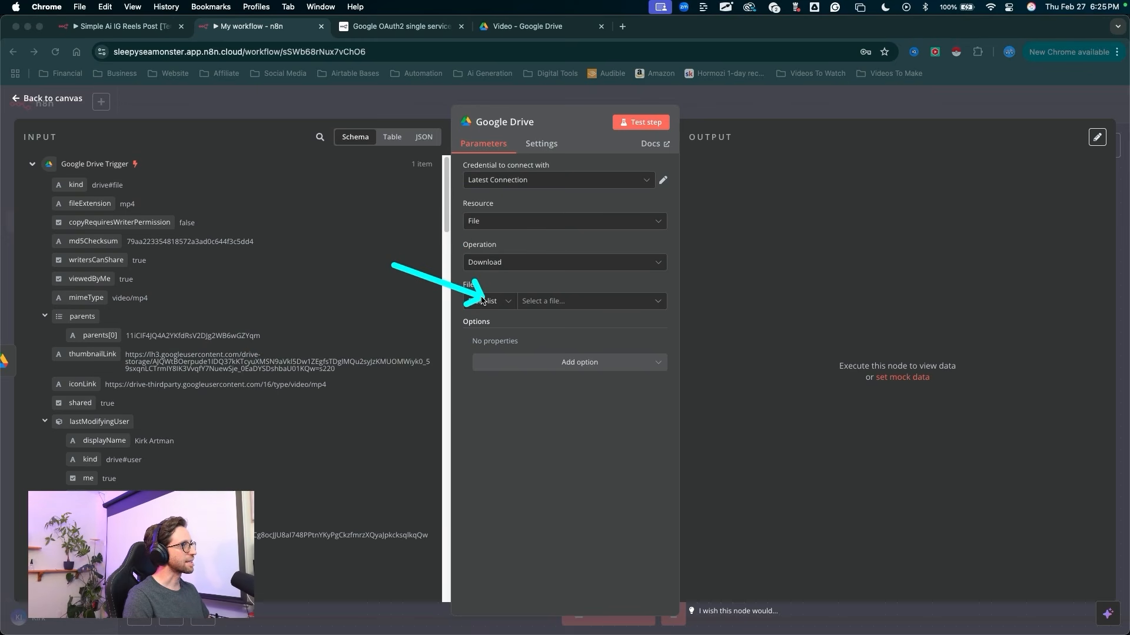
{"action": "key", "text": "Escape"}
{"action": "left_click", "coordinate": [487, 304]}
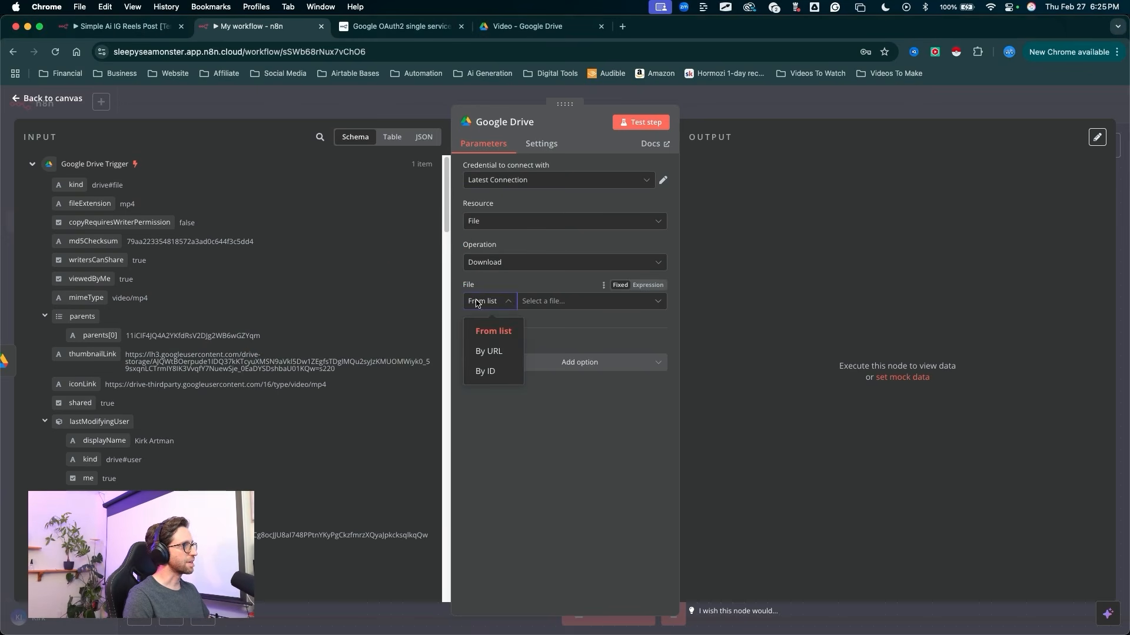
{"action": "left_click", "coordinate": [481, 370]}
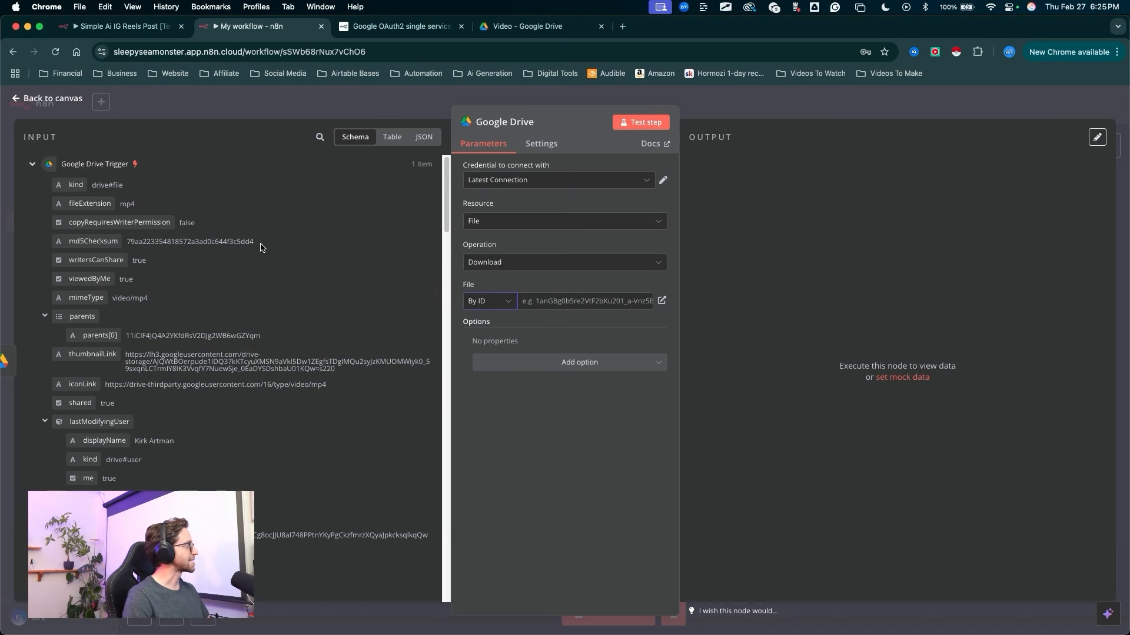
Step: Map the trigger's file id from the input schema into the File field as {{ $json.id }}
{"action": "left_click_drag", "start_coordinate": [315, 189], "coordinate": [48, 377]}
{"action": "key", "text": "Escape"}
{"action": "scroll", "coordinate": [210, 333], "scroll_direction": "down", "scroll_amount": 5}
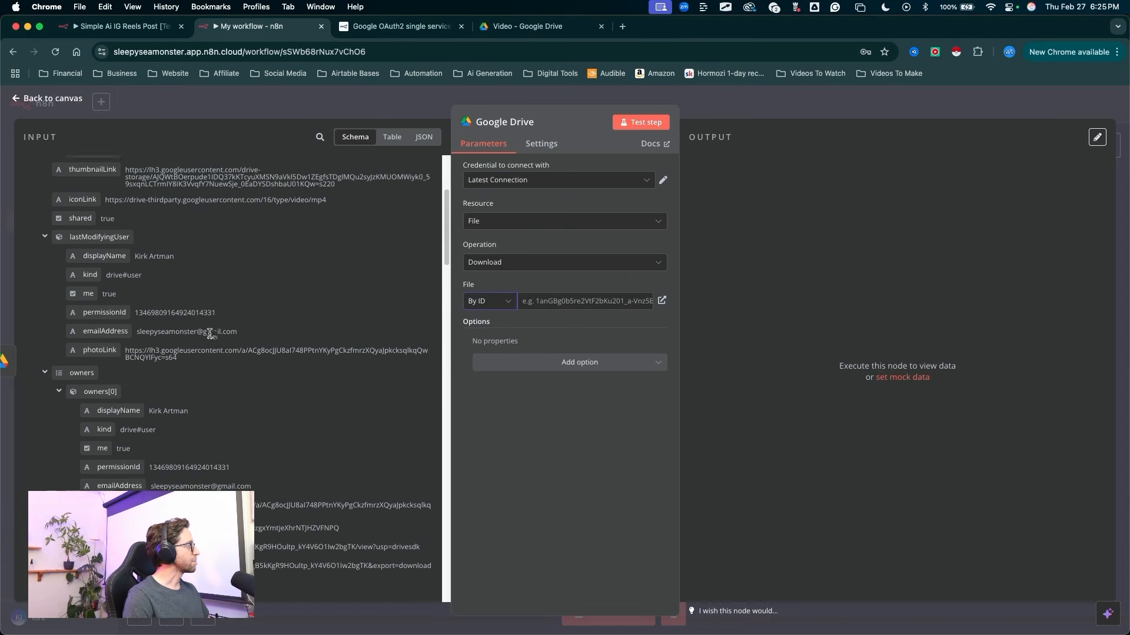
{"action": "scroll", "coordinate": [210, 333], "scroll_direction": "down", "scroll_amount": 8}
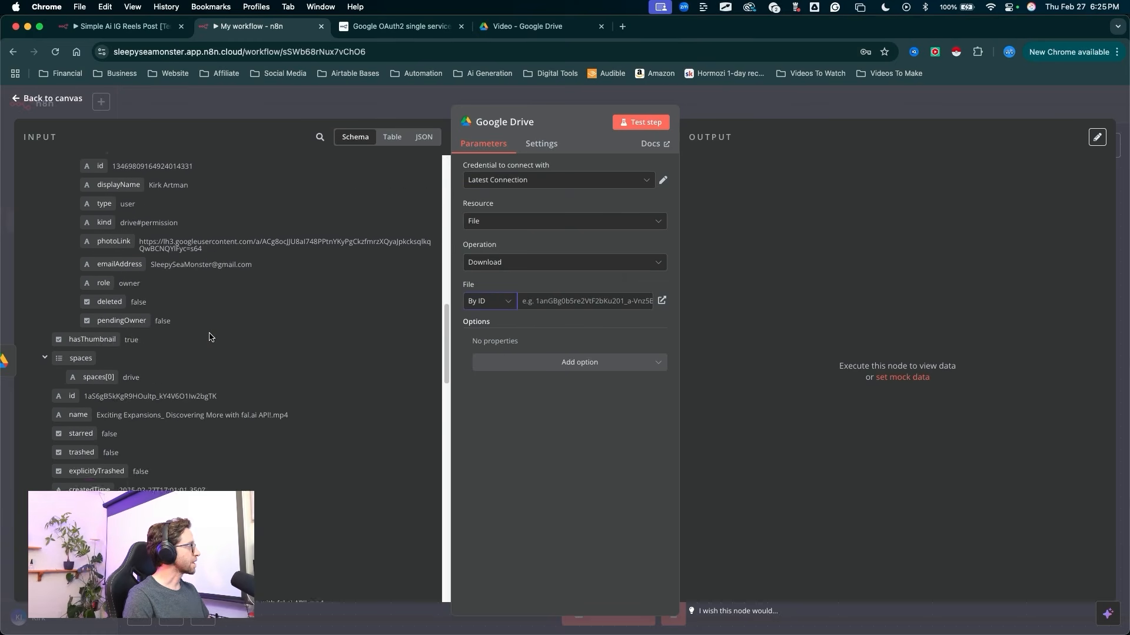
{"action": "scroll", "coordinate": [210, 337], "scroll_direction": "down", "scroll_amount": 10}
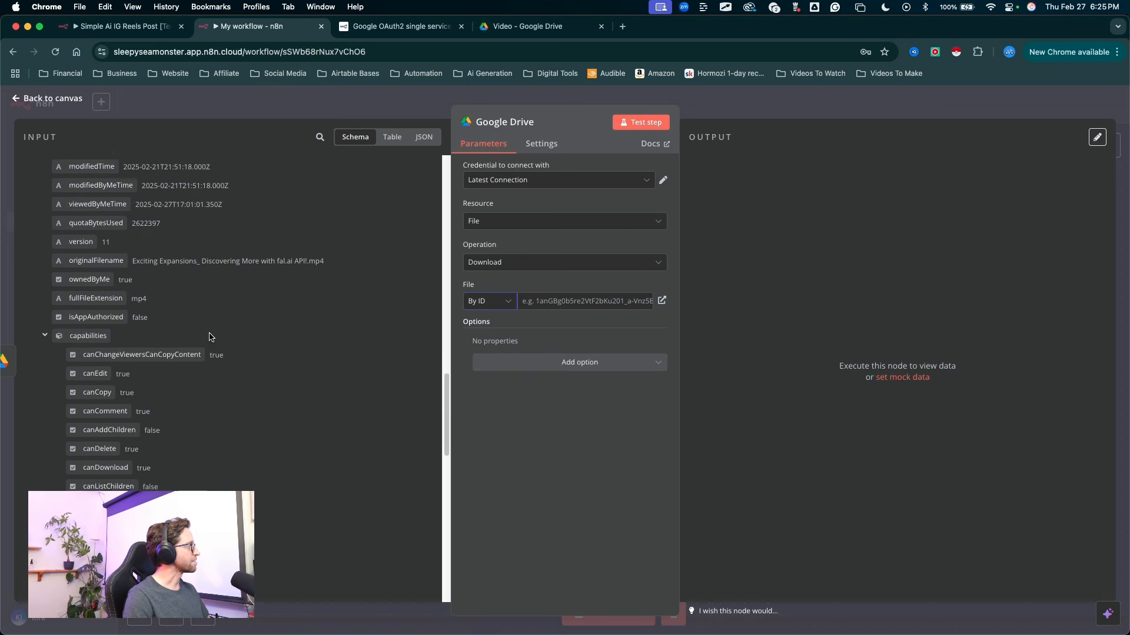
{"action": "scroll", "coordinate": [210, 337], "scroll_direction": "down", "scroll_amount": 10}
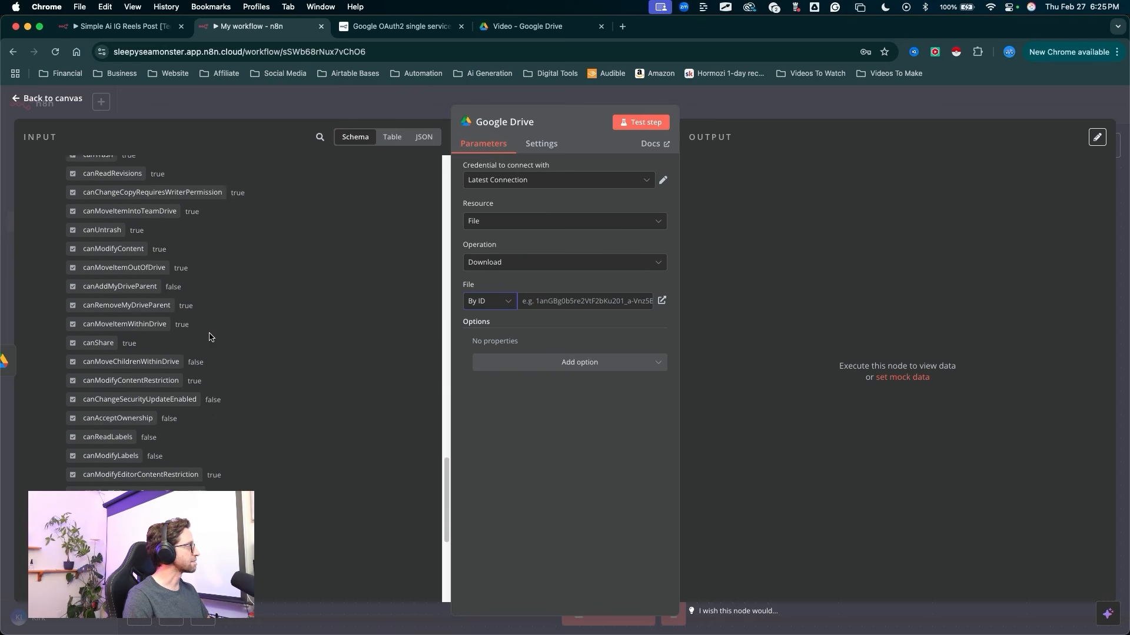
{"action": "scroll", "coordinate": [210, 337], "scroll_direction": "up", "scroll_amount": 20}
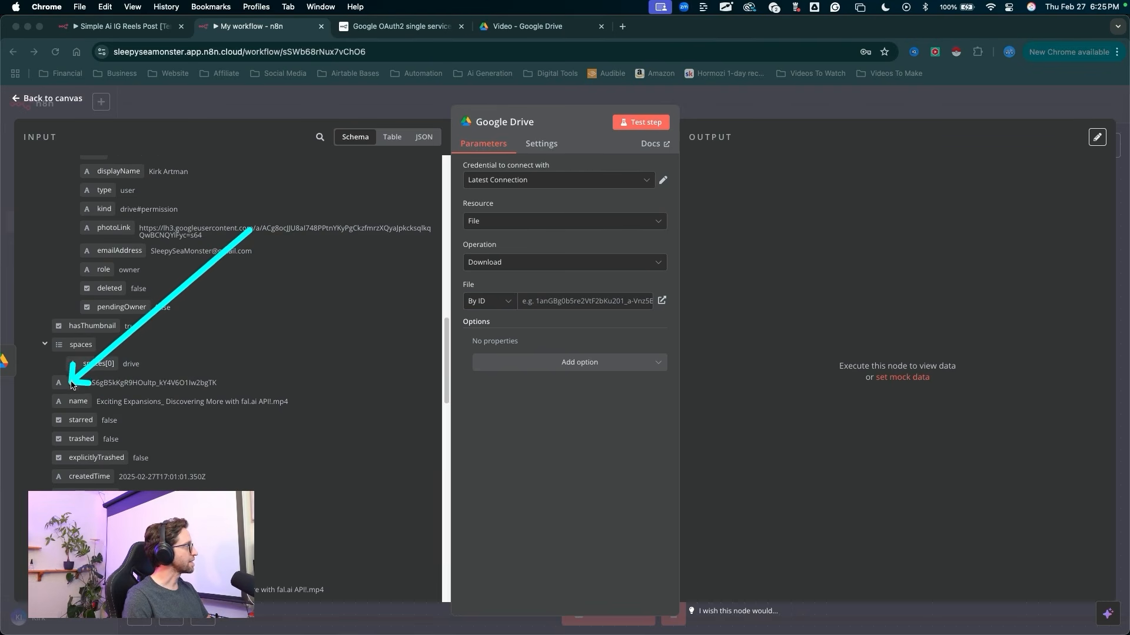
{"action": "key", "text": "Escape"}
{"action": "left_click_drag", "start_coordinate": [80, 393], "coordinate": [577, 301]}
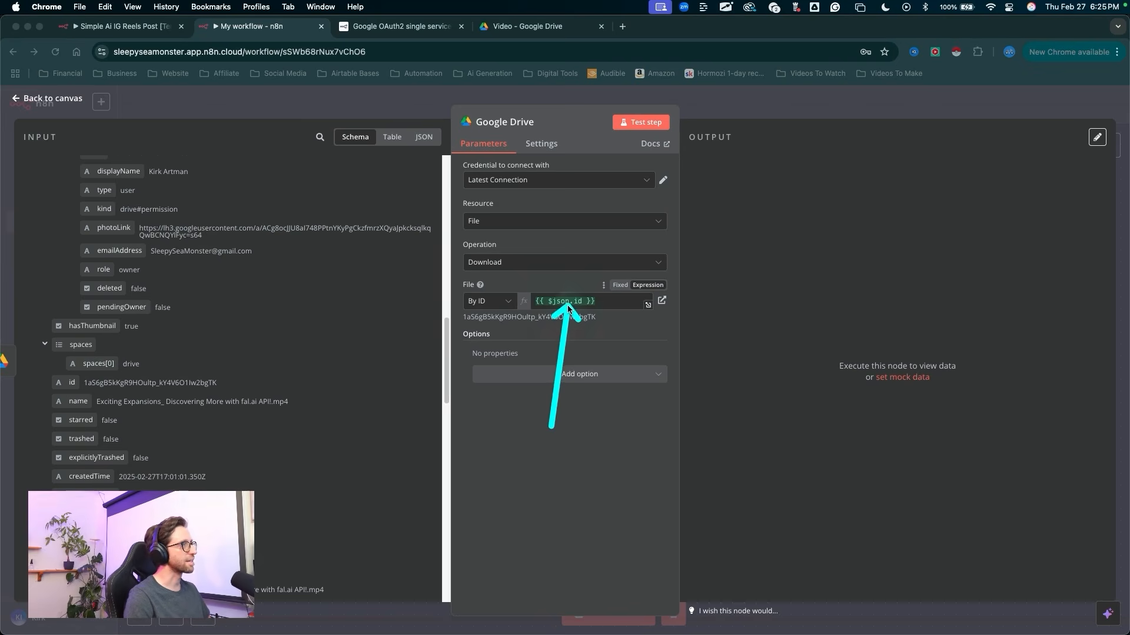
{"action": "key", "text": "Escape"}
Step: Test the Google Drive download step and display its output in Schema view
{"action": "left_click_drag", "start_coordinate": [625, 384], "coordinate": [634, 133]}
{"action": "key", "text": "Escape"}
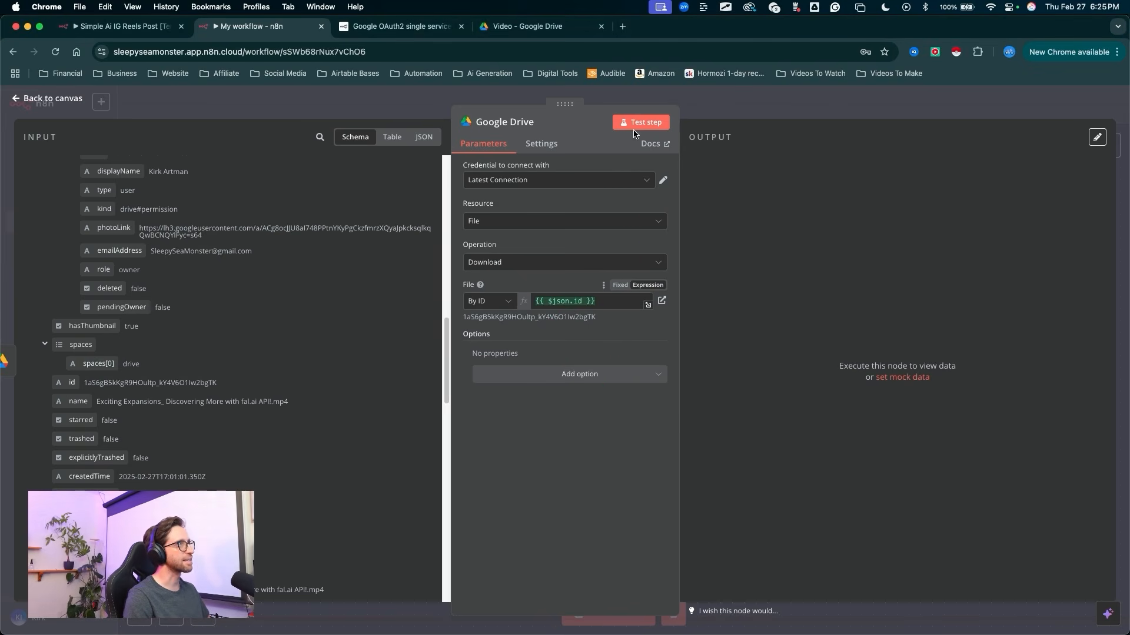
{"action": "left_click", "coordinate": [634, 130]}
{"action": "mouse_move", "coordinate": [496, 554]}
{"action": "left_mouse_down"}
{"action": "mouse_move", "coordinate": [855, 301]}
{"action": "mouse_move", "coordinate": [798, 330]}
{"action": "mouse_move", "coordinate": [790, 301]}
{"action": "mouse_move", "coordinate": [765, 312]}
{"action": "mouse_move", "coordinate": [795, 323]}
{"action": "mouse_move", "coordinate": [788, 344]}
{"action": "left_mouse_up"}
{"action": "mouse_move", "coordinate": [933, 393]}
{"action": "left_mouse_down"}
{"action": "mouse_move", "coordinate": [982, 246]}
{"action": "mouse_move", "coordinate": [1074, 153]}
{"action": "mouse_move", "coordinate": [1067, 146]}
{"action": "left_mouse_up"}
{"action": "key", "text": "Escape"}
{"action": "left_click", "coordinate": [1063, 147]}
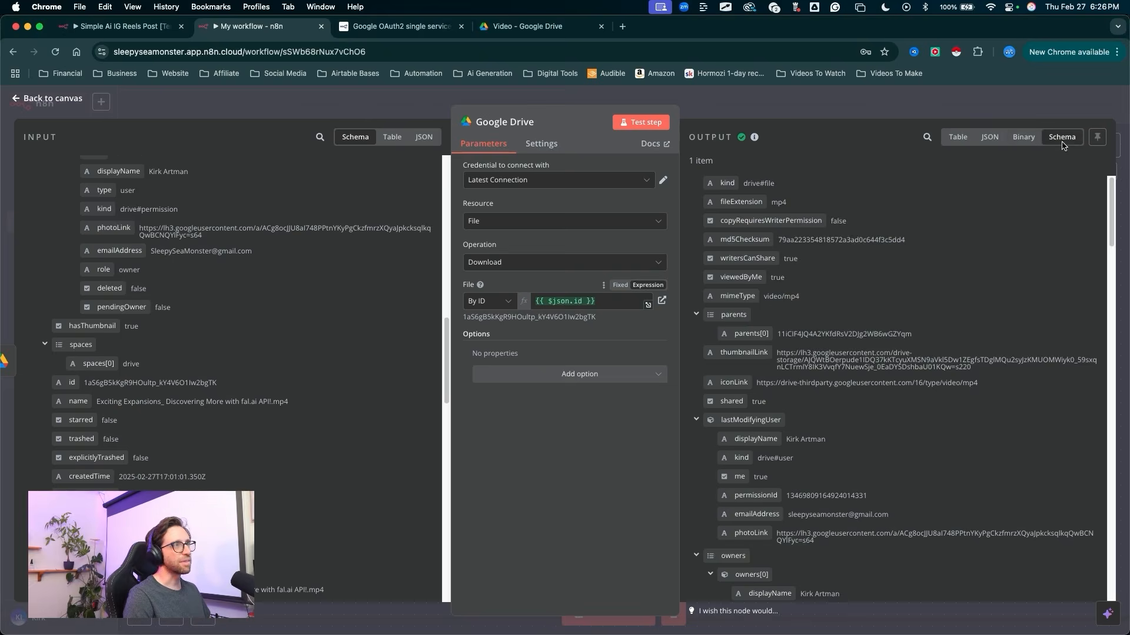
{"action": "mouse_move", "coordinate": [853, 135]}
{"action": "left_mouse_down"}
{"action": "mouse_move", "coordinate": [749, 423]}
{"action": "mouse_move", "coordinate": [849, 471]}
{"action": "mouse_move", "coordinate": [495, 403]}
{"action": "mouse_move", "coordinate": [227, 283]}
{"action": "mouse_move", "coordinate": [236, 431]}
{"action": "mouse_move", "coordinate": [278, 424]}
{"action": "mouse_move", "coordinate": [362, 466]}
{"action": "mouse_move", "coordinate": [766, 459]}
{"action": "mouse_move", "coordinate": [812, 398]}
{"action": "mouse_move", "coordinate": [839, 530]}
{"action": "mouse_move", "coordinate": [953, 397]}
{"action": "left_mouse_up"}
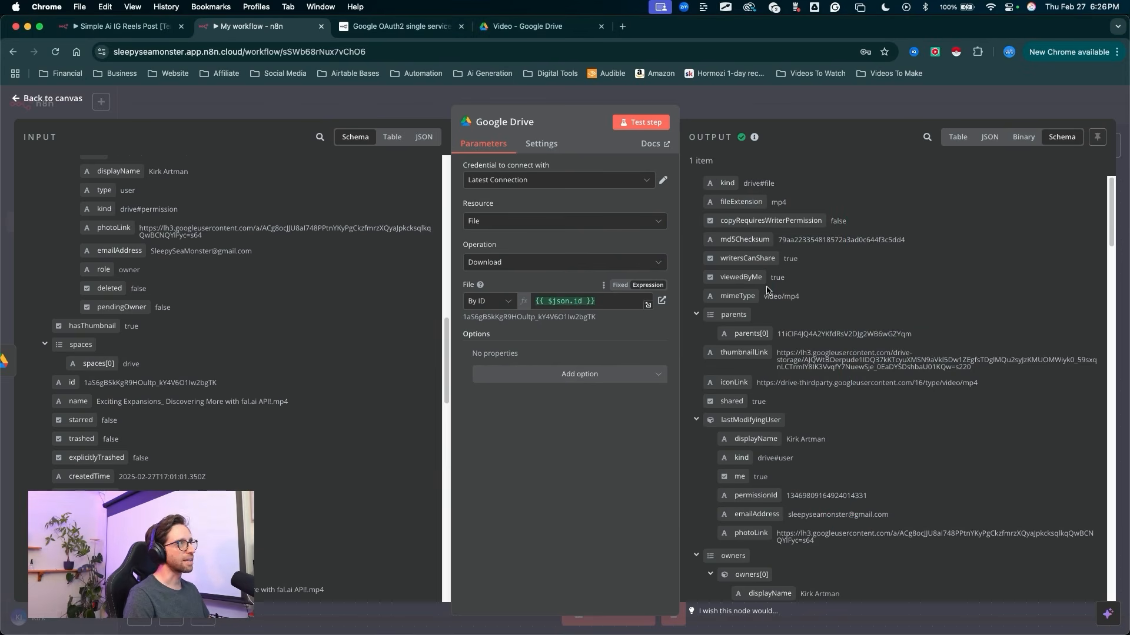
{"action": "mouse_move", "coordinate": [772, 294]}
{"action": "left_mouse_down"}
{"action": "mouse_move", "coordinate": [759, 90]}
{"action": "mouse_move", "coordinate": [749, 105]}
{"action": "left_mouse_up"}
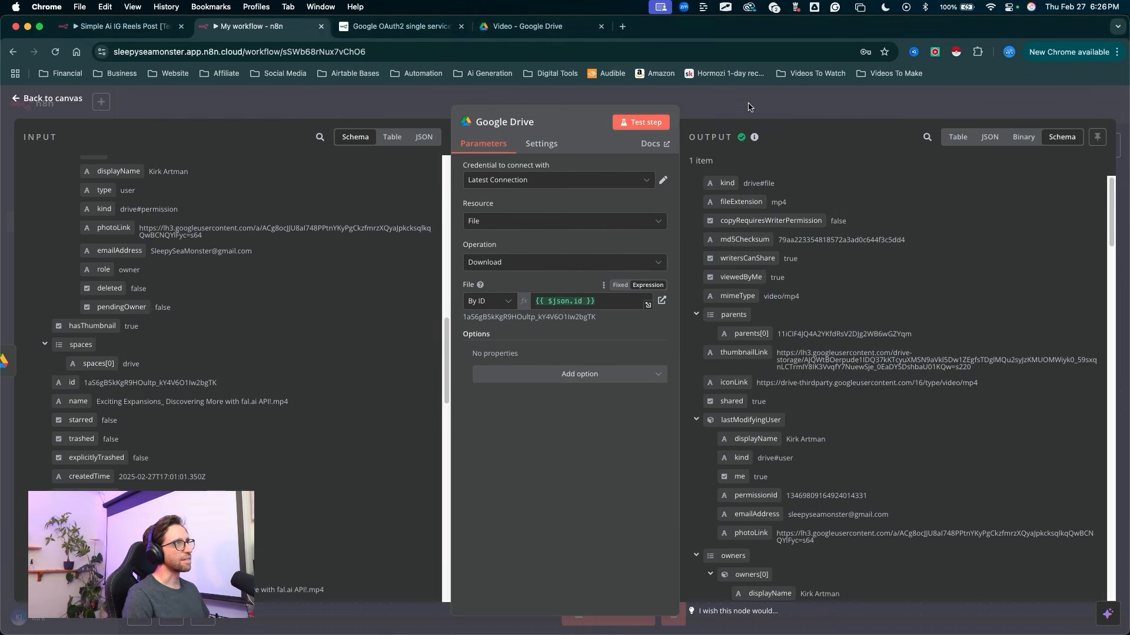
Step: Return to the canvas and save the workflow
{"action": "left_click", "coordinate": [747, 103]}
{"action": "mouse_move", "coordinate": [898, 487]}
{"action": "left_mouse_down"}
{"action": "mouse_move", "coordinate": [1072, 186]}
{"action": "mouse_move", "coordinate": [1068, 116]}
{"action": "mouse_move", "coordinate": [1057, 110]}
{"action": "left_mouse_up"}
{"action": "left_click", "coordinate": [1056, 109]}
Step: Add an OpenAI node with the Message a model action after the Google Drive download node
{"action": "left_click_drag", "start_coordinate": [619, 444], "coordinate": [580, 355]}
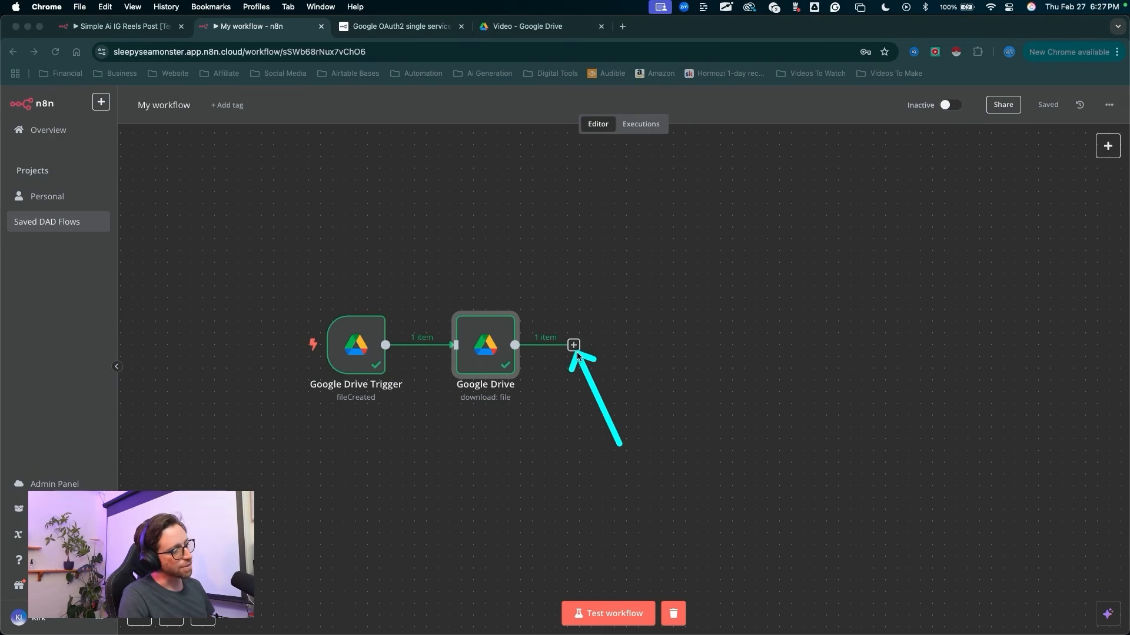
{"action": "left_click", "coordinate": [577, 352]}
{"action": "left_click", "coordinate": [574, 346]}
{"action": "type", "text": "open"}
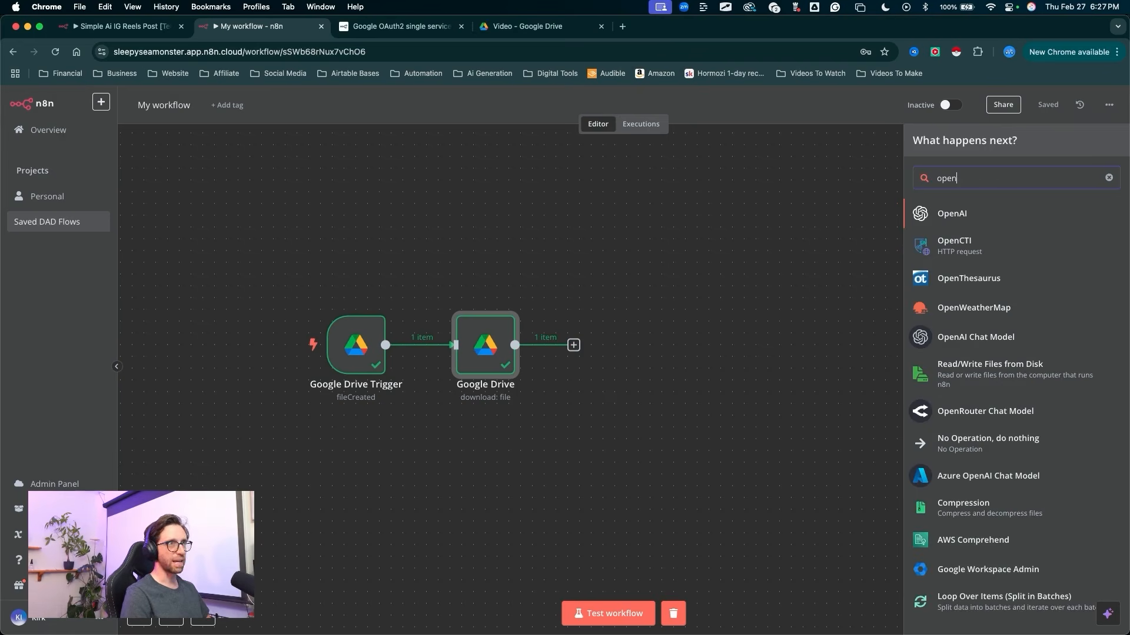
{"action": "mouse_move", "coordinate": [734, 291]}
{"action": "left_mouse_down"}
{"action": "mouse_move", "coordinate": [782, 259]}
{"action": "mouse_move", "coordinate": [944, 210]}
{"action": "left_mouse_up"}
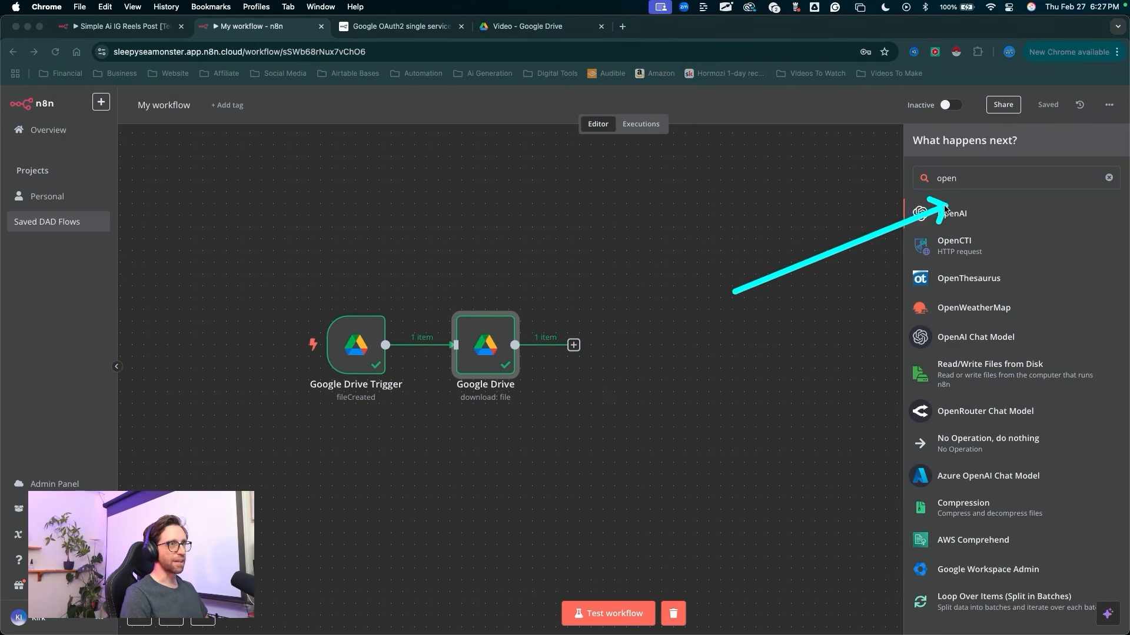
{"action": "left_click", "coordinate": [910, 223]}
{"action": "left_click", "coordinate": [918, 216]}
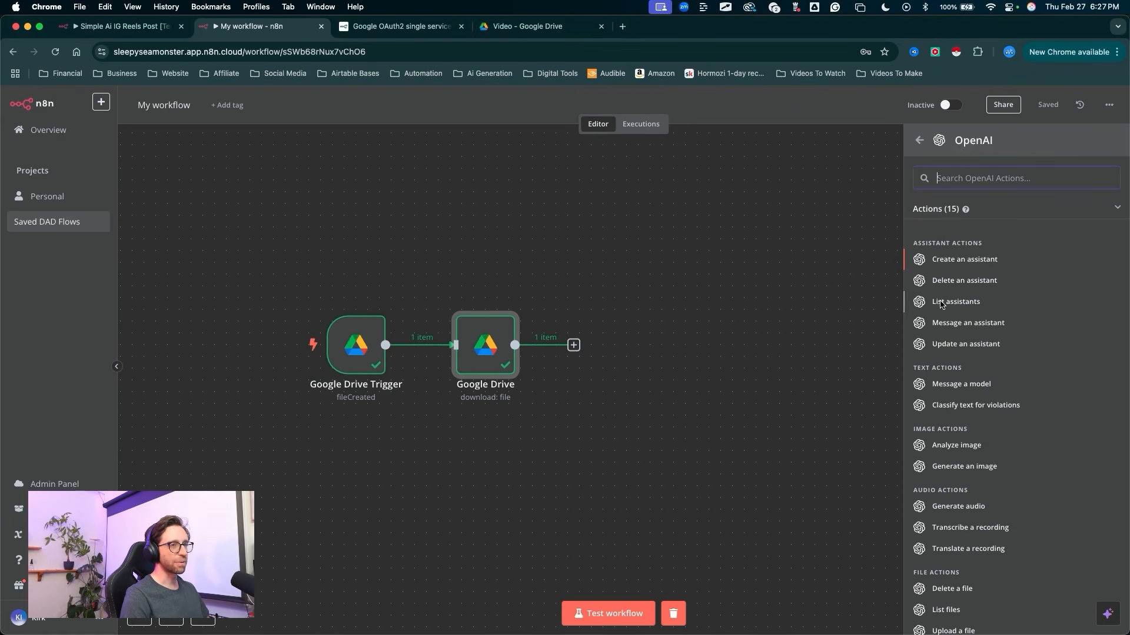
{"action": "left_click_drag", "start_coordinate": [740, 469], "coordinate": [914, 391]}
{"action": "left_click", "coordinate": [915, 391]}
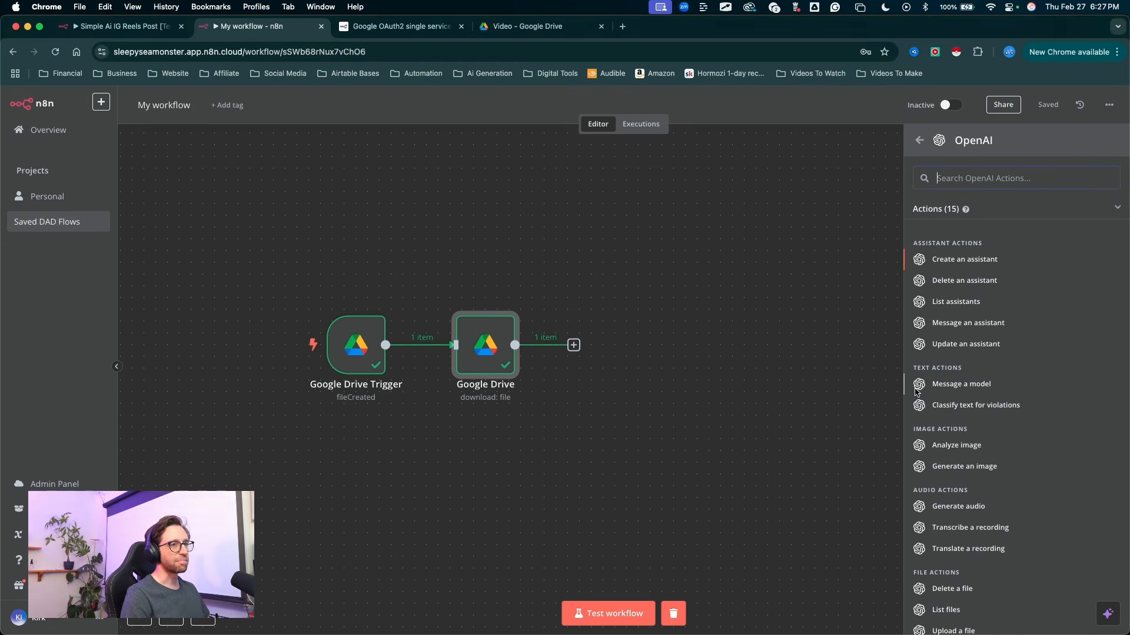
{"action": "left_click", "coordinate": [919, 390]}
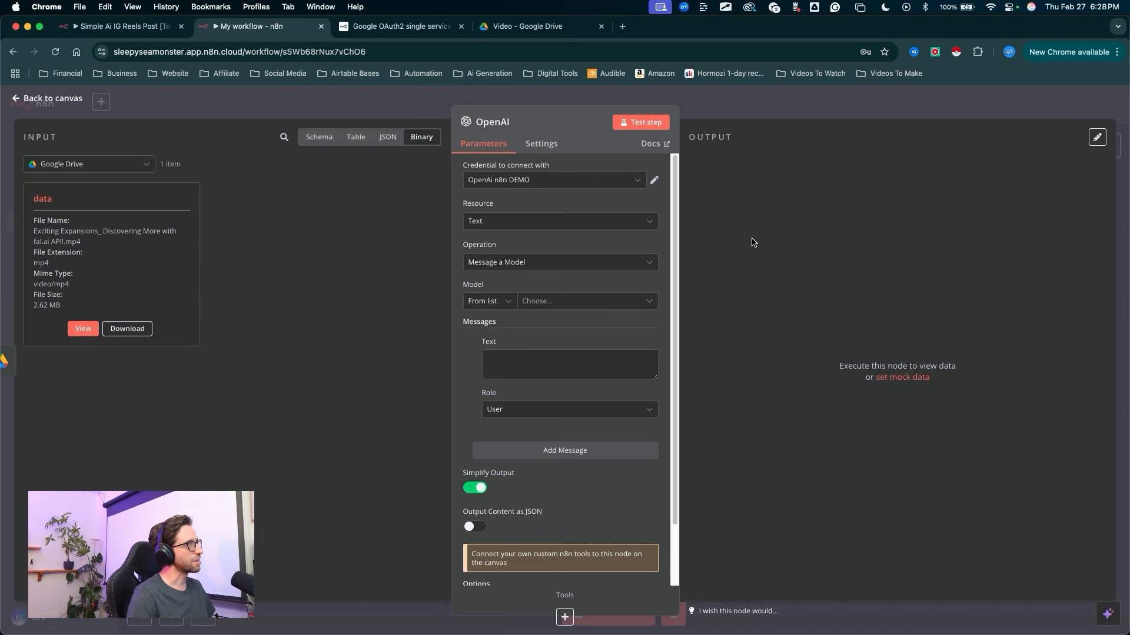
{"action": "mouse_move", "coordinate": [368, 350]}
{"action": "left_mouse_down"}
{"action": "mouse_move", "coordinate": [462, 143]}
{"action": "mouse_move", "coordinate": [482, 126]}
{"action": "left_mouse_up"}
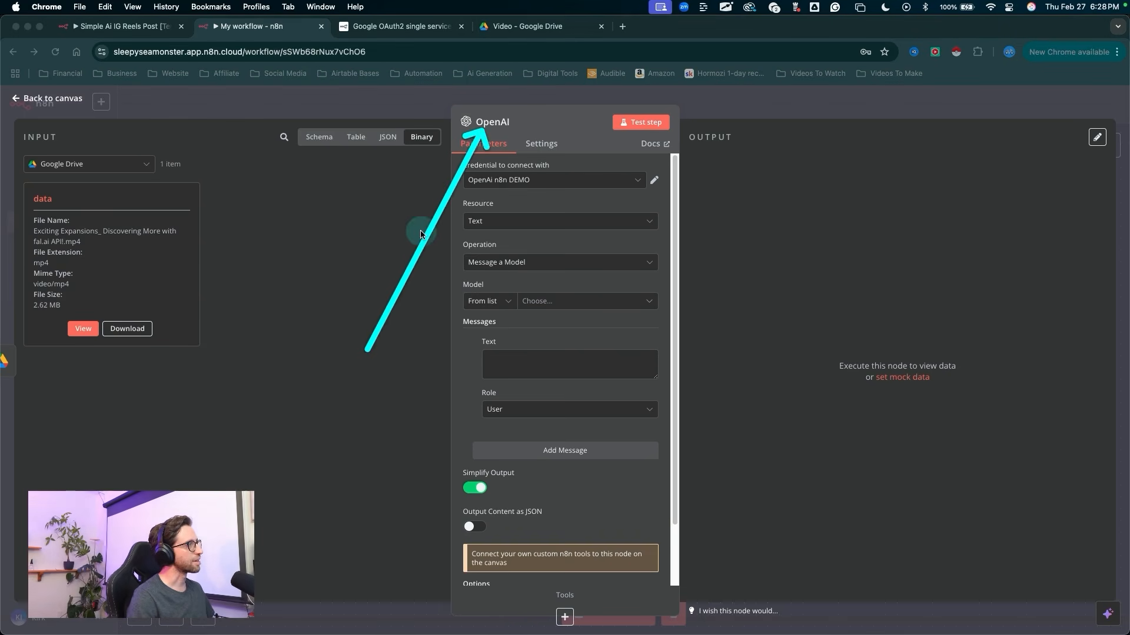
{"action": "mouse_move", "coordinate": [380, 385]}
{"action": "left_mouse_down"}
{"action": "mouse_move", "coordinate": [126, 253]}
{"action": "mouse_move", "coordinate": [93, 250]}
{"action": "left_mouse_up"}
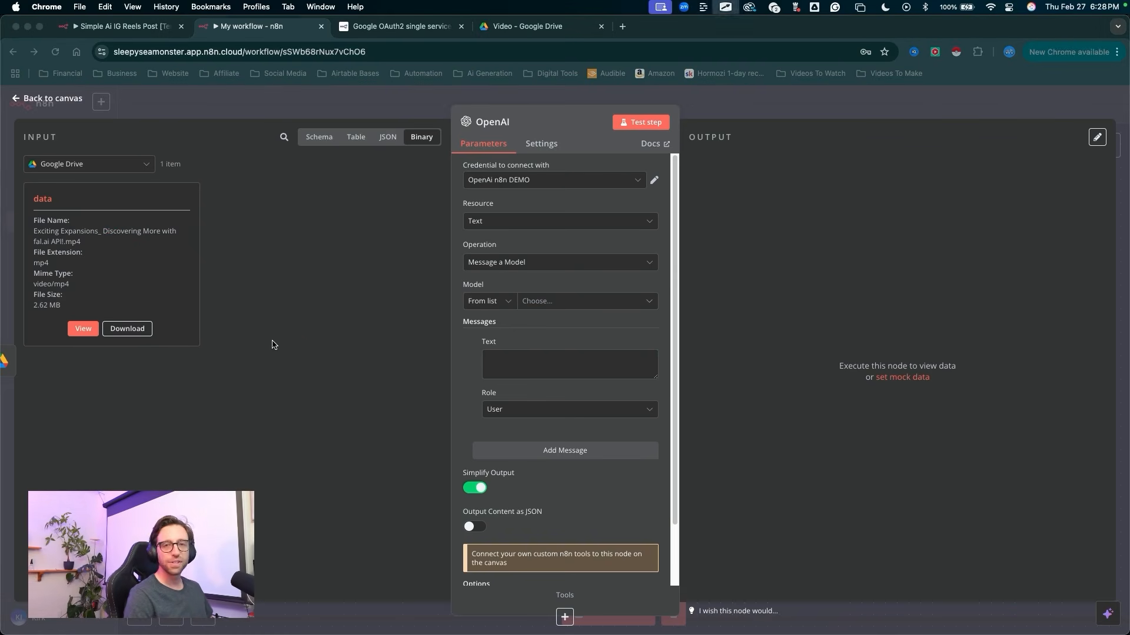
{"action": "key", "text": "Escape"}
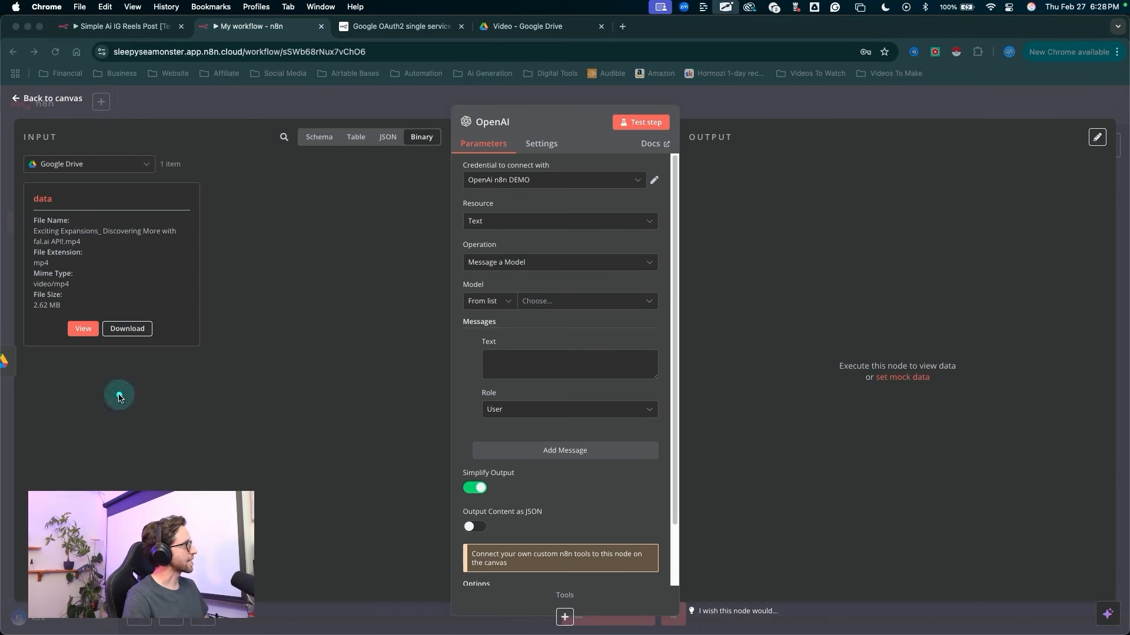
{"action": "mouse_move", "coordinate": [115, 394]}
{"action": "left_mouse_down"}
{"action": "mouse_move", "coordinate": [56, 269]}
{"action": "mouse_move", "coordinate": [59, 247]}
{"action": "mouse_move", "coordinate": [133, 247]}
{"action": "mouse_move", "coordinate": [63, 249]}
{"action": "left_mouse_up"}
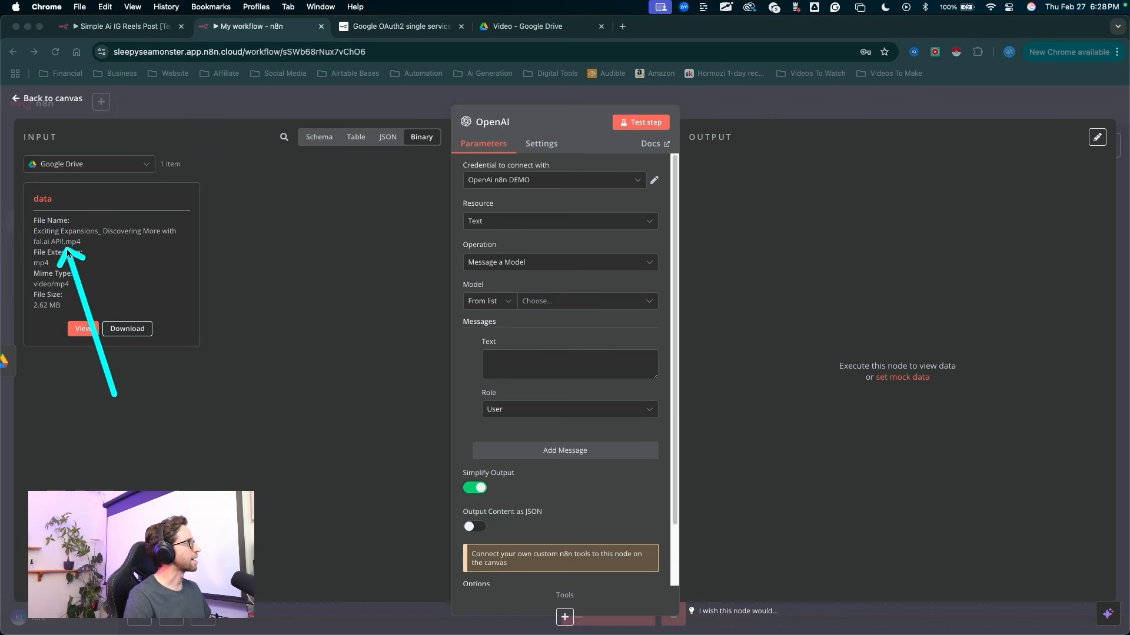
{"action": "key", "text": "Escape"}
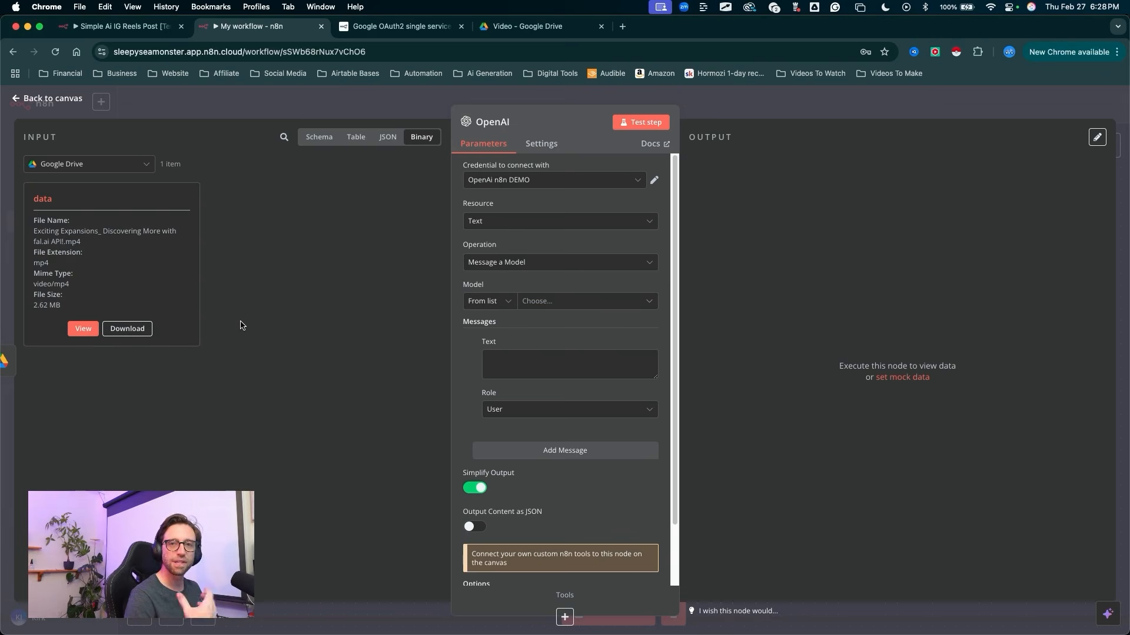
{"action": "mouse_move", "coordinate": [323, 353]}
{"action": "left_mouse_down"}
{"action": "mouse_move", "coordinate": [496, 169]}
{"action": "mouse_move", "coordinate": [497, 404]}
{"action": "mouse_move", "coordinate": [126, 177]}
{"action": "mouse_move", "coordinate": [222, 285]}
{"action": "mouse_move", "coordinate": [214, 361]}
{"action": "mouse_move", "coordinate": [126, 219]}
{"action": "mouse_move", "coordinate": [181, 237]}
{"action": "left_mouse_up"}
{"action": "key", "text": "Escape"}
{"action": "key", "text": "Escape"}
{"action": "key", "text": "Escape"}
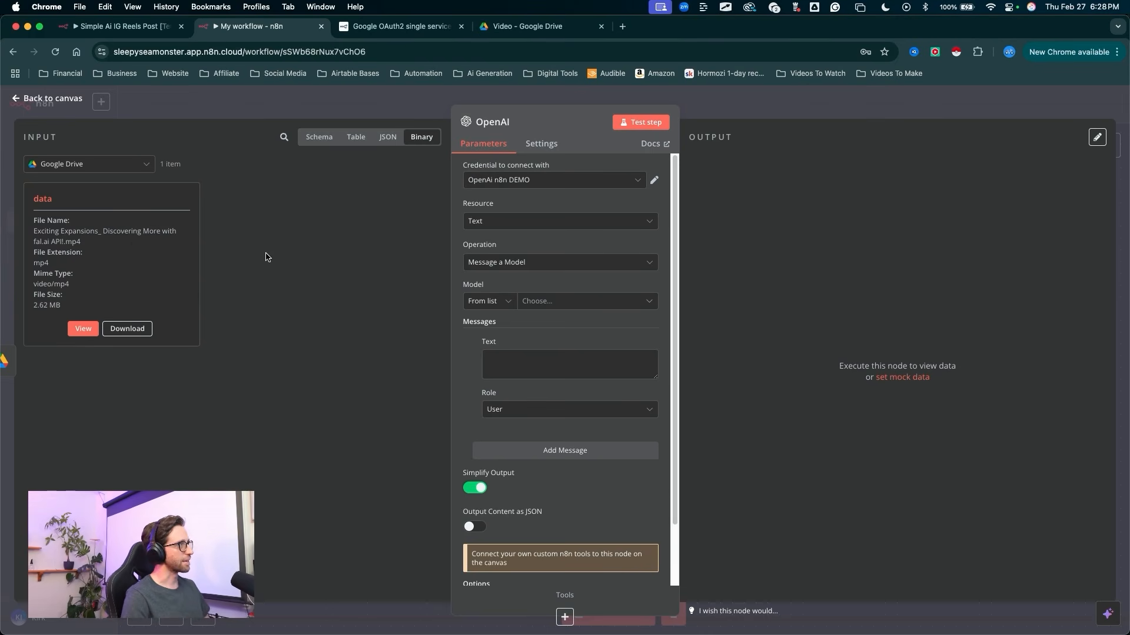
Step: Set the OpenAI node's credential to My Connection
{"action": "mouse_move", "coordinate": [347, 316]}
{"action": "left_mouse_down"}
{"action": "mouse_move", "coordinate": [416, 144]}
{"action": "mouse_move", "coordinate": [467, 182]}
{"action": "left_mouse_up"}
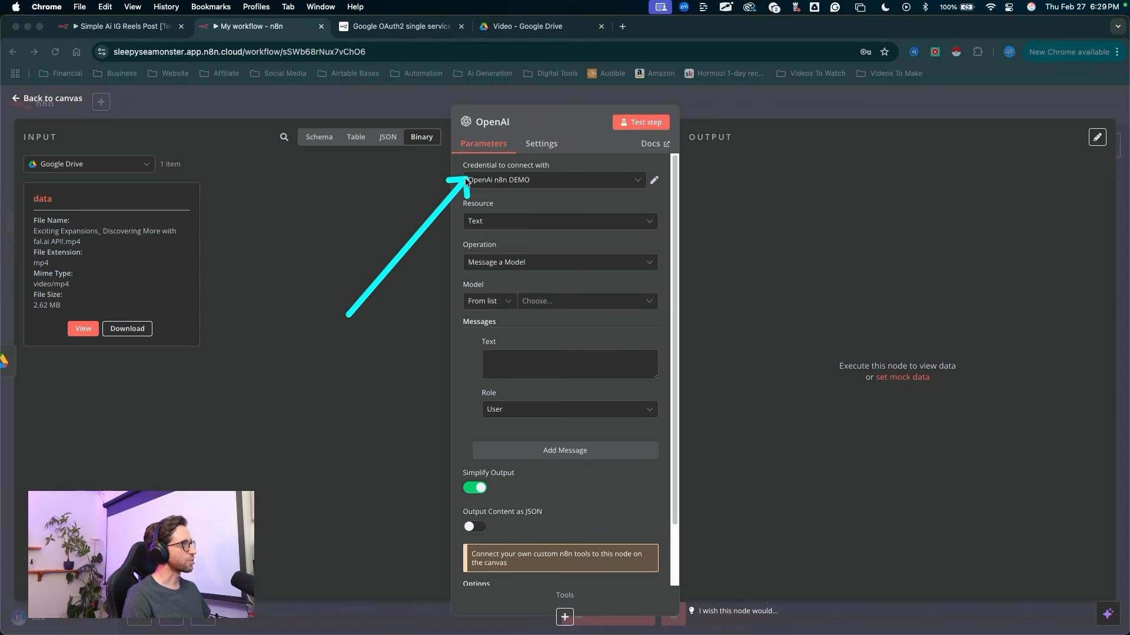
{"action": "key", "text": "Escape"}
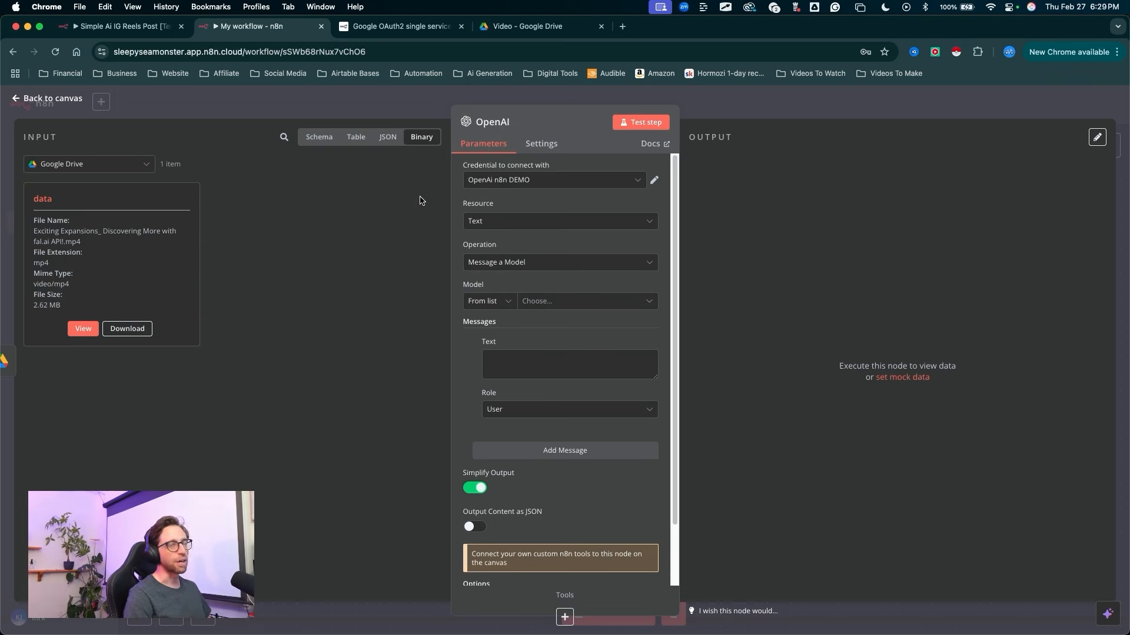
{"action": "left_click", "coordinate": [478, 181]}
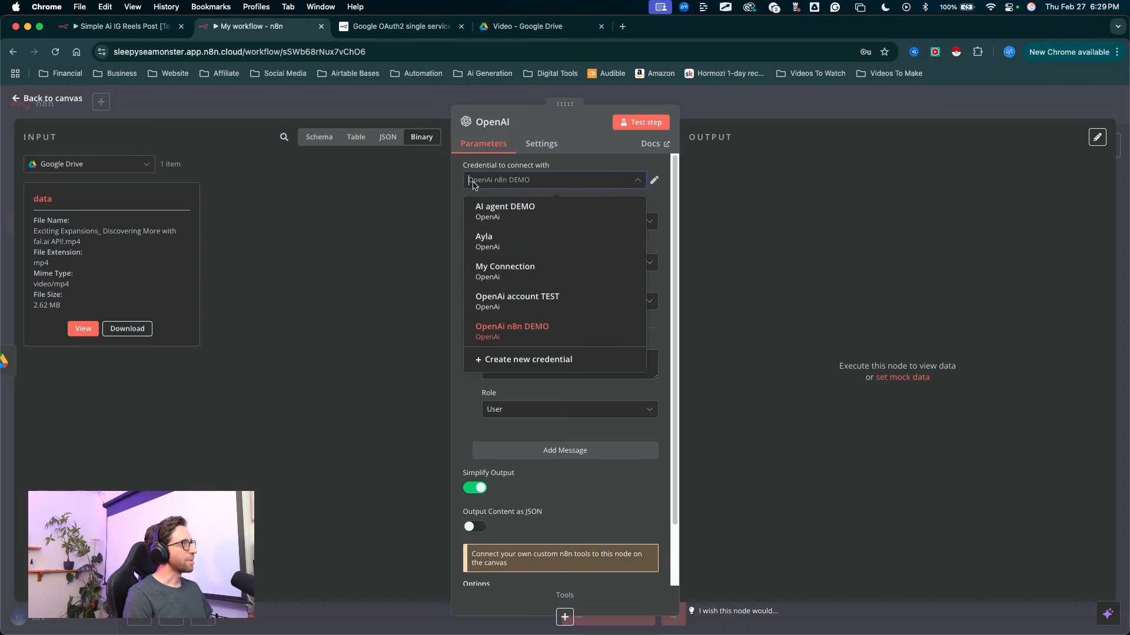
{"action": "left_click", "coordinate": [498, 271]}
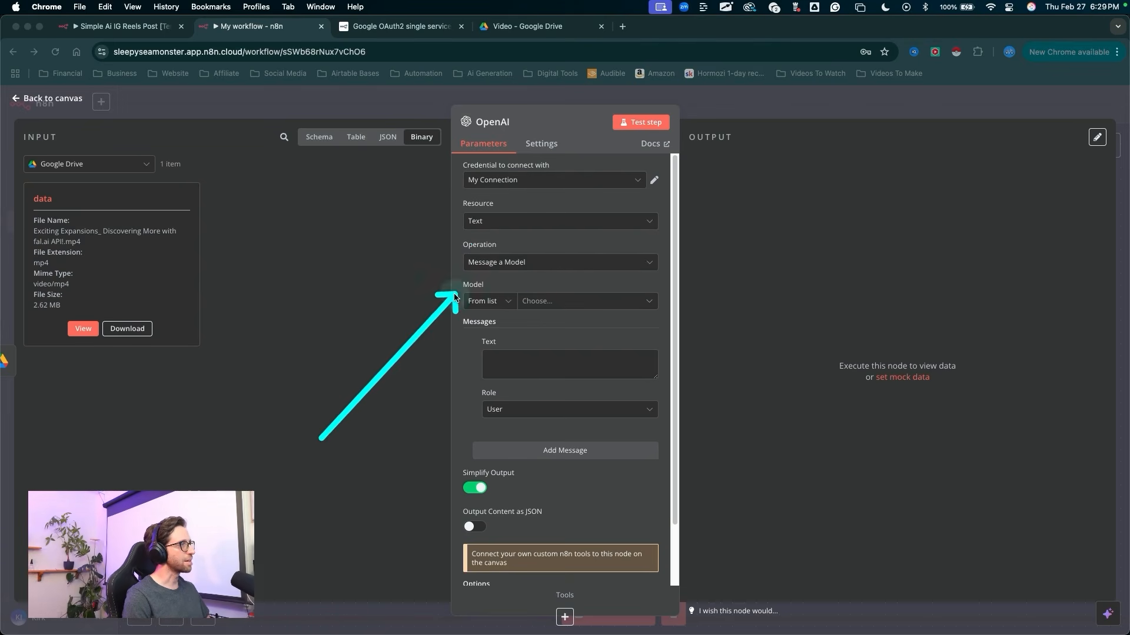
Step: Choose GPT-4O-MINI as the model for the OpenAI node
{"action": "left_click", "coordinate": [562, 302]}
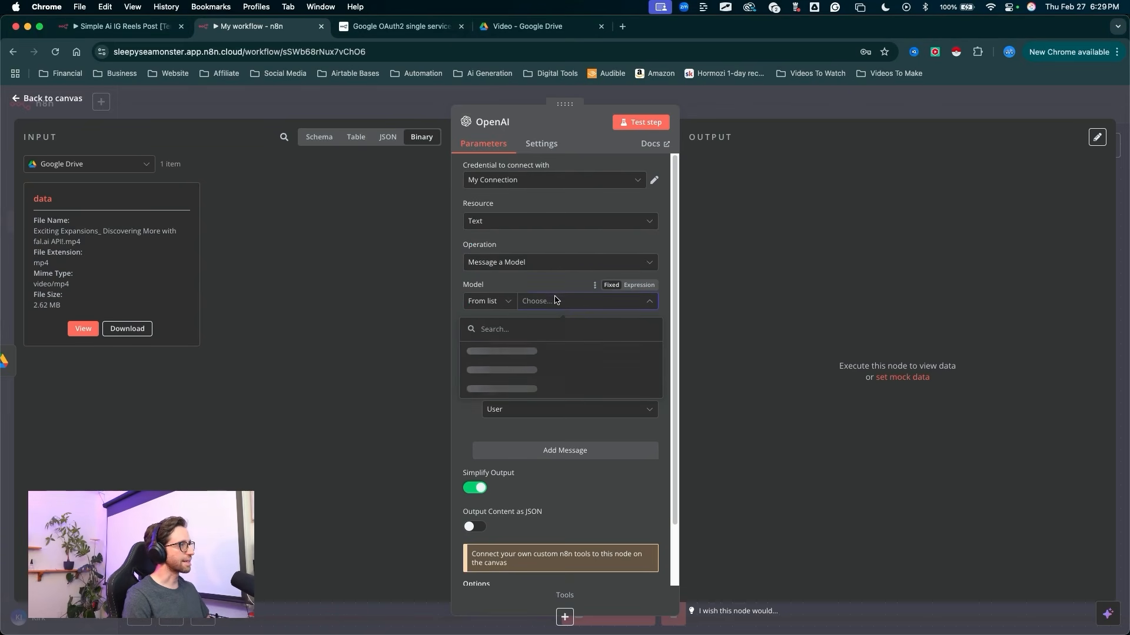
{"action": "scroll", "coordinate": [576, 376], "scroll_direction": "down", "scroll_amount": 5}
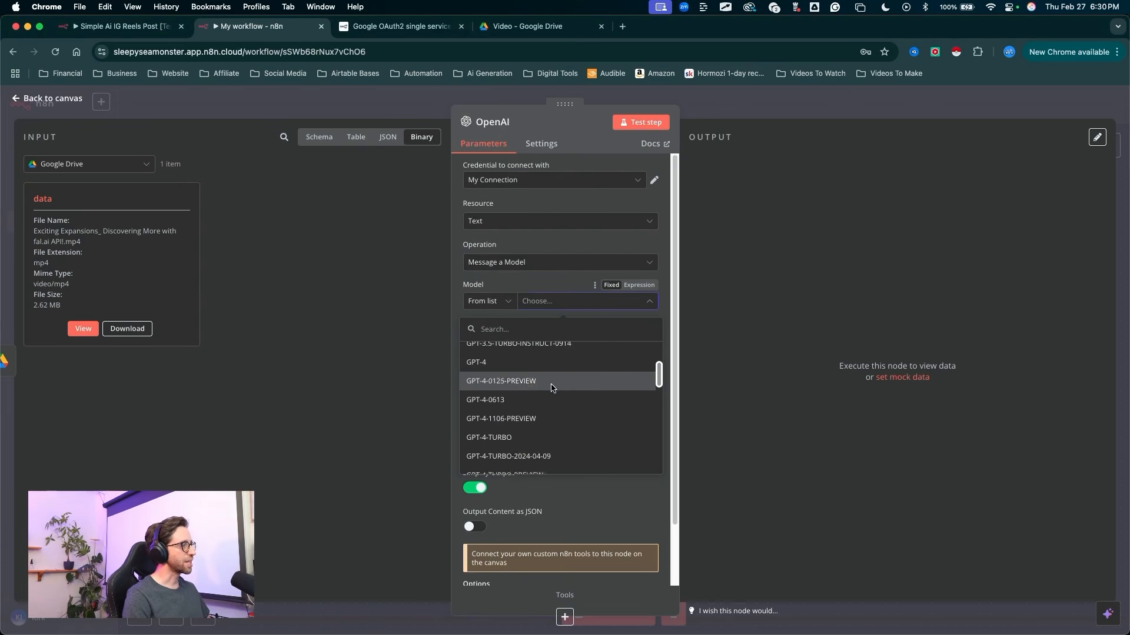
{"action": "scroll", "coordinate": [521, 396], "scroll_direction": "down", "scroll_amount": 7}
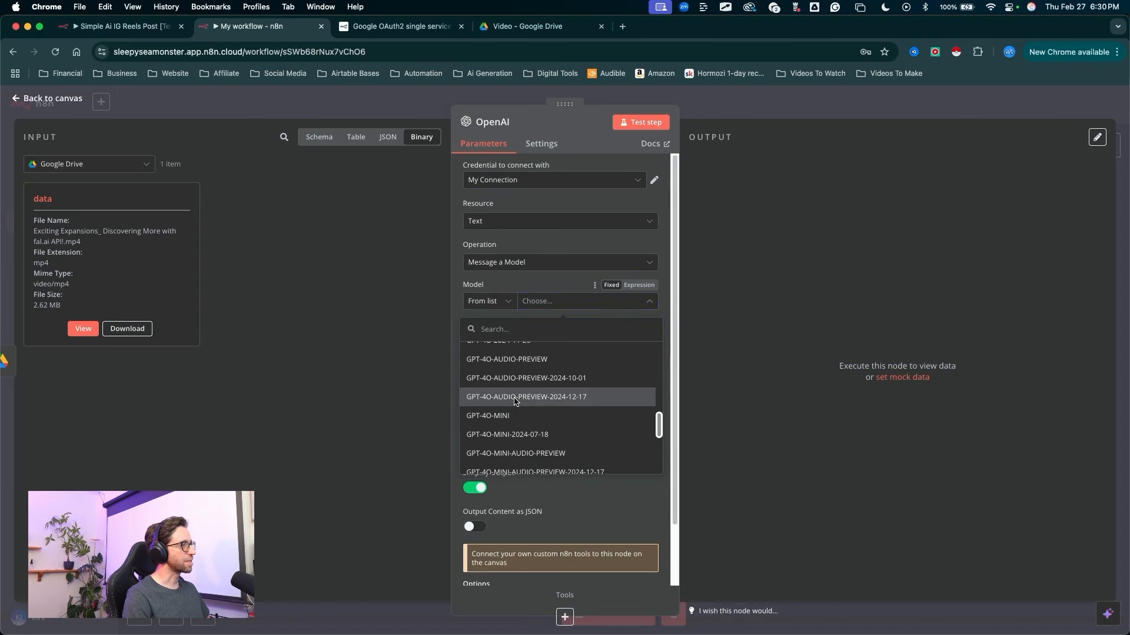
{"action": "left_click", "coordinate": [503, 413]}
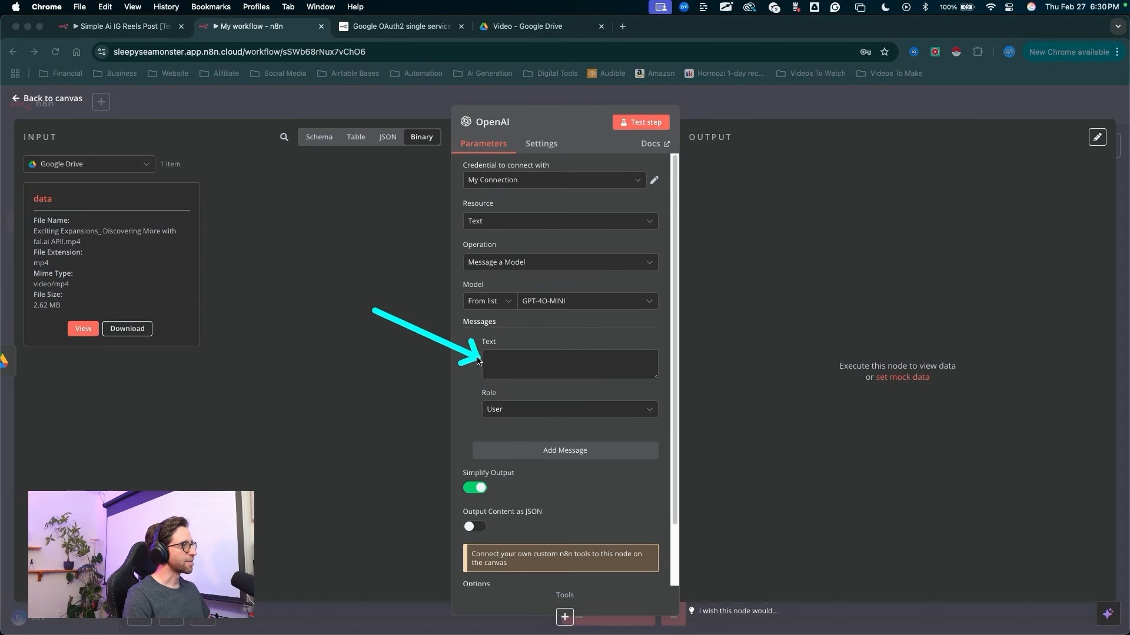
{"action": "key", "text": "Escape"}
Step: Map the video's file name from the Google Drive input schema into the user message's Text field as {{ $json.name }}
{"action": "mouse_move", "coordinate": [381, 351]}
{"action": "left_mouse_down"}
{"action": "mouse_move", "coordinate": [80, 126]}
{"action": "mouse_move", "coordinate": [379, 139]}
{"action": "mouse_move", "coordinate": [332, 144]}
{"action": "left_mouse_up"}
{"action": "key", "text": "Escape"}
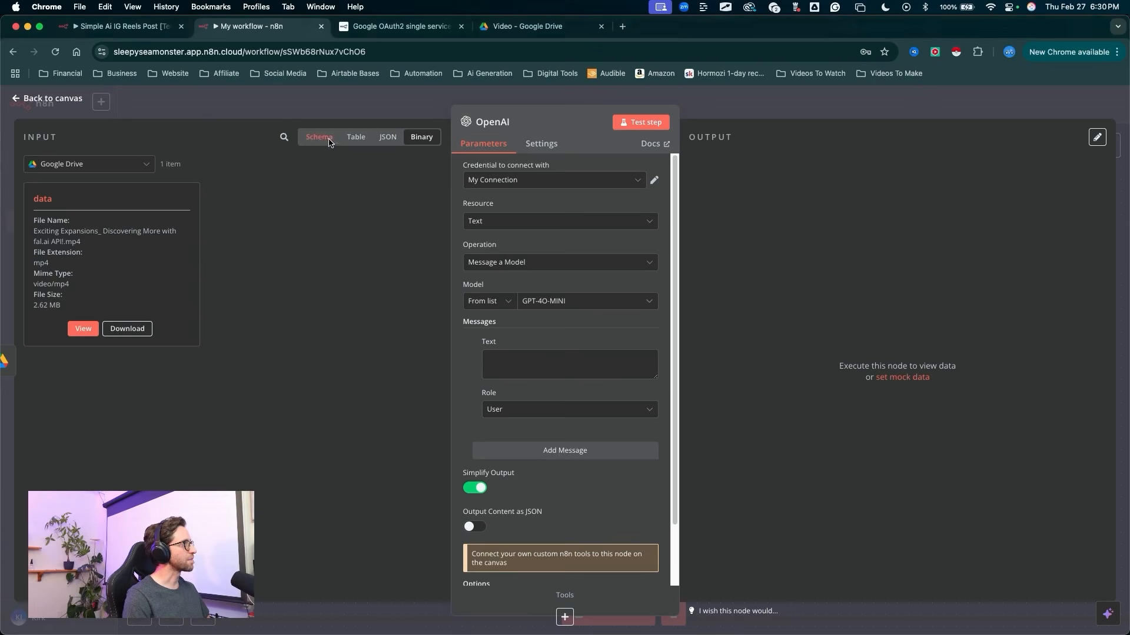
{"action": "left_click", "coordinate": [319, 137]}
{"action": "scroll", "coordinate": [177, 294], "scroll_direction": "down", "scroll_amount": 10}
{"action": "scroll", "coordinate": [130, 243], "scroll_direction": "down", "scroll_amount": 5}
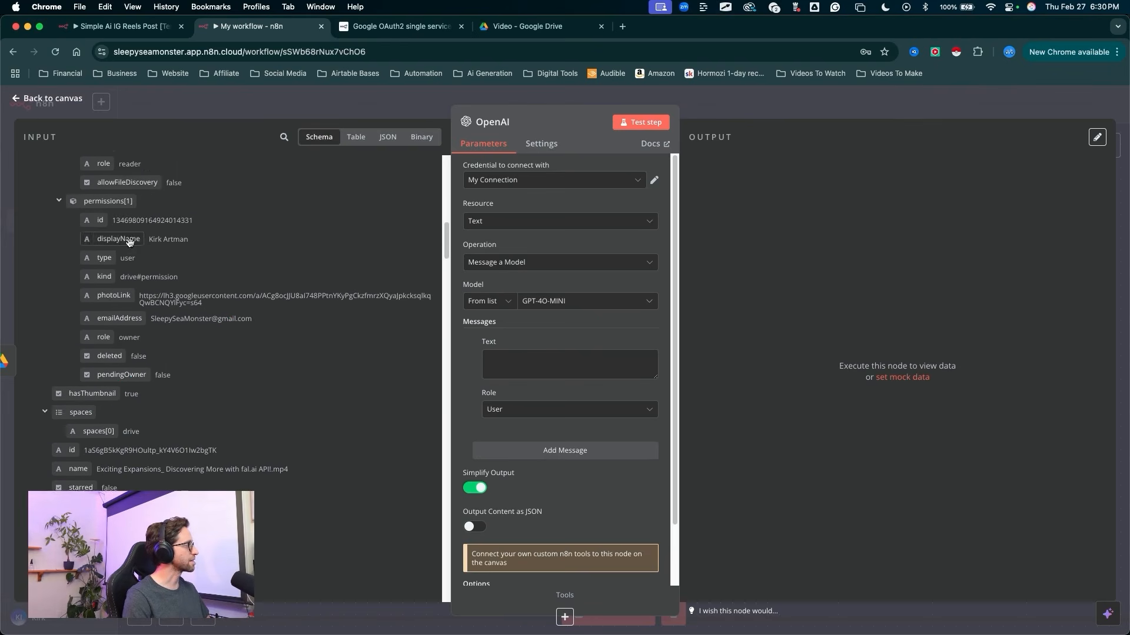
{"action": "key", "text": "ctrl+a"}
{"action": "mouse_move", "coordinate": [238, 217]}
{"action": "left_mouse_down"}
{"action": "mouse_move", "coordinate": [93, 308]}
{"action": "mouse_move", "coordinate": [84, 370]}
{"action": "left_mouse_up"}
{"action": "key", "text": "Escape"}
{"action": "left_click_drag", "start_coordinate": [299, 349], "coordinate": [495, 361]}
{"action": "left_click_drag", "start_coordinate": [361, 394], "coordinate": [496, 356]}
{"action": "key", "text": "Escape"}
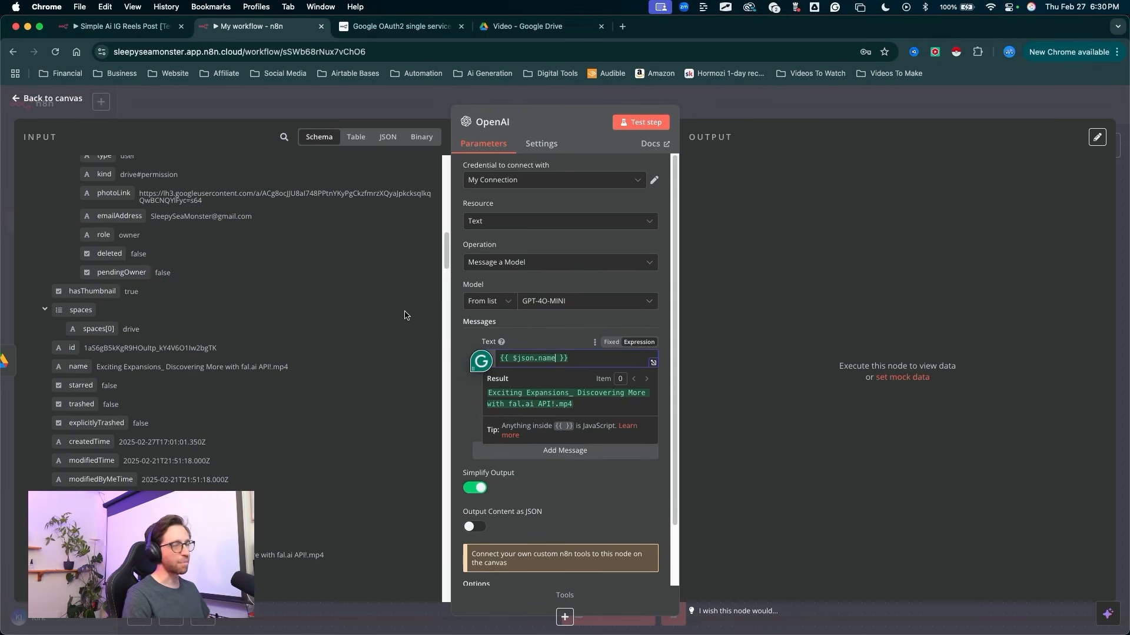
{"action": "left_click", "coordinate": [460, 412]}
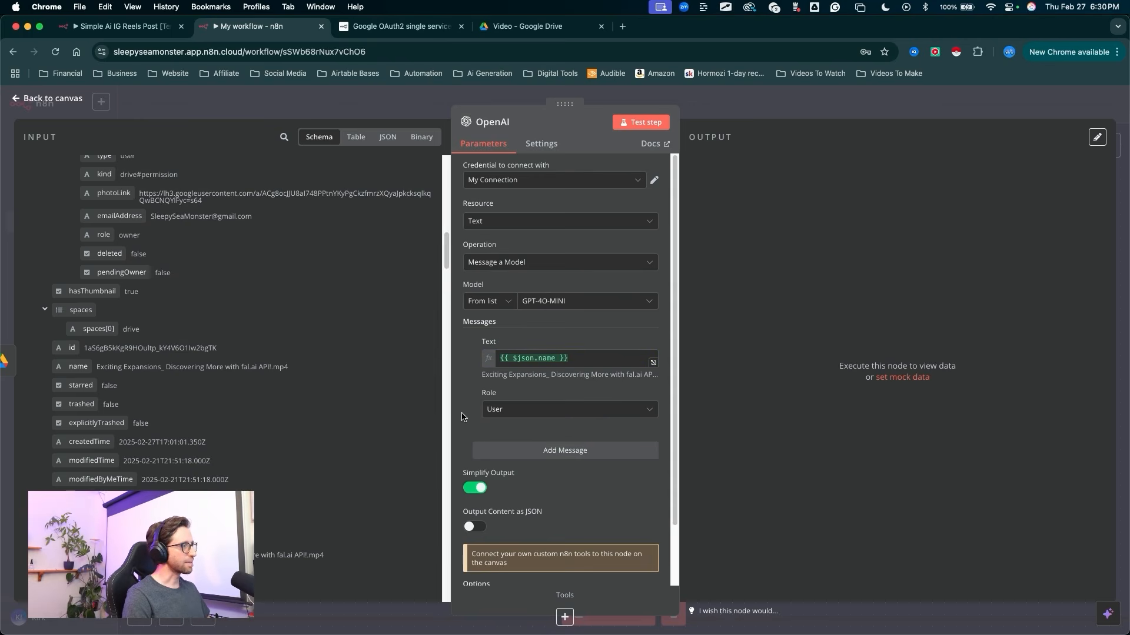
Step: Add a second message with the Assistant role and set its Text field to Expression mode
{"action": "key", "text": "ctrl+a"}
{"action": "mouse_move", "coordinate": [474, 379]}
{"action": "left_mouse_down"}
{"action": "mouse_move", "coordinate": [479, 362]}
{"action": "mouse_move", "coordinate": [474, 394]}
{"action": "mouse_move", "coordinate": [510, 450]}
{"action": "mouse_move", "coordinate": [492, 494]}
{"action": "mouse_move", "coordinate": [498, 523]}
{"action": "left_mouse_up"}
{"action": "key", "text": "Escape"}
{"action": "left_click", "coordinate": [510, 451]}
{"action": "key", "text": "ctrl+a"}
{"action": "key", "text": "Escape"}
{"action": "left_click", "coordinate": [497, 523]}
{"action": "left_click", "coordinate": [510, 445]}
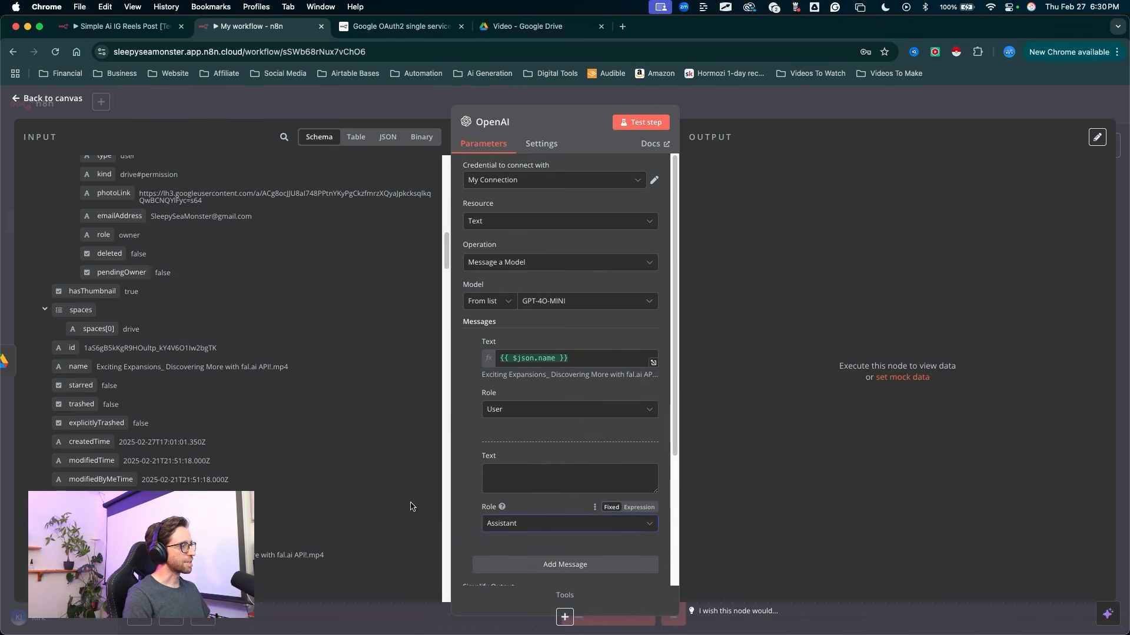
{"action": "key", "text": "ctrl+a"}
{"action": "left_click_drag", "start_coordinate": [429, 405], "coordinate": [492, 465]}
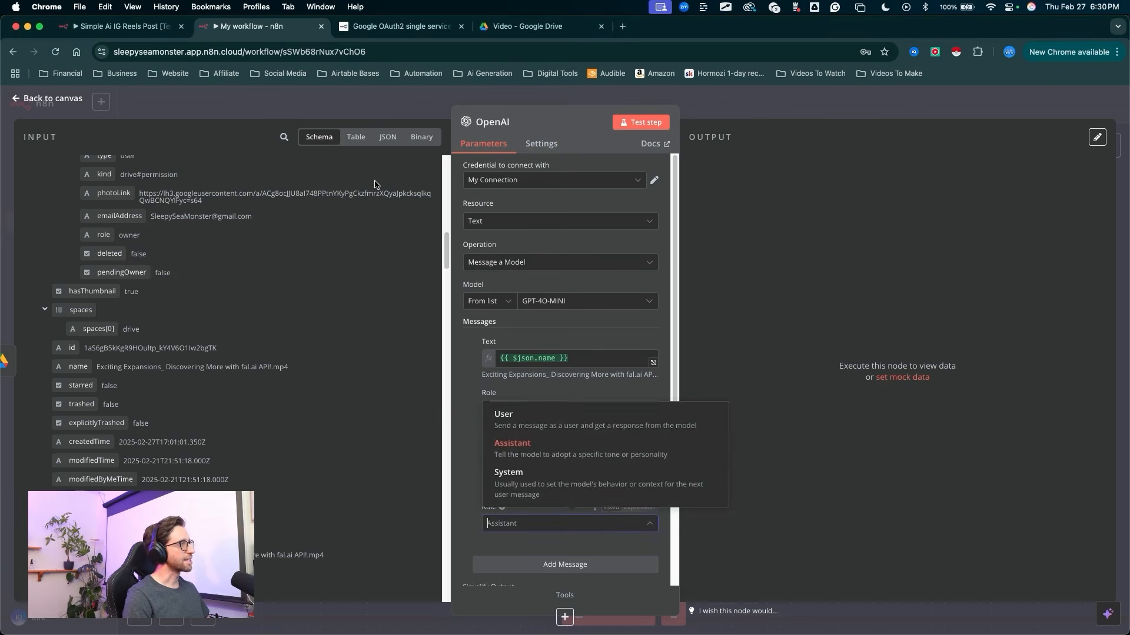
{"action": "left_click", "coordinate": [487, 447]}
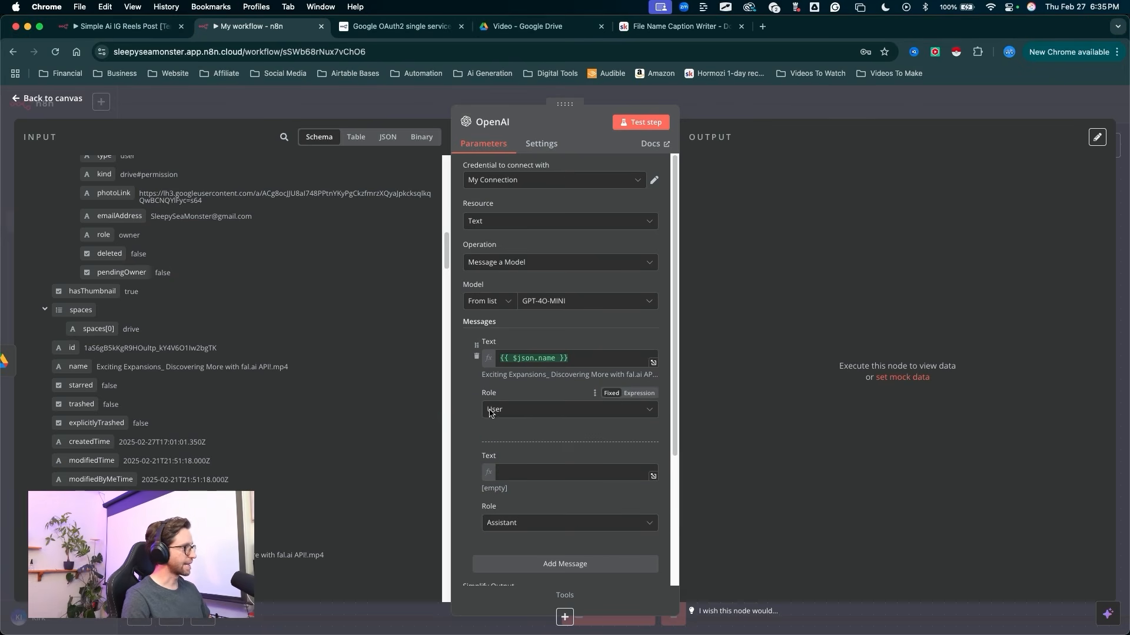
{"action": "key", "text": "ctrl+a"}
{"action": "left_click_drag", "start_coordinate": [476, 422], "coordinate": [505, 451]}
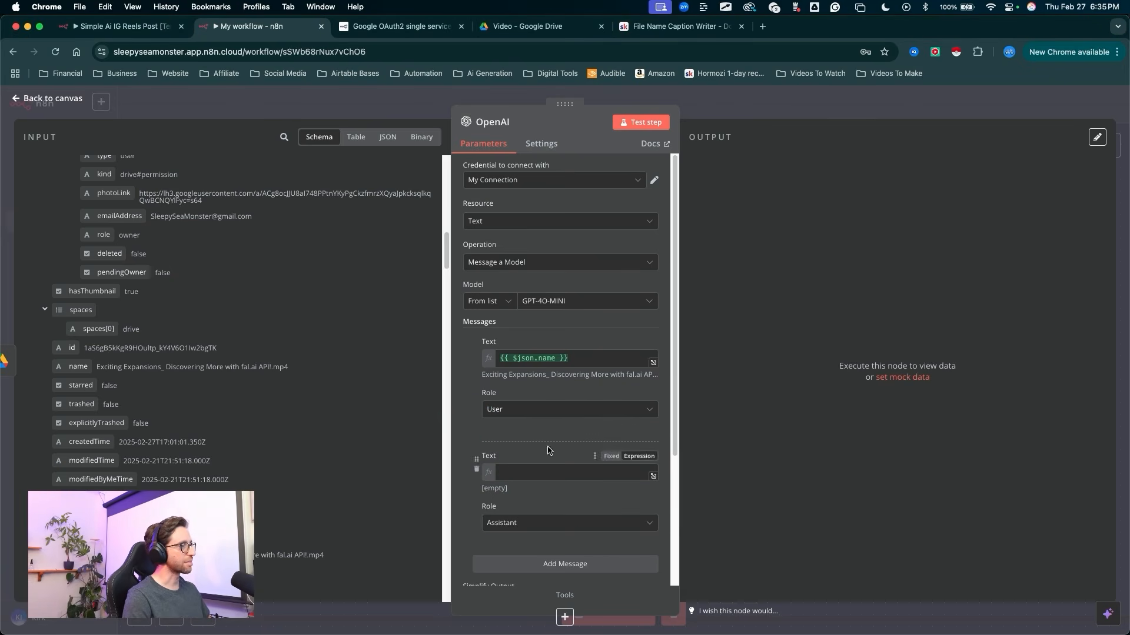
Step: Switch to the Skool classroom and open the Docs, Refs, and Prompts course
{"action": "left_click", "coordinate": [677, 26]}
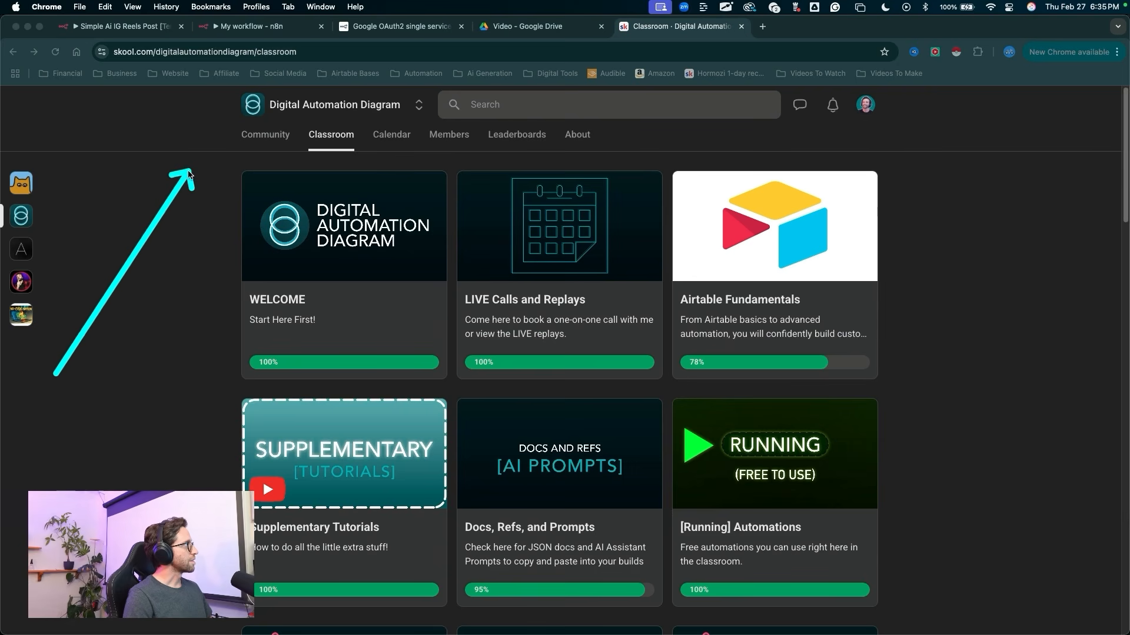
{"action": "mouse_move", "coordinate": [189, 172]}
{"action": "left_mouse_down"}
{"action": "mouse_move", "coordinate": [240, 111]}
{"action": "mouse_move", "coordinate": [335, 147]}
{"action": "left_mouse_up"}
{"action": "scroll", "coordinate": [531, 394], "scroll_direction": "down", "scroll_amount": 5}
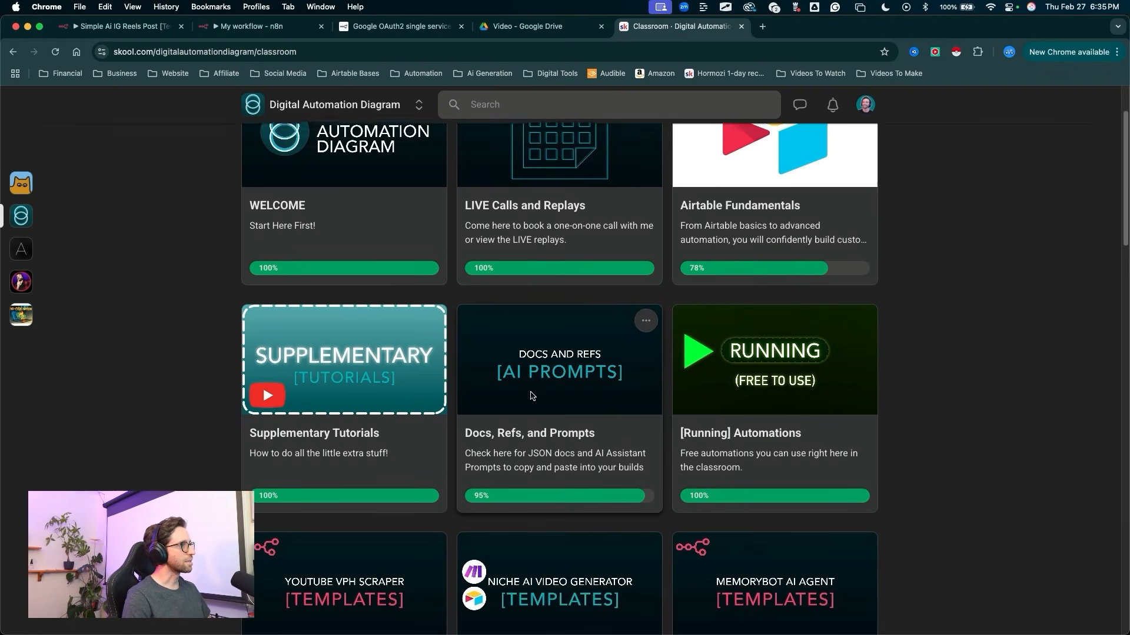
{"action": "scroll", "coordinate": [531, 395], "scroll_direction": "down", "scroll_amount": 2}
{"action": "mouse_move", "coordinate": [529, 387]}
{"action": "left_mouse_down"}
{"action": "mouse_move", "coordinate": [542, 298]}
{"action": "mouse_move", "coordinate": [568, 239]}
{"action": "mouse_move", "coordinate": [533, 271]}
{"action": "mouse_move", "coordinate": [579, 266]}
{"action": "left_mouse_up"}
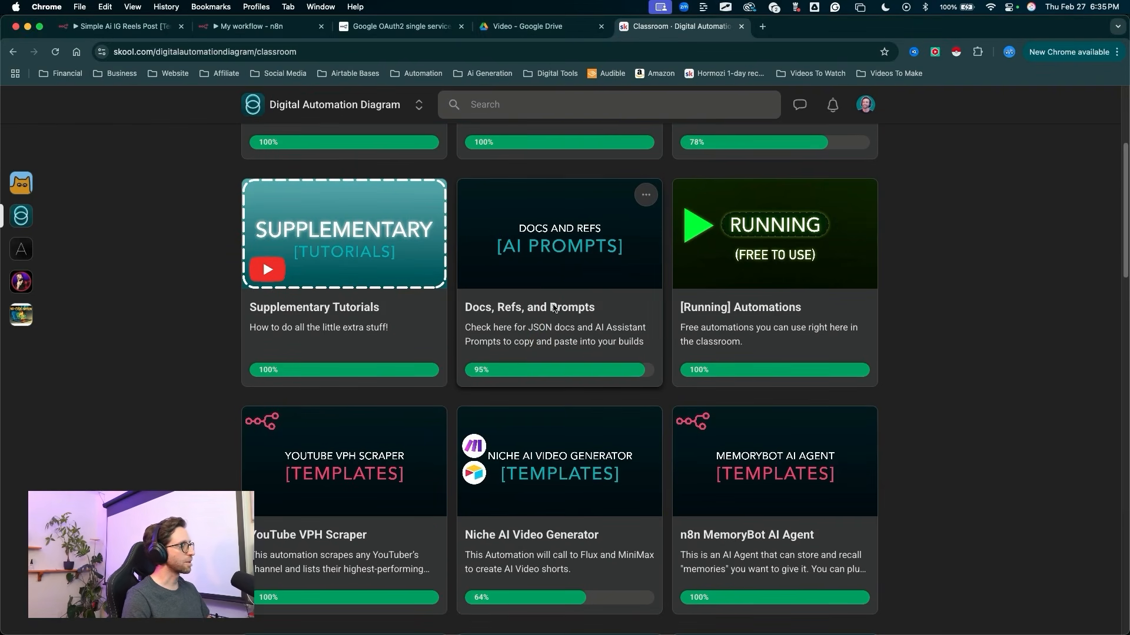
{"action": "left_click", "coordinate": [546, 297]}
Step: Open the File Name Caption Writer prompt in the AI Assistant Prompts section
{"action": "left_click_drag", "start_coordinate": [133, 321], "coordinate": [251, 263]}
{"action": "left_click", "coordinate": [282, 261]}
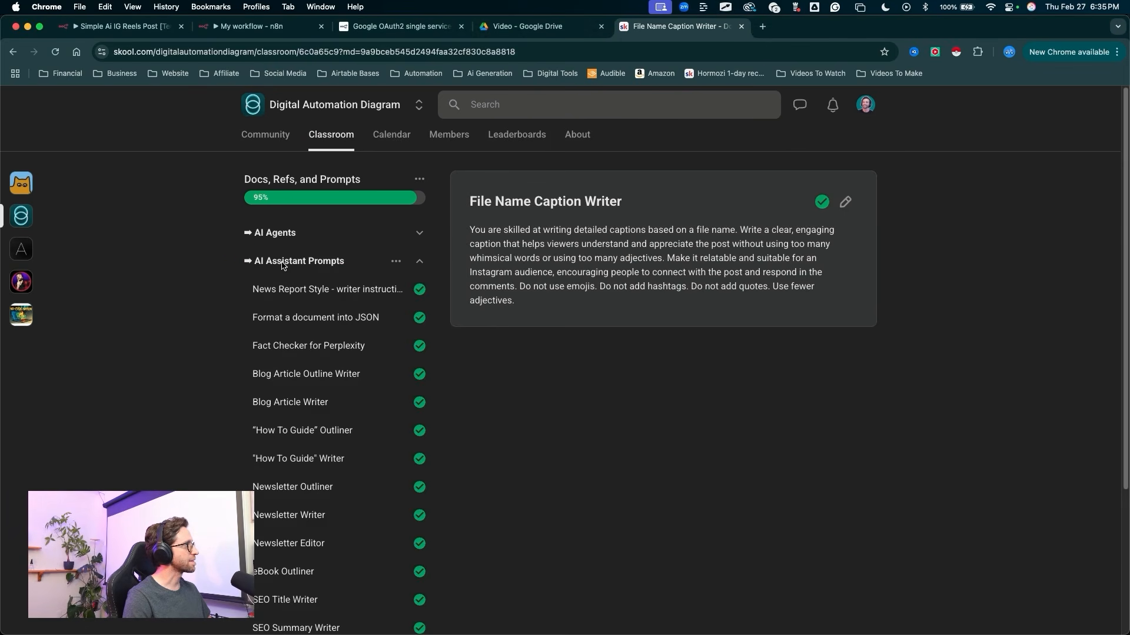
{"action": "scroll", "coordinate": [273, 321], "scroll_direction": "down", "scroll_amount": 5}
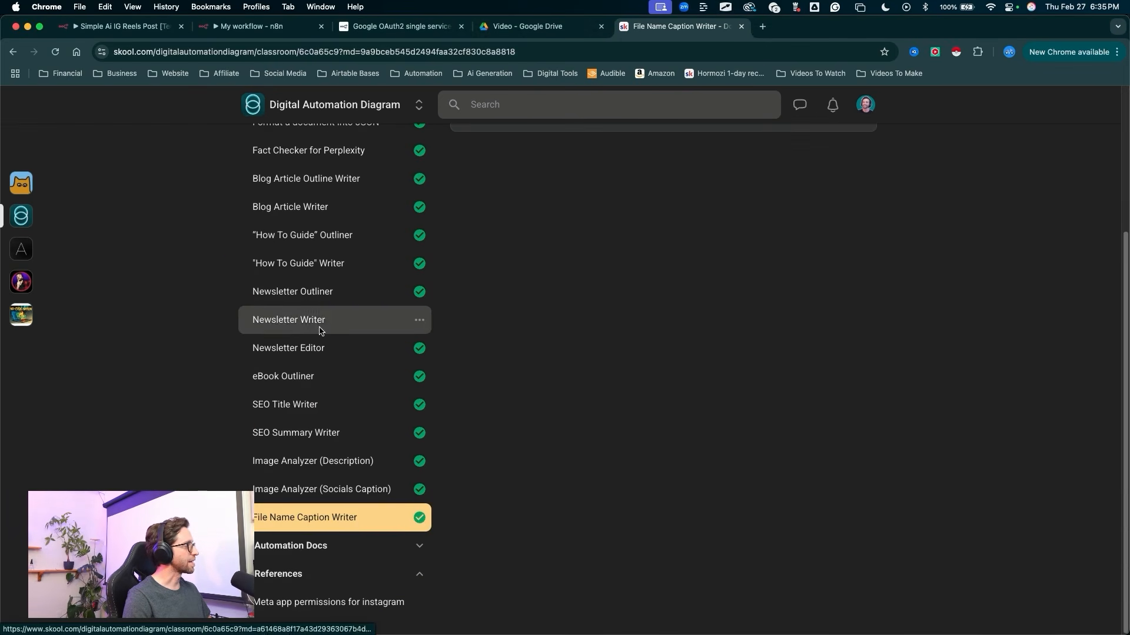
{"action": "left_click_drag", "start_coordinate": [229, 412], "coordinate": [301, 515]}
{"action": "key", "text": "Escape"}
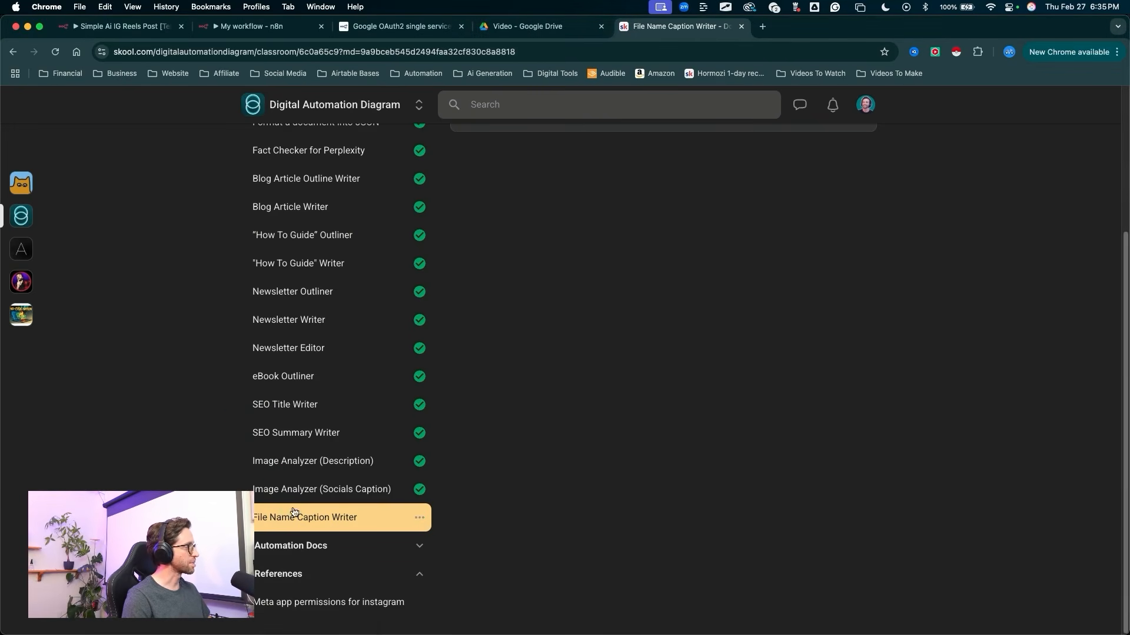
{"action": "left_click", "coordinate": [302, 517]}
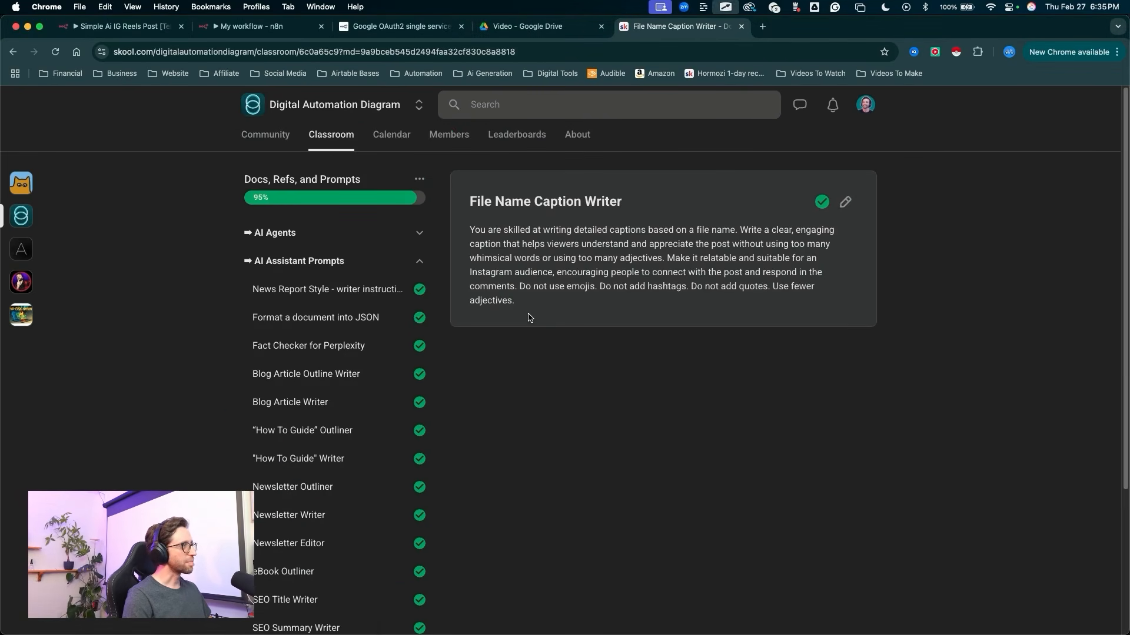
Step: Copy the full File Name Caption Writer prompt into the assistant message's Text field of the OpenAI node in n8n
{"action": "left_click_drag", "start_coordinate": [529, 314], "coordinate": [463, 232]}
{"action": "key", "text": "super+c"}
{"action": "left_click", "coordinate": [294, 26]}
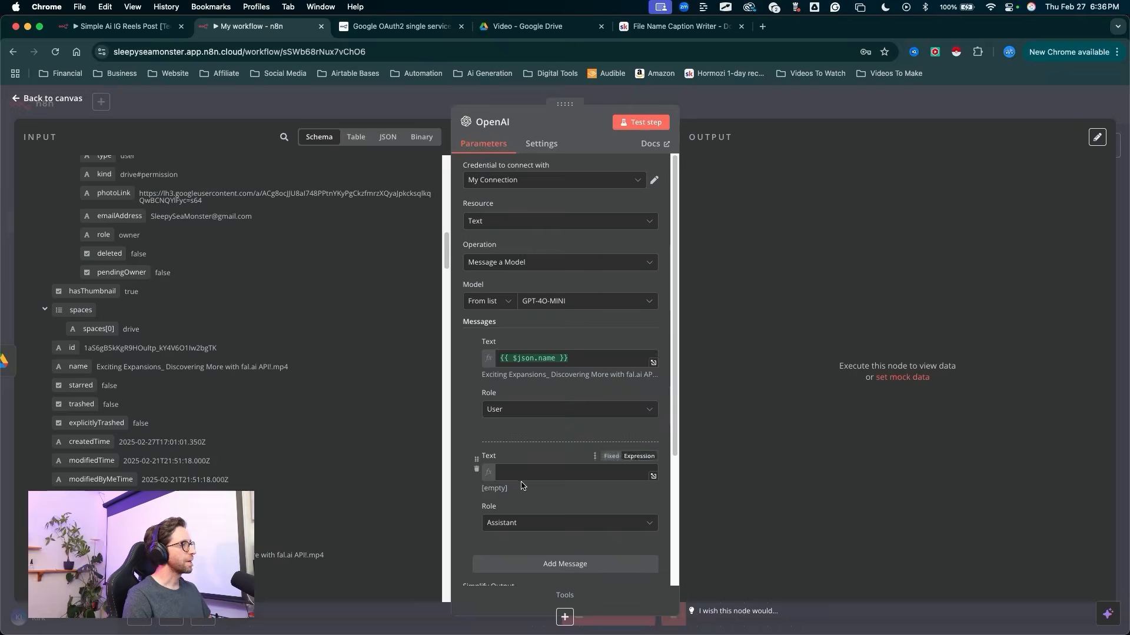
{"action": "left_click", "coordinate": [519, 476]}
{"action": "key", "text": "super+v"}
Step: Review the assistant message's caption prompt in the expanded expression editor and close the editor
{"action": "mouse_move", "coordinate": [529, 565]}
{"action": "left_mouse_down"}
{"action": "mouse_move", "coordinate": [638, 442]}
{"action": "mouse_move", "coordinate": [591, 440]}
{"action": "mouse_move", "coordinate": [527, 496]}
{"action": "mouse_move", "coordinate": [618, 479]}
{"action": "left_mouse_up"}
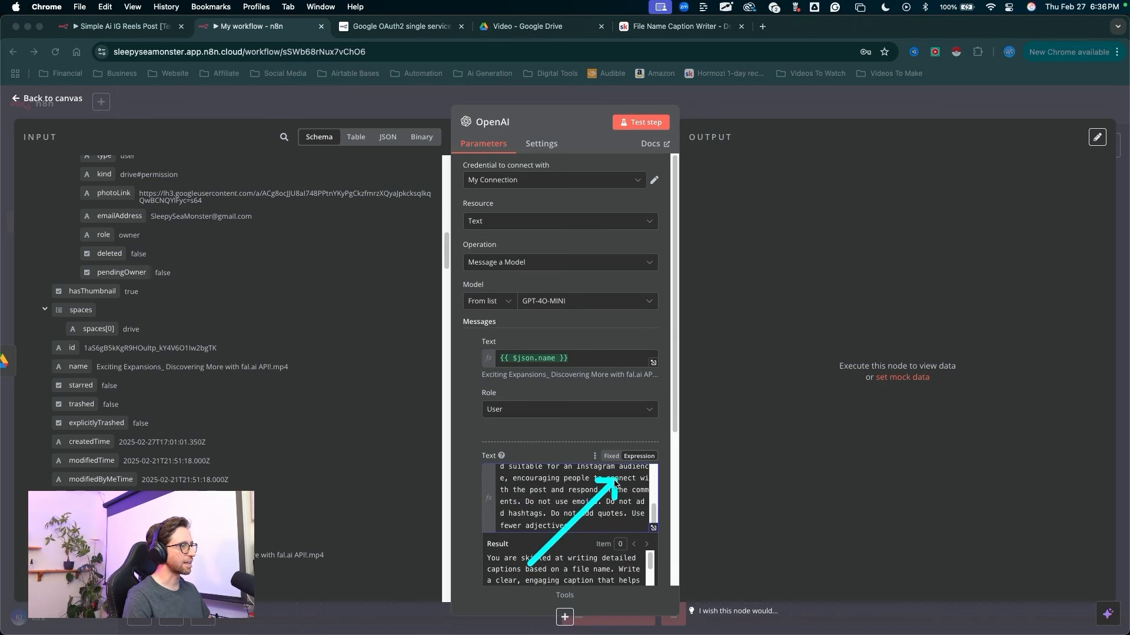
{"action": "left_click", "coordinate": [611, 456]}
{"action": "mouse_move", "coordinate": [518, 514]}
{"action": "left_mouse_down"}
{"action": "mouse_move", "coordinate": [544, 466]}
{"action": "mouse_move", "coordinate": [568, 468]}
{"action": "mouse_move", "coordinate": [553, 486]}
{"action": "mouse_move", "coordinate": [640, 460]}
{"action": "mouse_move", "coordinate": [662, 488]}
{"action": "mouse_move", "coordinate": [654, 530]}
{"action": "left_mouse_up"}
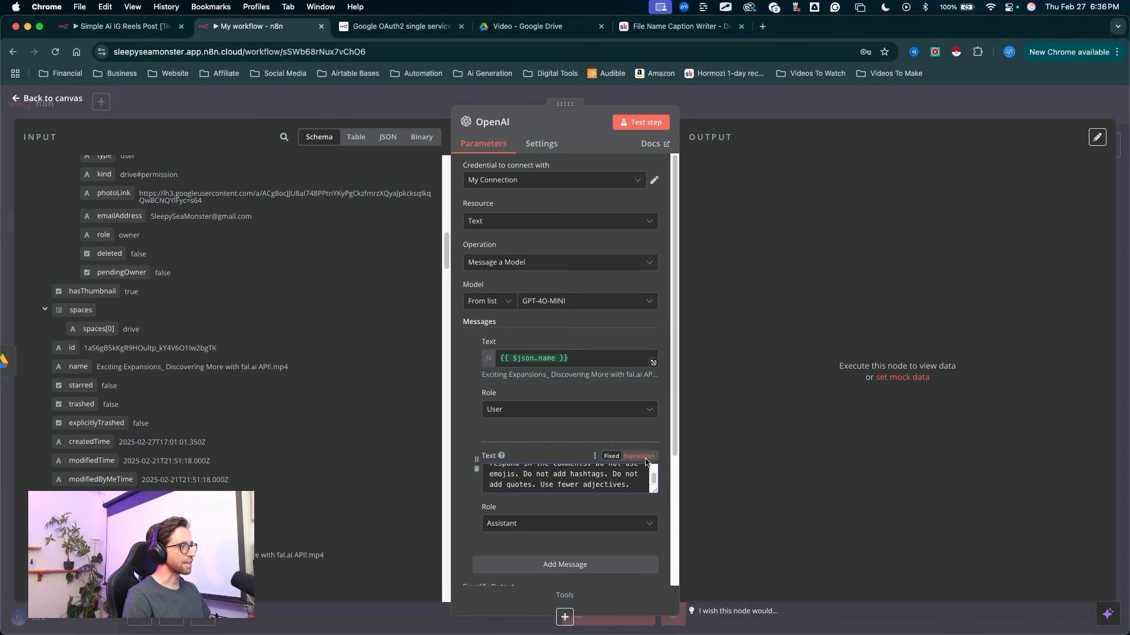
{"action": "left_click", "coordinate": [640, 456]}
{"action": "left_click", "coordinate": [653, 529]}
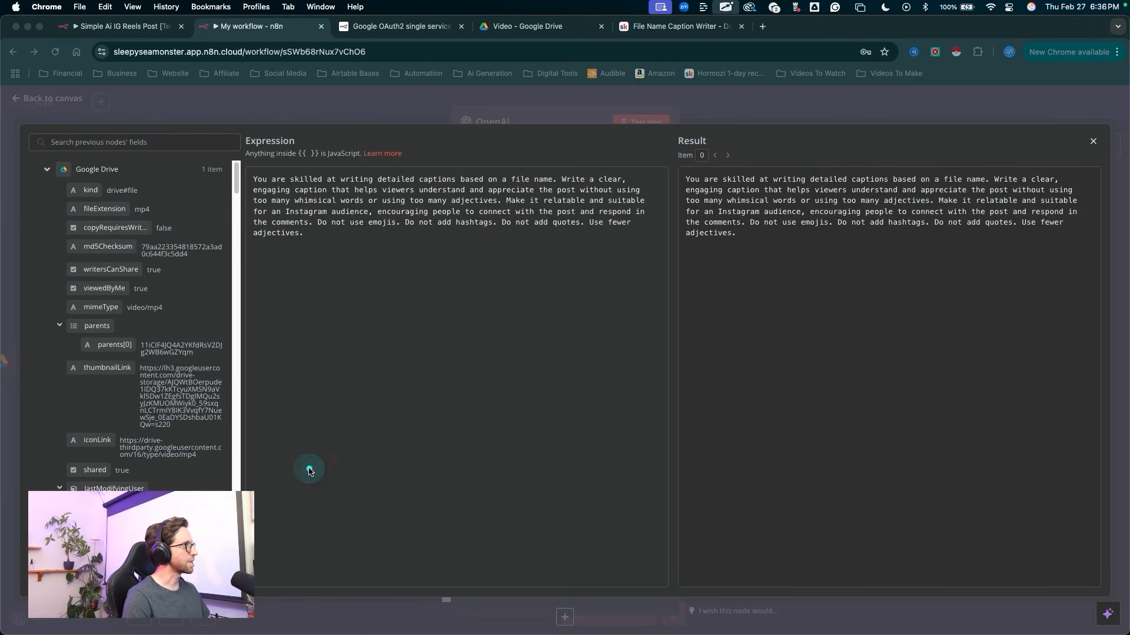
{"action": "left_click_drag", "start_coordinate": [307, 467], "coordinate": [691, 281]}
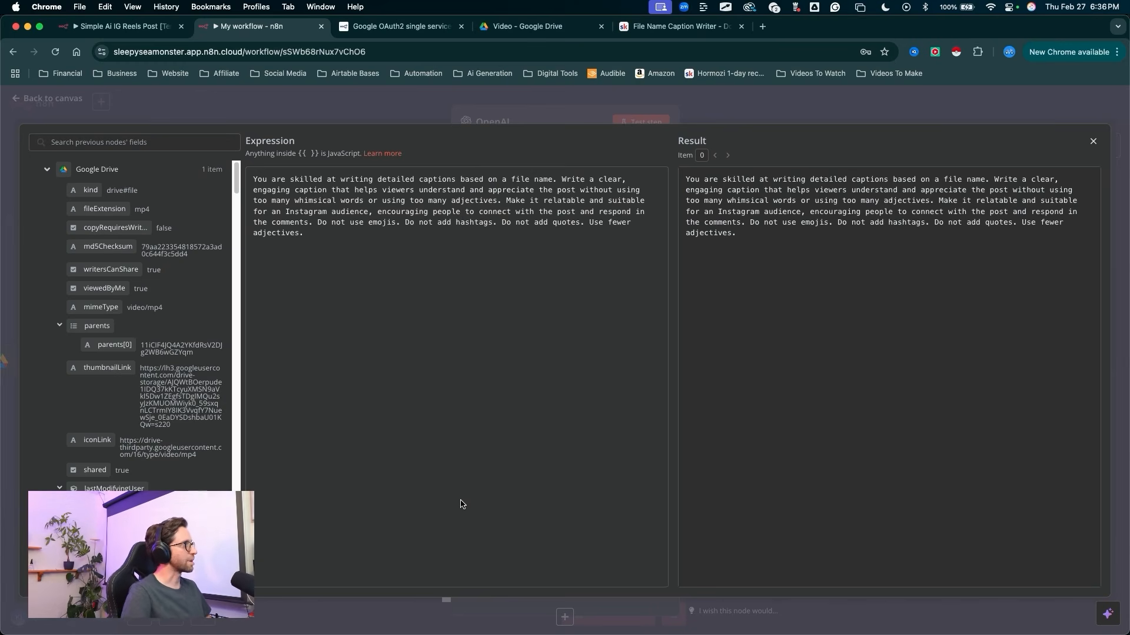
{"action": "mouse_move", "coordinate": [372, 355]}
{"action": "left_mouse_down"}
{"action": "mouse_move", "coordinate": [307, 213]}
{"action": "mouse_move", "coordinate": [405, 183]}
{"action": "mouse_move", "coordinate": [506, 195]}
{"action": "mouse_move", "coordinate": [650, 185]}
{"action": "mouse_move", "coordinate": [276, 216]}
{"action": "mouse_move", "coordinate": [462, 291]}
{"action": "mouse_move", "coordinate": [471, 284]}
{"action": "left_mouse_up"}
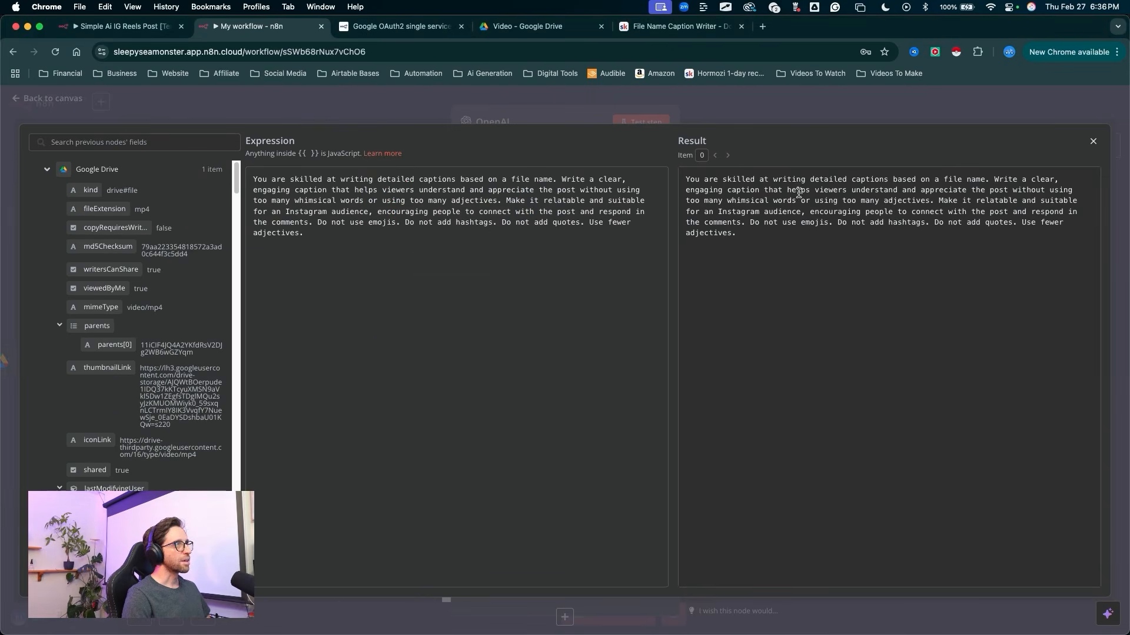
{"action": "left_click", "coordinate": [766, 112]}
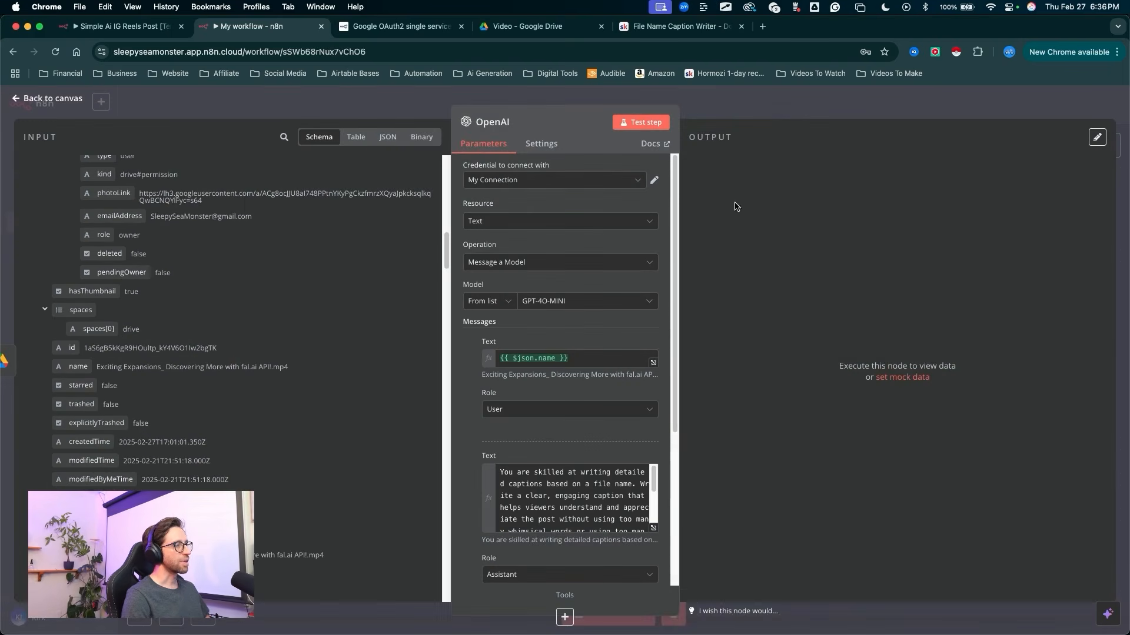
Step: Test the OpenAI step to generate a caption from the video's file name
{"action": "left_click_drag", "start_coordinate": [631, 356], "coordinate": [634, 137]}
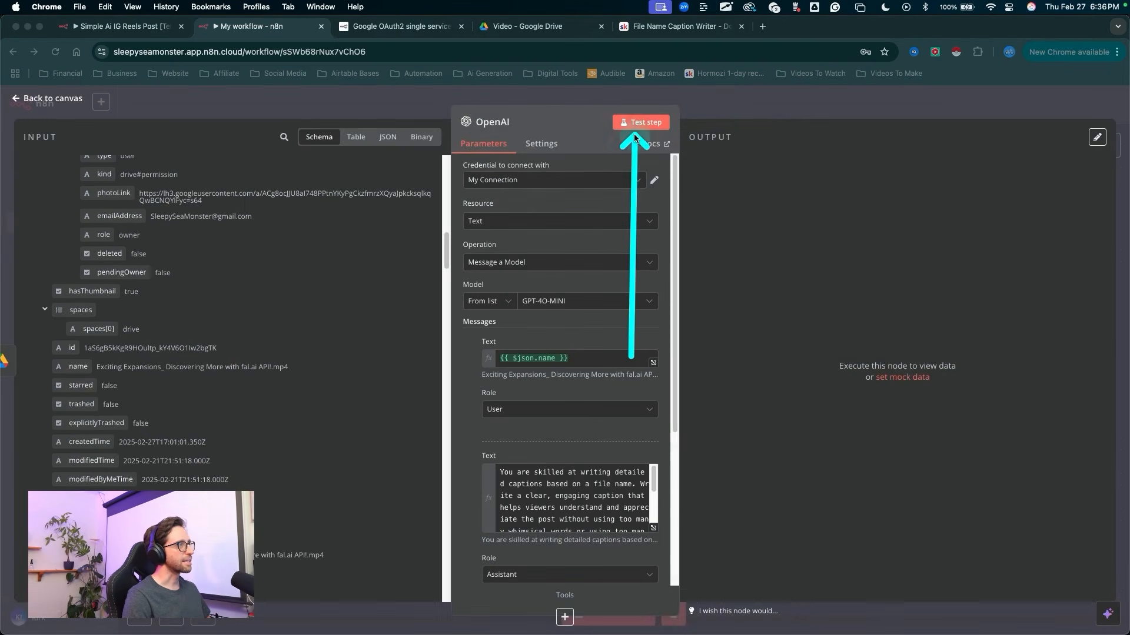
{"action": "left_click", "coordinate": [635, 124]}
{"action": "mouse_move", "coordinate": [753, 470]}
{"action": "left_mouse_down"}
{"action": "mouse_move", "coordinate": [807, 277]}
{"action": "mouse_move", "coordinate": [835, 254]}
{"action": "mouse_move", "coordinate": [950, 264]}
{"action": "mouse_move", "coordinate": [1078, 250]}
{"action": "mouse_move", "coordinate": [773, 259]}
{"action": "mouse_move", "coordinate": [1112, 255]}
{"action": "mouse_move", "coordinate": [1004, 241]}
{"action": "mouse_move", "coordinate": [802, 271]}
{"action": "mouse_move", "coordinate": [972, 272]}
{"action": "mouse_move", "coordinate": [964, 268]}
{"action": "left_mouse_up"}
{"action": "key", "text": "Escape"}
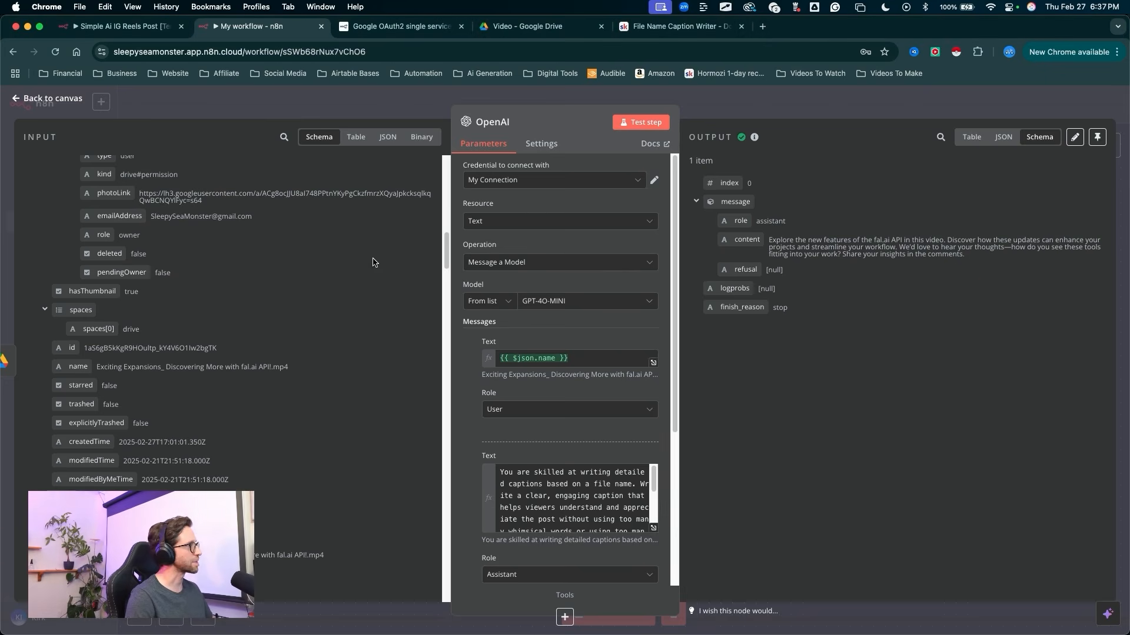
{"action": "scroll", "coordinate": [373, 263], "scroll_direction": "up", "scroll_amount": 3}
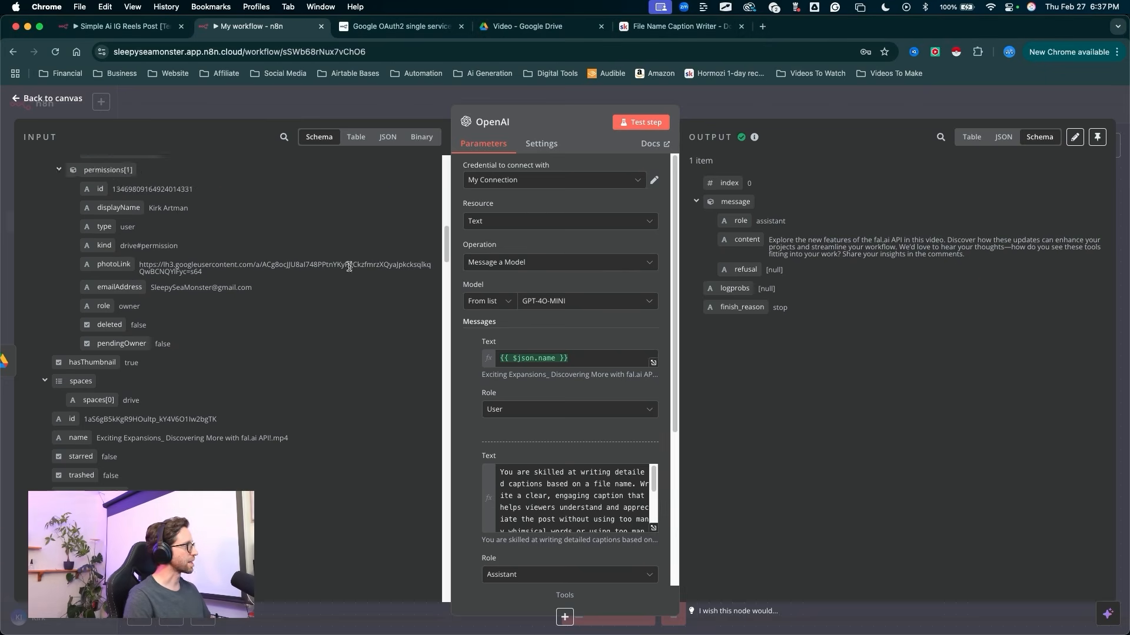
Step: Search the nodes for "airt" and choose Airtable as the app to follow the OpenAI node
{"action": "left_click", "coordinate": [775, 110]}
{"action": "left_click_drag", "start_coordinate": [796, 464], "coordinate": [795, 355]}
{"action": "key", "text": "Escape"}
{"action": "left_click", "coordinate": [795, 345]}
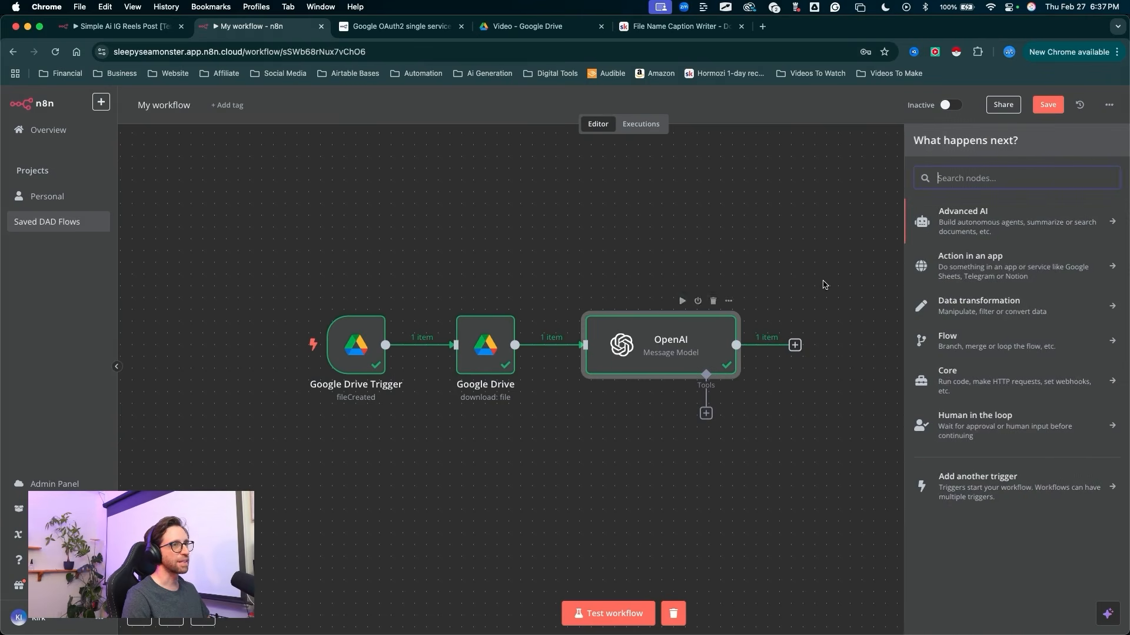
{"action": "left_click_drag", "start_coordinate": [789, 266], "coordinate": [944, 182]}
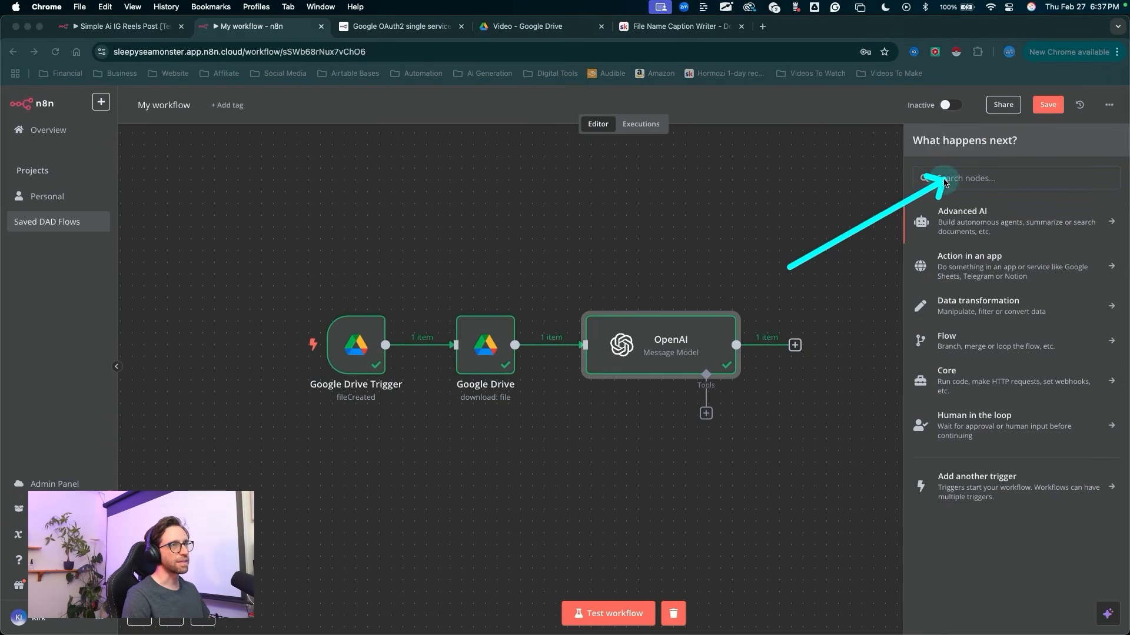
{"action": "key", "text": "Escape"}
{"action": "type", "text": "airt"}
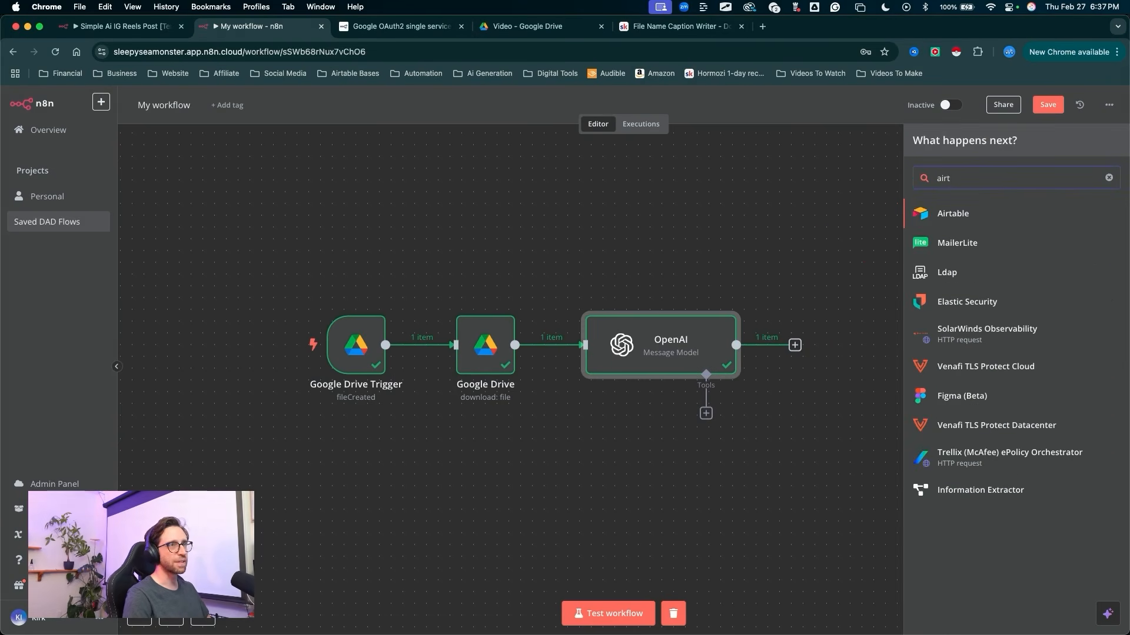
{"action": "left_click_drag", "start_coordinate": [720, 256], "coordinate": [930, 206]}
{"action": "key", "text": "Escape"}
{"action": "left_click", "coordinate": [932, 214]}
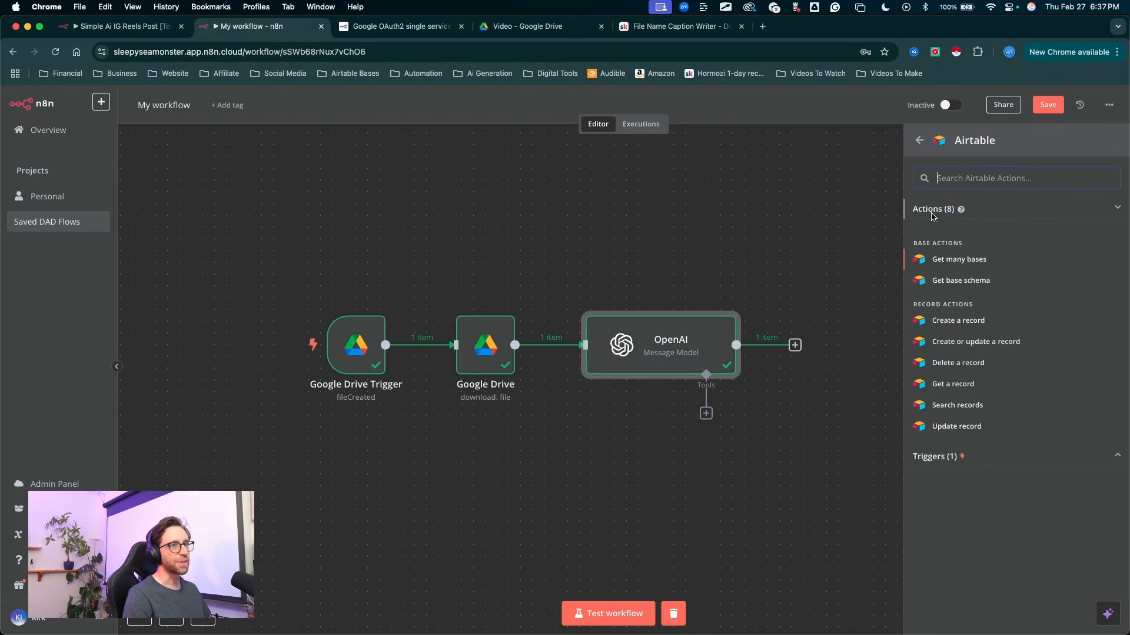
Step: Add Airtable's "Create a record" action to the workflow after the OpenAI node
{"action": "mouse_move", "coordinate": [757, 235]}
{"action": "left_mouse_down"}
{"action": "mouse_move", "coordinate": [949, 346]}
{"action": "mouse_move", "coordinate": [936, 326]}
{"action": "left_mouse_up"}
{"action": "key", "text": "Escape"}
{"action": "left_click", "coordinate": [934, 328]}
{"action": "mouse_move", "coordinate": [328, 384]}
{"action": "left_mouse_down"}
{"action": "mouse_move", "coordinate": [423, 143]}
{"action": "mouse_move", "coordinate": [499, 413]}
{"action": "mouse_move", "coordinate": [533, 287]}
{"action": "left_mouse_up"}
{"action": "key", "text": "Escape"}
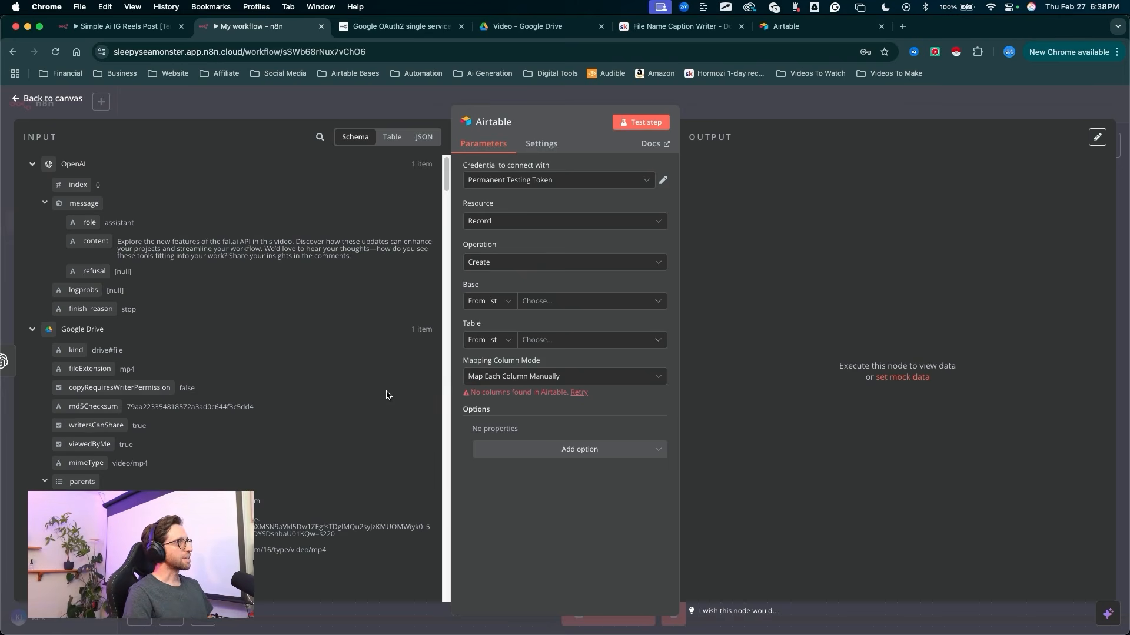
{"action": "scroll", "coordinate": [386, 396], "scroll_direction": "down", "scroll_amount": 1}
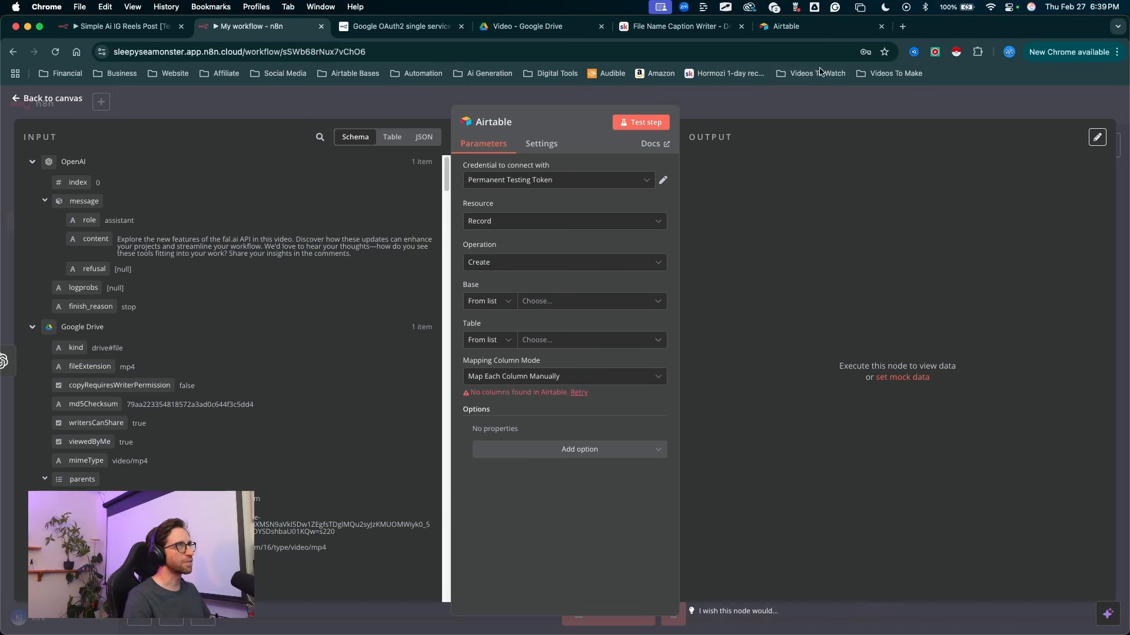
Step: Switch to Airtable, create a base from scratch in the Sleepy Sea Monster workspace, and dismiss the getting-started suggestions
{"action": "left_click", "coordinate": [817, 29]}
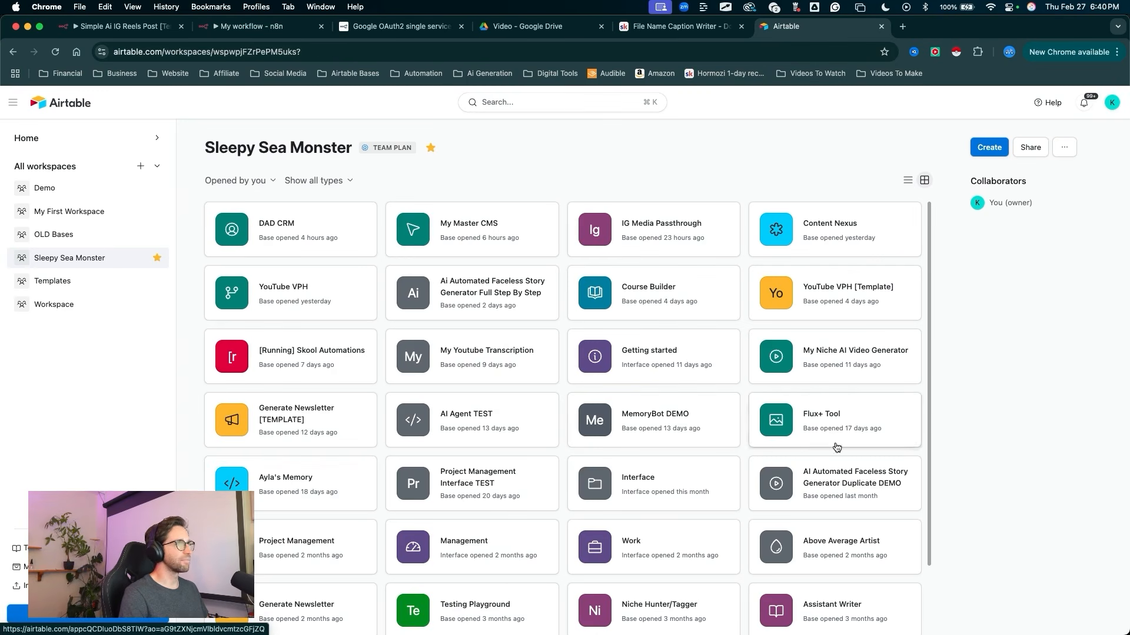
{"action": "mouse_move", "coordinate": [959, 421]}
{"action": "left_mouse_down"}
{"action": "mouse_move", "coordinate": [1008, 149]}
{"action": "mouse_move", "coordinate": [983, 160]}
{"action": "left_mouse_up"}
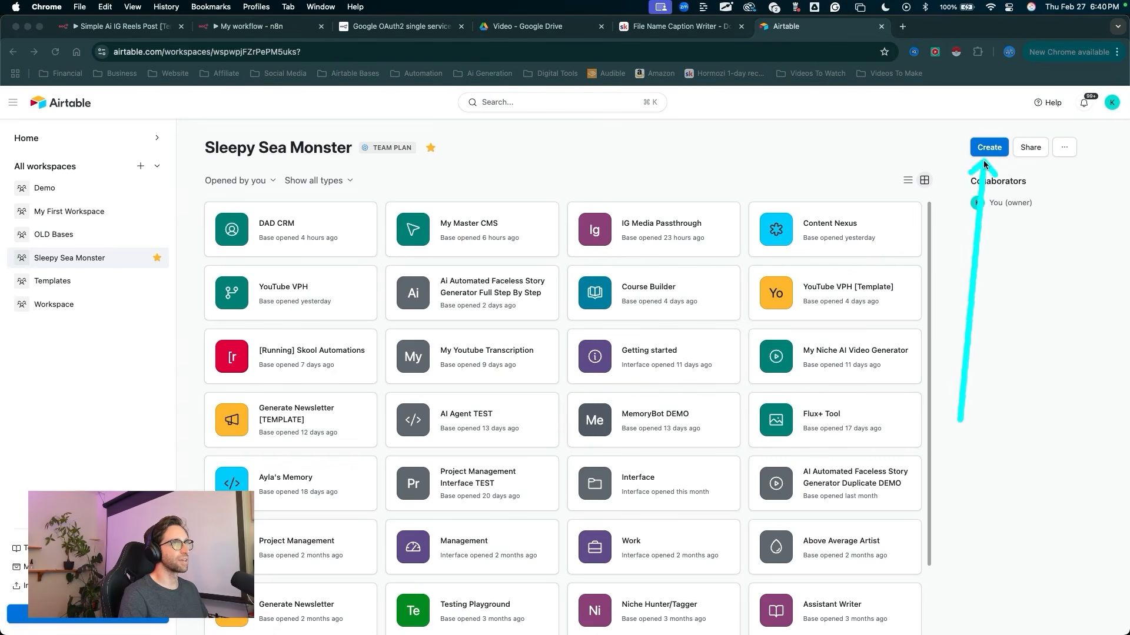
{"action": "left_click", "coordinate": [983, 151]}
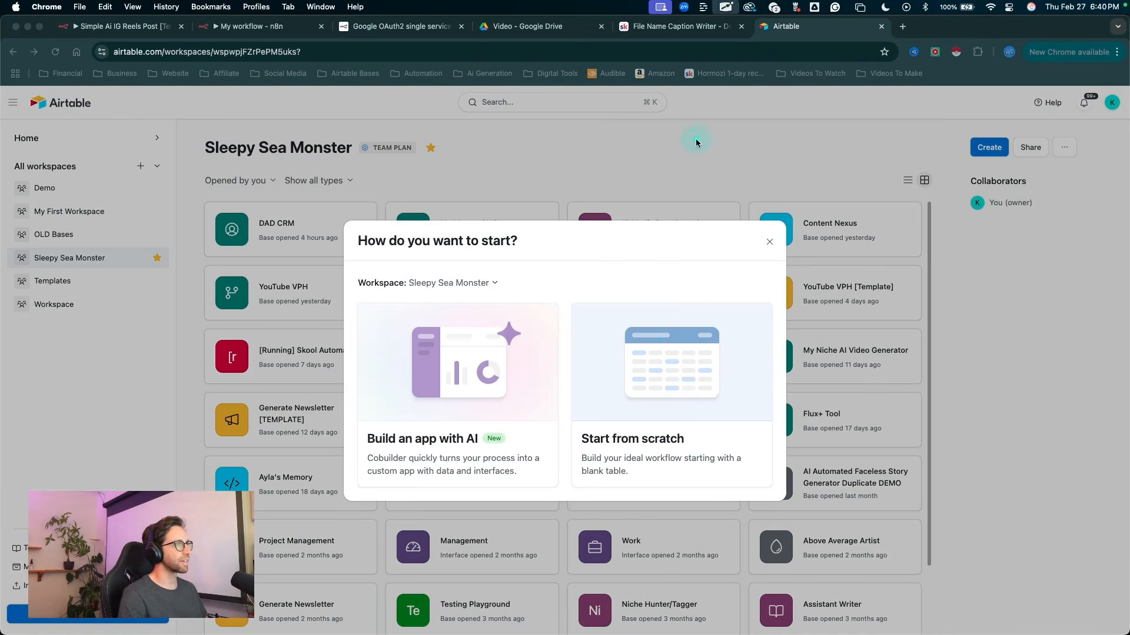
{"action": "left_click_drag", "start_coordinate": [695, 139], "coordinate": [645, 351]}
{"action": "left_click", "coordinate": [645, 351]}
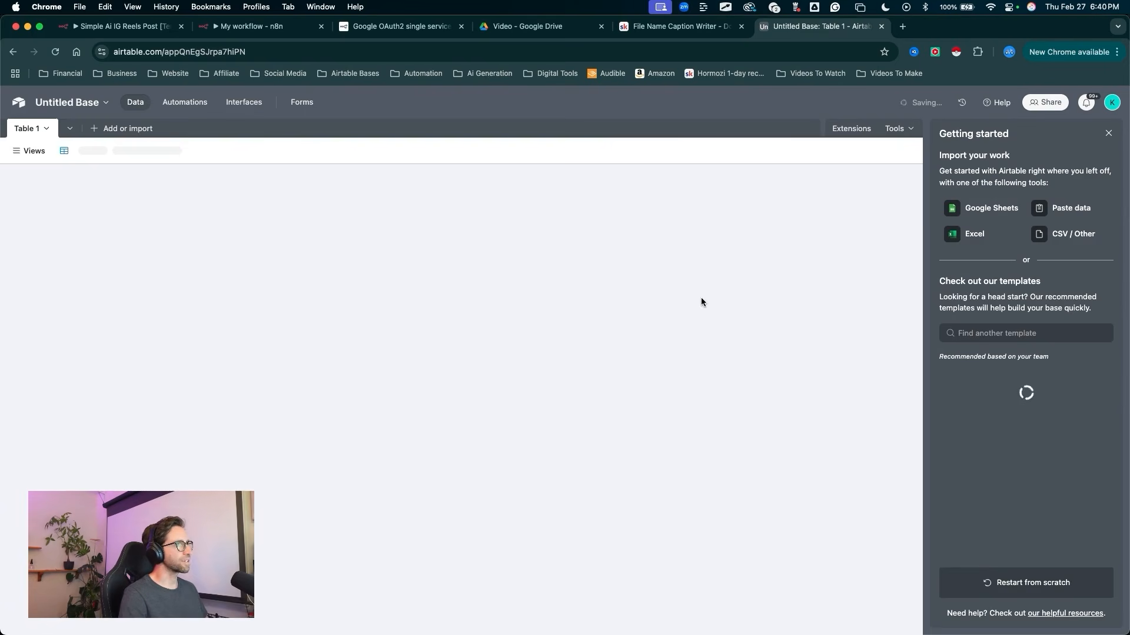
{"action": "mouse_move", "coordinate": [746, 330]}
{"action": "left_mouse_down"}
{"action": "mouse_move", "coordinate": [909, 168]}
{"action": "mouse_move", "coordinate": [1089, 149]}
{"action": "mouse_move", "coordinate": [1085, 162]}
{"action": "left_mouse_up"}
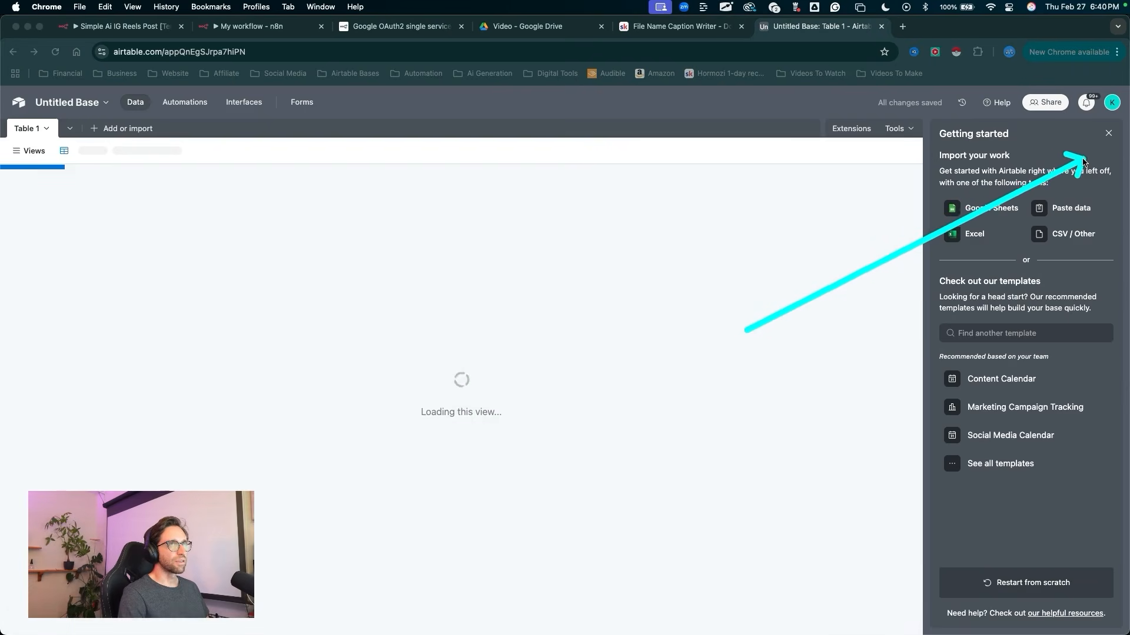
{"action": "left_click", "coordinate": [1108, 134]}
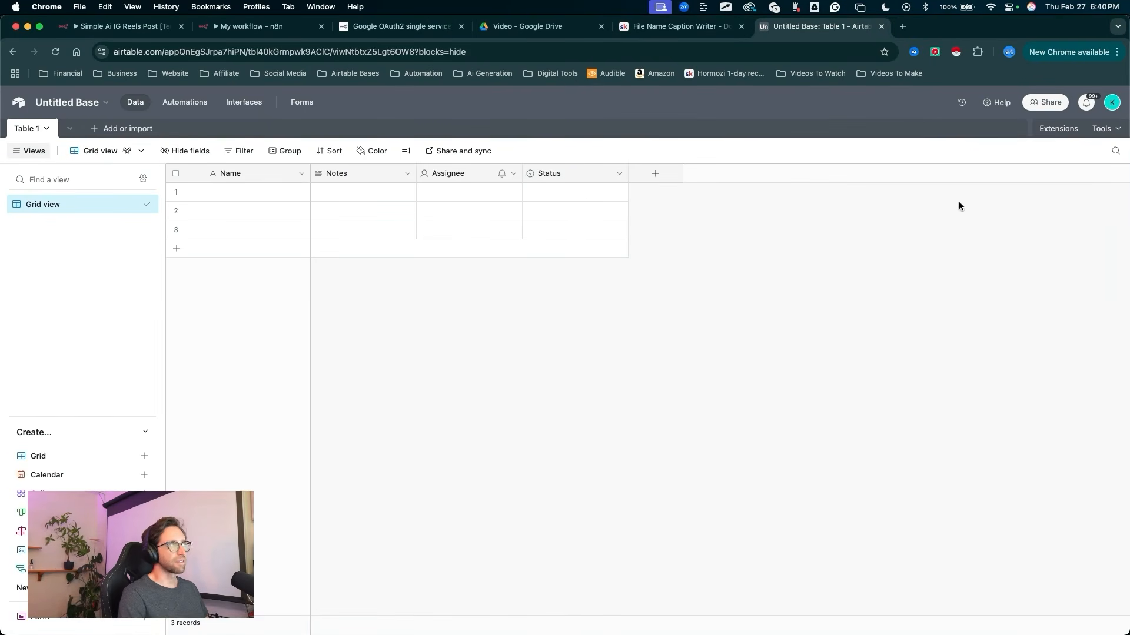
Step: Rename the untitled base as "IG Reels Passthough"
{"action": "left_click_drag", "start_coordinate": [504, 270], "coordinate": [41, 82]}
{"action": "left_click", "coordinate": [67, 105]}
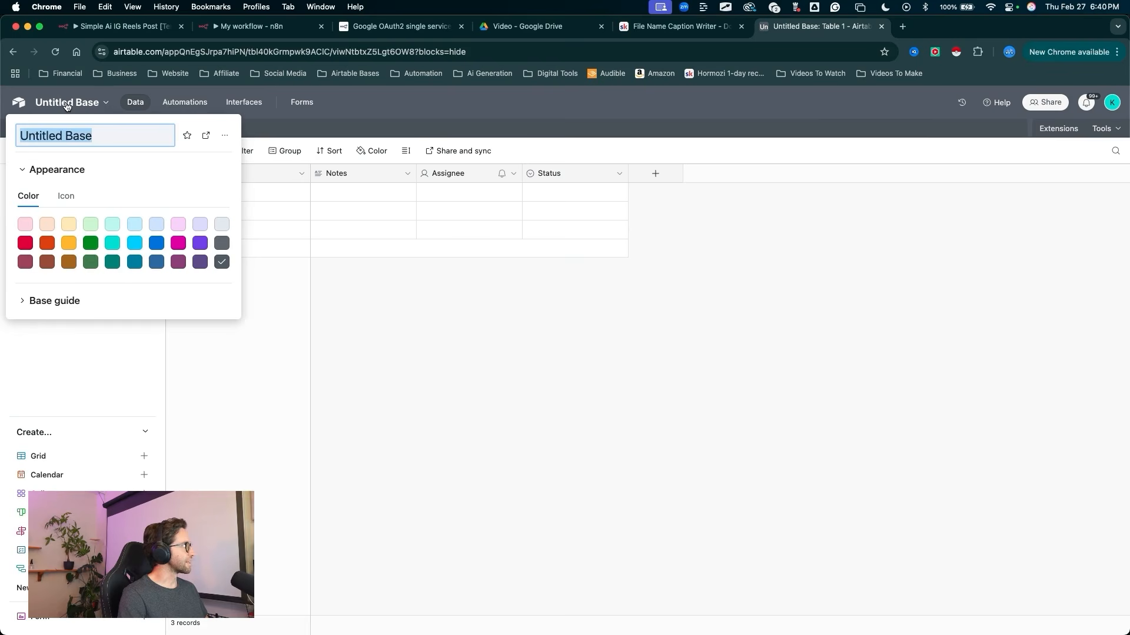
{"action": "type", "text": "IG Reels Passthough"}
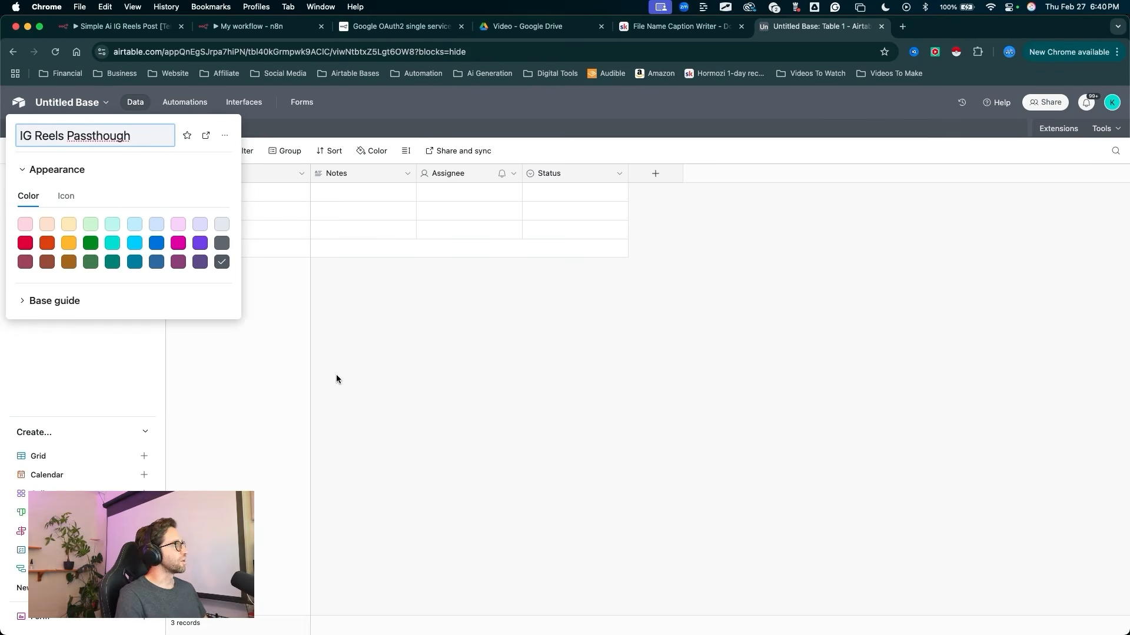
{"action": "left_click", "coordinate": [361, 304]}
Step: Rename the base's first table as "Media" and save the new name
{"action": "left_click_drag", "start_coordinate": [279, 336], "coordinate": [36, 137]}
{"action": "double_click", "coordinate": [34, 132]}
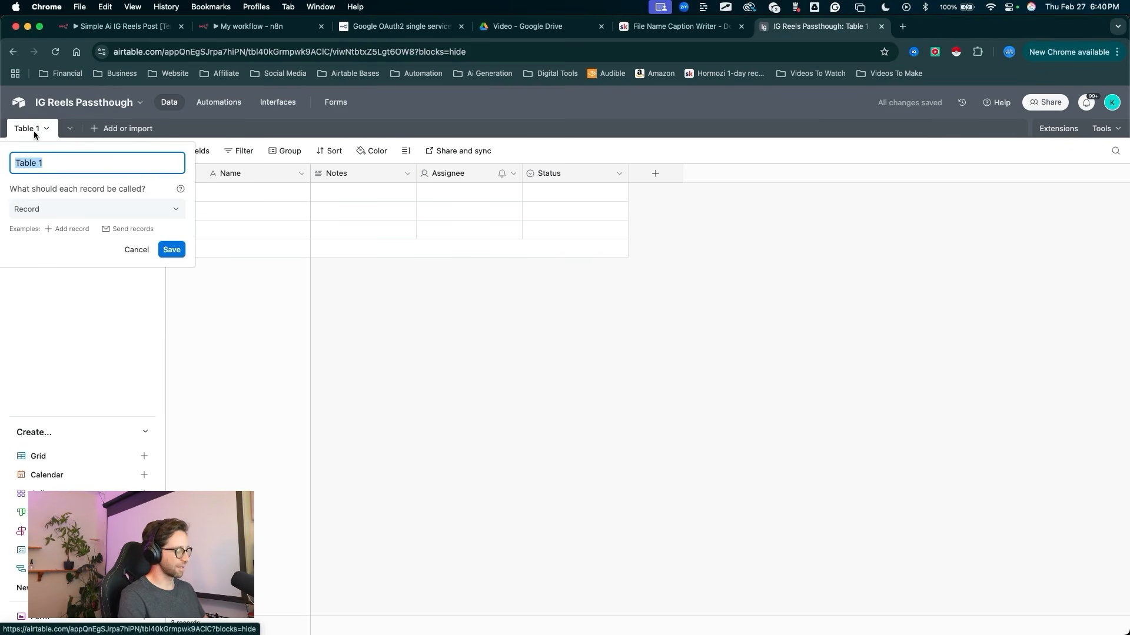
{"action": "type", "text": "Media"}
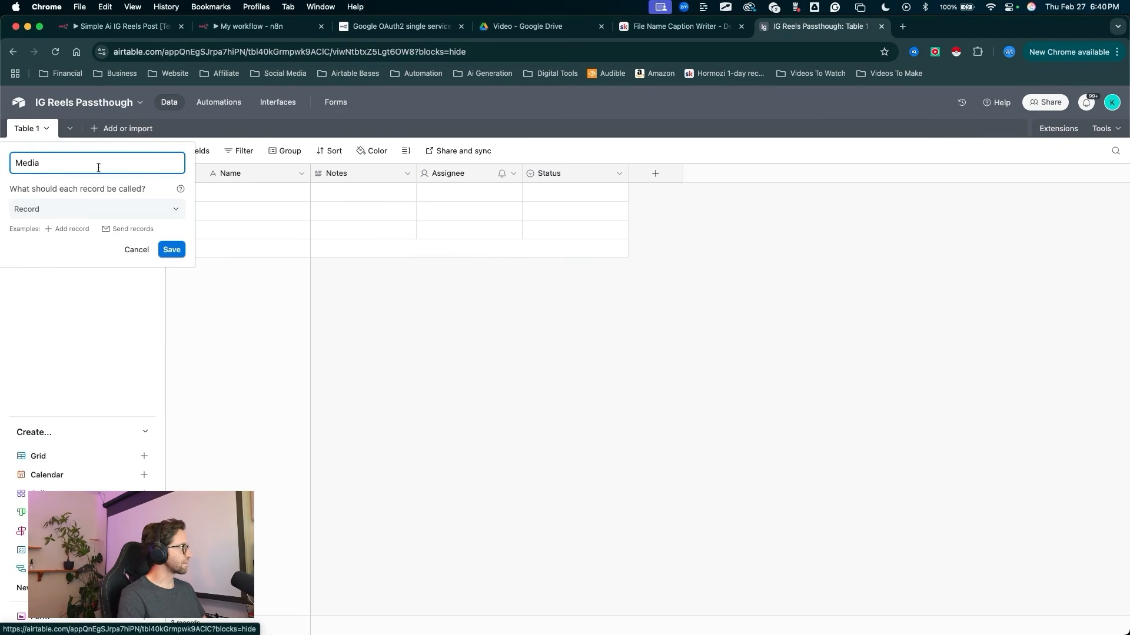
{"action": "left_click", "coordinate": [172, 250]}
{"action": "mouse_move", "coordinate": [146, 304]}
{"action": "left_mouse_down"}
{"action": "mouse_move", "coordinate": [66, 147]}
{"action": "mouse_move", "coordinate": [273, 171]}
{"action": "mouse_move", "coordinate": [25, 131]}
{"action": "left_mouse_up"}
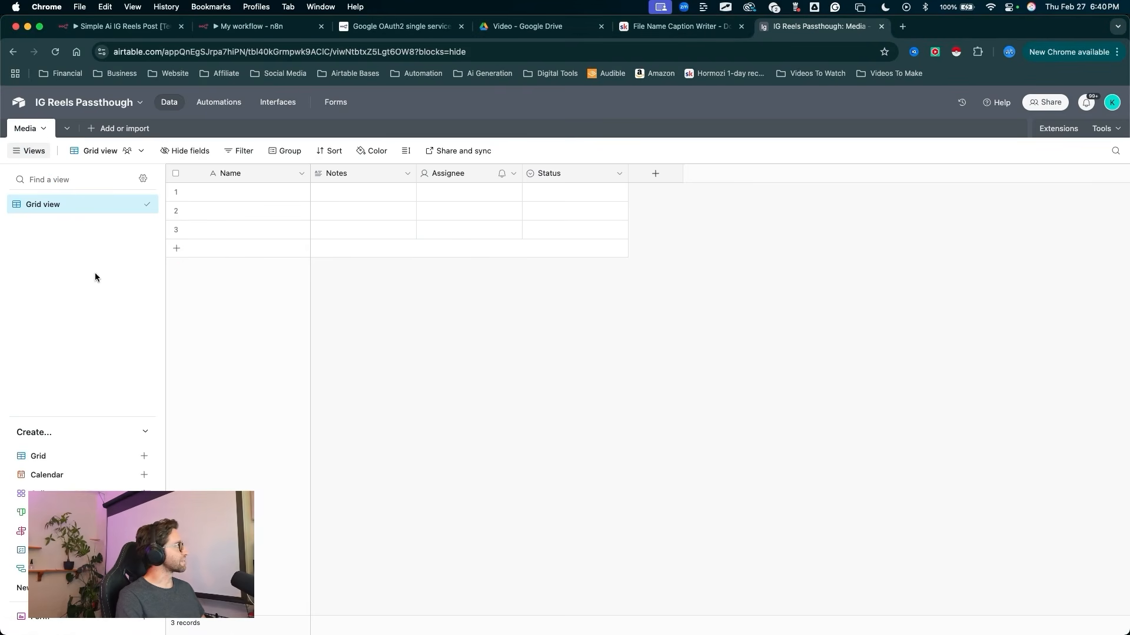
Step: Rename the Notes field of the Media table as "Caption", keeping the Long text type
{"action": "mouse_move", "coordinate": [335, 352]}
{"action": "left_mouse_down"}
{"action": "mouse_move", "coordinate": [236, 181]}
{"action": "mouse_move", "coordinate": [351, 180]}
{"action": "mouse_move", "coordinate": [344, 172]}
{"action": "left_mouse_up"}
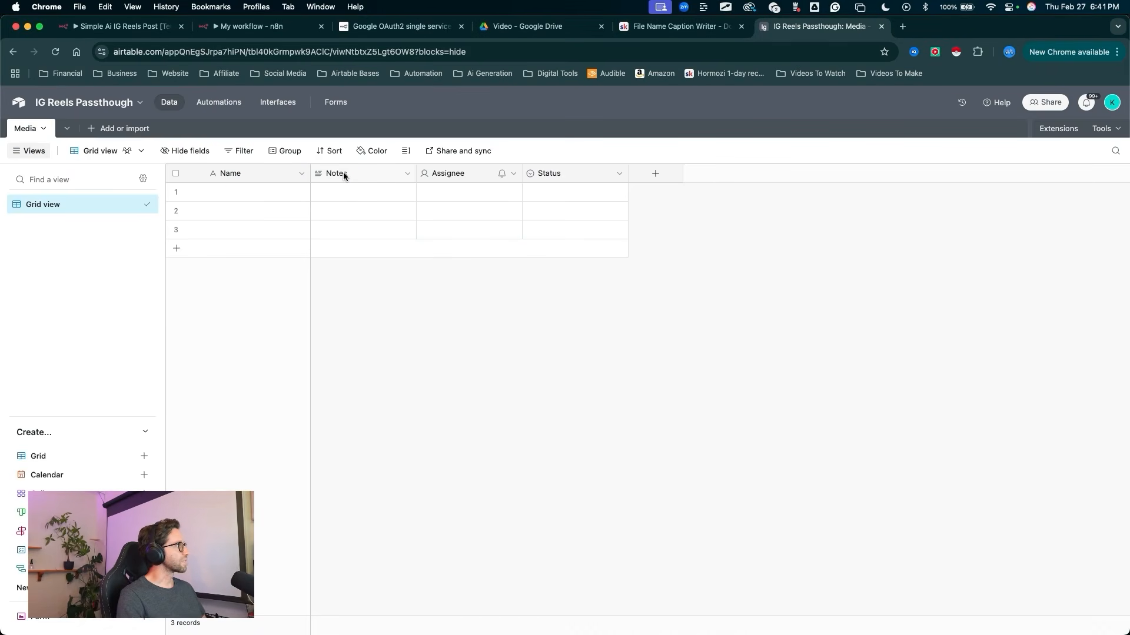
{"action": "left_click", "coordinate": [343, 174]}
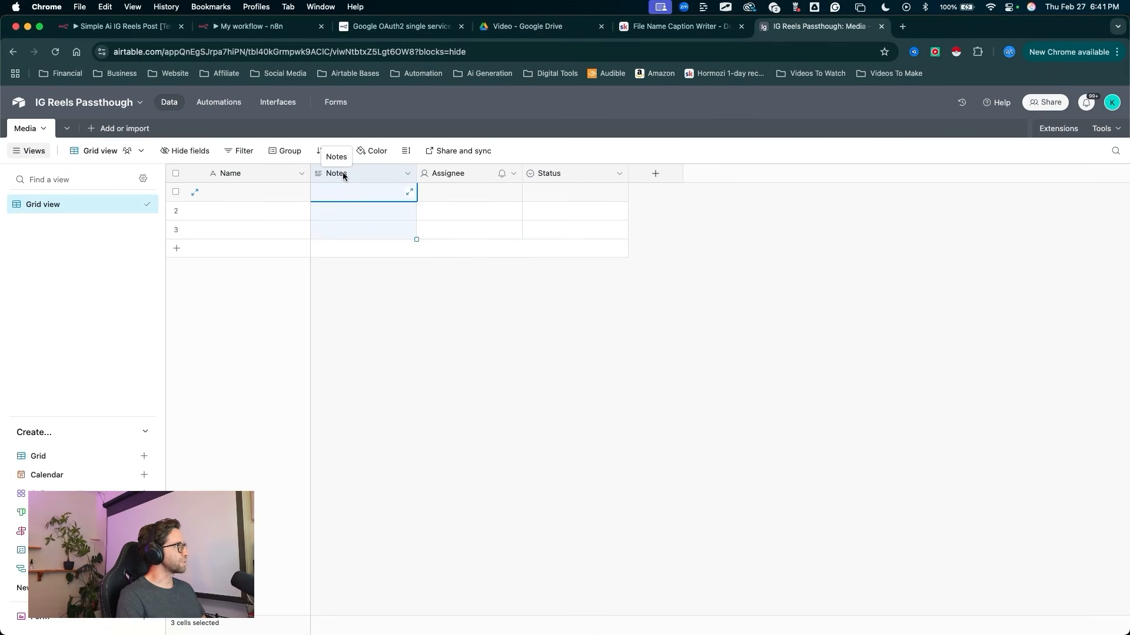
{"action": "double_click", "coordinate": [342, 171]}
{"action": "type", "text": "Caption"}
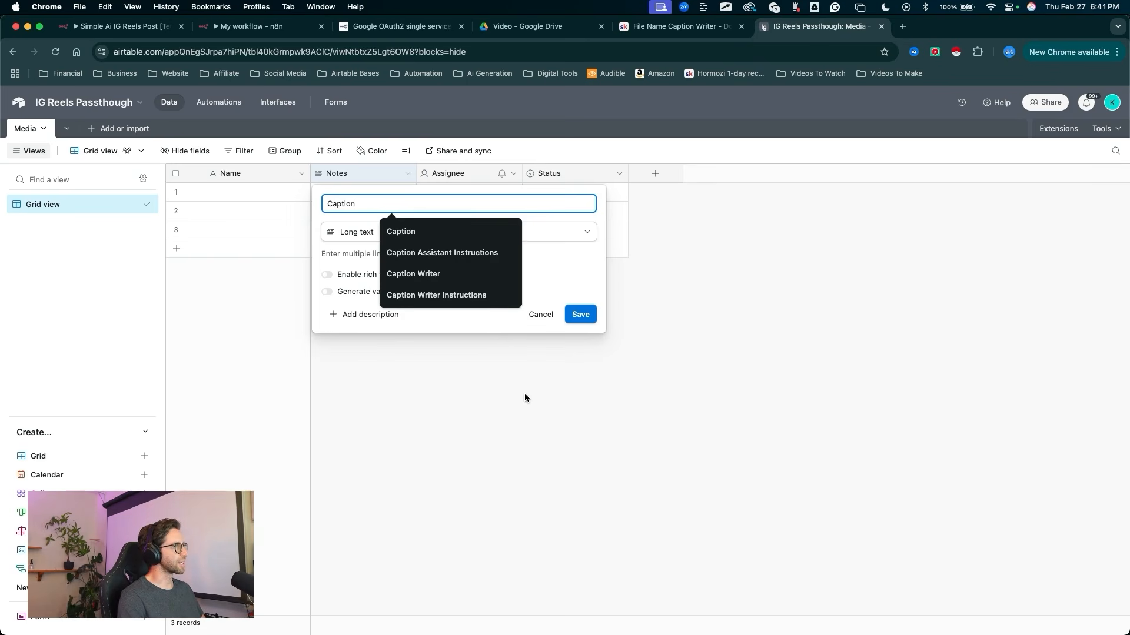
{"action": "left_click", "coordinate": [586, 321]}
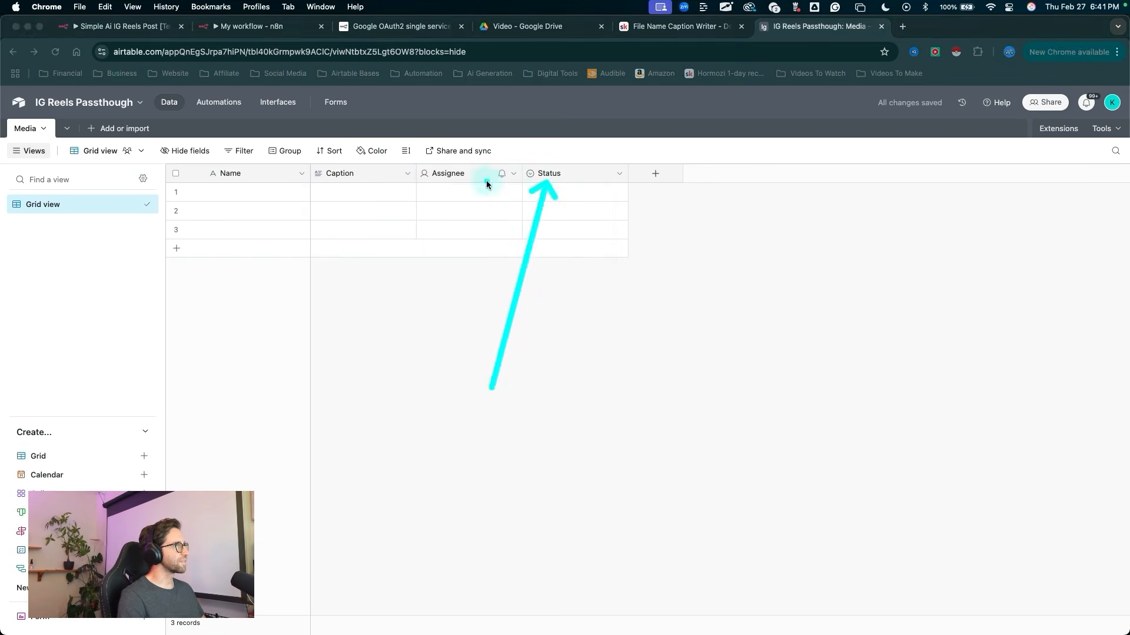
Step: Delete the Assignee and Status fields from the Media table
{"action": "left_click", "coordinate": [453, 175]}
{"action": "left_click", "coordinate": [550, 174], "text": "shift"}
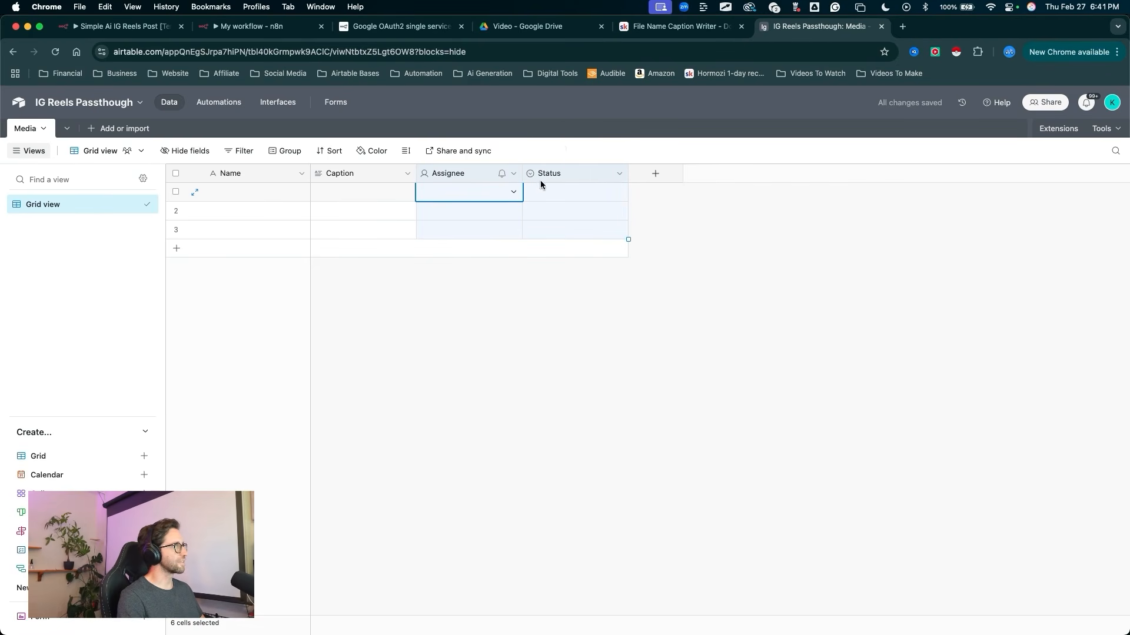
{"action": "right_click", "coordinate": [545, 175]}
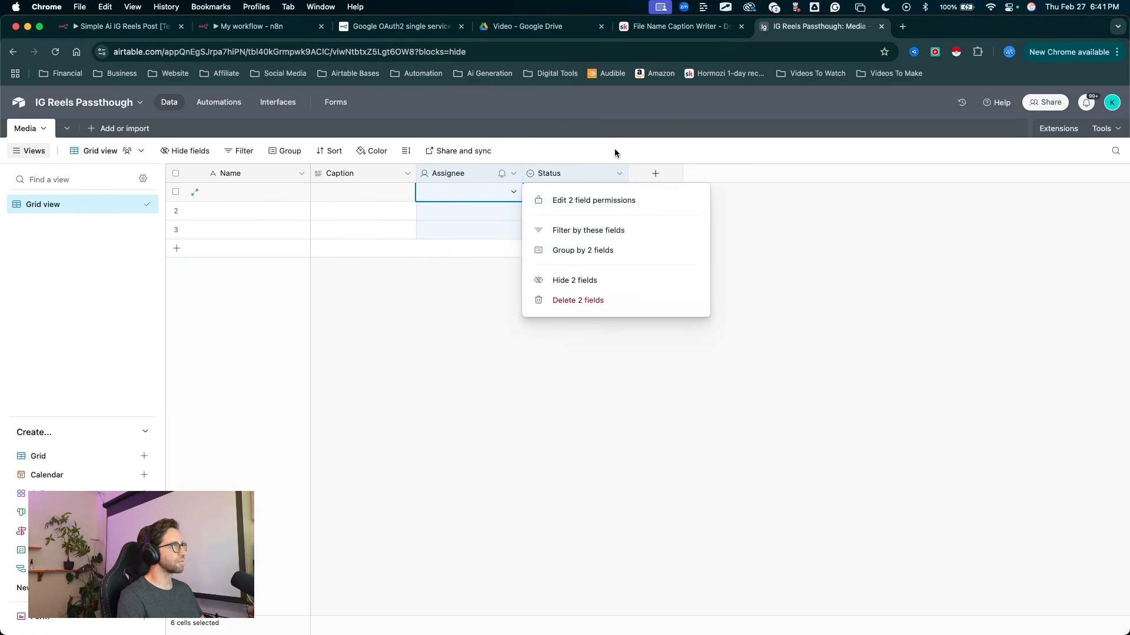
{"action": "left_click", "coordinate": [571, 302]}
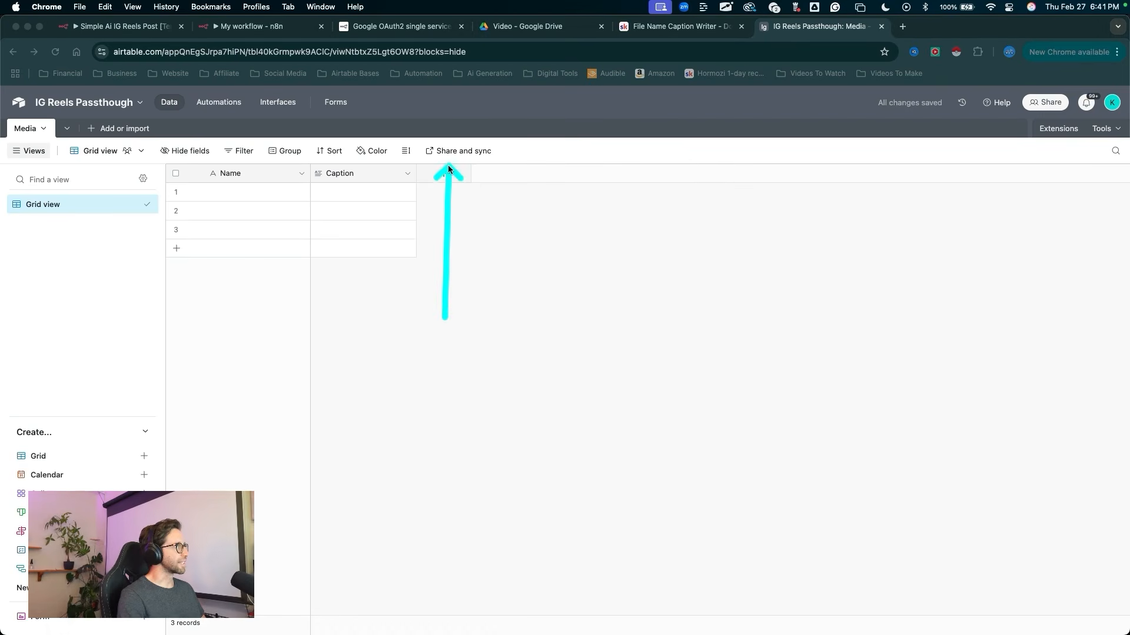
Step: Add a field of type URL after the Caption field, using the default field name
{"action": "left_click", "coordinate": [446, 175]}
{"action": "scroll", "coordinate": [495, 313], "scroll_direction": "down", "scroll_amount": 5}
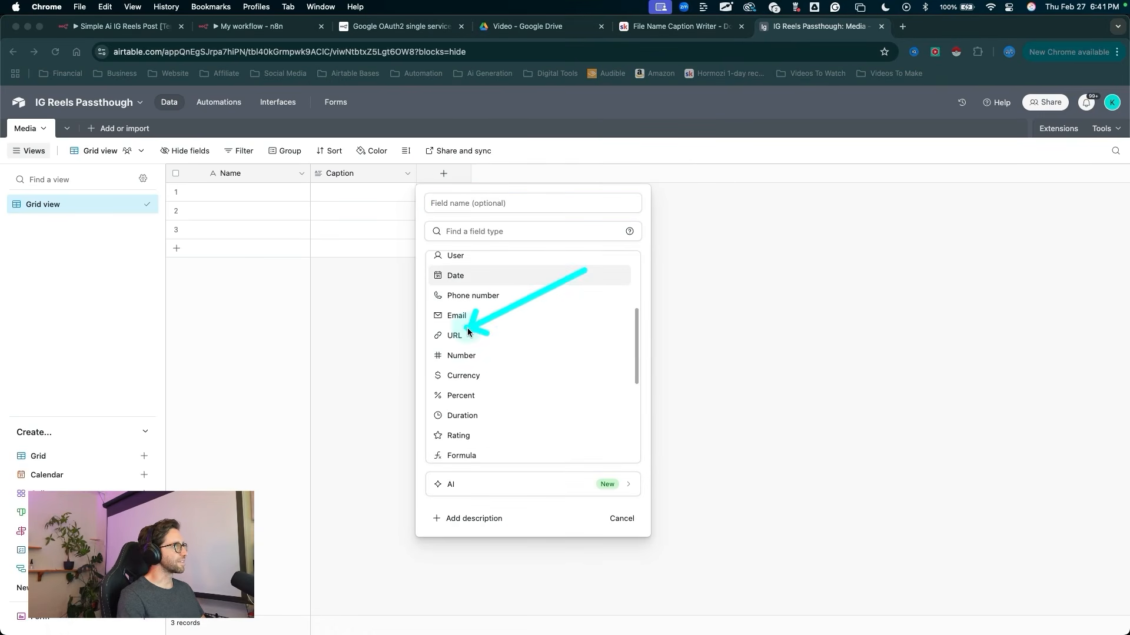
{"action": "left_click", "coordinate": [467, 329]}
{"action": "left_click", "coordinate": [612, 295]}
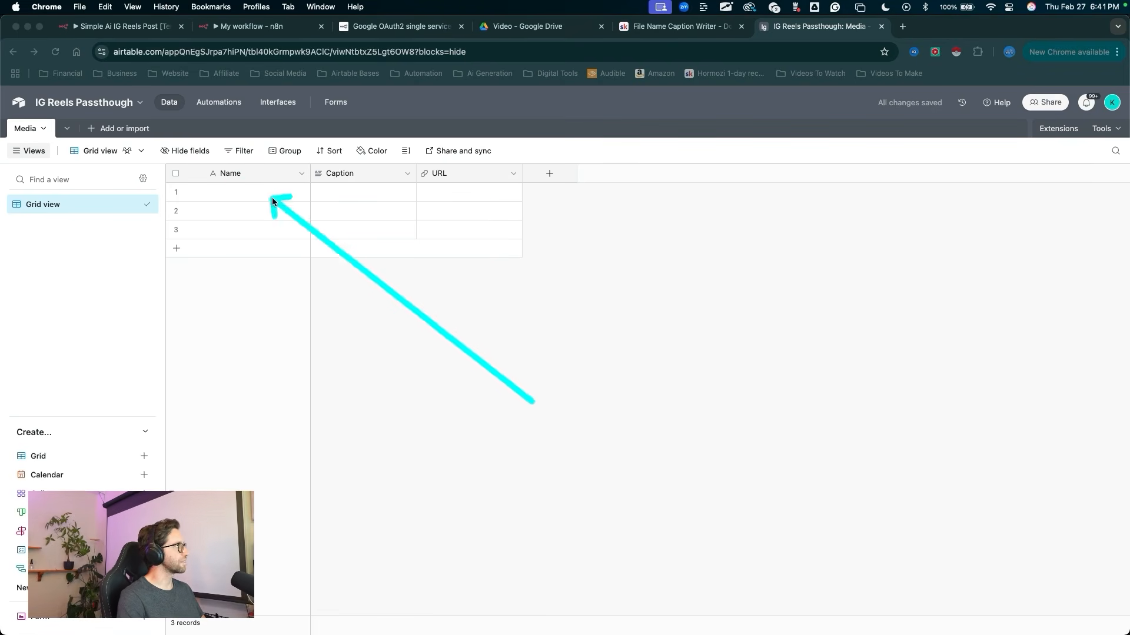
Step: Delete the three empty records from the Media table
{"action": "mouse_move", "coordinate": [437, 183]}
{"action": "left_mouse_down"}
{"action": "mouse_move", "coordinate": [286, 265]}
{"action": "mouse_move", "coordinate": [366, 207]}
{"action": "mouse_move", "coordinate": [287, 261]}
{"action": "left_mouse_up"}
{"action": "key", "text": "Escape"}
{"action": "mouse_move", "coordinate": [212, 327]}
{"action": "left_mouse_down"}
{"action": "mouse_move", "coordinate": [219, 243]}
{"action": "mouse_move", "coordinate": [176, 193]}
{"action": "left_mouse_up"}
{"action": "key", "text": "Escape"}
{"action": "left_click", "coordinate": [176, 192]}
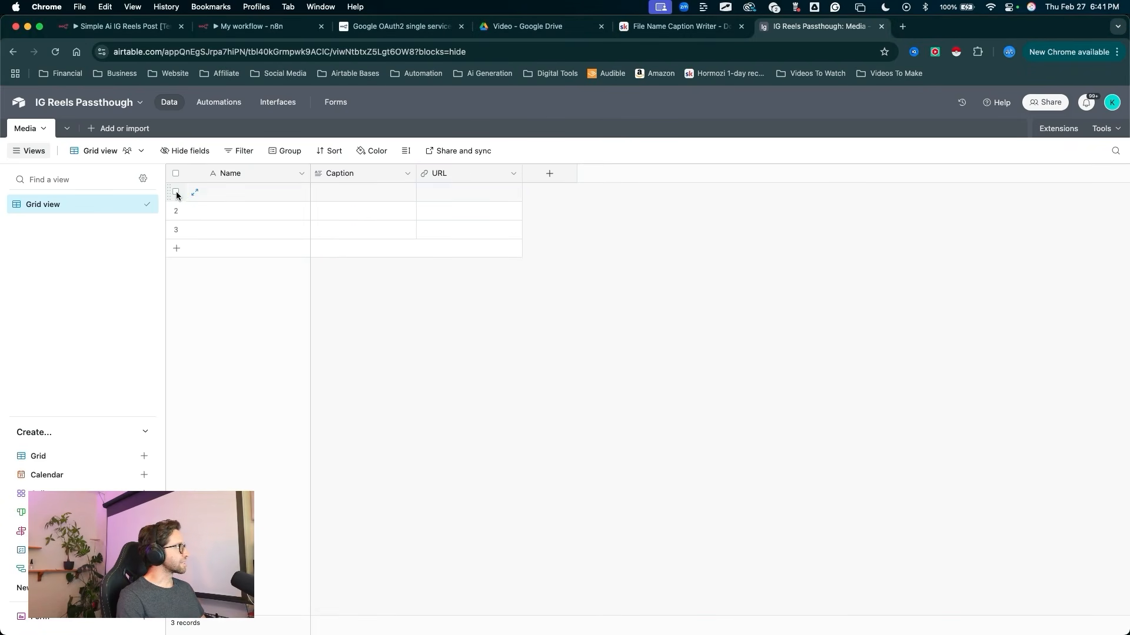
{"action": "left_click", "coordinate": [176, 230], "text": "shift"}
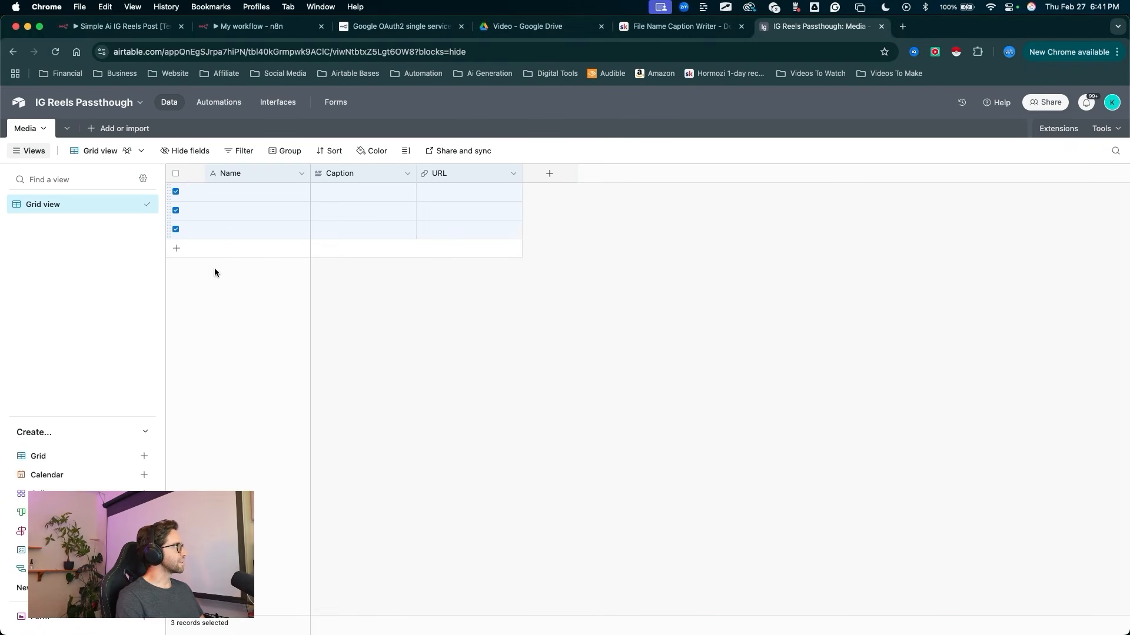
{"action": "right_click", "coordinate": [215, 220]}
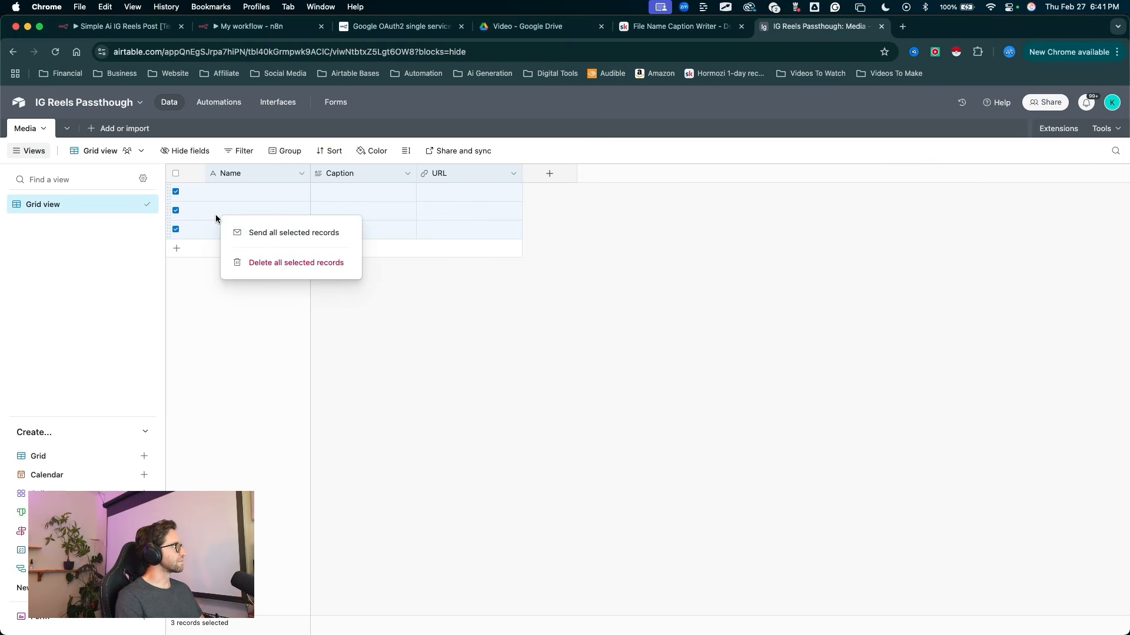
{"action": "left_click", "coordinate": [271, 263]}
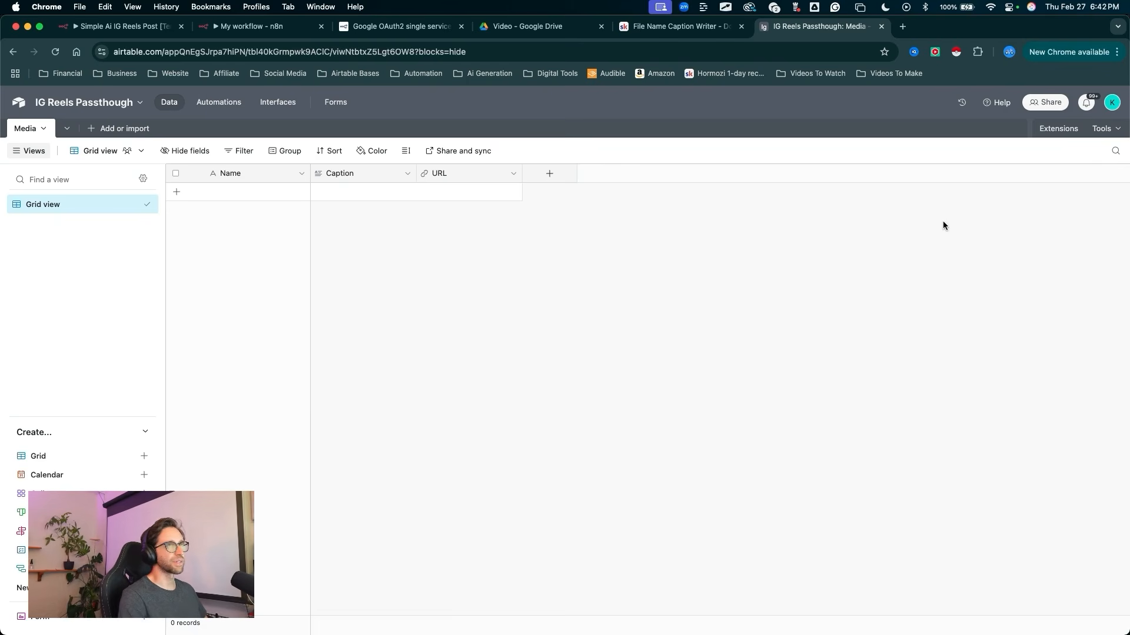
Step: Open the Builder Hub's personal access tokens page from the Airtable account options
{"action": "key", "text": "ctrl+a"}
{"action": "left_click_drag", "start_coordinate": [1022, 265], "coordinate": [1109, 110]}
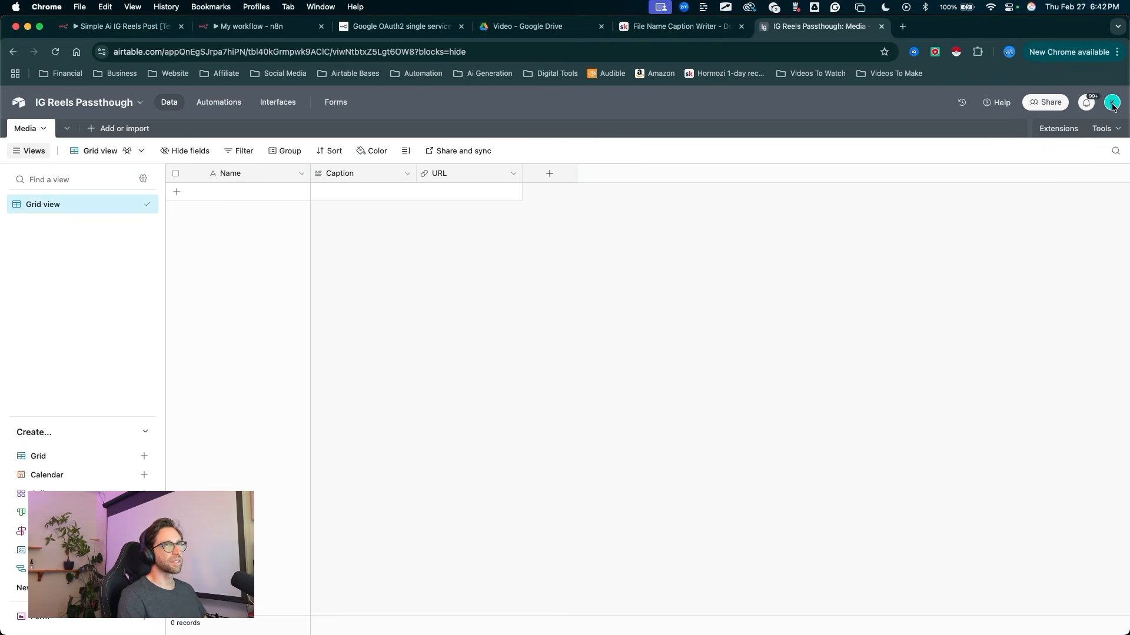
{"action": "left_click", "coordinate": [1111, 103]}
{"action": "left_click_drag", "start_coordinate": [863, 365], "coordinate": [894, 360]}
{"action": "left_click", "coordinate": [954, 357]}
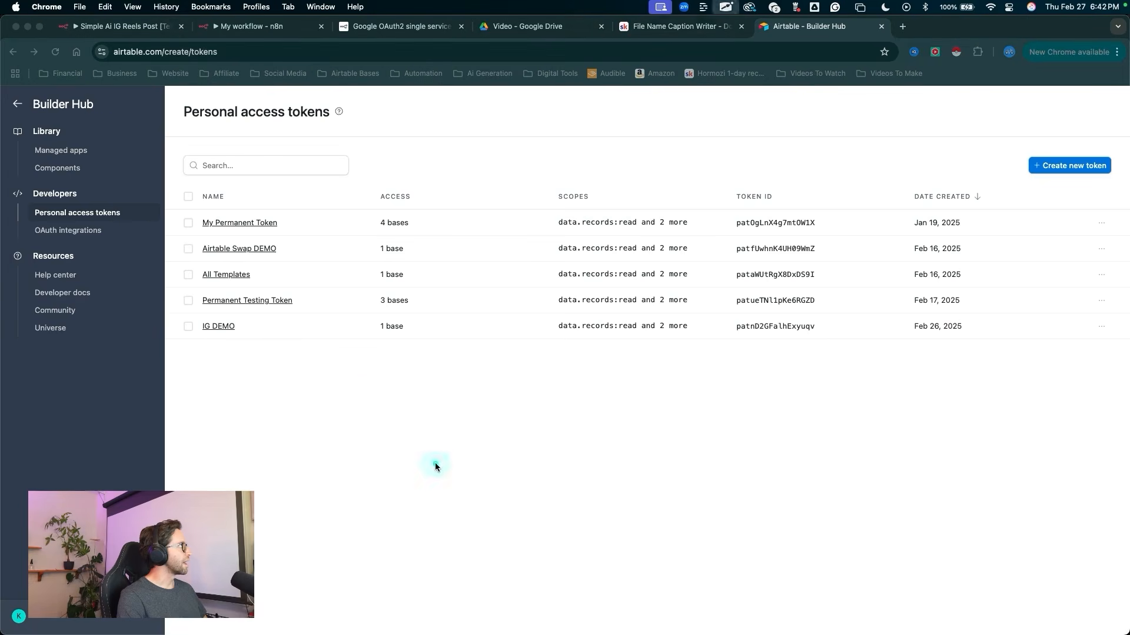
Step: Open the form for creating a new personal access token in the Builder Hub
{"action": "mouse_move", "coordinate": [436, 463]}
{"action": "left_mouse_down"}
{"action": "mouse_move", "coordinate": [100, 144]}
{"action": "mouse_move", "coordinate": [96, 117]}
{"action": "mouse_move", "coordinate": [118, 293]}
{"action": "mouse_move", "coordinate": [139, 215]}
{"action": "mouse_move", "coordinate": [87, 196]}
{"action": "mouse_move", "coordinate": [96, 215]}
{"action": "left_mouse_up"}
{"action": "key", "text": "Escape"}
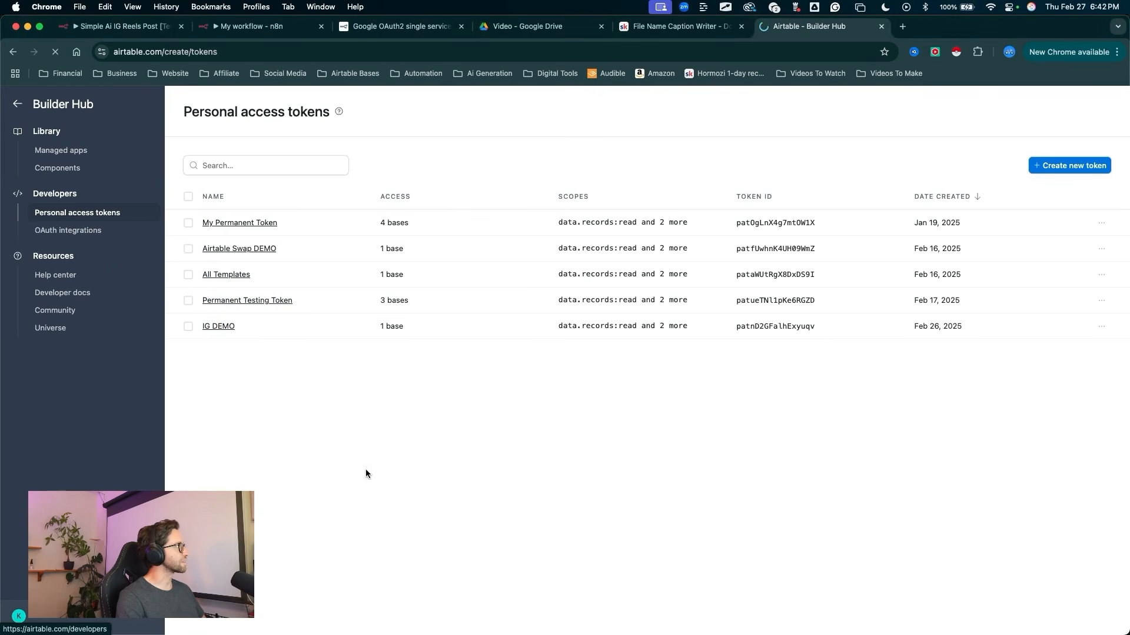
{"action": "left_click_drag", "start_coordinate": [365, 474], "coordinate": [252, 221]}
{"action": "key", "text": "Escape"}
{"action": "mouse_move", "coordinate": [481, 546]}
{"action": "left_mouse_down"}
{"action": "mouse_move", "coordinate": [320, 222]}
{"action": "mouse_move", "coordinate": [294, 386]}
{"action": "left_mouse_up"}
{"action": "key", "text": "Escape"}
{"action": "left_click_drag", "start_coordinate": [869, 433], "coordinate": [1046, 187]}
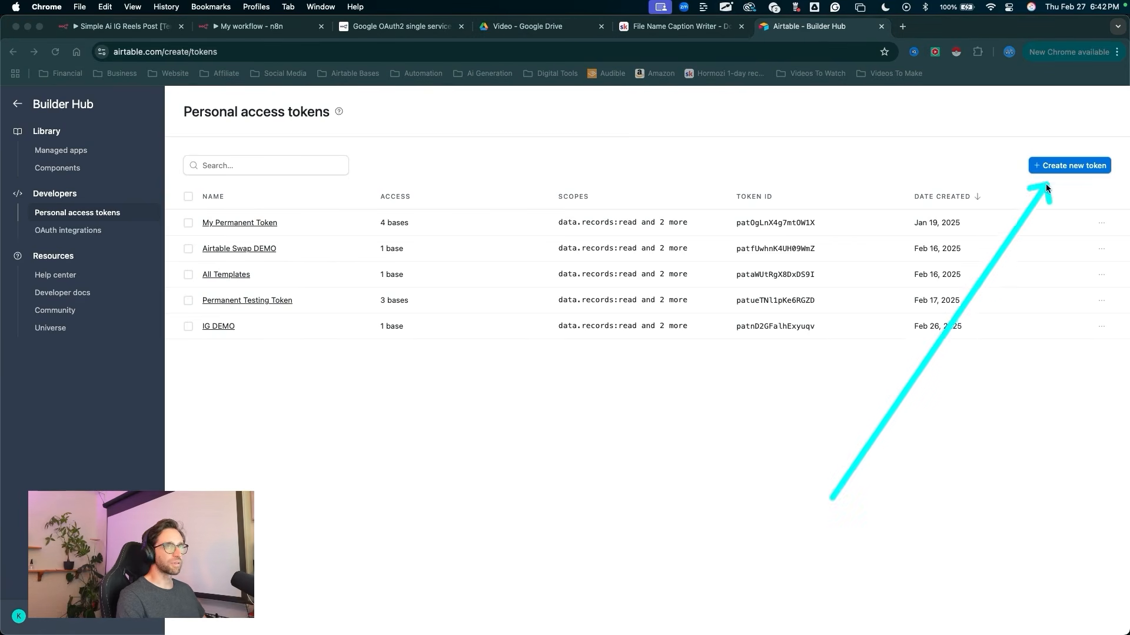
{"action": "key", "text": "Escape"}
{"action": "left_click", "coordinate": [1054, 165]}
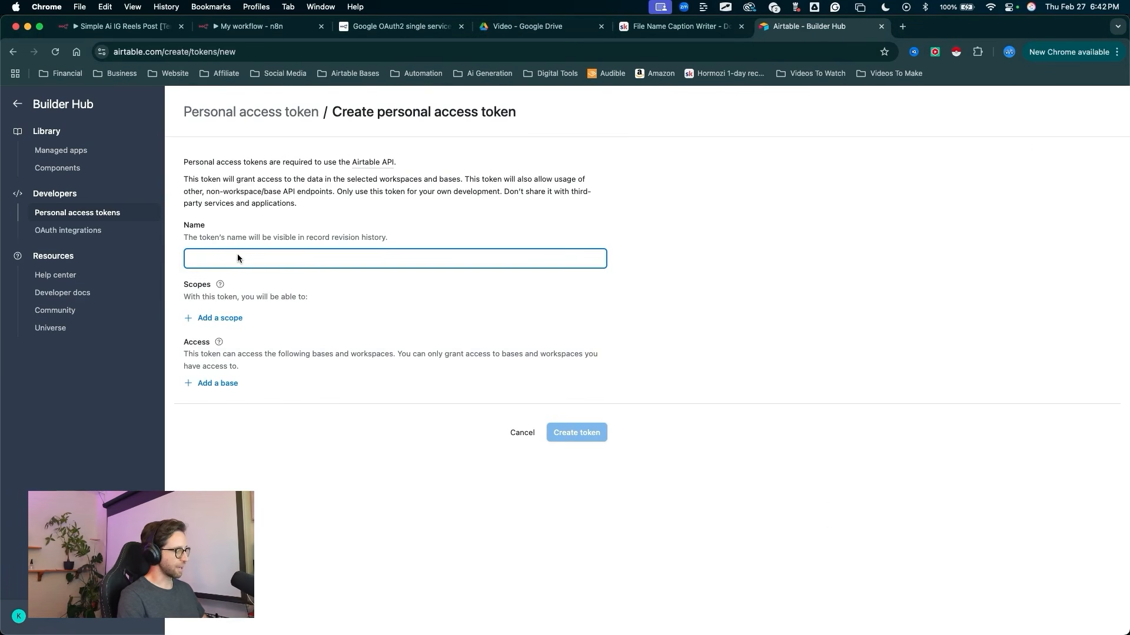
Step: Name the new token "IG Reels DEMO" and give it the data.records:read scope
{"action": "type", "text": "IG Reels DEMO"}
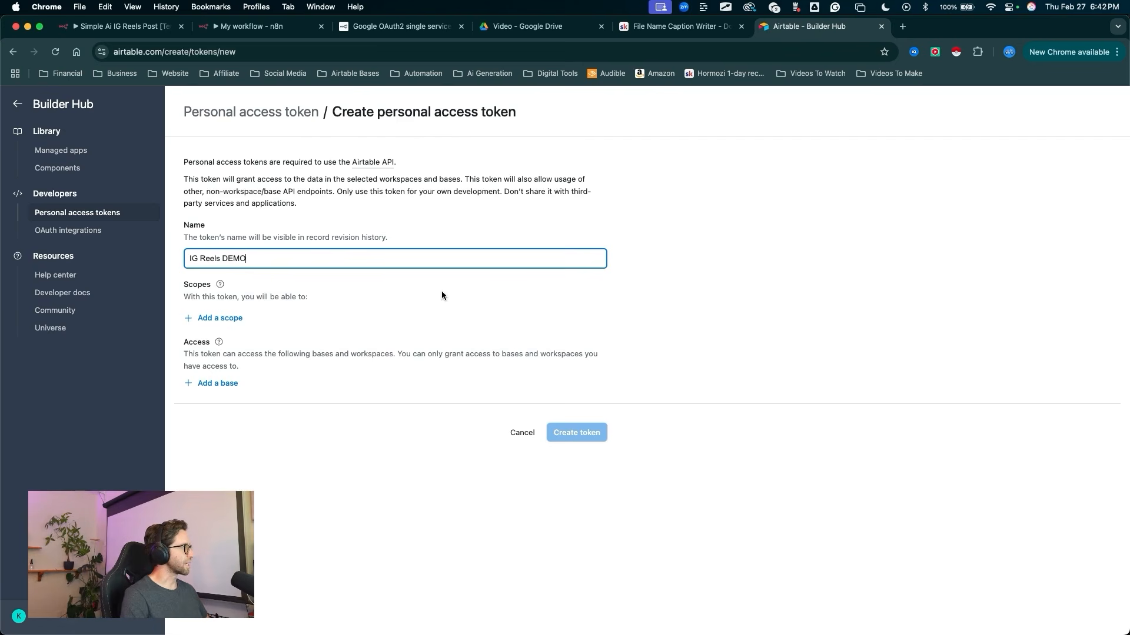
{"action": "left_click_drag", "start_coordinate": [334, 273], "coordinate": [250, 318]}
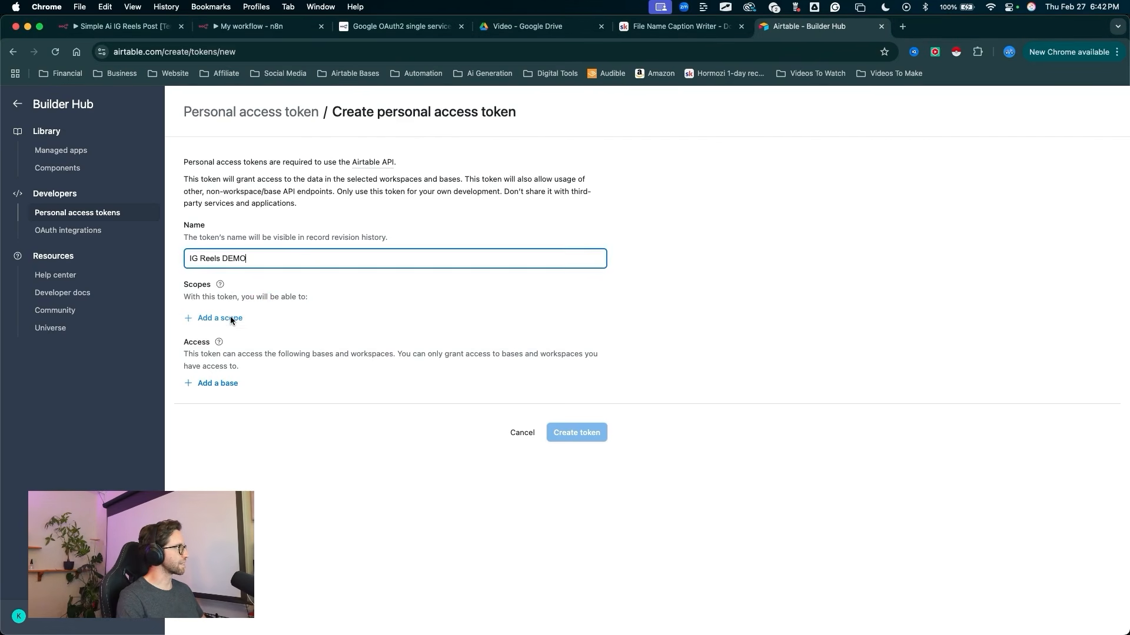
{"action": "left_click", "coordinate": [231, 316]}
{"action": "left_click_drag", "start_coordinate": [138, 348], "coordinate": [194, 375]}
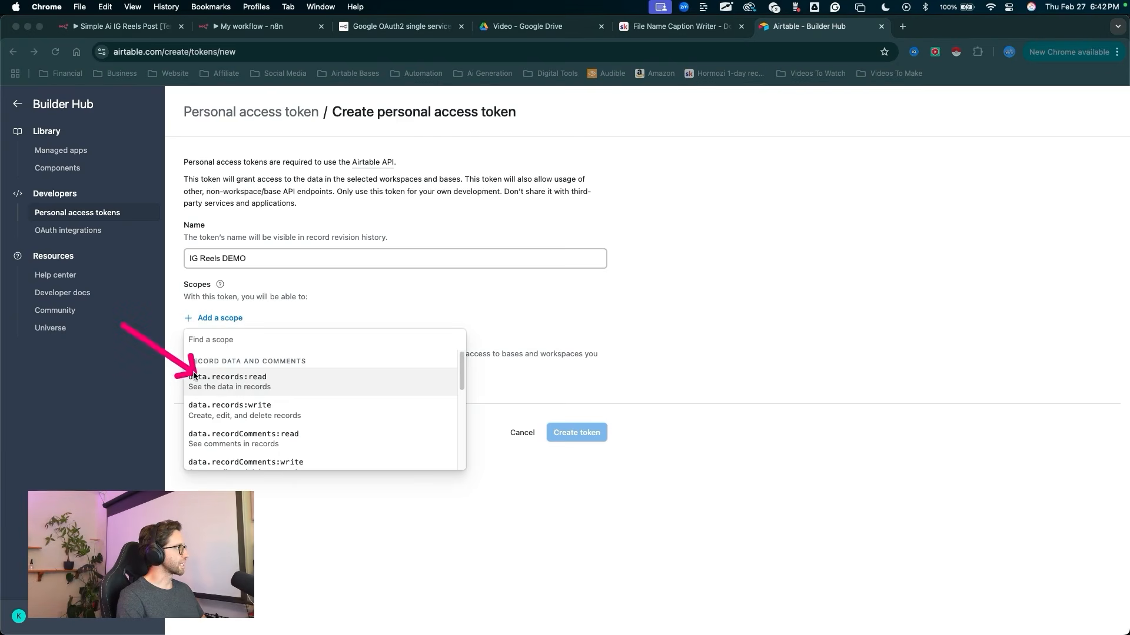
{"action": "left_click", "coordinate": [203, 381]}
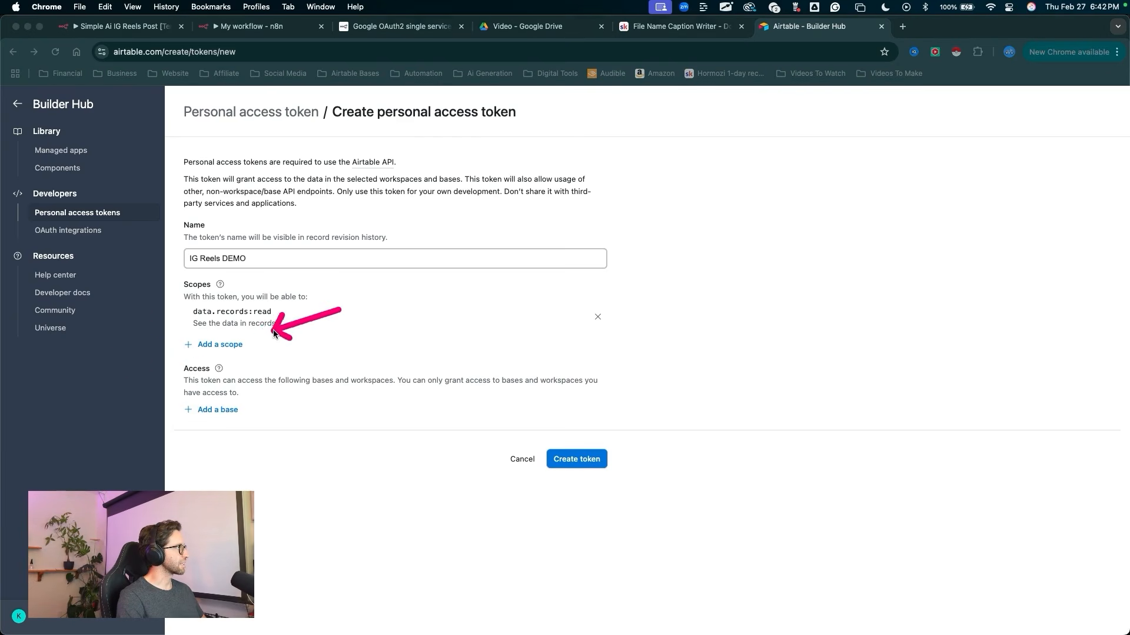
Step: Add the data.records:write and schema.bases:read scopes to the token
{"action": "left_click", "coordinate": [232, 348]}
{"action": "left_click_drag", "start_coordinate": [134, 362], "coordinate": [203, 409]}
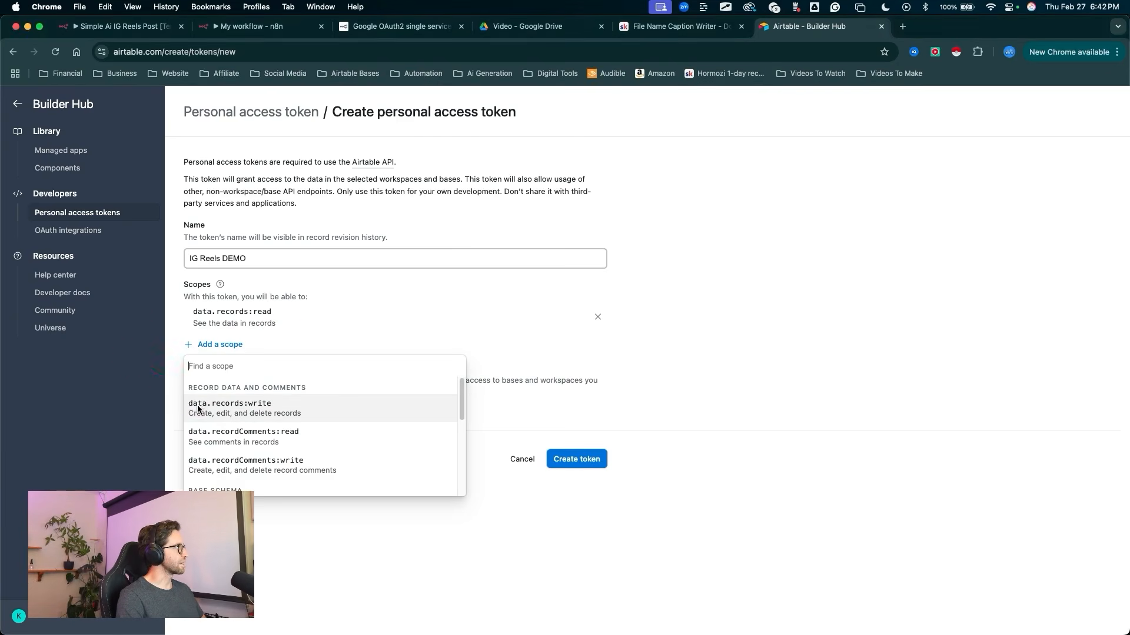
{"action": "left_click", "coordinate": [199, 407]}
{"action": "left_click_drag", "start_coordinate": [342, 322], "coordinate": [223, 371]}
{"action": "left_click", "coordinate": [221, 369]}
{"action": "mouse_move", "coordinate": [147, 383]}
{"action": "left_mouse_down"}
{"action": "mouse_move", "coordinate": [182, 429]}
{"action": "mouse_move", "coordinate": [206, 495]}
{"action": "left_mouse_up"}
{"action": "left_click", "coordinate": [213, 506]}
Step: Grant the token access to the IG Reels Passthough base
{"action": "left_click_drag", "start_coordinate": [338, 377], "coordinate": [219, 460]}
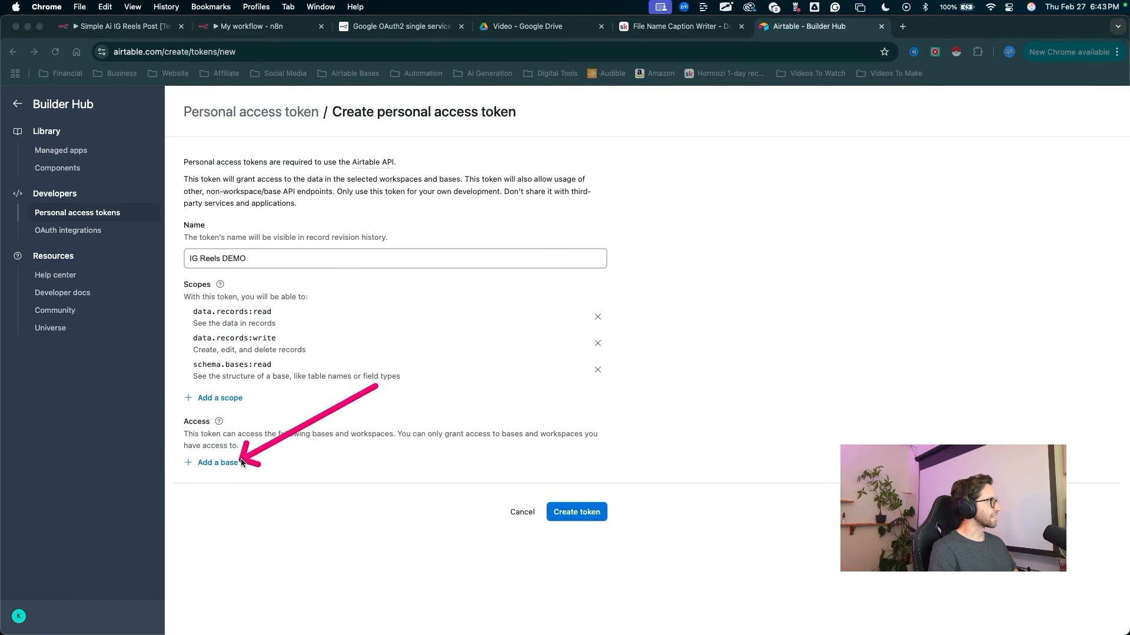
{"action": "left_click", "coordinate": [235, 464]}
{"action": "scroll", "coordinate": [206, 536], "scroll_direction": "down", "scroll_amount": 5}
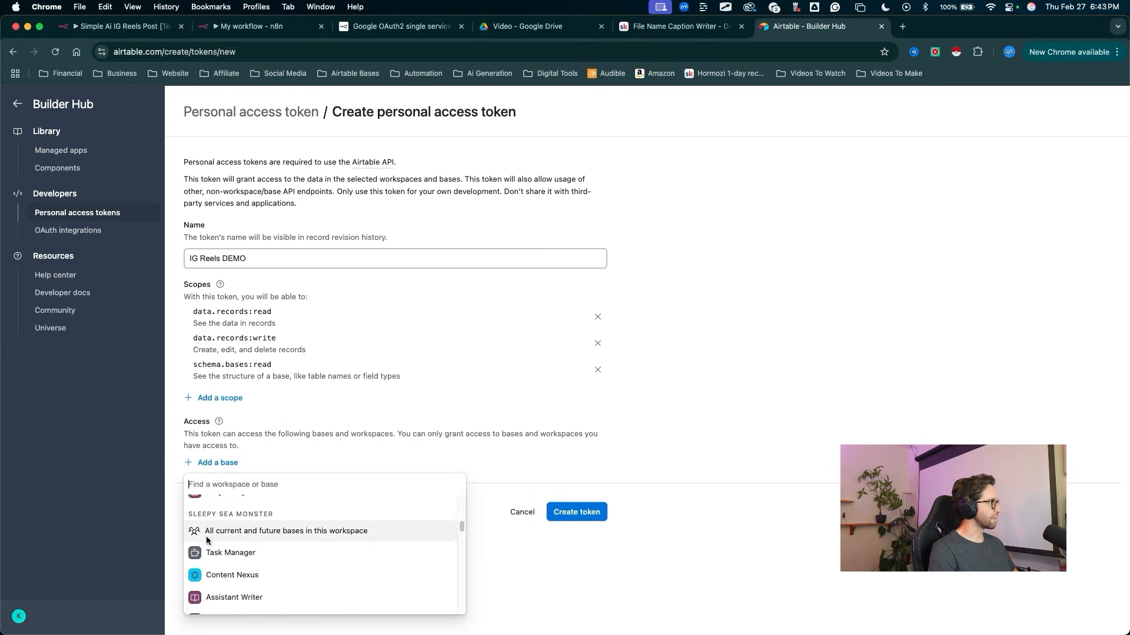
{"action": "scroll", "coordinate": [205, 536], "scroll_direction": "down", "scroll_amount": 15}
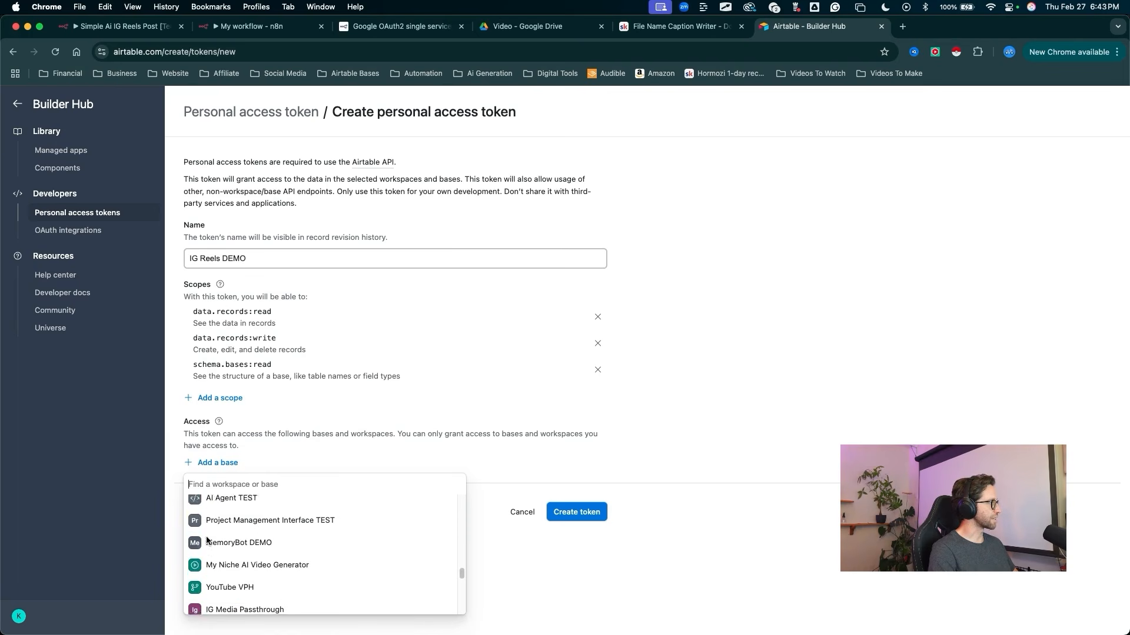
{"action": "scroll", "coordinate": [206, 540], "scroll_direction": "down", "scroll_amount": 2}
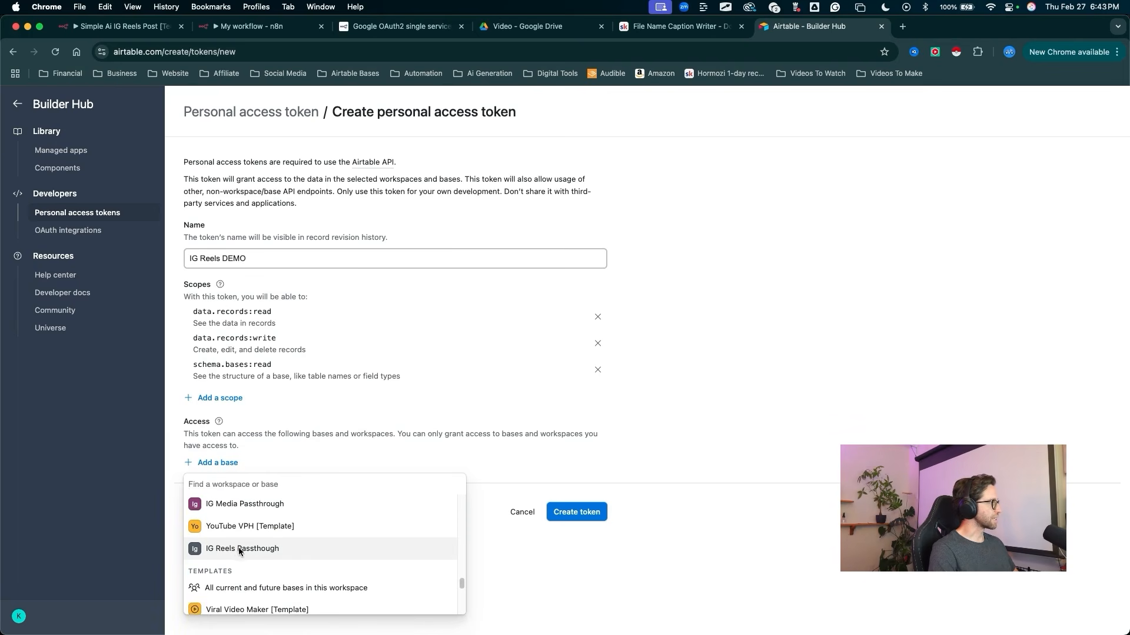
{"action": "left_click", "coordinate": [241, 546]}
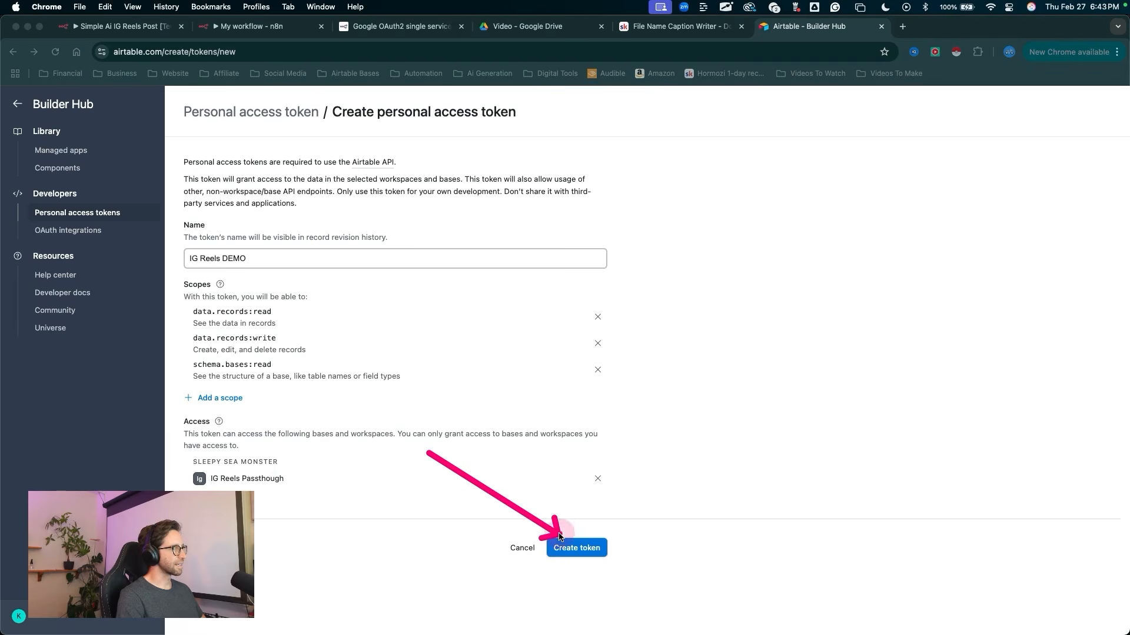
Step: Create the personal access token, copy its value and close the confirmation dialog
{"action": "left_click", "coordinate": [560, 549]}
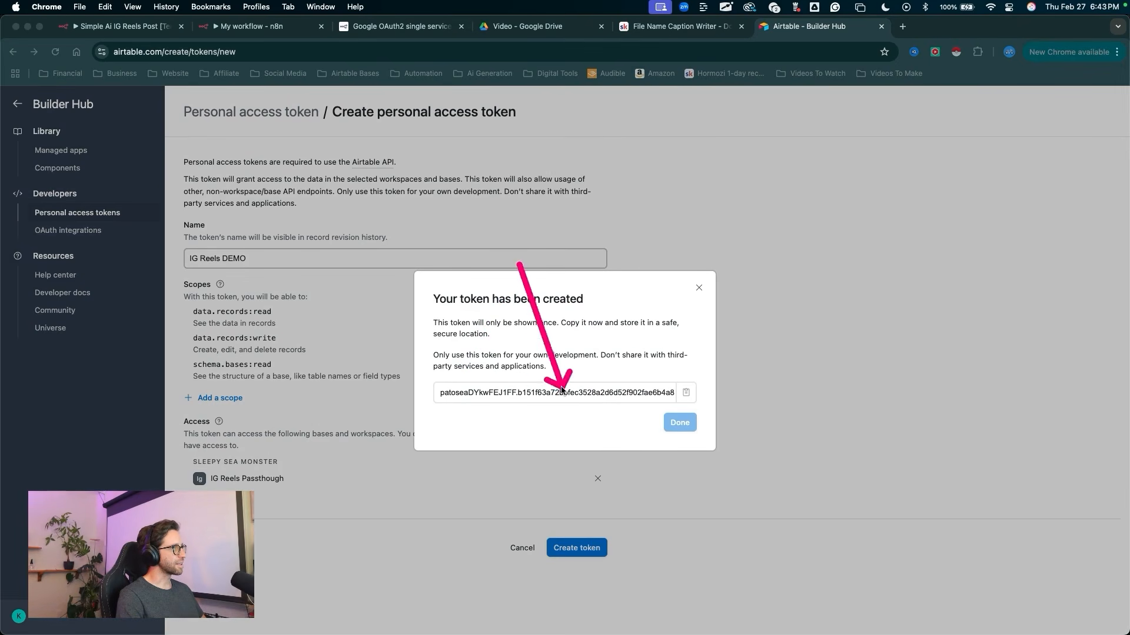
{"action": "left_click_drag", "start_coordinate": [468, 389], "coordinate": [635, 389]}
{"action": "key", "text": "Escape"}
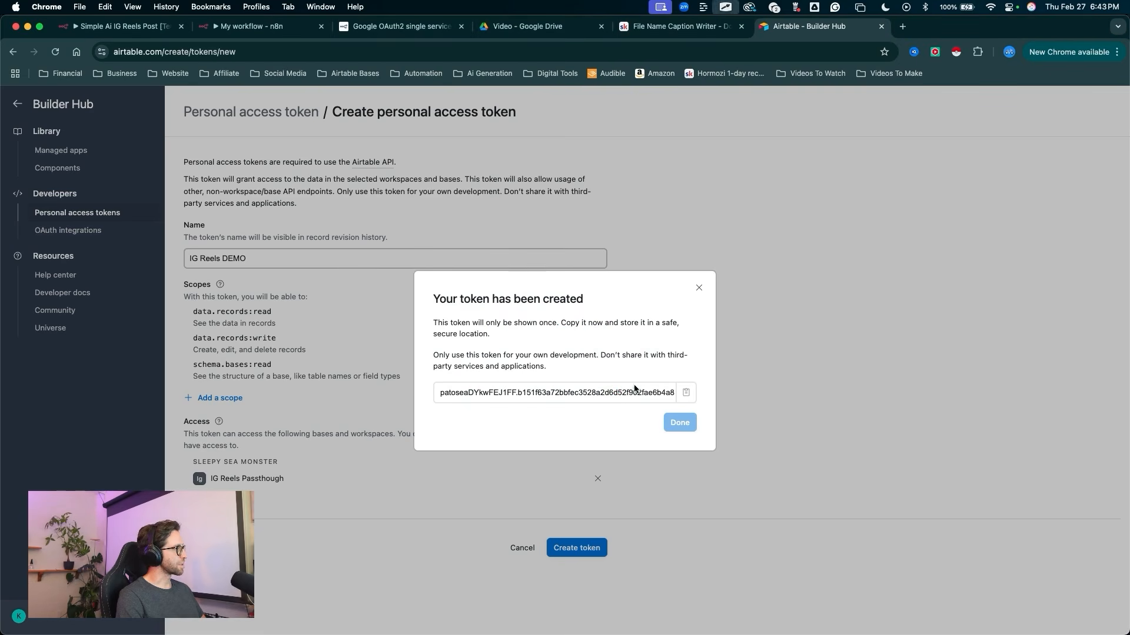
{"action": "left_click", "coordinate": [686, 393]}
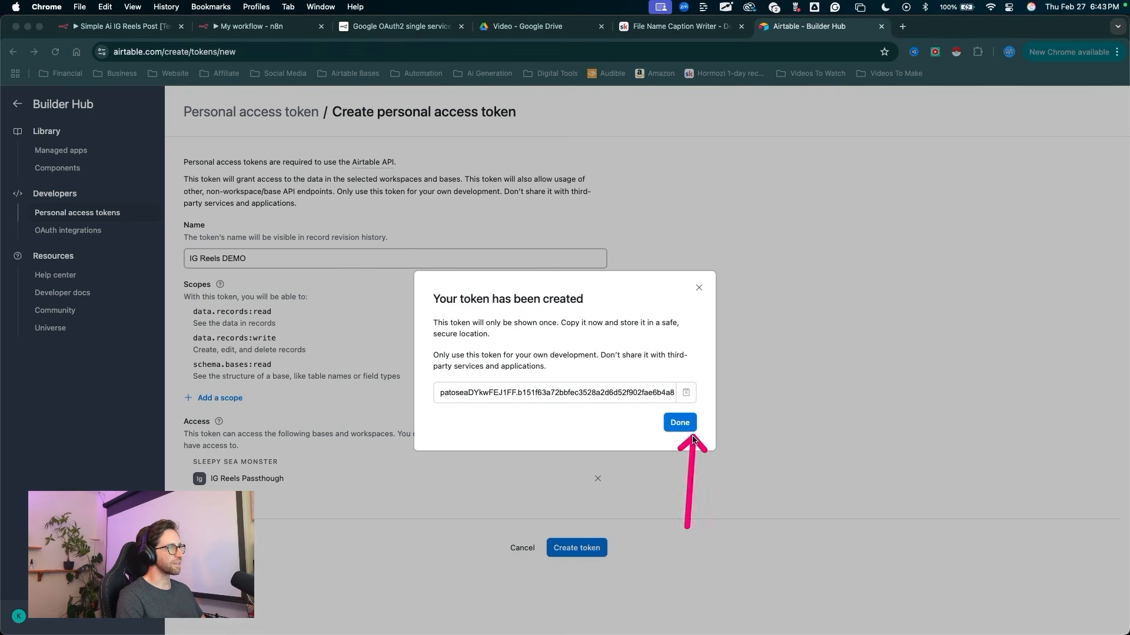
{"action": "left_click", "coordinate": [680, 423]}
{"action": "mouse_move", "coordinate": [545, 499]}
{"action": "left_mouse_down"}
{"action": "mouse_move", "coordinate": [206, 373]}
{"action": "mouse_move", "coordinate": [270, 250]}
{"action": "mouse_move", "coordinate": [253, 198]}
{"action": "mouse_move", "coordinate": [278, 355]}
{"action": "left_mouse_up"}
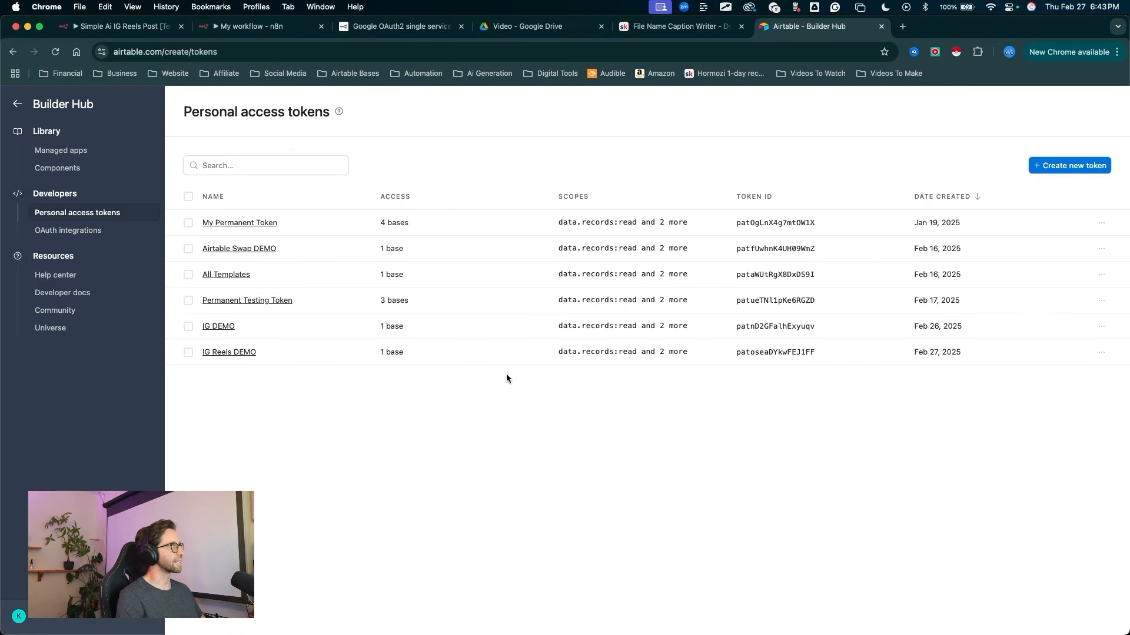
Step: Return to the n8n workflow, create a new credential for the Airtable node and paste the copied access token into it
{"action": "left_click", "coordinate": [259, 26]}
{"action": "mouse_move", "coordinate": [334, 370]}
{"action": "left_mouse_down"}
{"action": "mouse_move", "coordinate": [404, 244]}
{"action": "mouse_move", "coordinate": [492, 168]}
{"action": "mouse_move", "coordinate": [485, 179]}
{"action": "left_mouse_up"}
{"action": "left_click", "coordinate": [485, 181]}
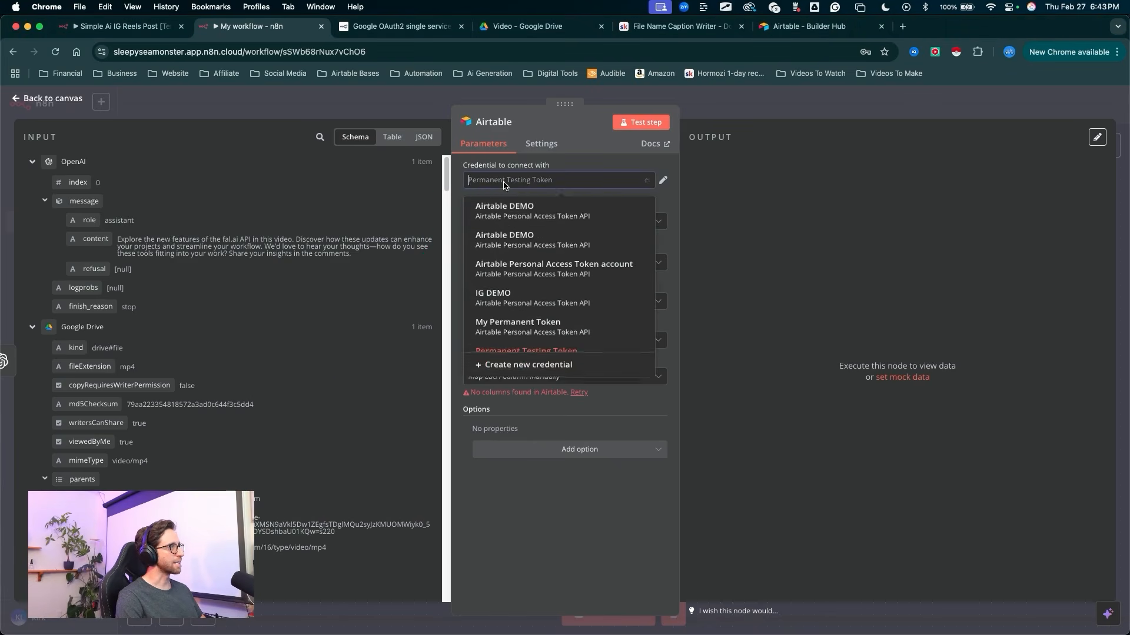
{"action": "left_click", "coordinate": [506, 365]}
{"action": "mouse_move", "coordinate": [609, 256]}
{"action": "left_mouse_down"}
{"action": "mouse_move", "coordinate": [404, 253]}
{"action": "mouse_move", "coordinate": [404, 283]}
{"action": "mouse_move", "coordinate": [404, 254]}
{"action": "left_mouse_up"}
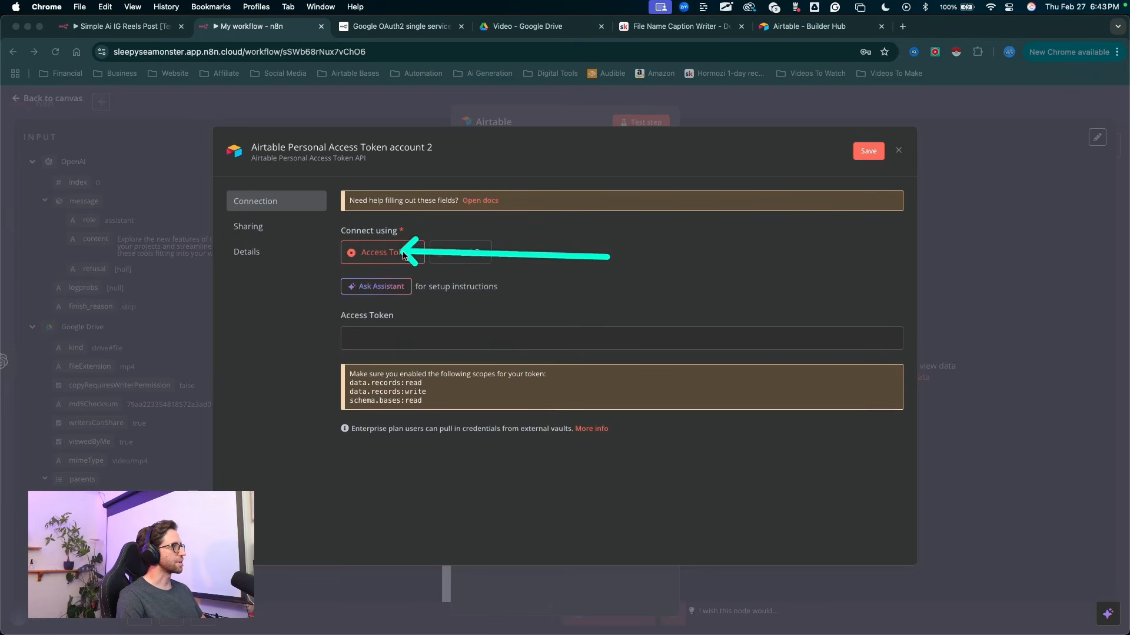
{"action": "left_click", "coordinate": [394, 342]}
{"action": "key", "text": "super+v"}
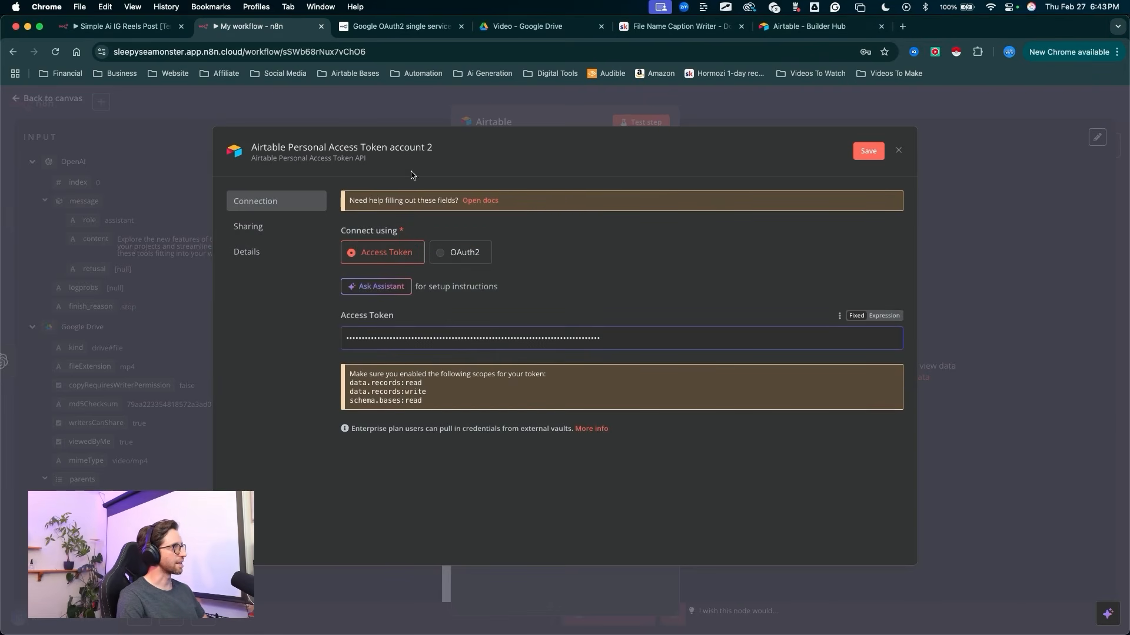
Step: Rename the Airtable credential to "IG Reels DEMO" and save it
{"action": "left_click_drag", "start_coordinate": [588, 80], "coordinate": [426, 144]}
{"action": "left_click", "coordinate": [416, 146]}
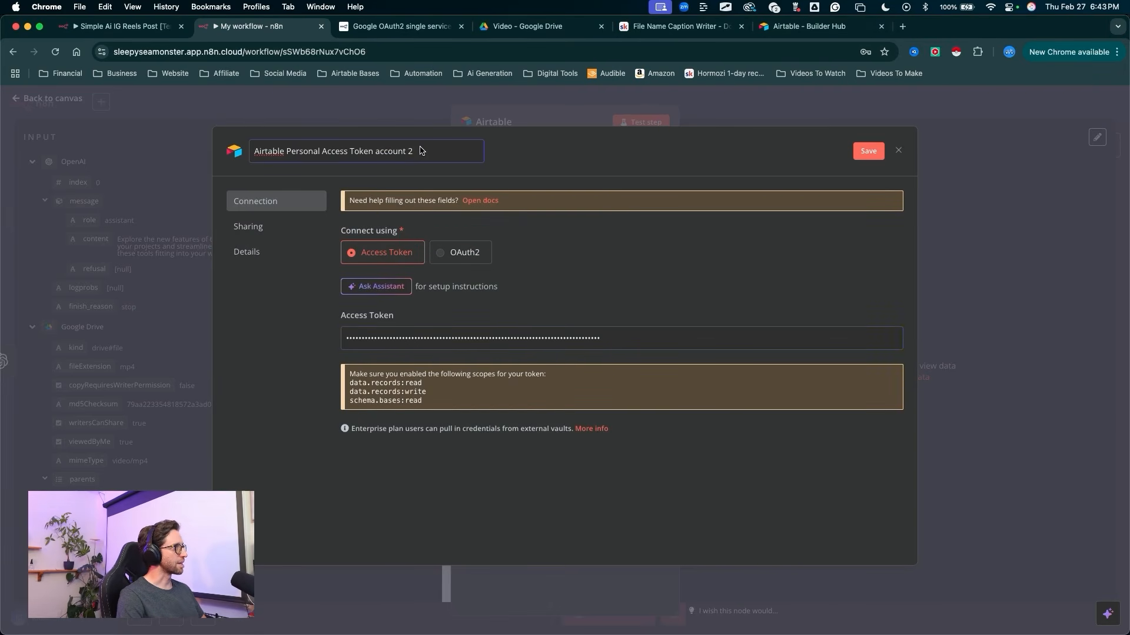
{"action": "key", "text": "super+a"}
{"action": "type", "text": "IG Reels DEMO"}
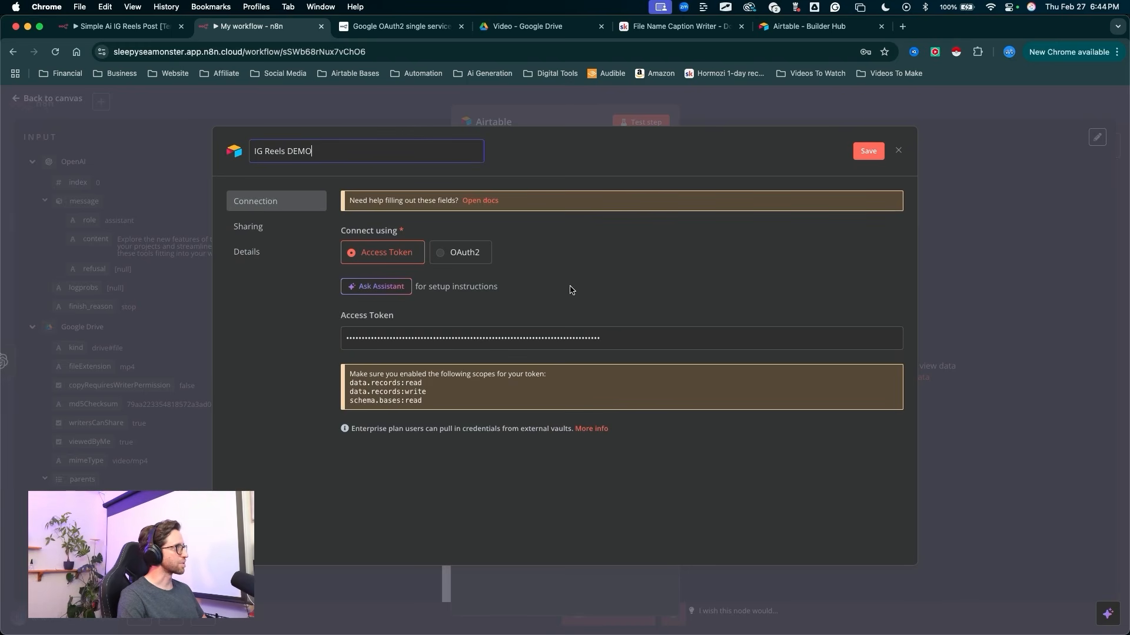
{"action": "mouse_move", "coordinate": [585, 283]}
{"action": "left_mouse_down"}
{"action": "mouse_move", "coordinate": [837, 192]}
{"action": "mouse_move", "coordinate": [862, 150]}
{"action": "left_mouse_up"}
{"action": "left_click", "coordinate": [868, 151]}
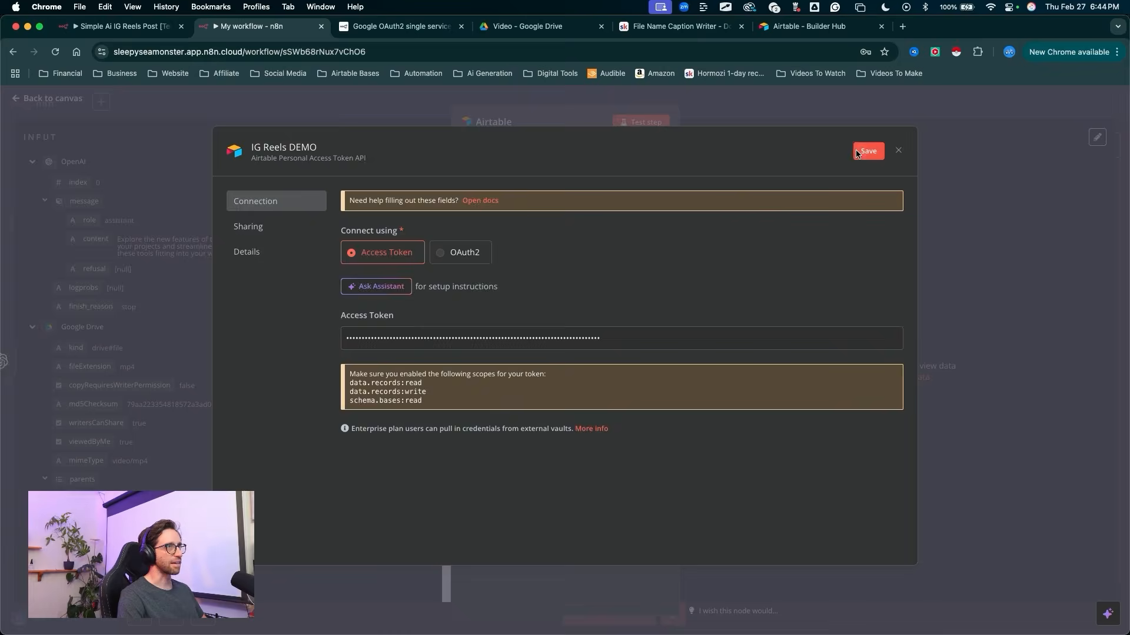
{"action": "left_click_drag", "start_coordinate": [294, 221], "coordinate": [462, 181]}
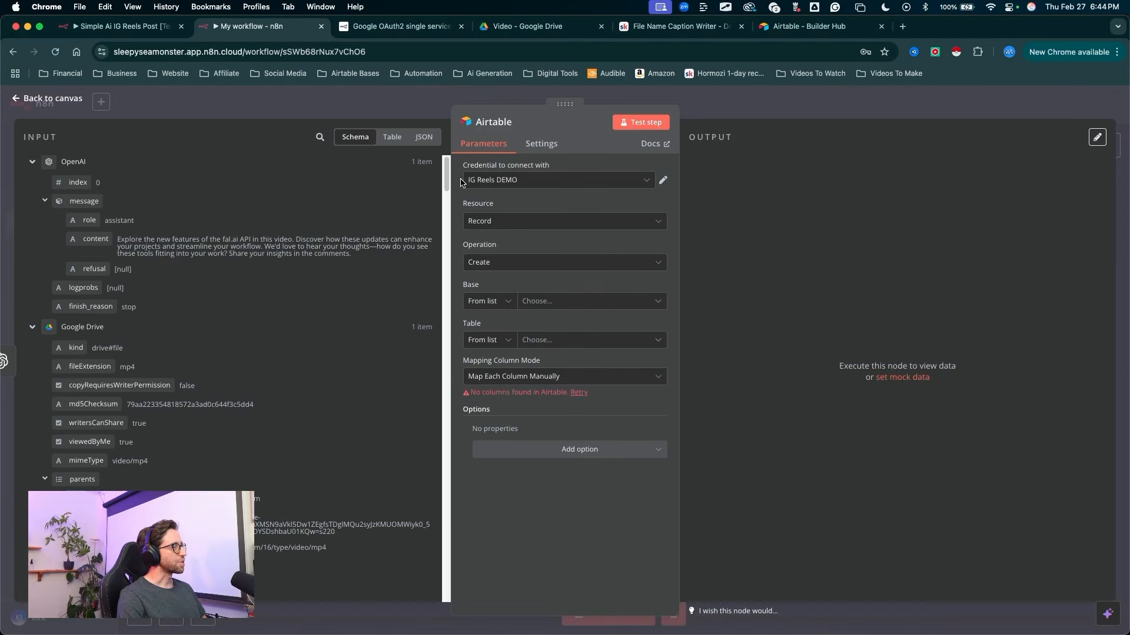
Step: Set the Airtable node's base to IG Reels Passthough and its table to Media
{"action": "mouse_move", "coordinate": [223, 395]}
{"action": "left_mouse_down"}
{"action": "mouse_move", "coordinate": [500, 245]}
{"action": "mouse_move", "coordinate": [494, 309]}
{"action": "mouse_move", "coordinate": [516, 308]}
{"action": "left_mouse_up"}
{"action": "left_click", "coordinate": [528, 305]}
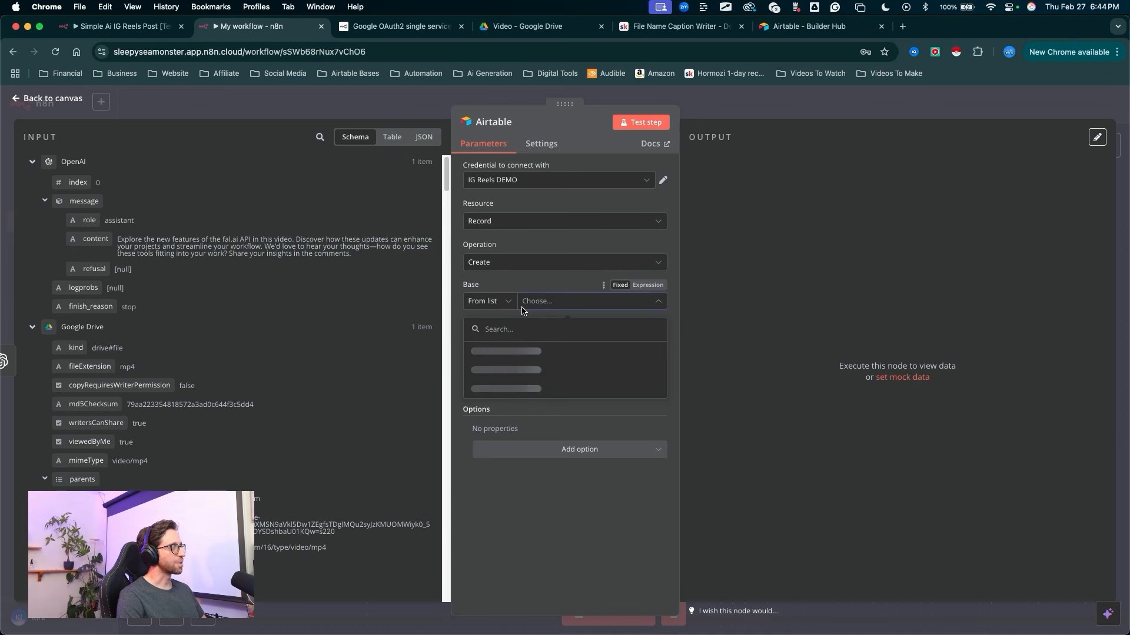
{"action": "left_click", "coordinate": [510, 351]}
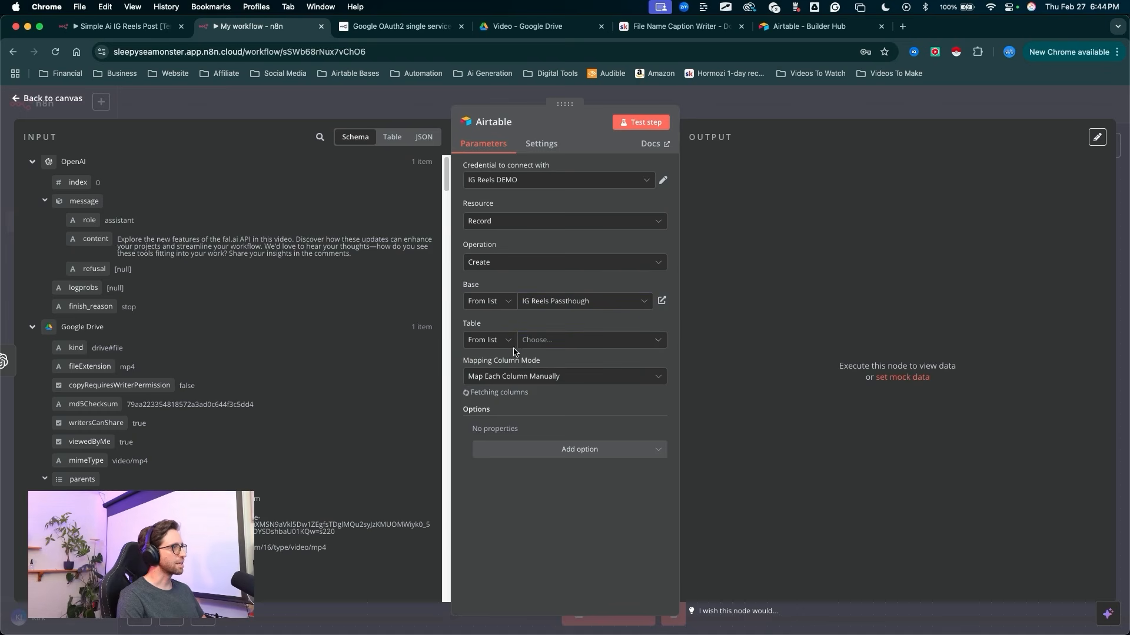
{"action": "left_click", "coordinate": [542, 340]}
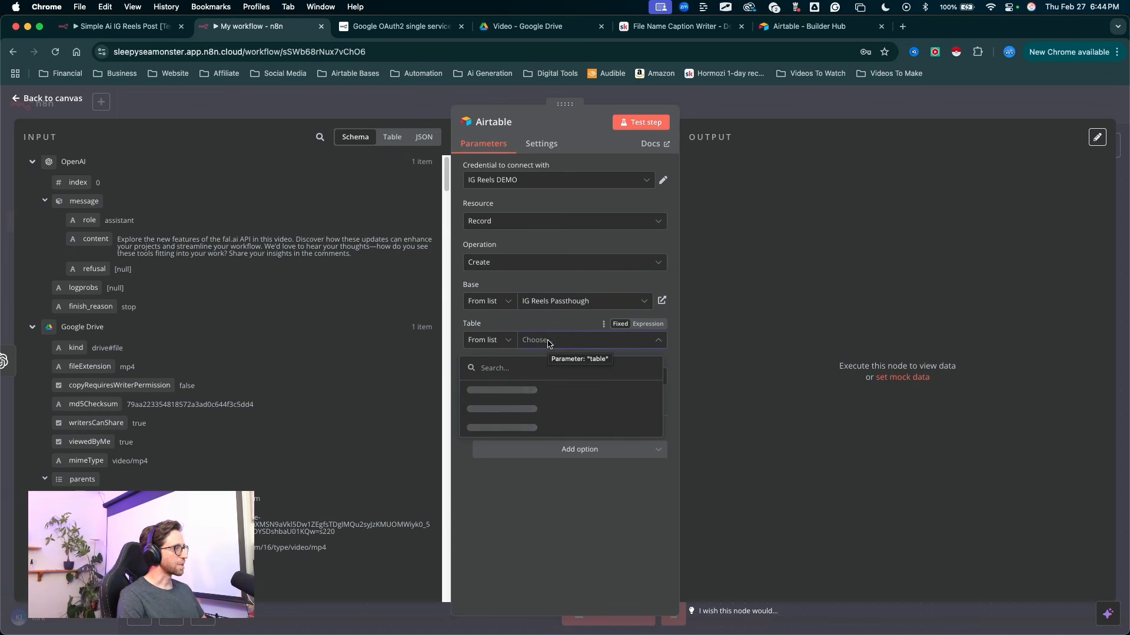
{"action": "left_click", "coordinate": [482, 391]}
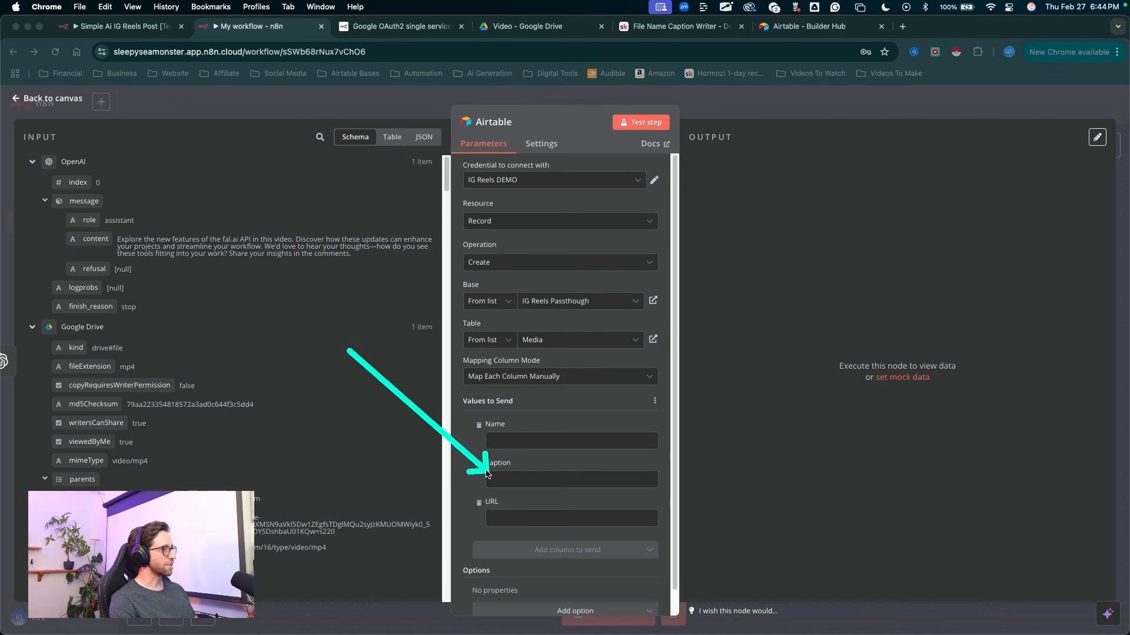
Step: Map the Google Drive file's name value to the Name column of the Airtable node
{"action": "left_click_drag", "start_coordinate": [488, 506], "coordinate": [492, 507]}
{"action": "key", "text": "Escape"}
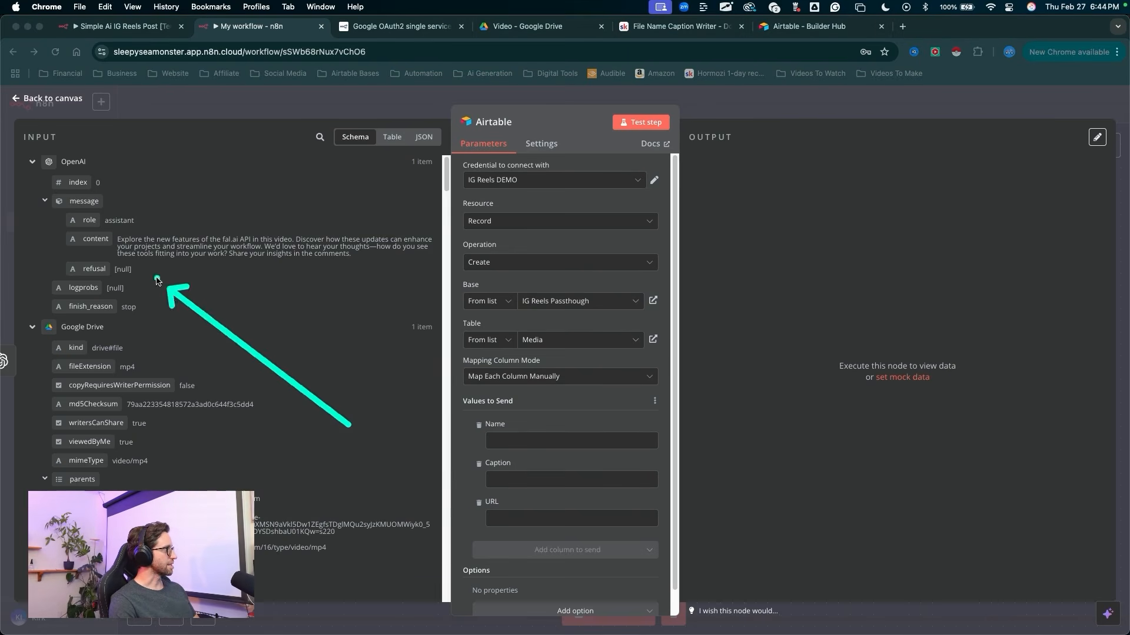
{"action": "scroll", "coordinate": [161, 359], "scroll_direction": "down", "scroll_amount": 4}
{"action": "scroll", "coordinate": [160, 359], "scroll_direction": "down", "scroll_amount": 8}
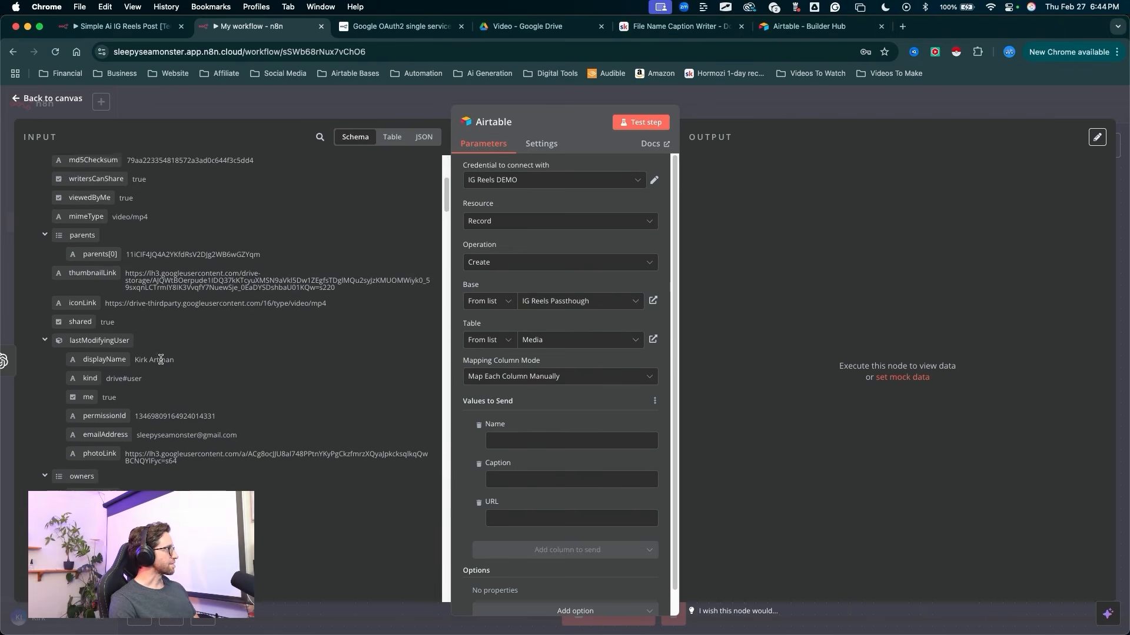
{"action": "scroll", "coordinate": [174, 363], "scroll_direction": "down", "scroll_amount": 10}
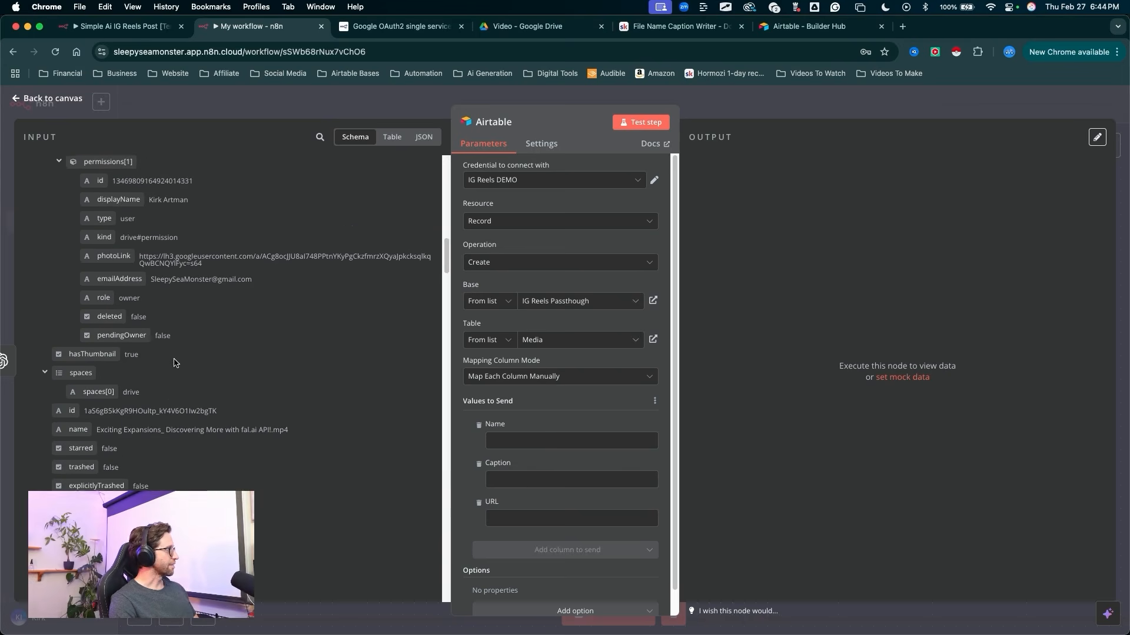
{"action": "left_click_drag", "start_coordinate": [229, 273], "coordinate": [106, 306]}
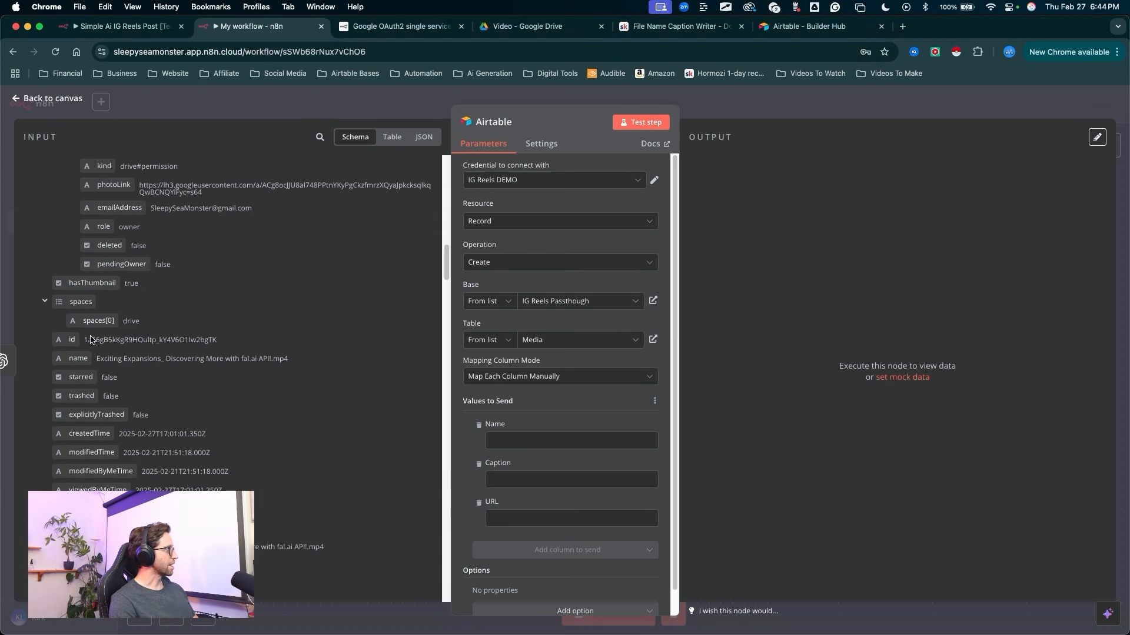
{"action": "left_click_drag", "start_coordinate": [299, 347], "coordinate": [503, 441]}
{"action": "left_click", "coordinate": [370, 365]}
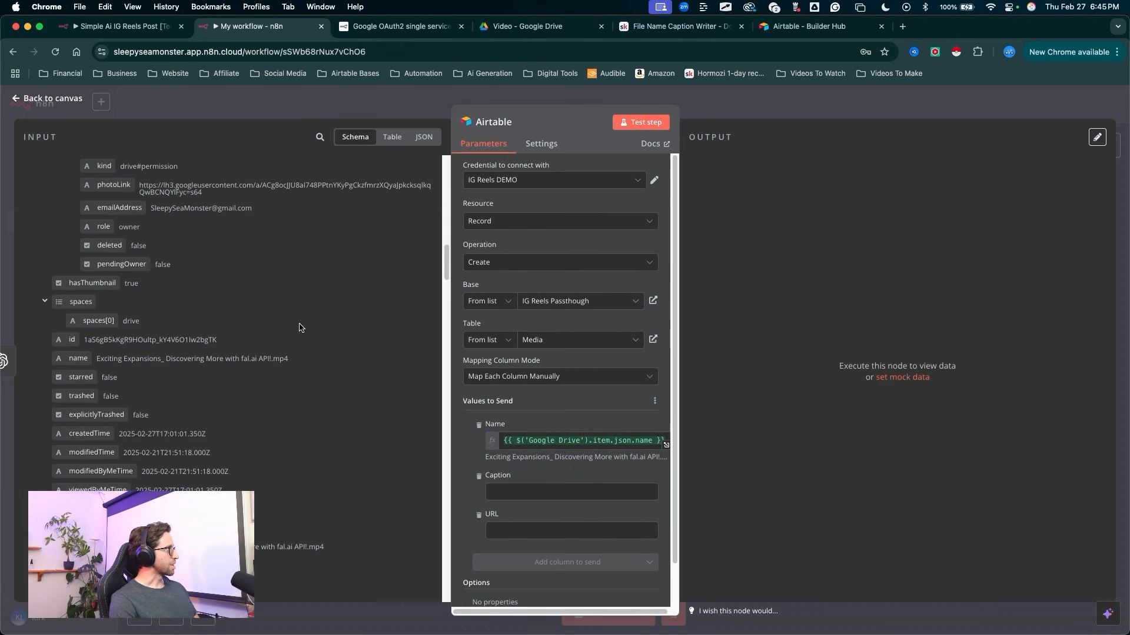
Step: Map the Google Drive file's webContentLink value to the URL column
{"action": "scroll", "coordinate": [286, 333], "scroll_direction": "up", "scroll_amount": 5}
{"action": "scroll", "coordinate": [285, 334], "scroll_direction": "up", "scroll_amount": 5}
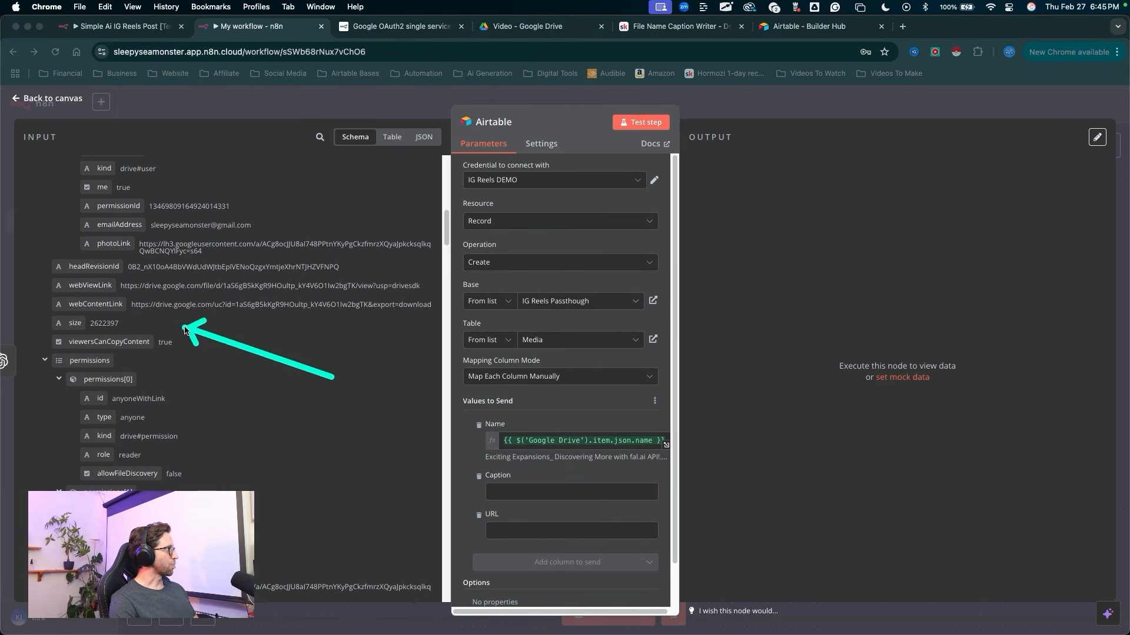
{"action": "left_click", "coordinate": [118, 307]}
{"action": "left_click_drag", "start_coordinate": [120, 312], "coordinate": [517, 530]}
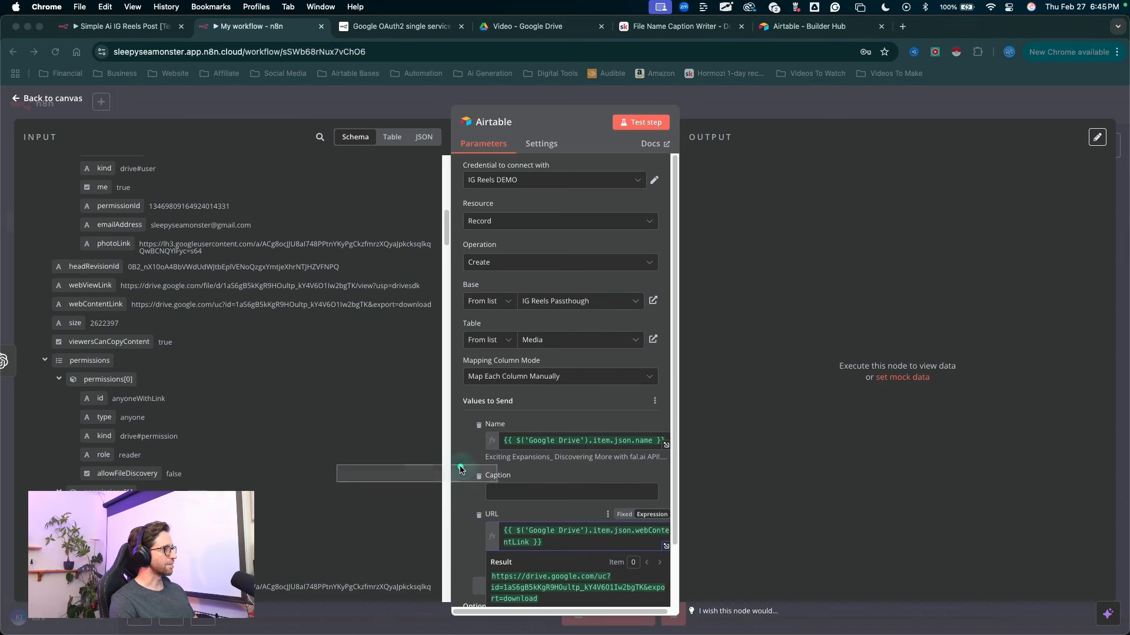
Step: Map the OpenAI message content value to the Caption column
{"action": "scroll", "coordinate": [262, 397], "scroll_direction": "up", "scroll_amount": 5}
{"action": "scroll", "coordinate": [262, 397], "scroll_direction": "up", "scroll_amount": 4}
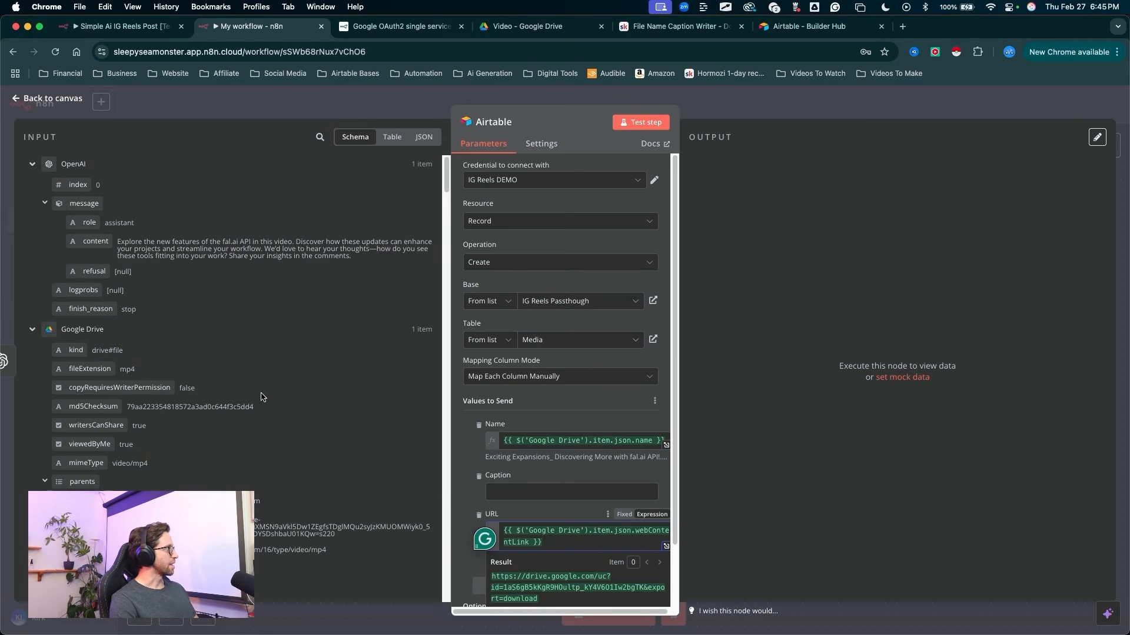
{"action": "mouse_move", "coordinate": [282, 189]}
{"action": "left_mouse_down"}
{"action": "mouse_move", "coordinate": [114, 168]}
{"action": "mouse_move", "coordinate": [110, 238]}
{"action": "mouse_move", "coordinate": [253, 237]}
{"action": "mouse_move", "coordinate": [236, 274]}
{"action": "mouse_move", "coordinate": [528, 447]}
{"action": "mouse_move", "coordinate": [532, 492]}
{"action": "left_mouse_up"}
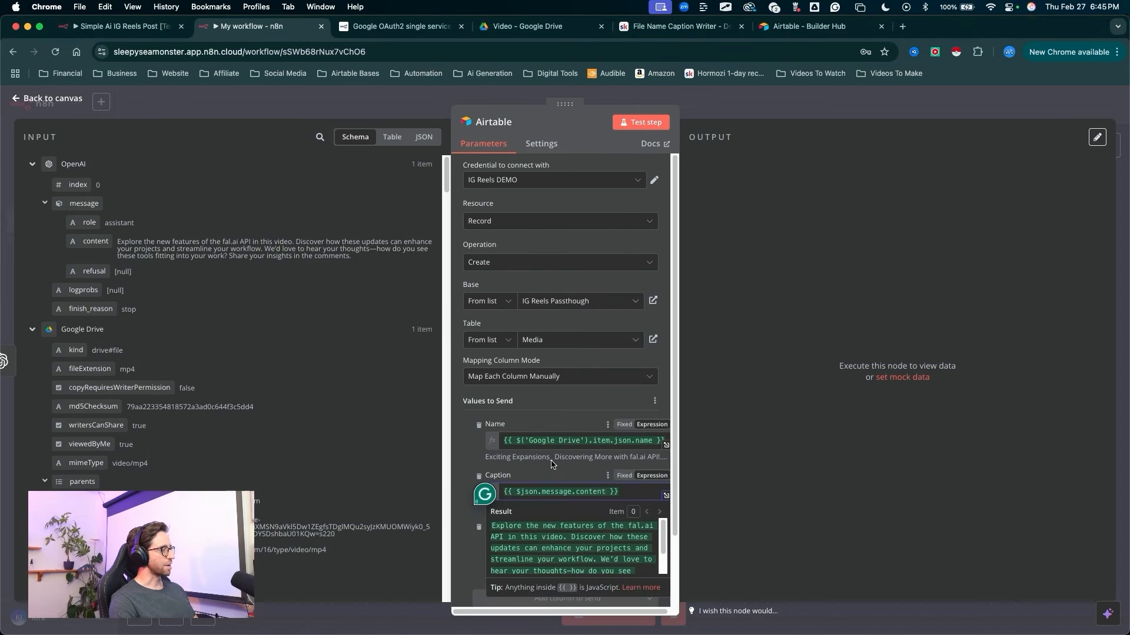
{"action": "left_click", "coordinate": [477, 465]}
{"action": "left_click_drag", "start_coordinate": [660, 255], "coordinate": [647, 127]}
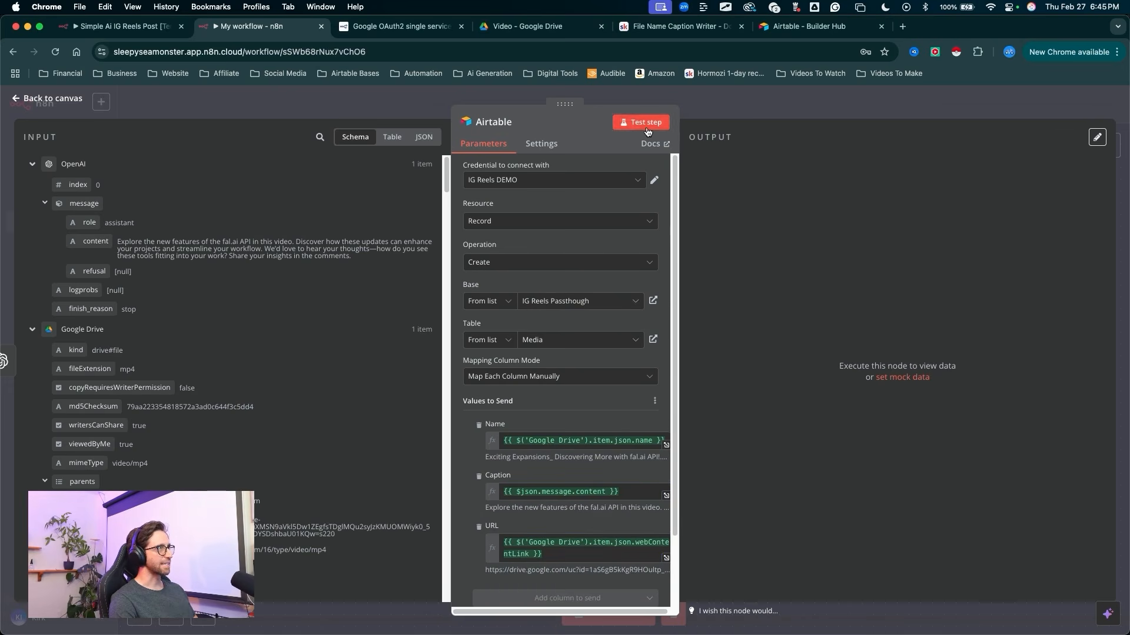
Step: Test the Airtable node and open the IG Reels Passthough base's Media table to check the created record
{"action": "left_click", "coordinate": [648, 131]}
{"action": "mouse_move", "coordinate": [946, 144]}
{"action": "left_mouse_down"}
{"action": "mouse_move", "coordinate": [831, 151]}
{"action": "mouse_move", "coordinate": [744, 390]}
{"action": "left_mouse_up"}
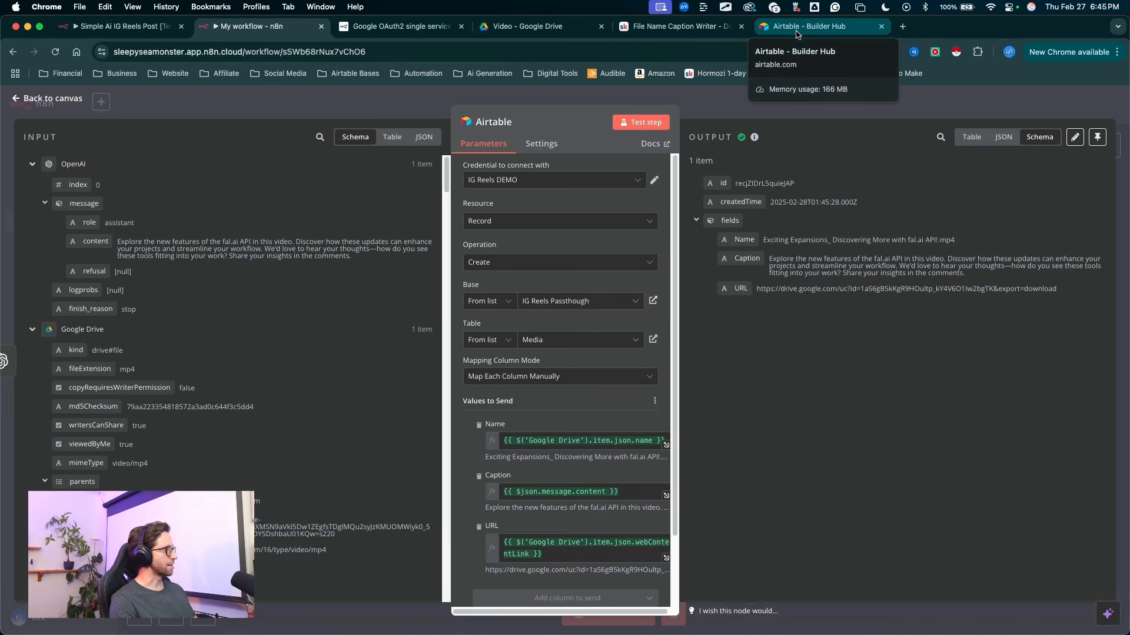
{"action": "left_click", "coordinate": [795, 31]}
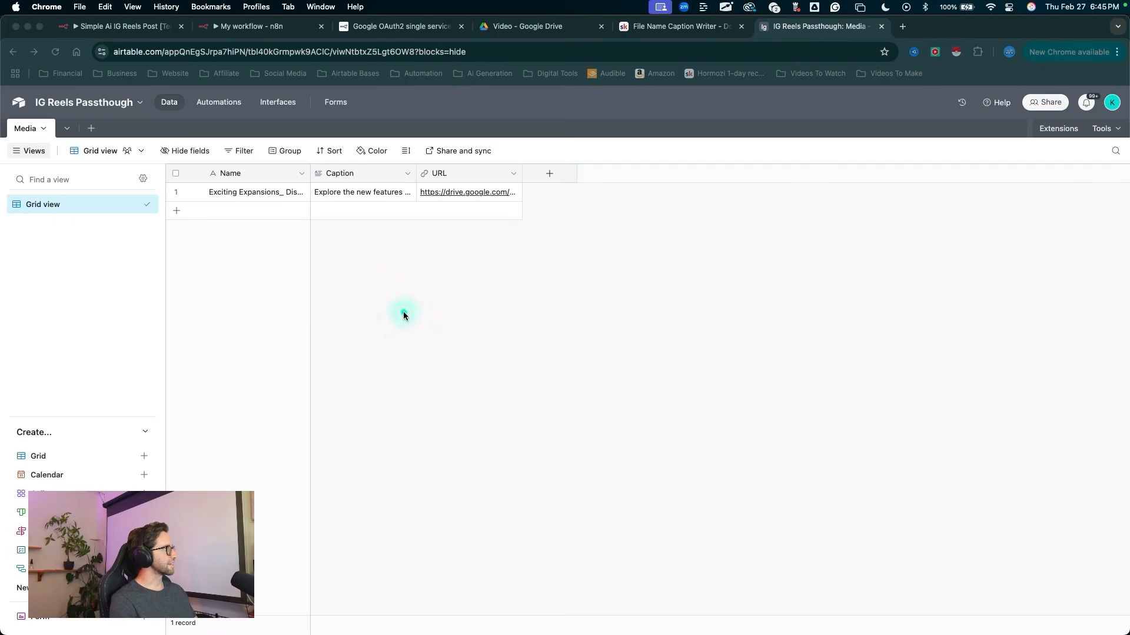
{"action": "left_click_drag", "start_coordinate": [353, 414], "coordinate": [264, 220]}
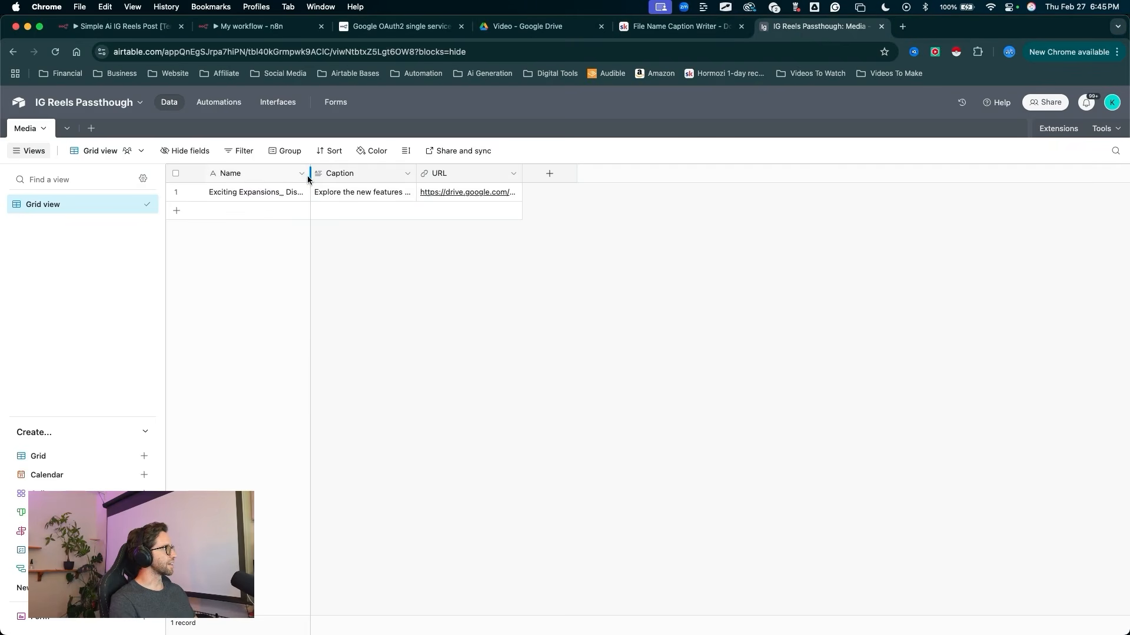
Step: Widen the Name, Caption and URL columns in the Media table's grid view
{"action": "left_click_drag", "start_coordinate": [309, 174], "coordinate": [440, 181]}
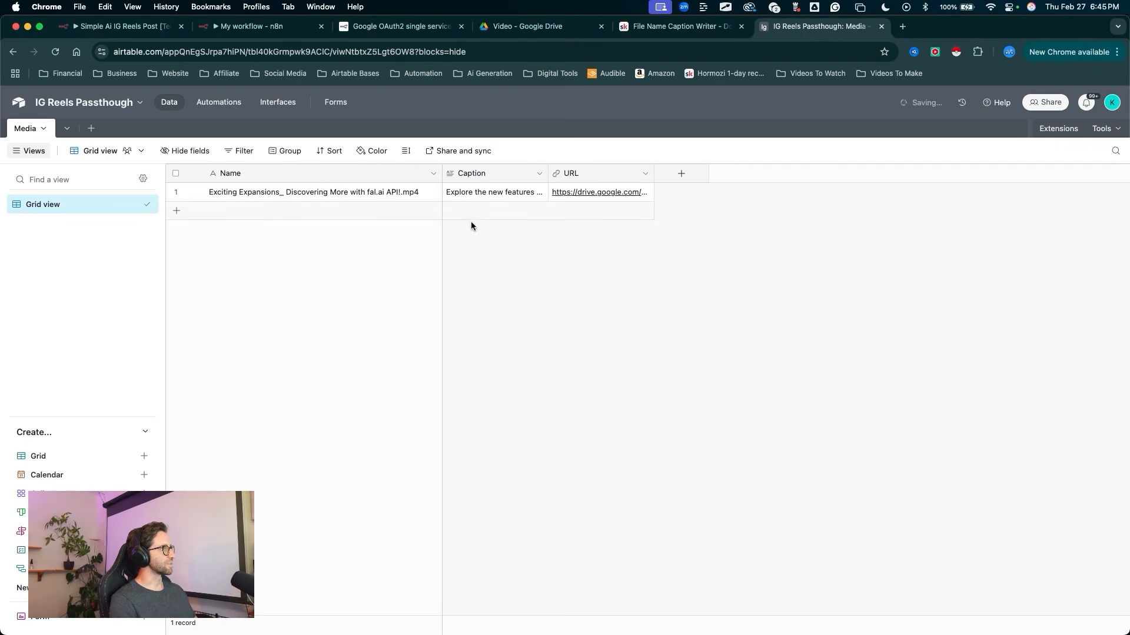
{"action": "left_click_drag", "start_coordinate": [510, 339], "coordinate": [562, 220]}
{"action": "left_click_drag", "start_coordinate": [548, 174], "coordinate": [708, 176]}
{"action": "mouse_move", "coordinate": [743, 250]}
{"action": "left_mouse_down"}
{"action": "mouse_move", "coordinate": [819, 177]}
{"action": "mouse_move", "coordinate": [957, 177]}
{"action": "left_mouse_up"}
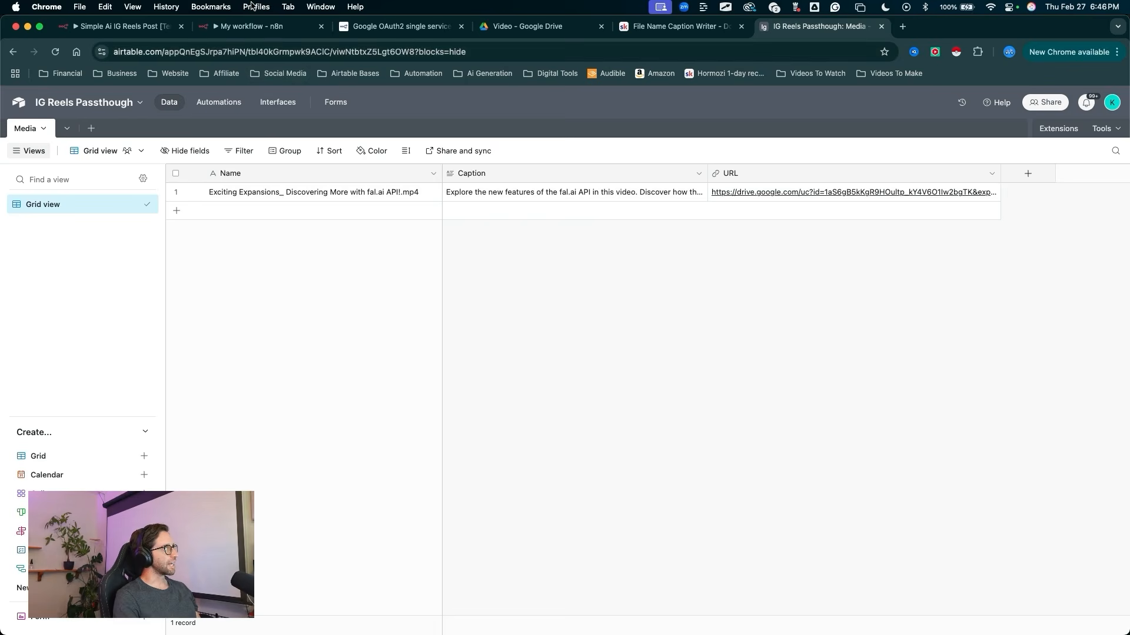
Step: Return to the n8n workflow and add a Facebook Graph API node after the Airtable node
{"action": "left_click", "coordinate": [253, 26]}
{"action": "left_click", "coordinate": [734, 115]}
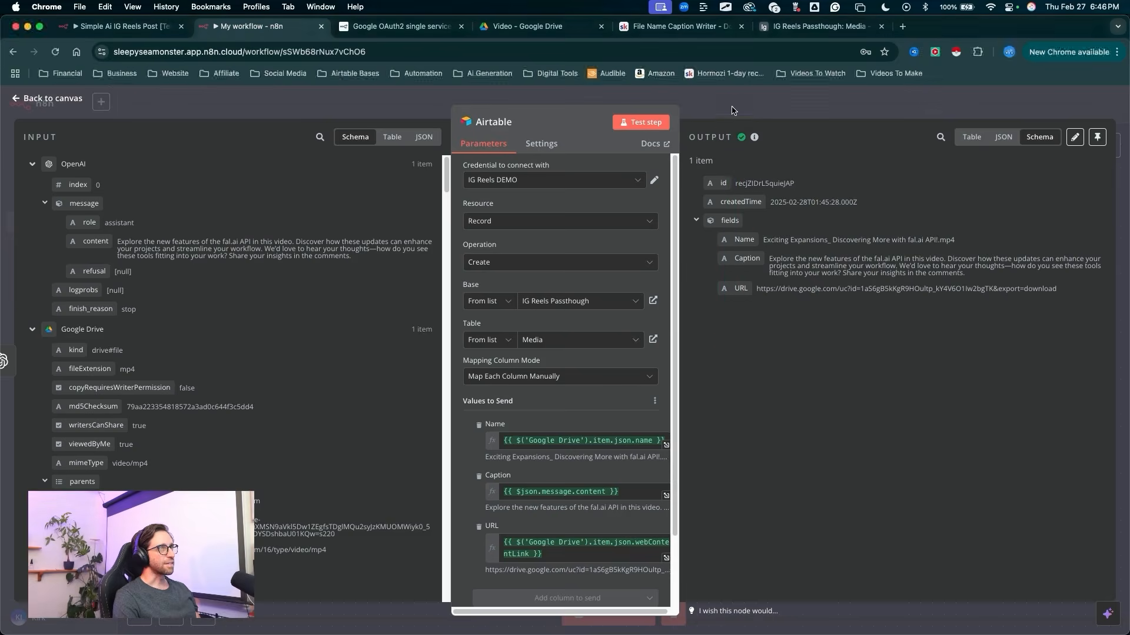
{"action": "left_click_drag", "start_coordinate": [883, 365], "coordinate": [698, 383]}
{"action": "mouse_move", "coordinate": [1038, 375]}
{"action": "left_mouse_down"}
{"action": "mouse_move", "coordinate": [1064, 150]}
{"action": "mouse_move", "coordinate": [1055, 124]}
{"action": "left_mouse_up"}
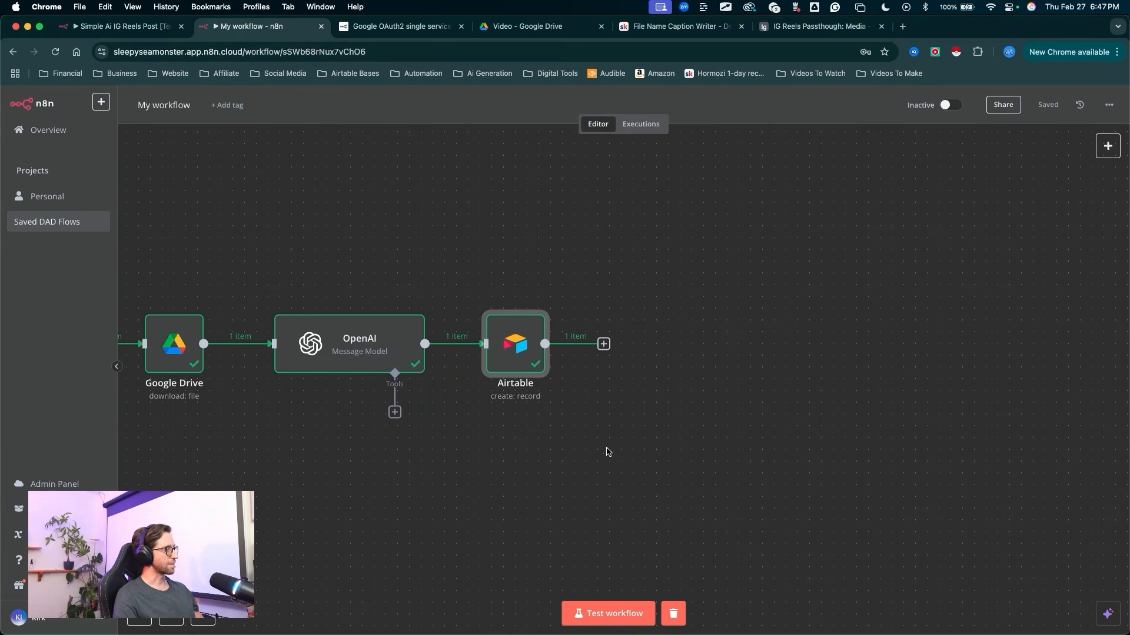
{"action": "left_click_drag", "start_coordinate": [619, 458], "coordinate": [600, 365]}
{"action": "left_click", "coordinate": [603, 343]}
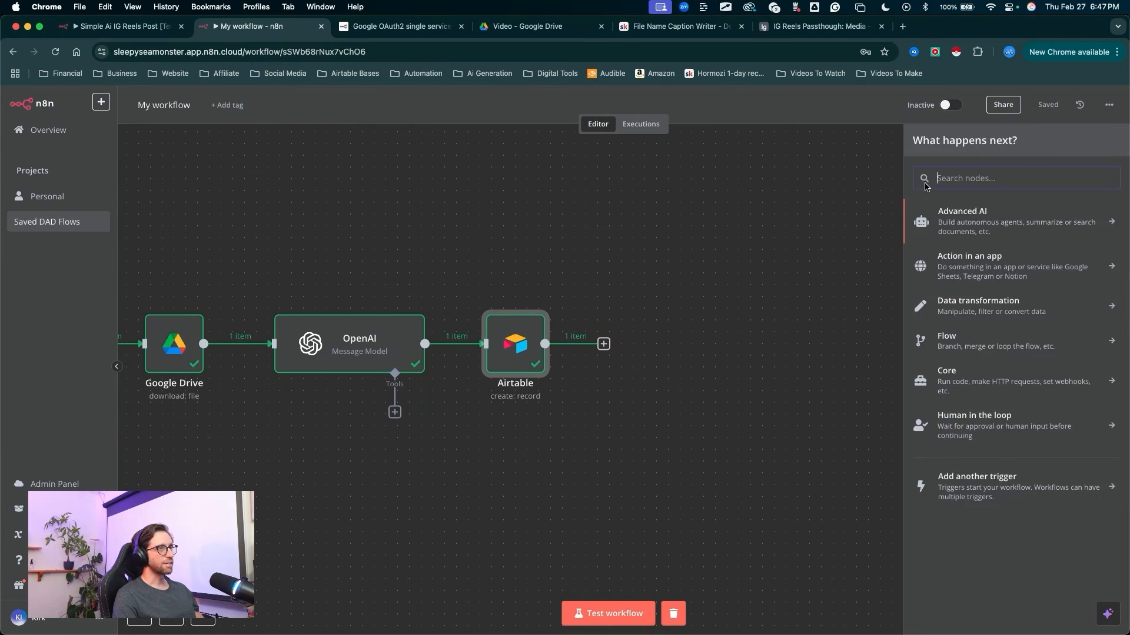
{"action": "type", "text": "face"}
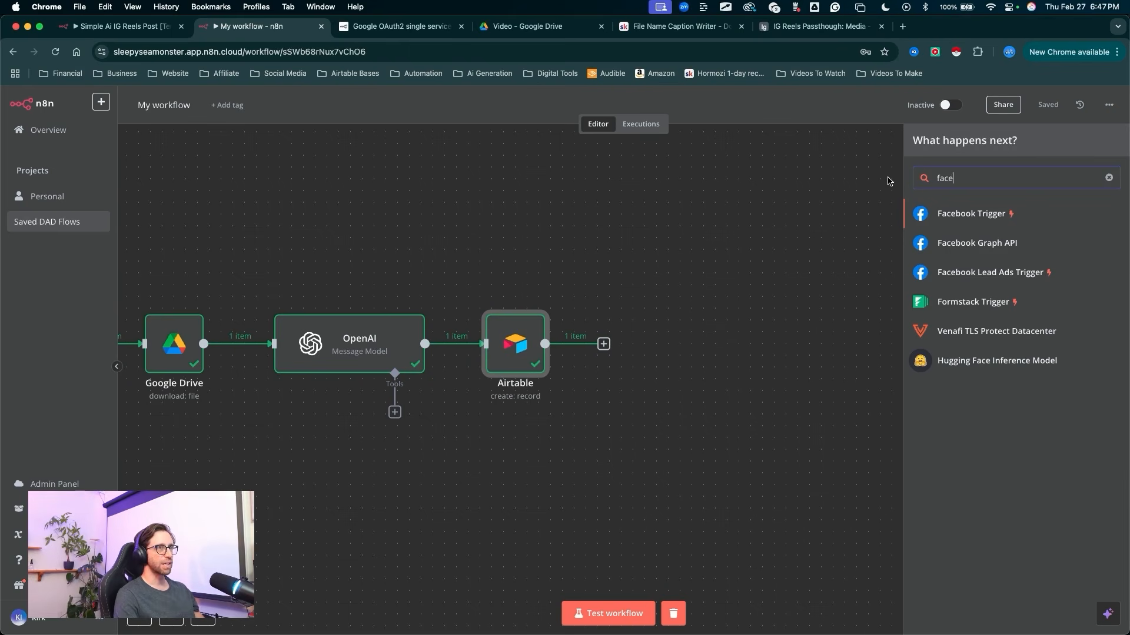
{"action": "left_click_drag", "start_coordinate": [817, 249], "coordinate": [926, 244]}
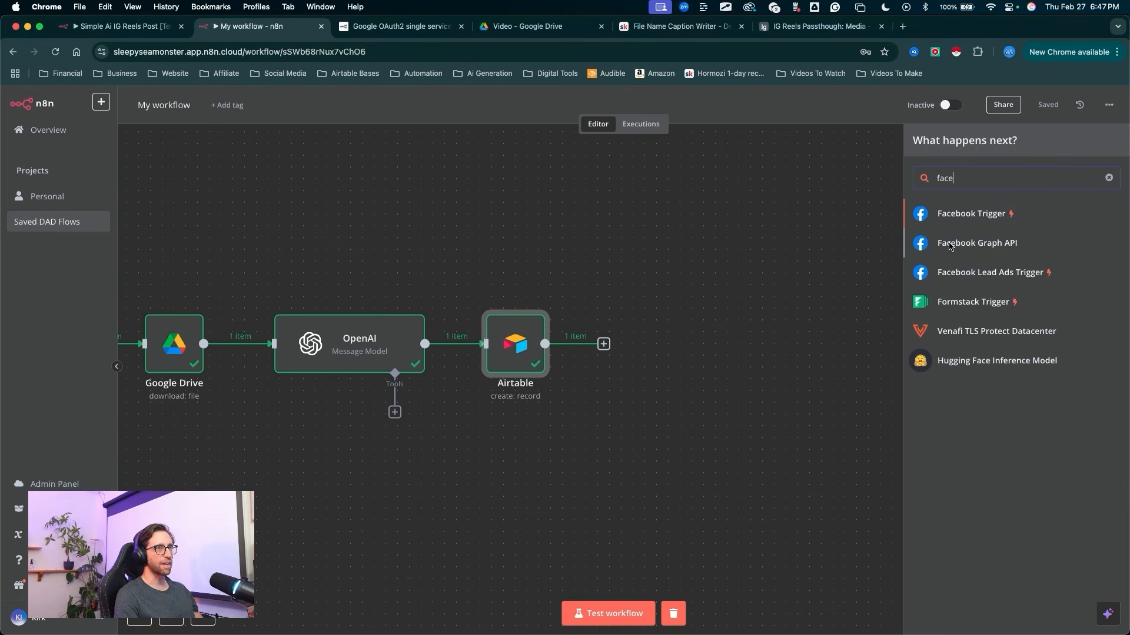
{"action": "left_click", "coordinate": [926, 244]}
{"action": "mouse_move", "coordinate": [257, 328]}
{"action": "left_mouse_down"}
{"action": "mouse_move", "coordinate": [414, 234]}
{"action": "mouse_move", "coordinate": [447, 176]}
{"action": "mouse_move", "coordinate": [467, 177]}
{"action": "left_mouse_up"}
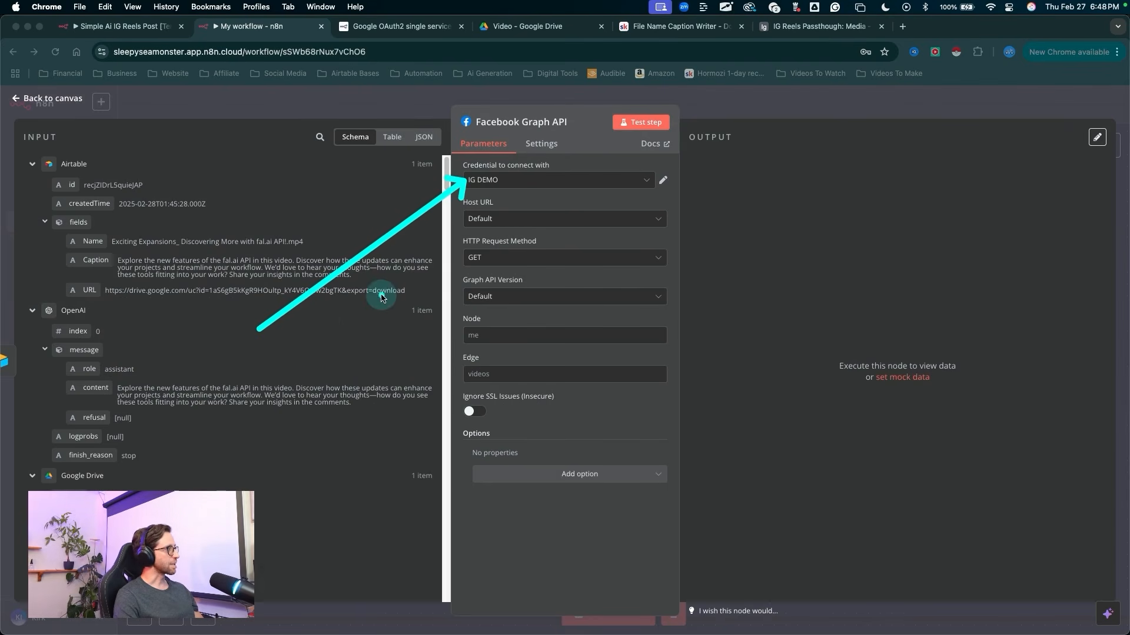
{"action": "key", "text": "Escape"}
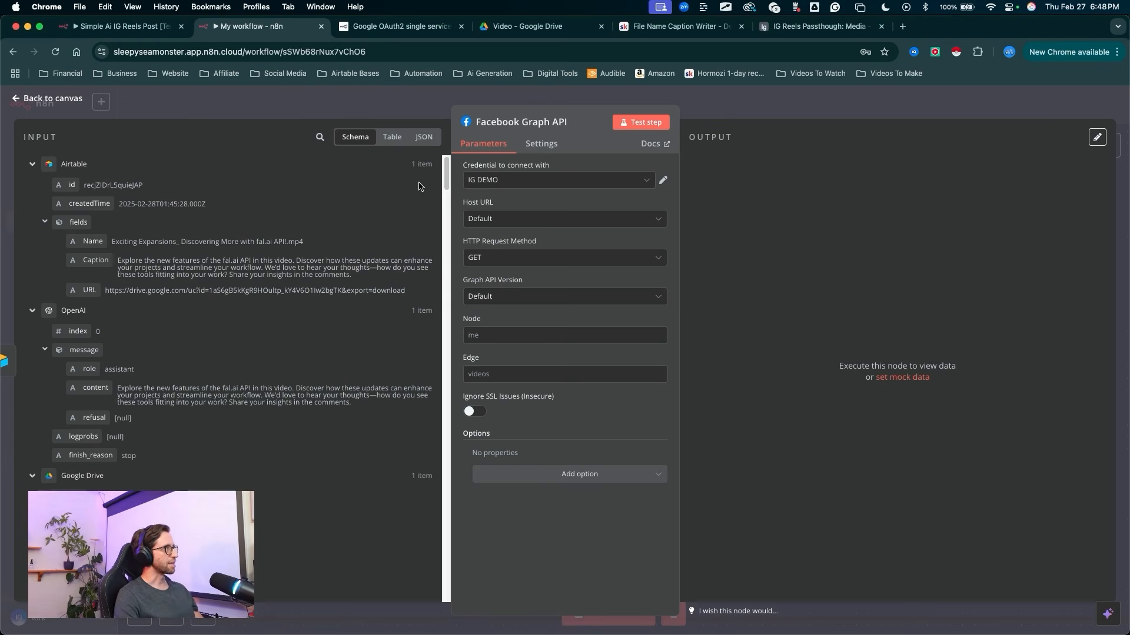
Step: Open Meta Business Suite in a new browser tab and examine its business account selector
{"action": "left_click", "coordinate": [902, 26]}
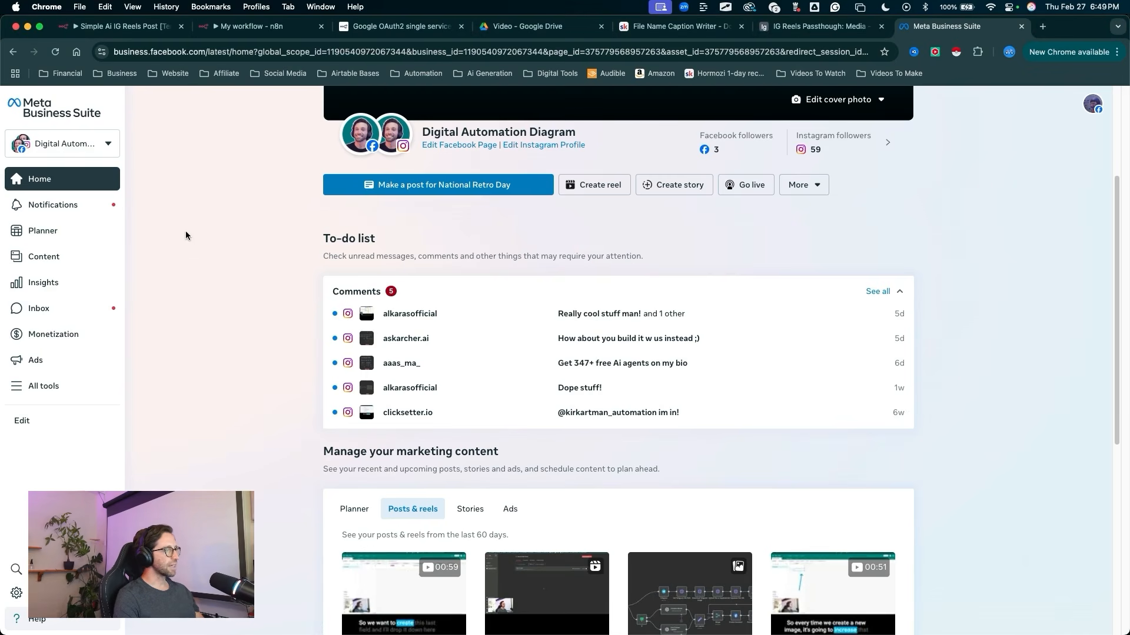
{"action": "key", "text": "ctrl+a"}
{"action": "mouse_move", "coordinate": [183, 160]}
{"action": "left_mouse_down"}
{"action": "mouse_move", "coordinate": [145, 90]}
{"action": "mouse_move", "coordinate": [145, 64]}
{"action": "mouse_move", "coordinate": [204, 63]}
{"action": "left_mouse_up"}
{"action": "key", "text": "Escape"}
{"action": "key", "text": "ctrl+a"}
{"action": "left_click_drag", "start_coordinate": [230, 238], "coordinate": [12, 71]}
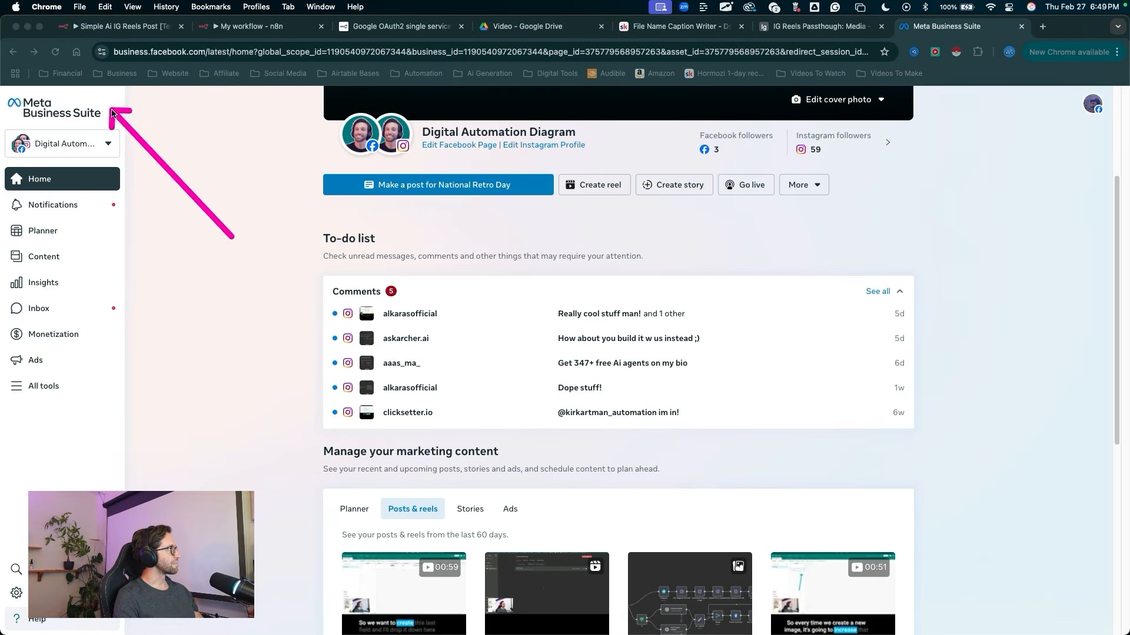
{"action": "key", "text": "Escape"}
{"action": "key", "text": "ctrl+a"}
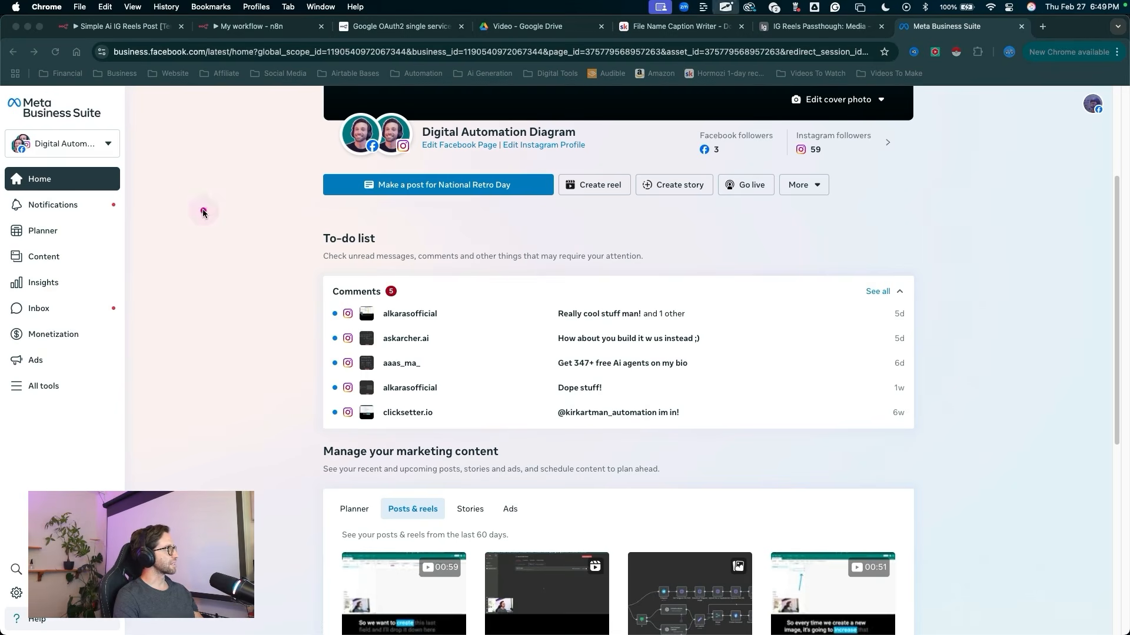
{"action": "left_click_drag", "start_coordinate": [206, 210], "coordinate": [119, 154]}
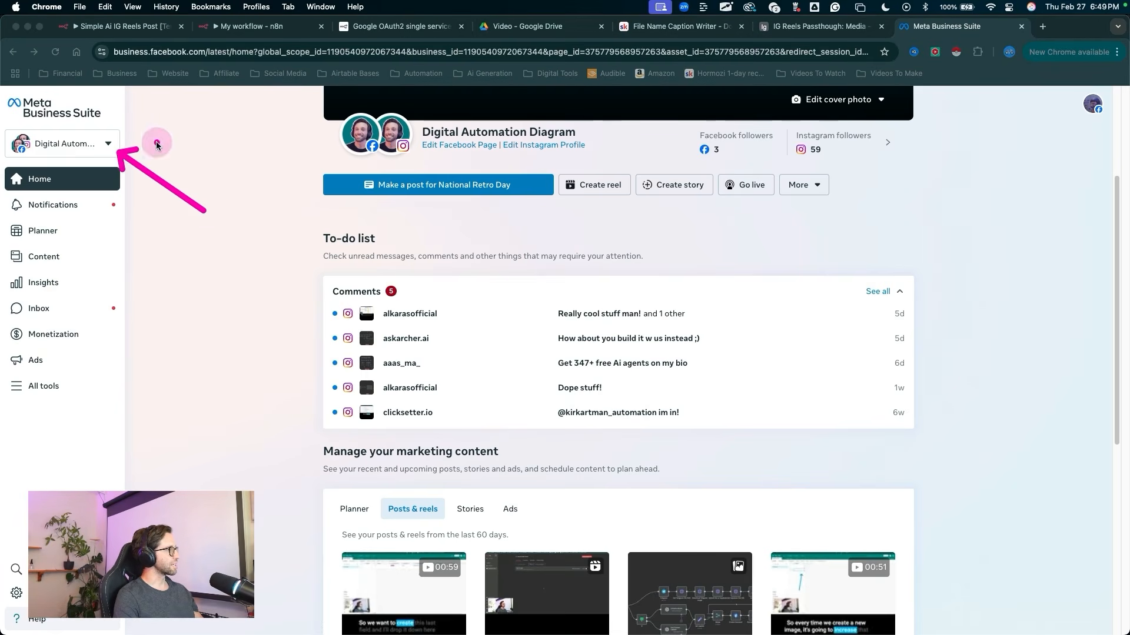
{"action": "key", "text": "Escape"}
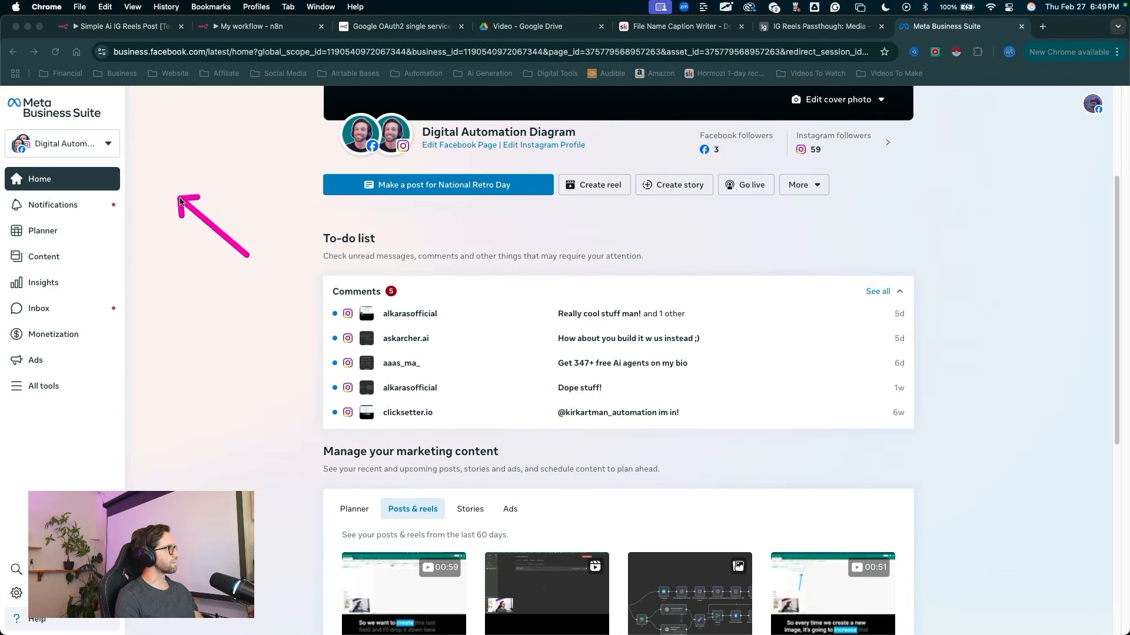
Step: Check which Facebook Page and Instagram account are linked in the Digital Automation Diagram business portfolio
{"action": "left_click", "coordinate": [107, 143]}
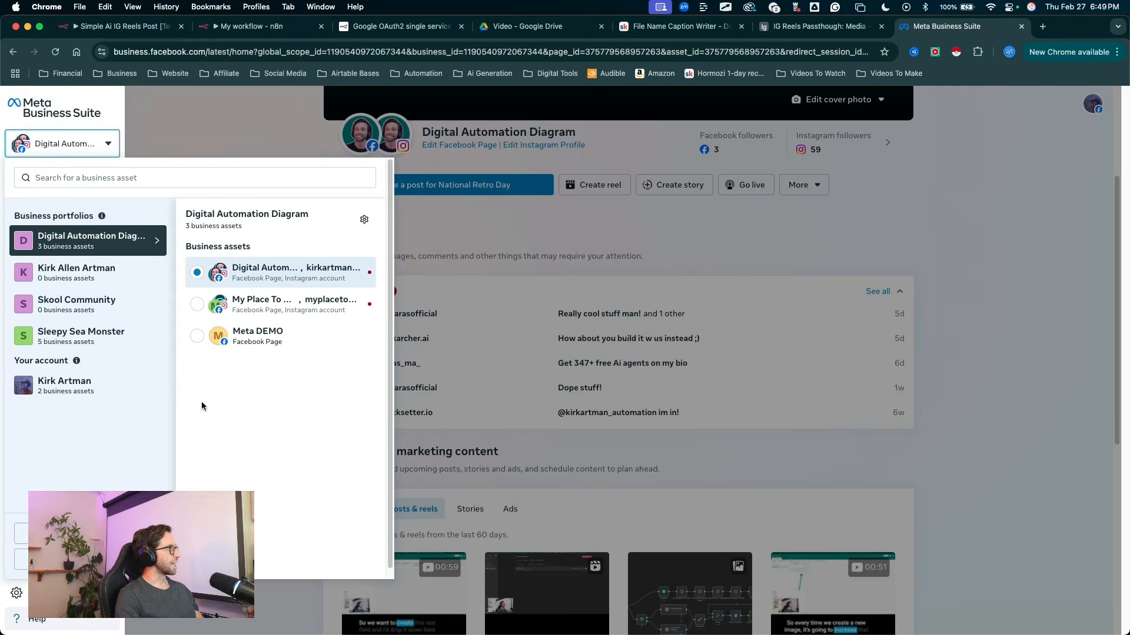
{"action": "mouse_move", "coordinate": [207, 422]}
{"action": "left_mouse_down"}
{"action": "mouse_move", "coordinate": [202, 291]}
{"action": "mouse_move", "coordinate": [120, 233]}
{"action": "mouse_move", "coordinate": [71, 250]}
{"action": "mouse_move", "coordinate": [250, 223]}
{"action": "mouse_move", "coordinate": [226, 257]}
{"action": "mouse_move", "coordinate": [229, 343]}
{"action": "mouse_move", "coordinate": [236, 270]}
{"action": "left_mouse_up"}
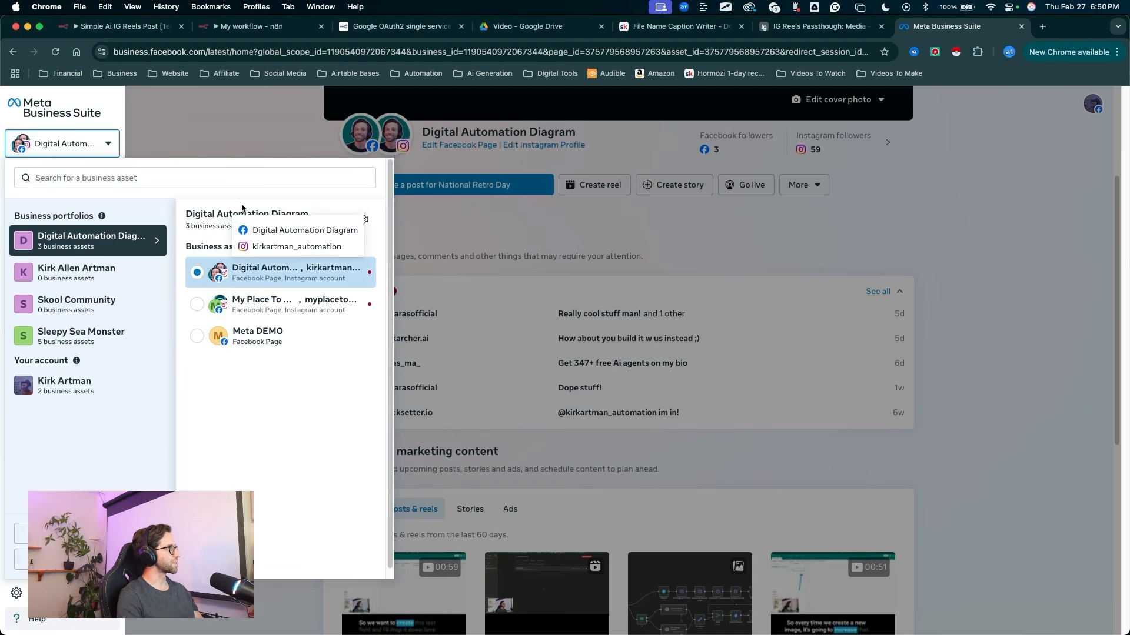
{"action": "left_click", "coordinate": [250, 153]}
{"action": "left_click_drag", "start_coordinate": [238, 169], "coordinate": [344, 137]}
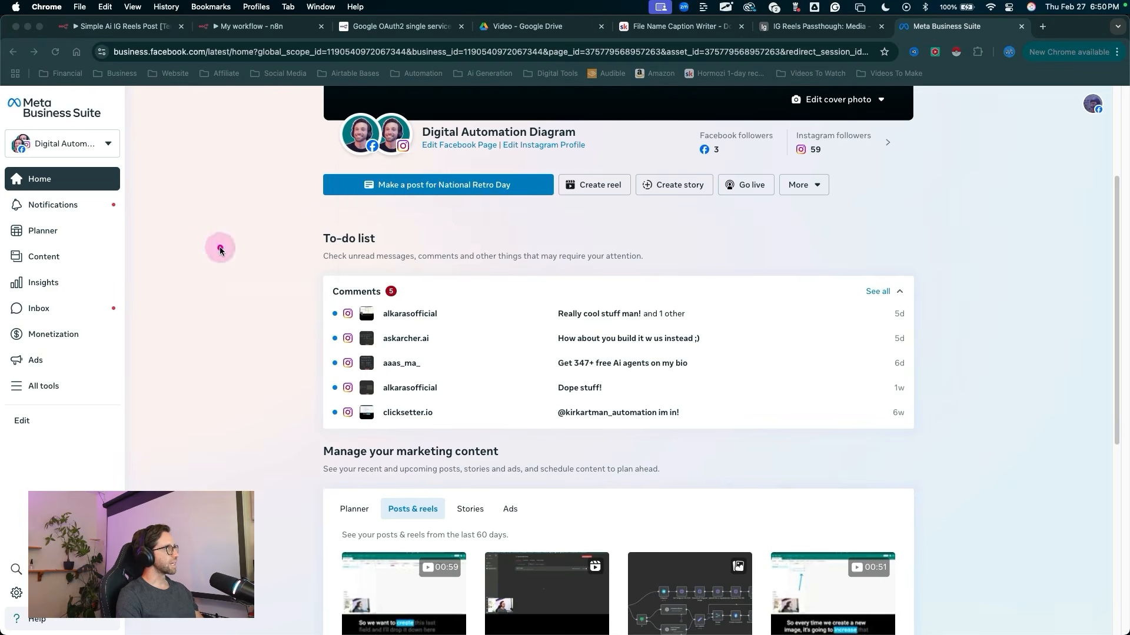
{"action": "left_click_drag", "start_coordinate": [481, 250], "coordinate": [410, 156]}
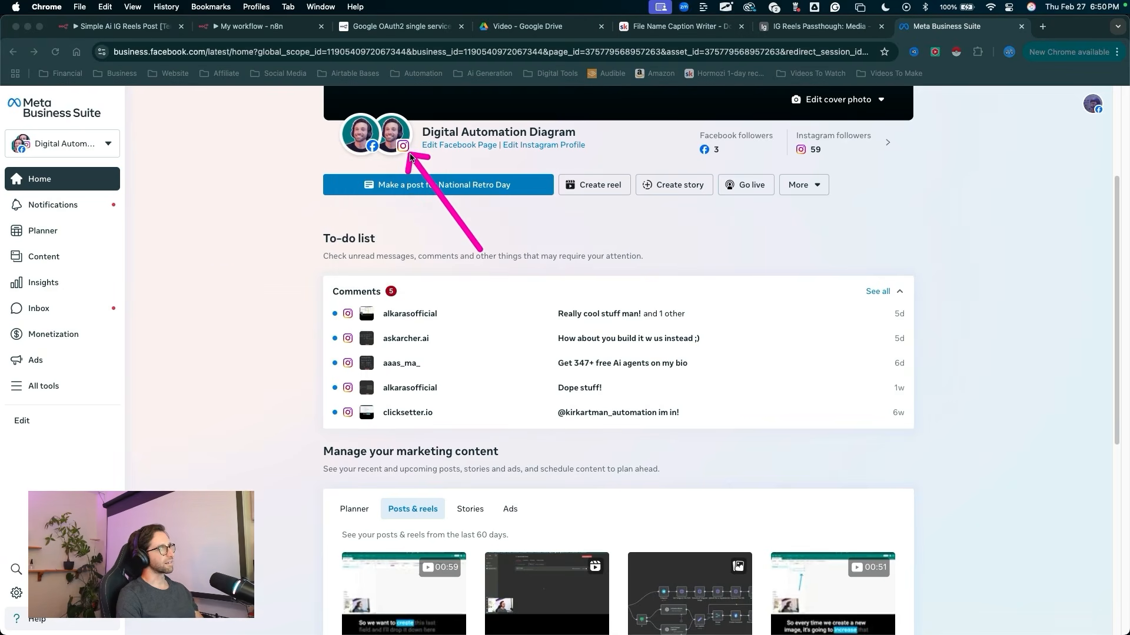
{"action": "left_click", "coordinate": [312, 191]}
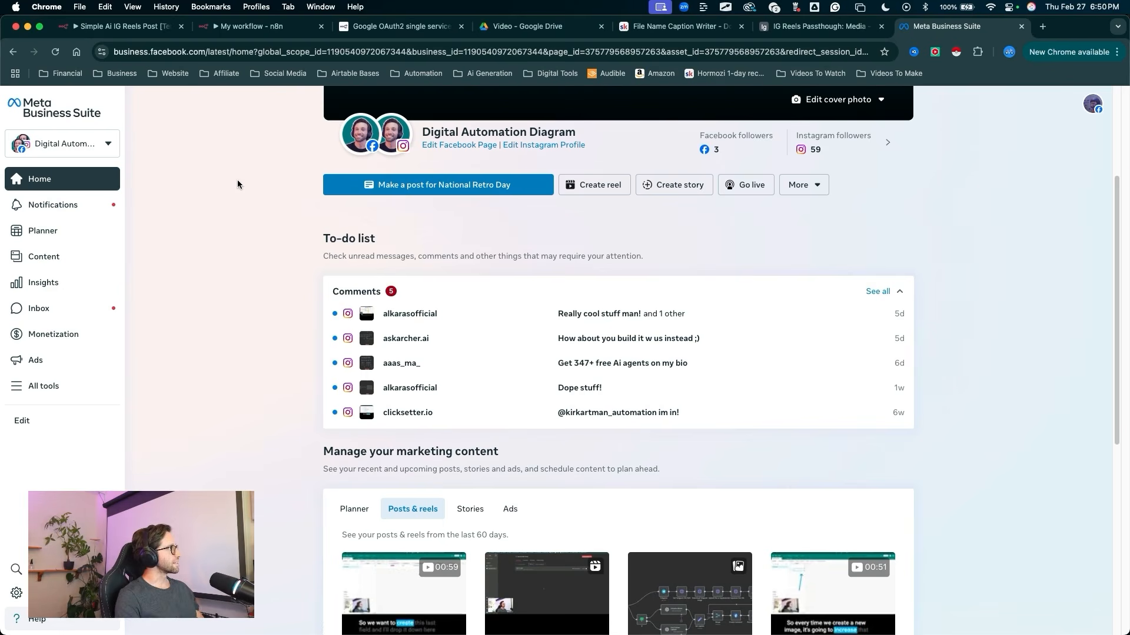
Step: Look over the Digital Automation Diagram Facebook Page and close its browser tab
{"action": "mouse_move", "coordinate": [238, 184]}
{"action": "left_mouse_down"}
{"action": "mouse_move", "coordinate": [51, 207]}
{"action": "mouse_move", "coordinate": [26, 225]}
{"action": "mouse_move", "coordinate": [57, 241]}
{"action": "mouse_move", "coordinate": [60, 352]}
{"action": "mouse_move", "coordinate": [50, 354]}
{"action": "left_mouse_up"}
{"action": "key", "text": "Escape"}
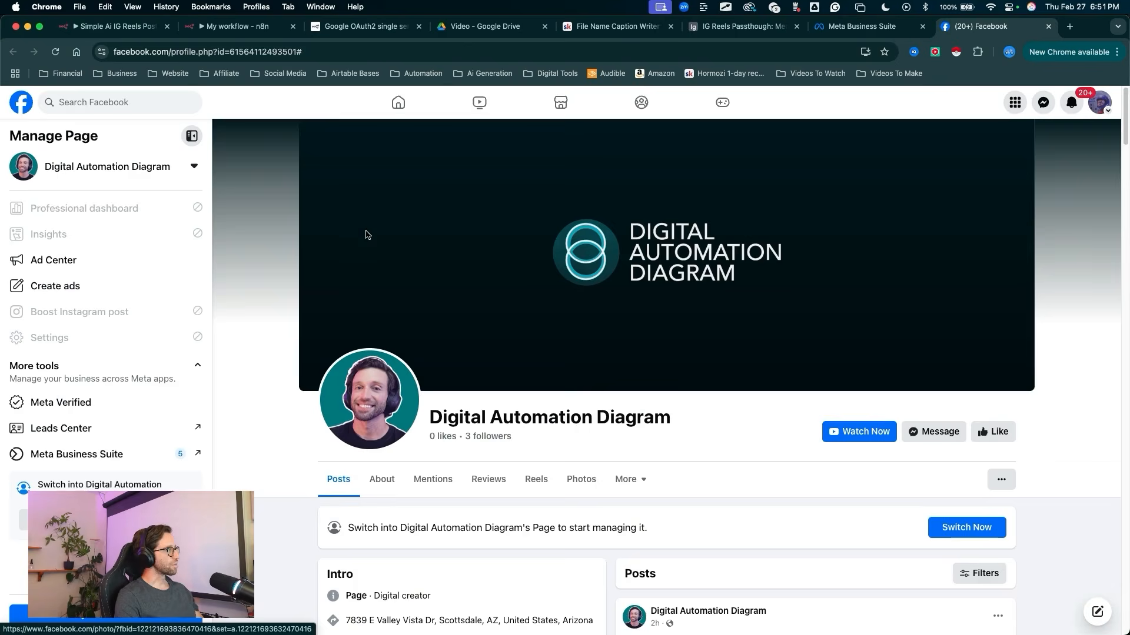
{"action": "scroll", "coordinate": [366, 239], "scroll_direction": "down", "scroll_amount": 3}
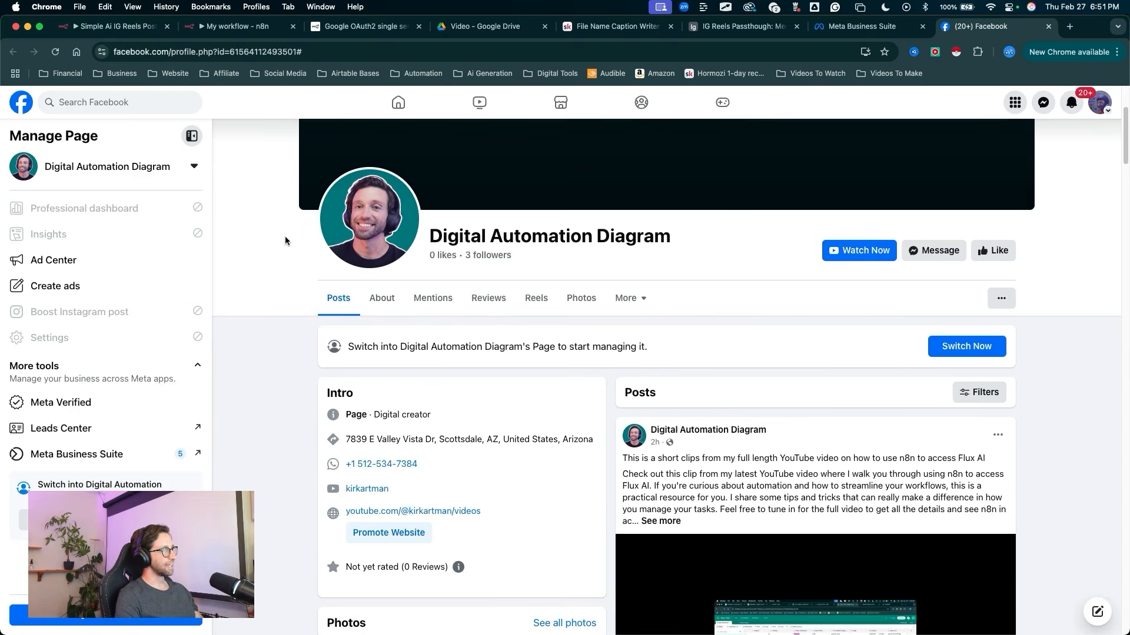
{"action": "key", "text": "super+w"}
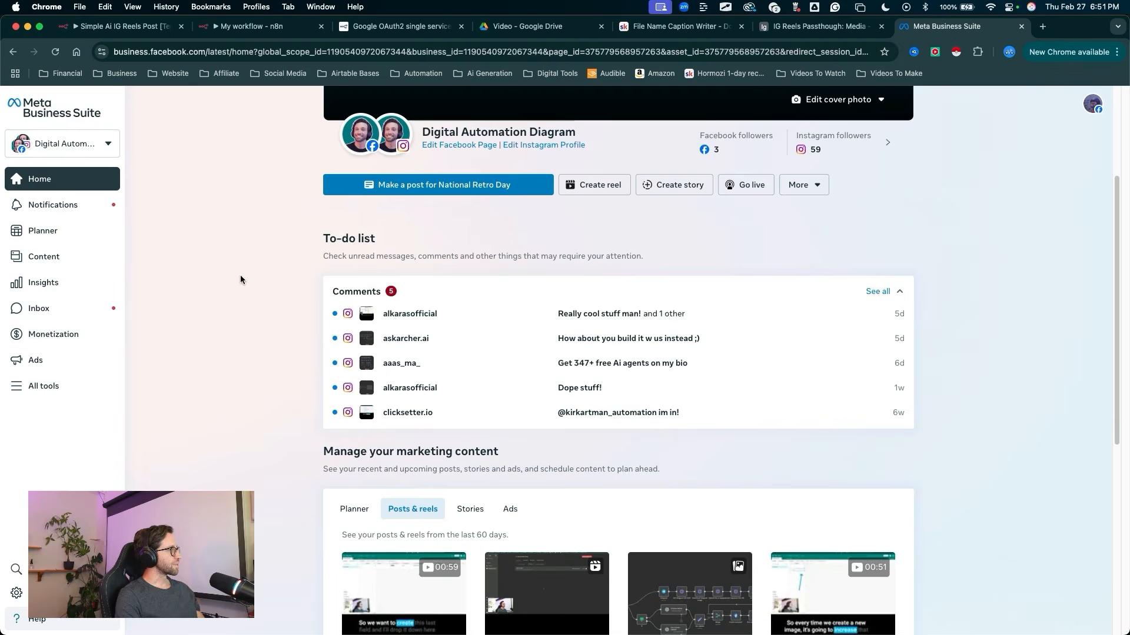
Step: Open the Meta for Developers site, developers.facebook.com, in a new browser tab
{"action": "left_click", "coordinate": [1042, 27]}
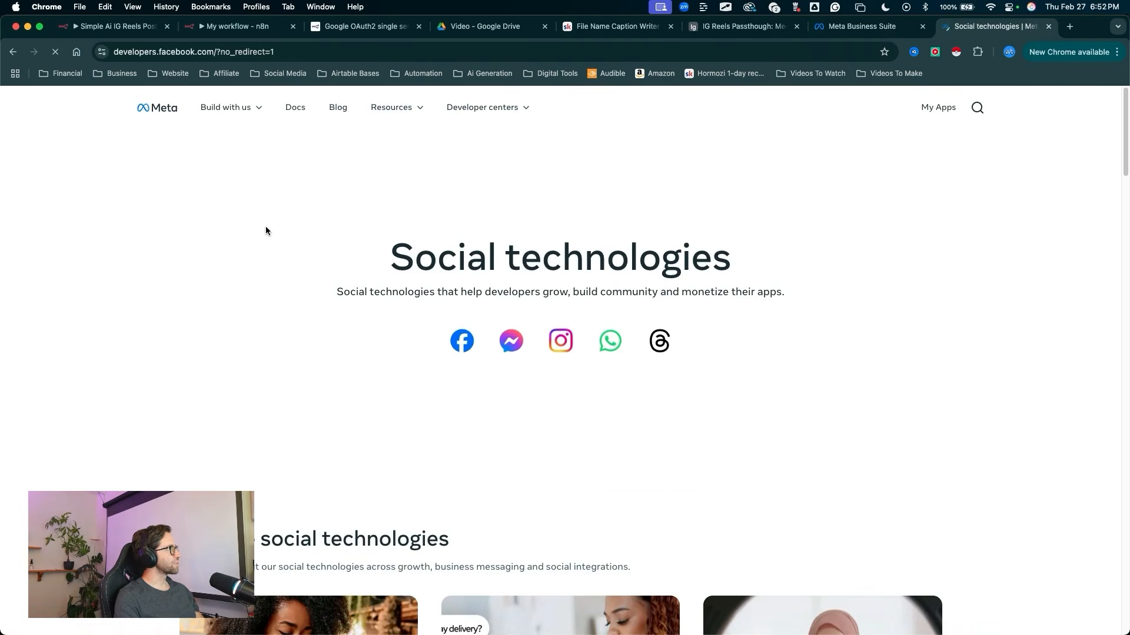
{"action": "mouse_move", "coordinate": [127, 206]}
{"action": "left_mouse_down"}
{"action": "mouse_move", "coordinate": [139, 63]}
{"action": "mouse_move", "coordinate": [208, 56]}
{"action": "left_mouse_up"}
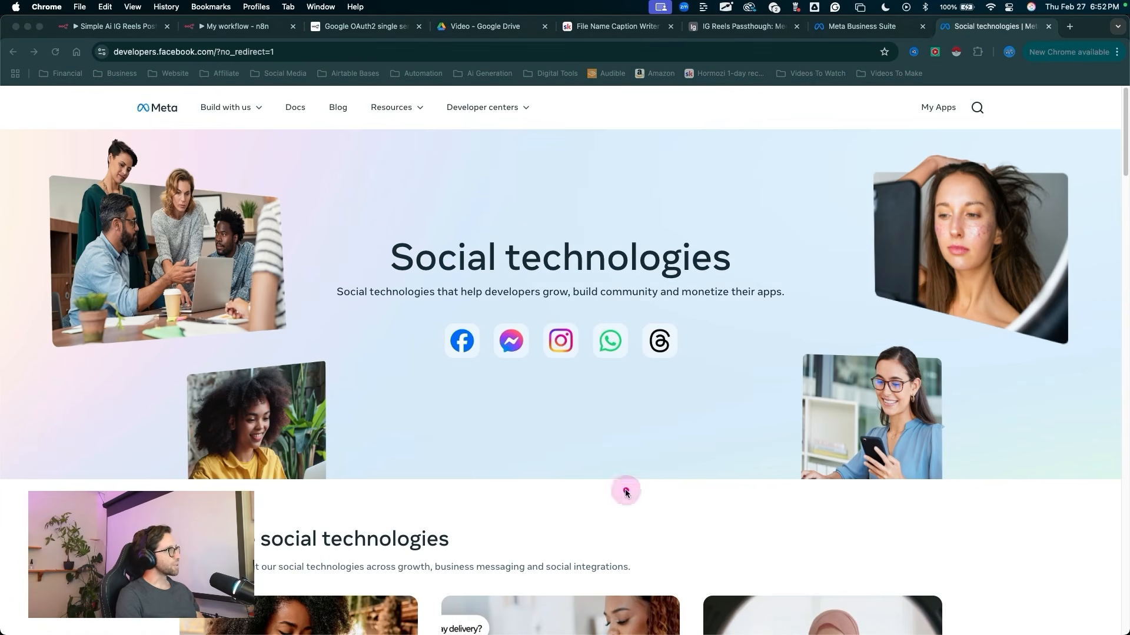
{"action": "mouse_move", "coordinate": [625, 493]}
{"action": "left_mouse_down"}
{"action": "mouse_move", "coordinate": [383, 494]}
{"action": "mouse_move", "coordinate": [673, 273]}
{"action": "mouse_move", "coordinate": [443, 492]}
{"action": "left_mouse_up"}
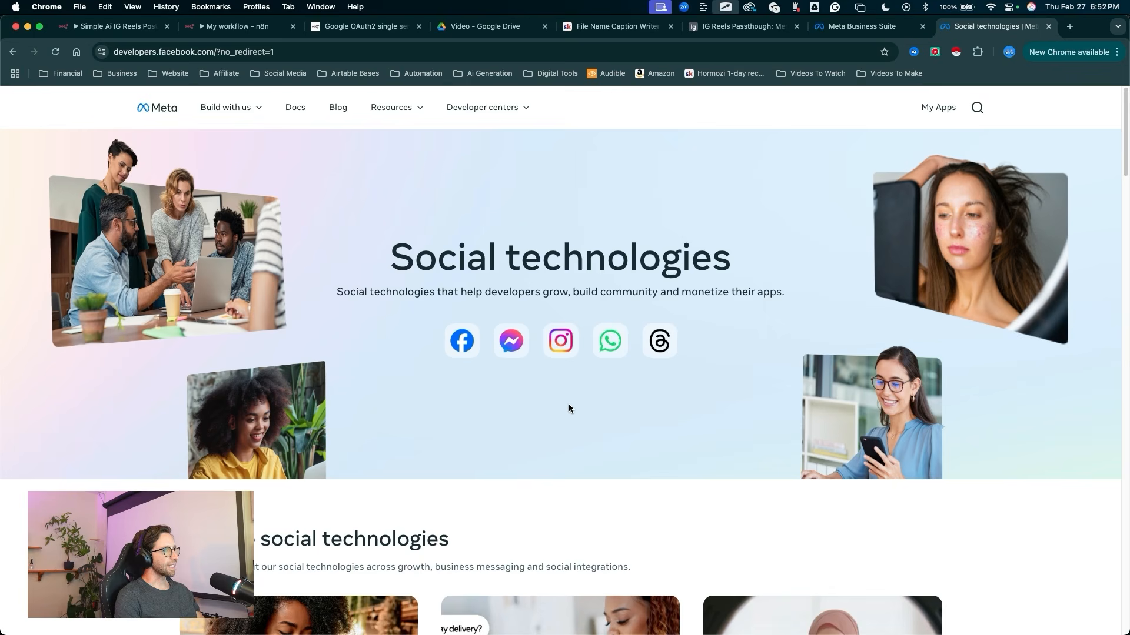
{"action": "left_click", "coordinate": [609, 500]}
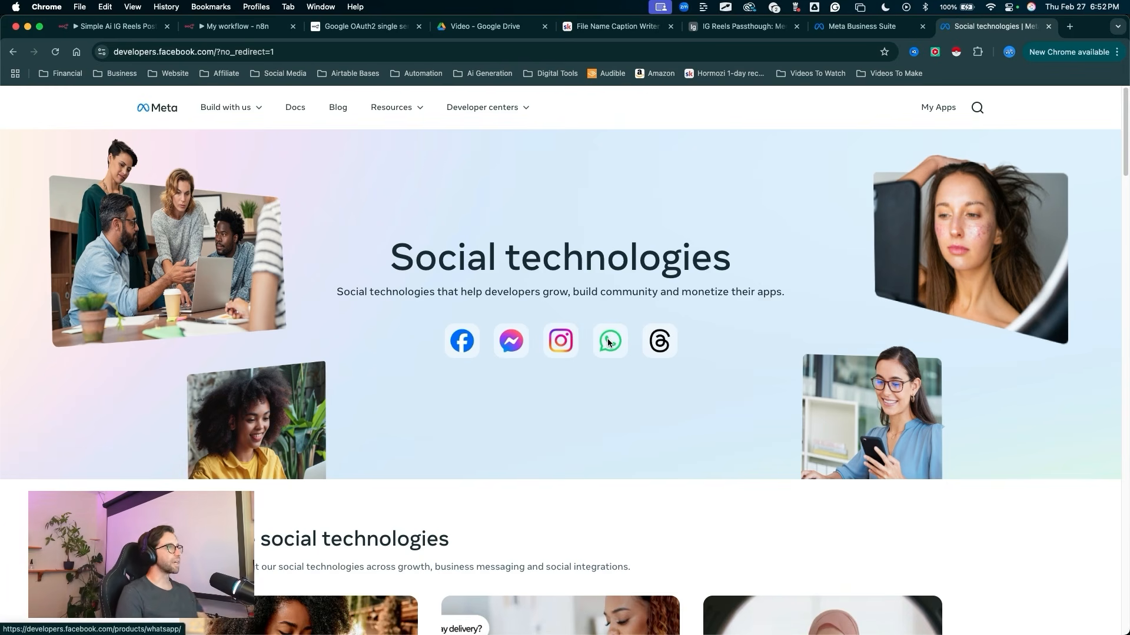
{"action": "mouse_move", "coordinate": [479, 495]}
{"action": "left_mouse_down"}
{"action": "mouse_move", "coordinate": [474, 481]}
{"action": "mouse_move", "coordinate": [652, 343]}
{"action": "mouse_move", "coordinate": [639, 352]}
{"action": "left_mouse_up"}
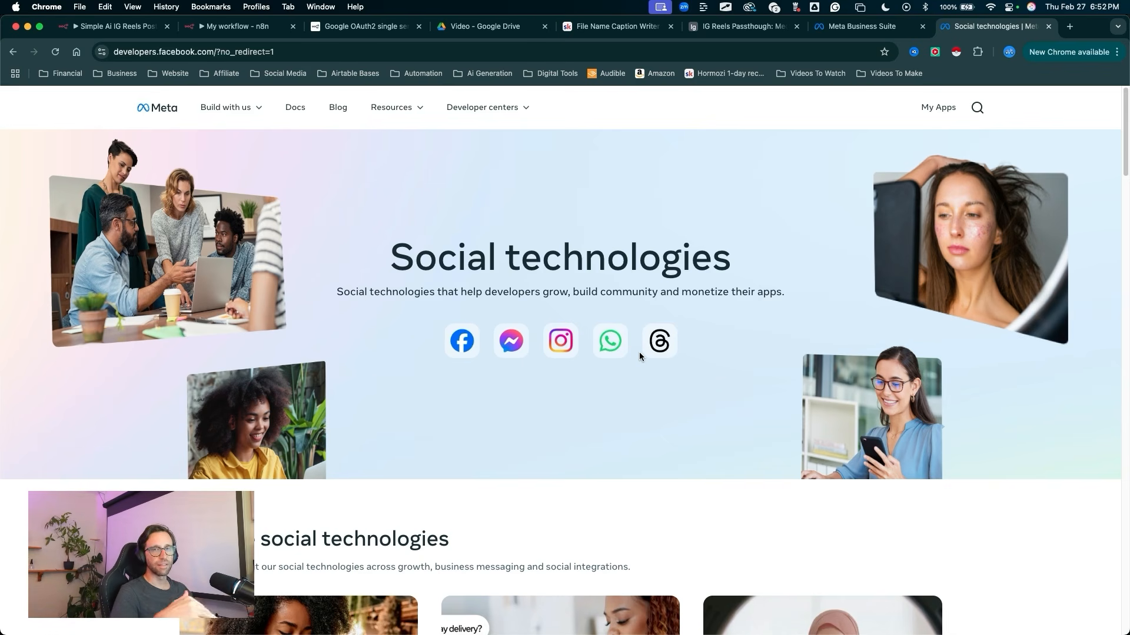
{"action": "mouse_move", "coordinate": [507, 471]}
{"action": "left_mouse_down"}
{"action": "mouse_move", "coordinate": [517, 338]}
{"action": "mouse_move", "coordinate": [667, 368]}
{"action": "left_mouse_up"}
{"action": "key", "text": "Escape"}
{"action": "key", "text": "ctrl+a"}
{"action": "key", "text": "Escape"}
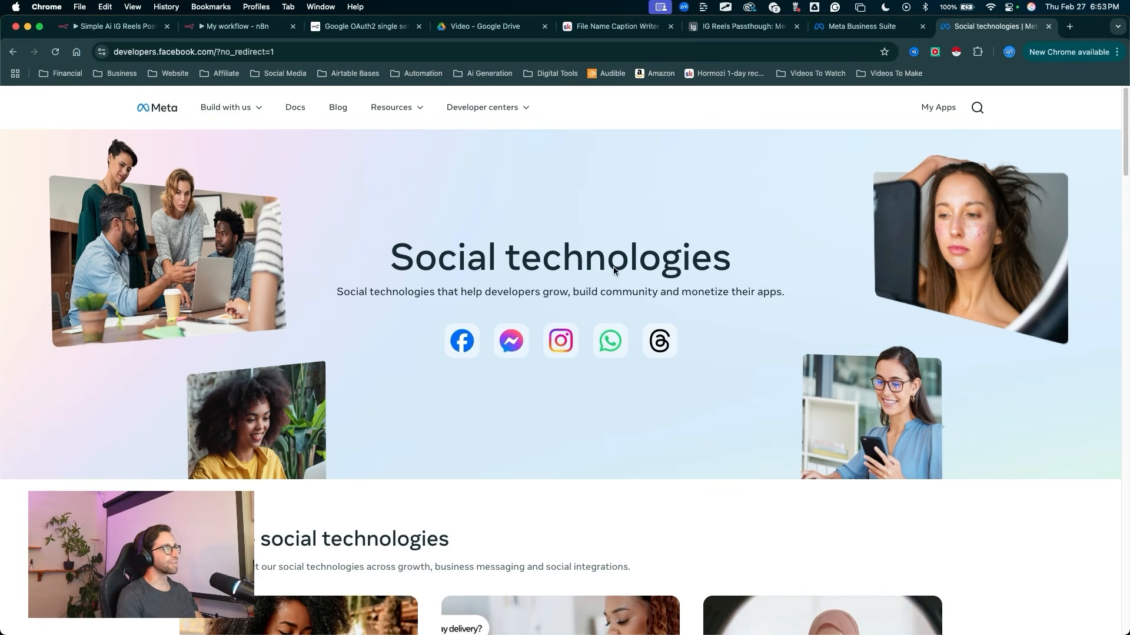
Step: Open the developer account's list of apps and locate the option for creating an app
{"action": "left_click_drag", "start_coordinate": [682, 333], "coordinate": [936, 116]}
{"action": "left_click", "coordinate": [936, 111]}
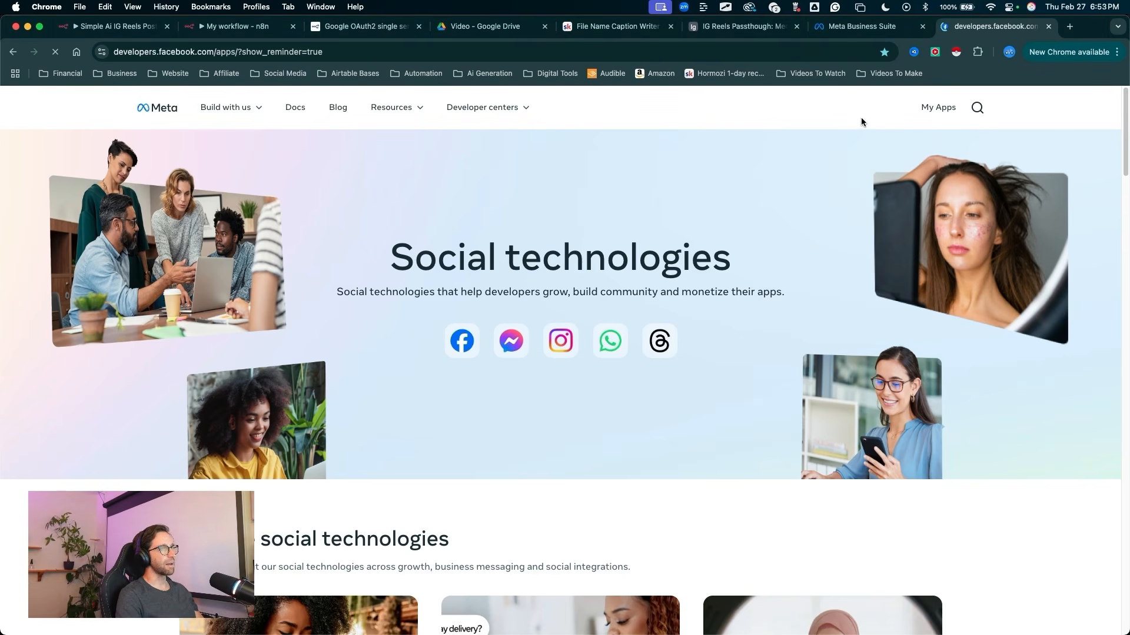
{"action": "mouse_move", "coordinate": [626, 469]}
{"action": "left_mouse_down"}
{"action": "mouse_move", "coordinate": [444, 469]}
{"action": "mouse_move", "coordinate": [775, 339]}
{"action": "mouse_move", "coordinate": [921, 306]}
{"action": "mouse_move", "coordinate": [445, 375]}
{"action": "mouse_move", "coordinate": [676, 285]}
{"action": "mouse_move", "coordinate": [416, 499]}
{"action": "mouse_move", "coordinate": [449, 315]}
{"action": "mouse_move", "coordinate": [474, 492]}
{"action": "left_mouse_up"}
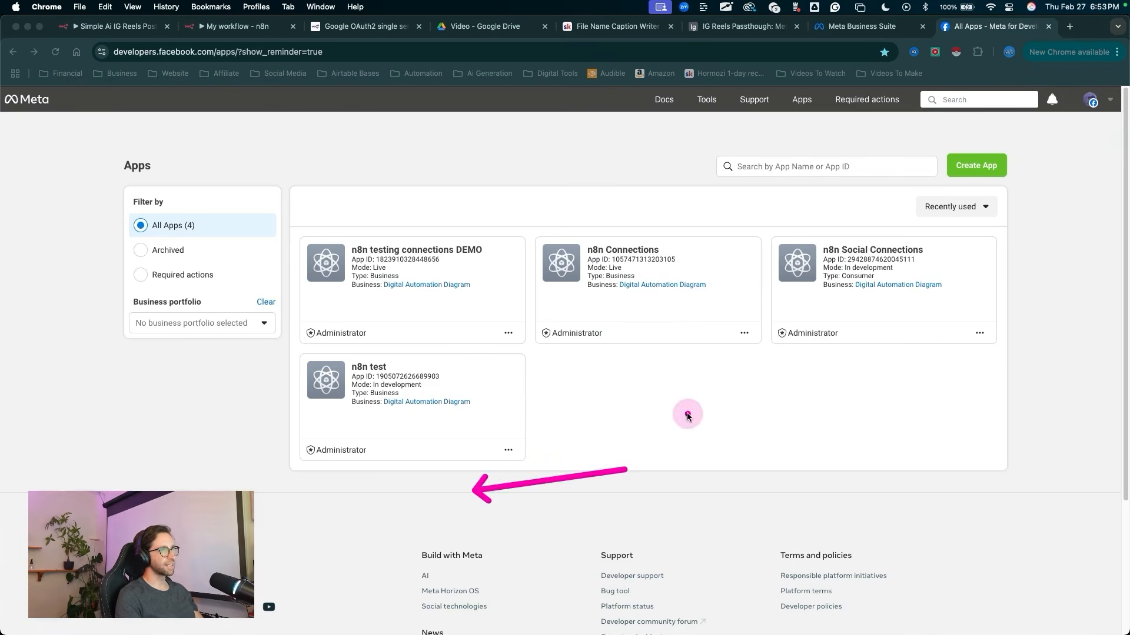
{"action": "left_click", "coordinate": [687, 416]}
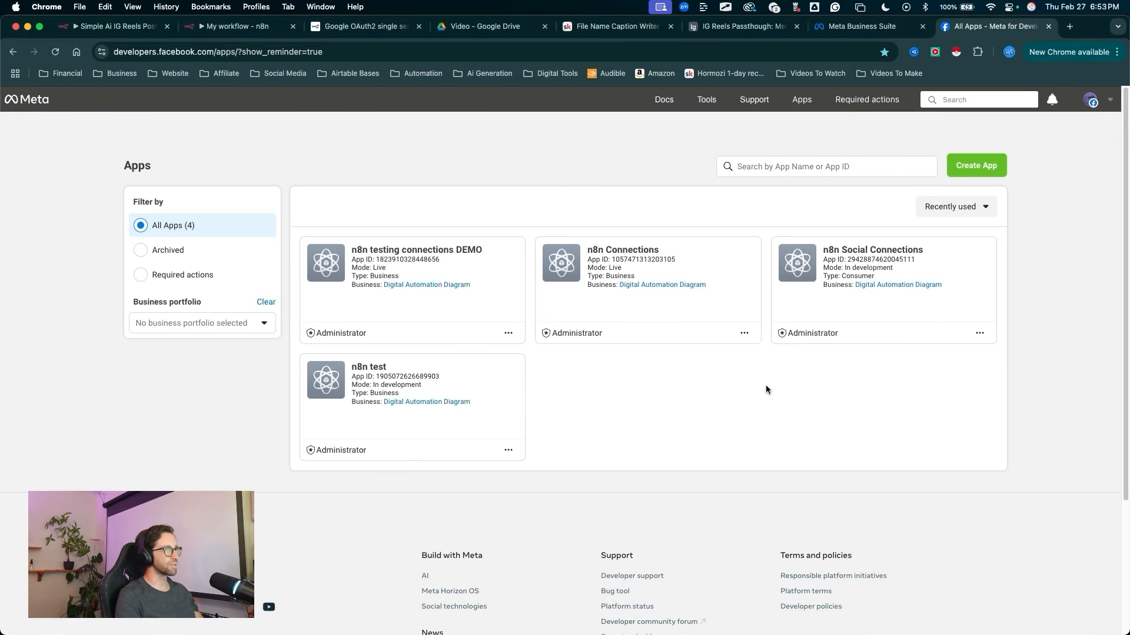
{"action": "left_click_drag", "start_coordinate": [885, 407], "coordinate": [981, 171]}
{"action": "key", "text": "Escape"}
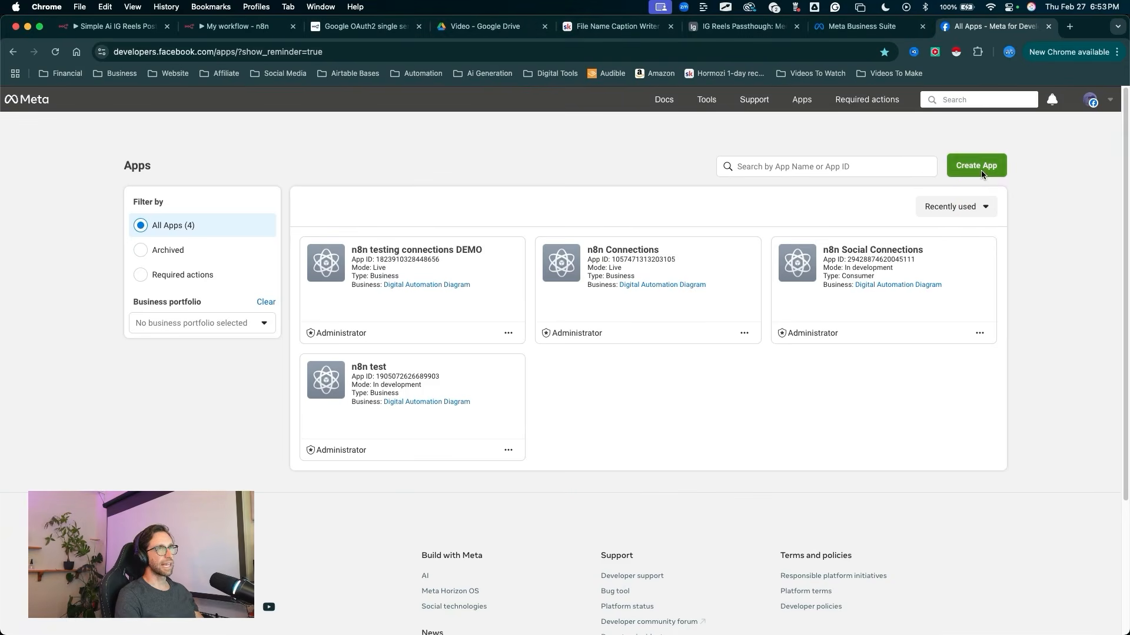
Step: Start a new app, name it "n8n video testing posting auto" and continue past the app details
{"action": "left_click", "coordinate": [982, 171]}
{"action": "left_click_drag", "start_coordinate": [157, 291], "coordinate": [287, 234]}
{"action": "key", "text": "Escape"}
{"action": "left_click", "coordinate": [290, 241]}
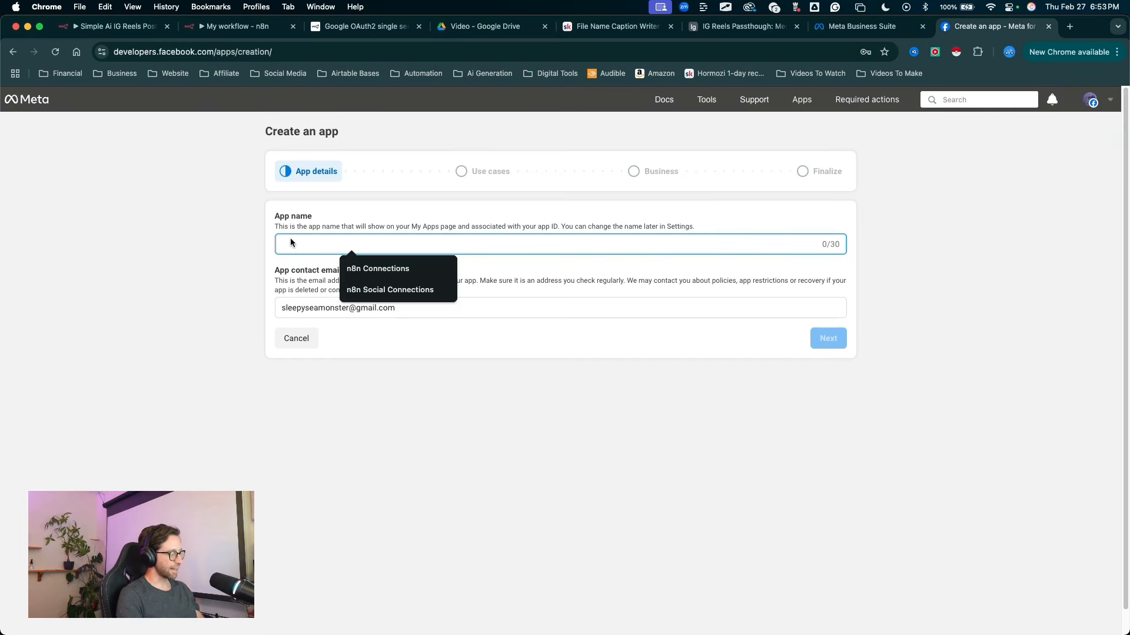
{"action": "type", "text": "n8n "}
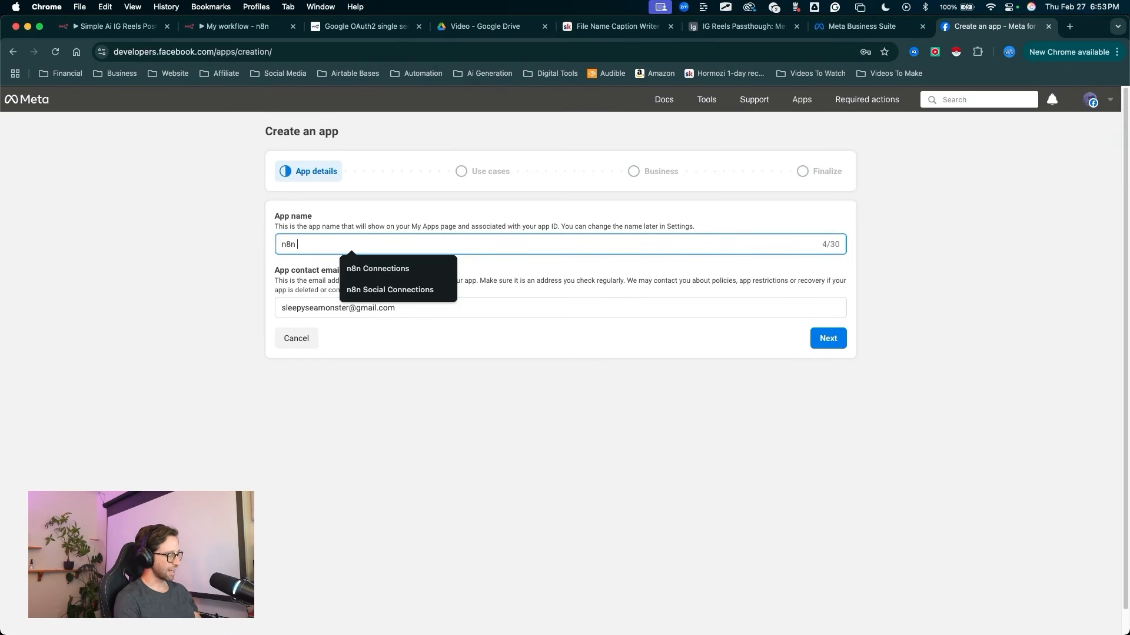
{"action": "type", "text": "video testing "}
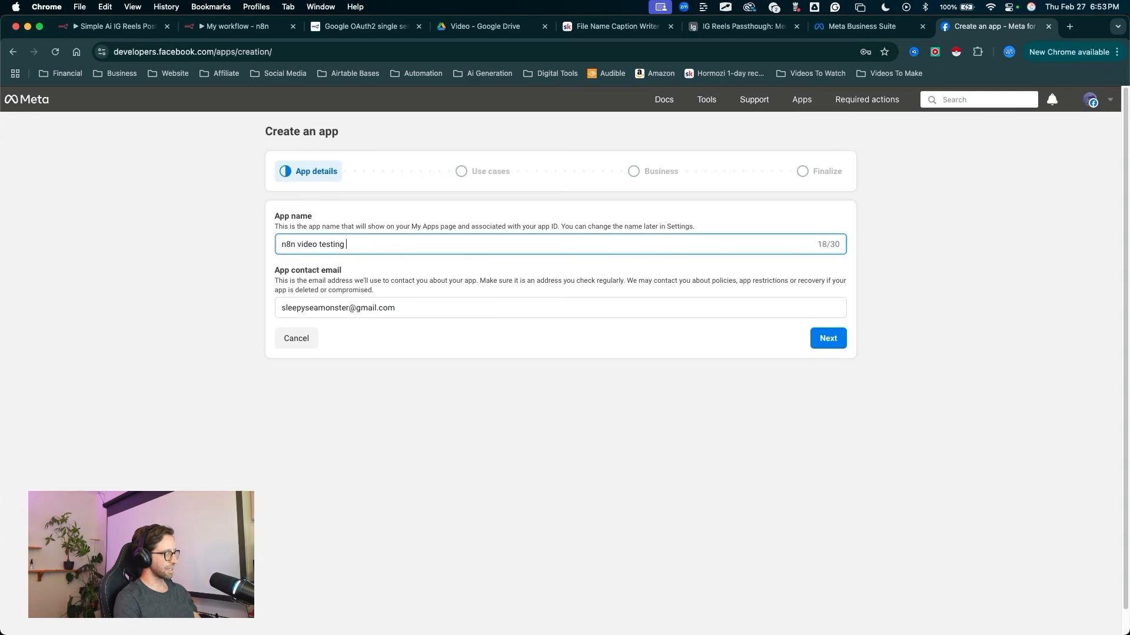
{"action": "type", "text": "posting auto"}
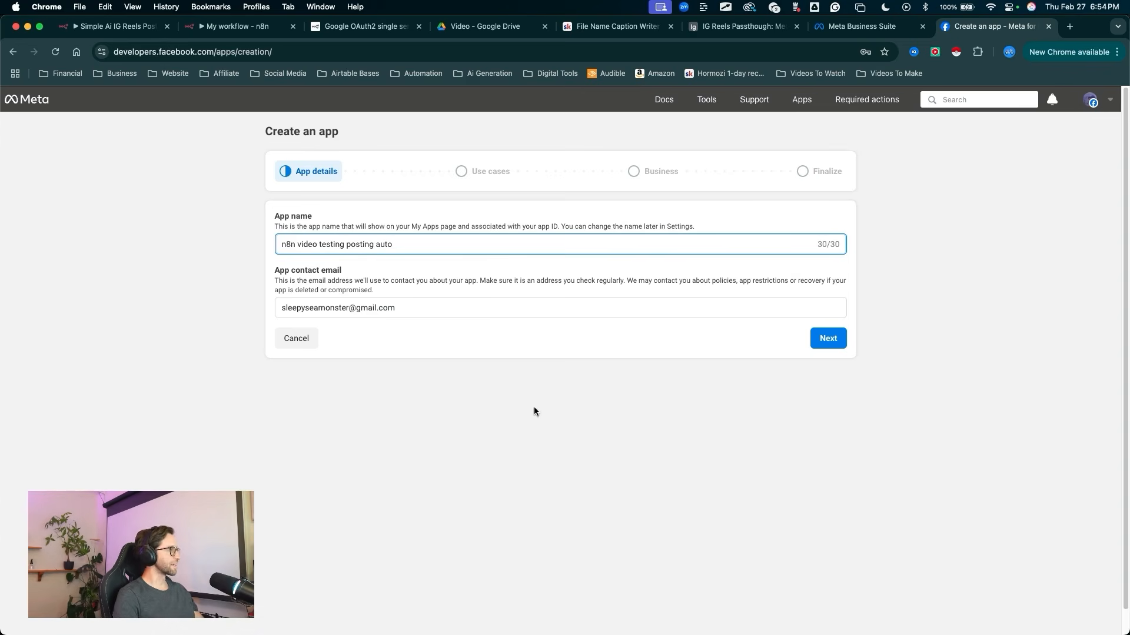
{"action": "mouse_move", "coordinate": [350, 435]}
{"action": "left_mouse_down"}
{"action": "mouse_move", "coordinate": [353, 235]}
{"action": "mouse_move", "coordinate": [336, 253]}
{"action": "left_mouse_up"}
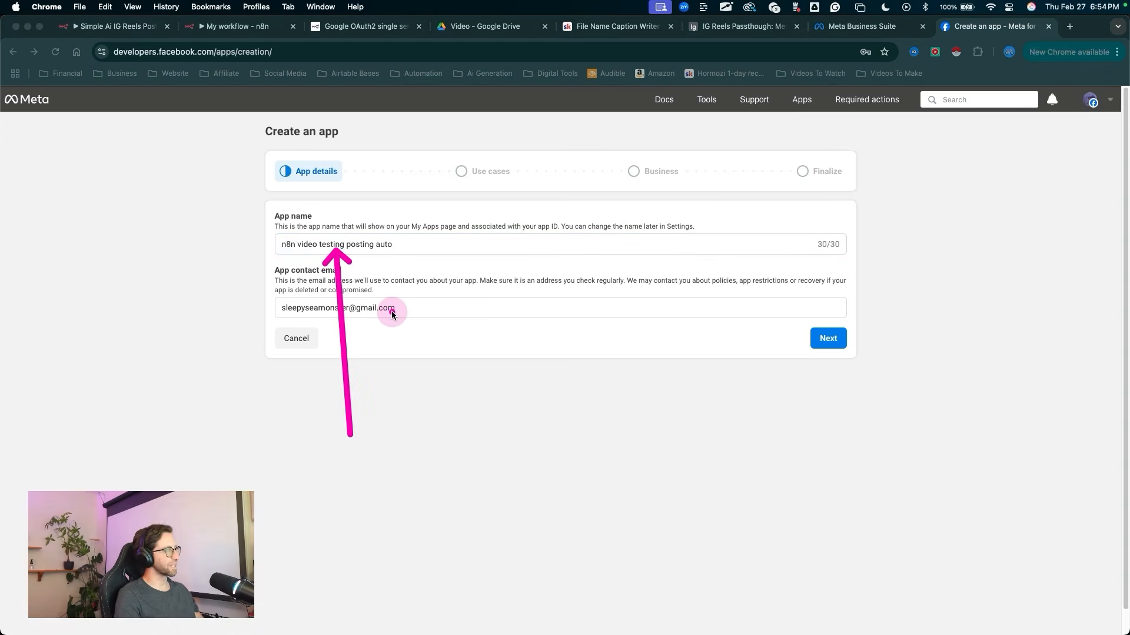
{"action": "key", "text": "Escape"}
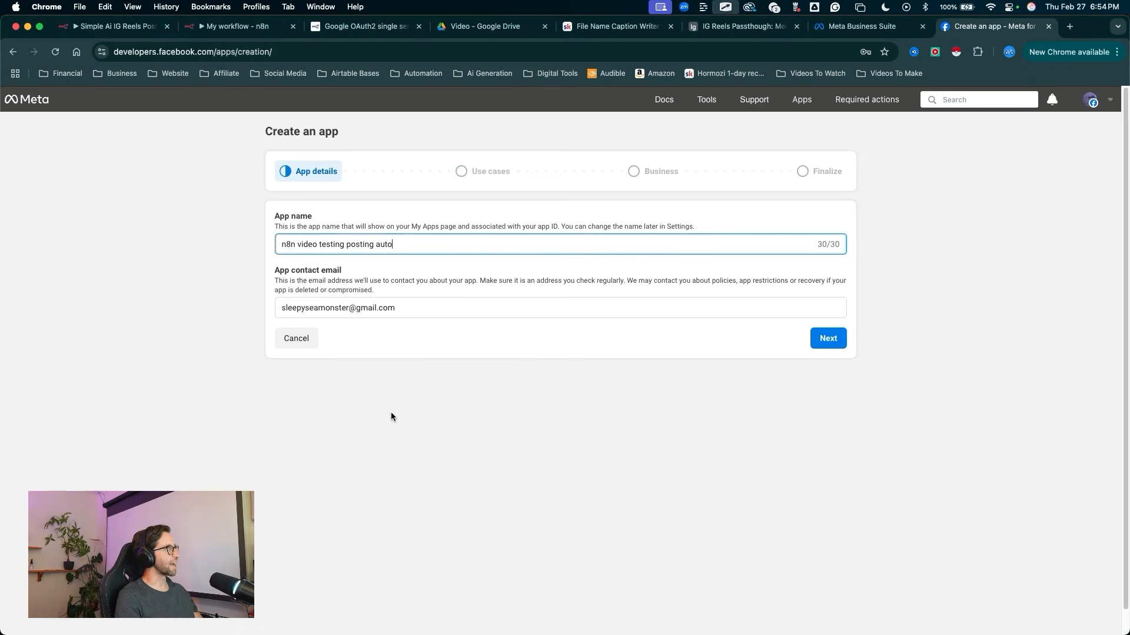
{"action": "left_click_drag", "start_coordinate": [605, 559], "coordinate": [820, 353]}
{"action": "key", "text": "Escape"}
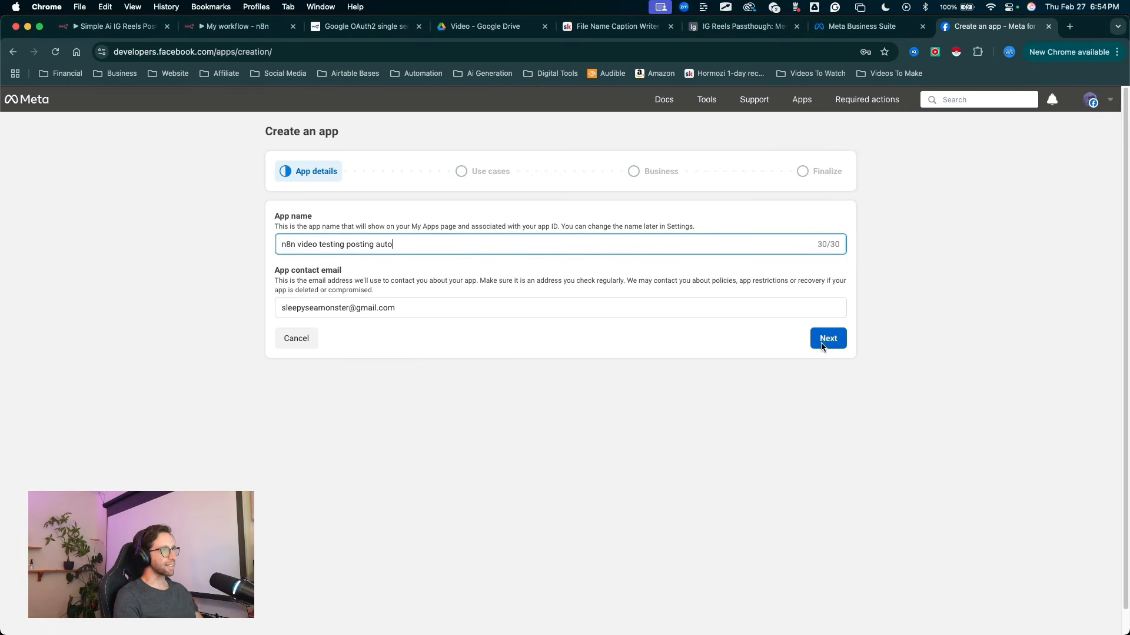
{"action": "left_click", "coordinate": [827, 339]}
Step: Select a use case for the new app and continue to the app type selection
{"action": "mouse_move", "coordinate": [141, 254]}
{"action": "left_mouse_down"}
{"action": "mouse_move", "coordinate": [292, 473]}
{"action": "mouse_move", "coordinate": [296, 507]}
{"action": "left_mouse_up"}
{"action": "key", "text": "Escape"}
{"action": "left_click", "coordinate": [296, 507]}
{"action": "left_click_drag", "start_coordinate": [979, 474], "coordinate": [845, 551]}
{"action": "key", "text": "Escape"}
{"action": "left_click", "coordinate": [840, 557]}
Step: Choose Business as the app type and continue to the final app details
{"action": "mouse_move", "coordinate": [213, 341]}
{"action": "left_mouse_down"}
{"action": "mouse_move", "coordinate": [416, 210]}
{"action": "mouse_move", "coordinate": [422, 195]}
{"action": "left_mouse_up"}
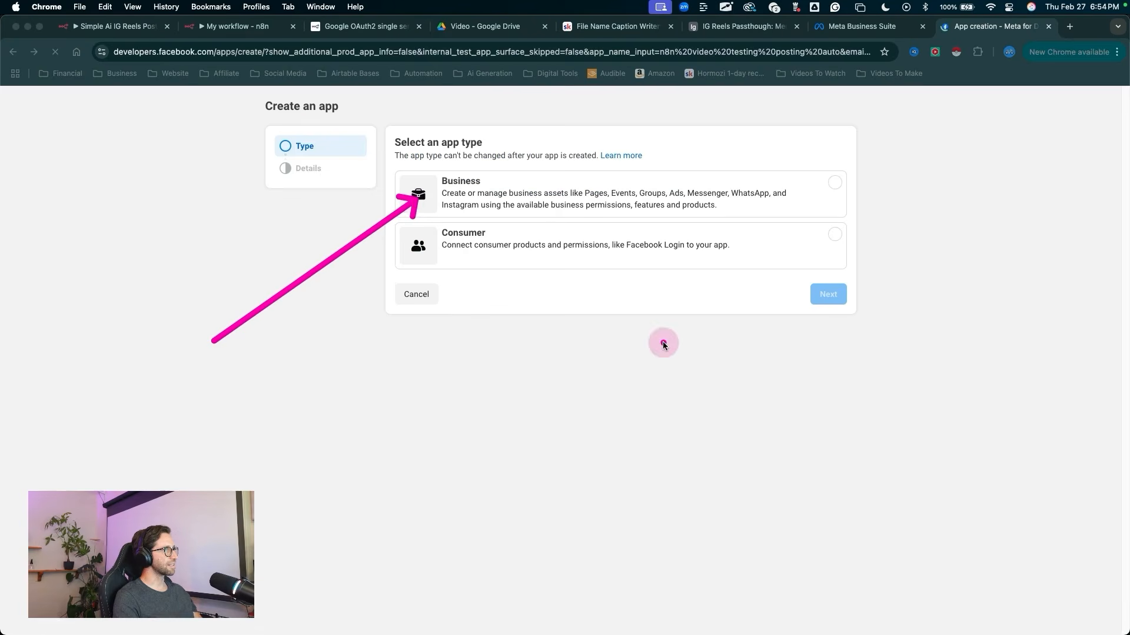
{"action": "key", "text": "Escape"}
{"action": "left_click", "coordinate": [621, 206]}
{"action": "left_click_drag", "start_coordinate": [817, 414], "coordinate": [829, 335]}
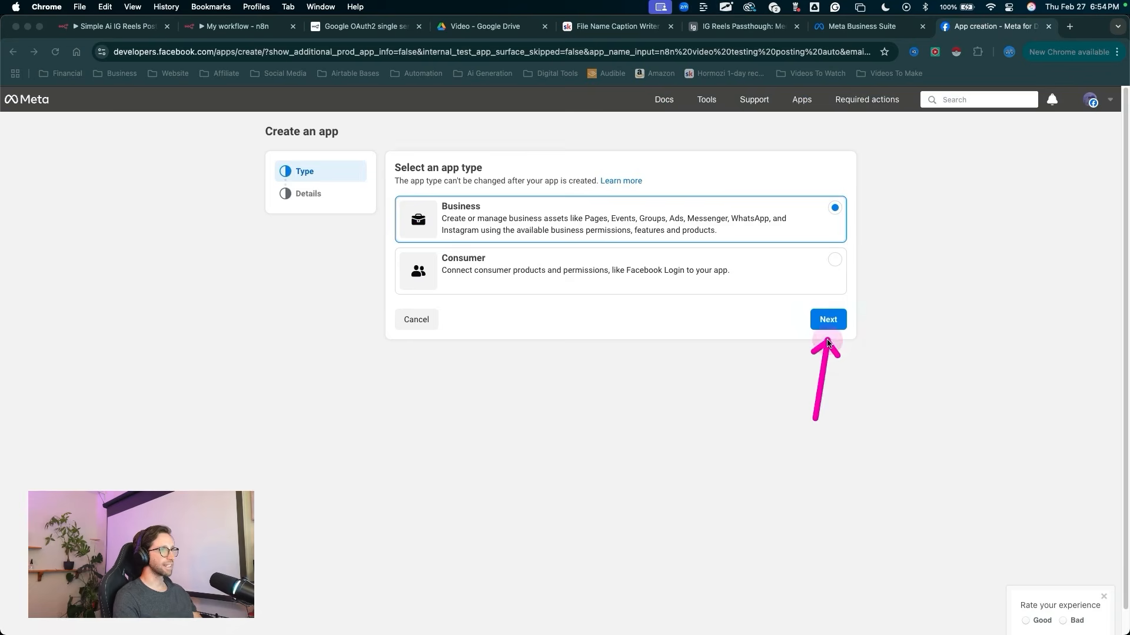
{"action": "key", "text": "Escape"}
{"action": "left_click", "coordinate": [828, 319]}
Step: Create the app without a business portfolio and re-enter the account password to authorize it
{"action": "left_click_drag", "start_coordinate": [570, 501], "coordinate": [804, 391]}
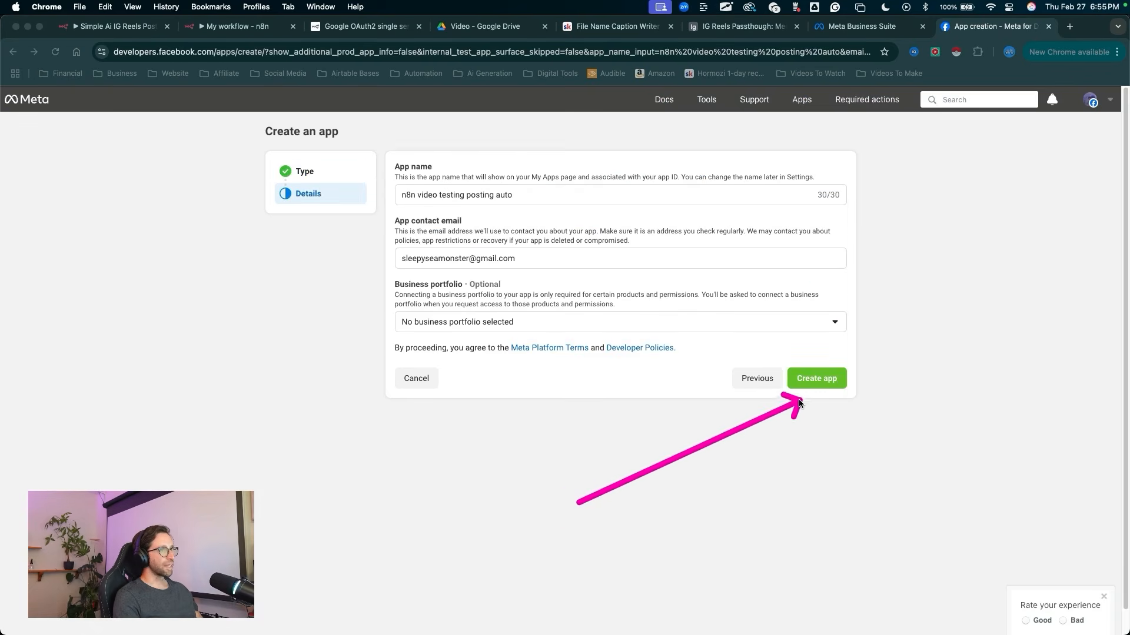
{"action": "key", "text": "Escape"}
{"action": "left_click", "coordinate": [817, 378]}
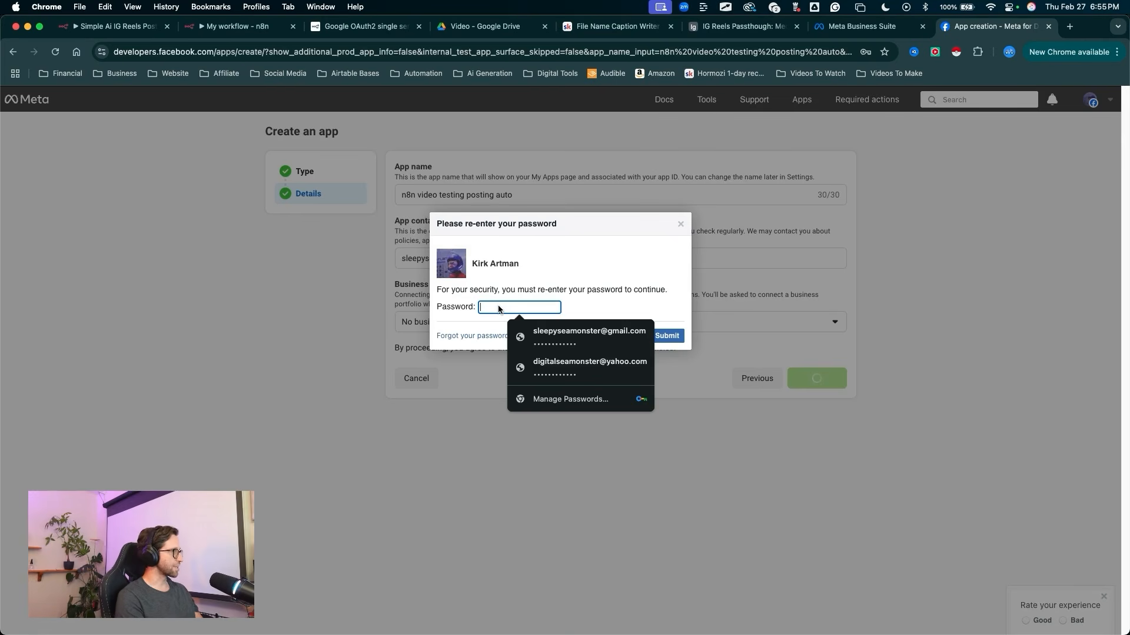
{"action": "type", "text": "••"}
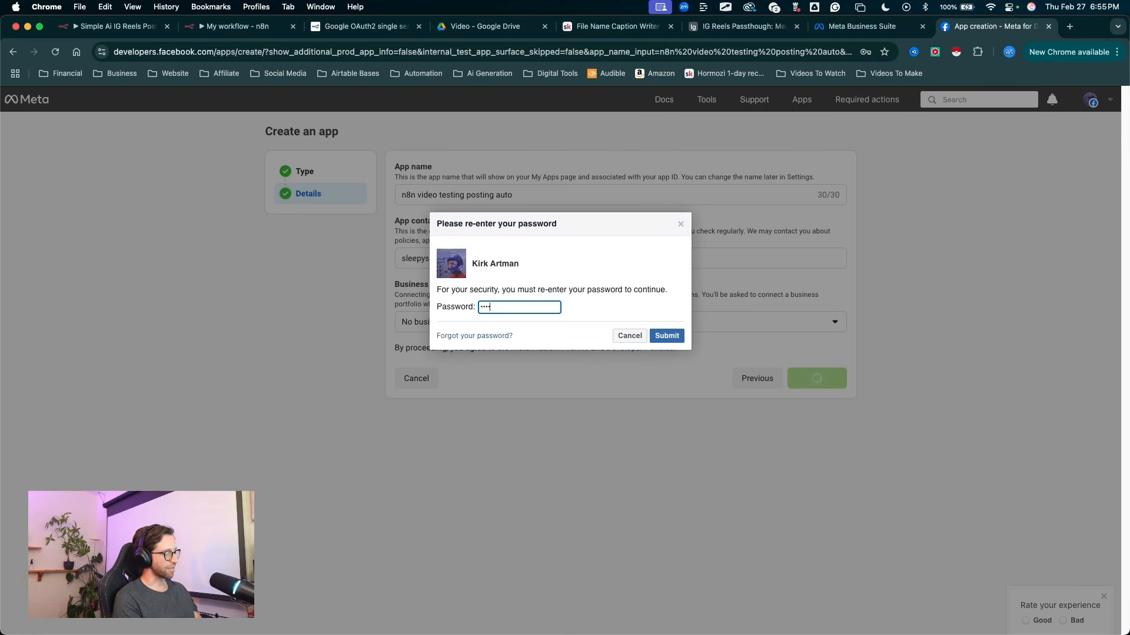
{"action": "type", "text": "••••••"}
{"action": "key", "text": "Return"}
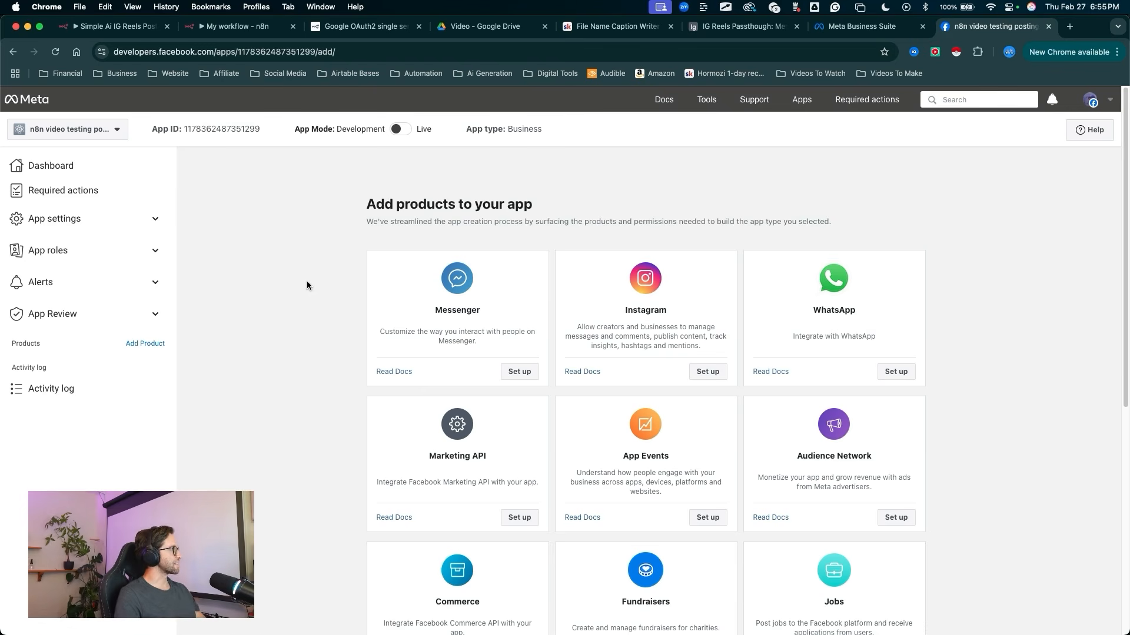
Step: Set up the Instagram product for the new app
{"action": "mouse_move", "coordinate": [310, 343]}
{"action": "left_mouse_down"}
{"action": "mouse_move", "coordinate": [47, 118]}
{"action": "mouse_move", "coordinate": [179, 140]}
{"action": "mouse_move", "coordinate": [359, 136]}
{"action": "left_mouse_up"}
{"action": "left_click_drag", "start_coordinate": [344, 272], "coordinate": [338, 144]}
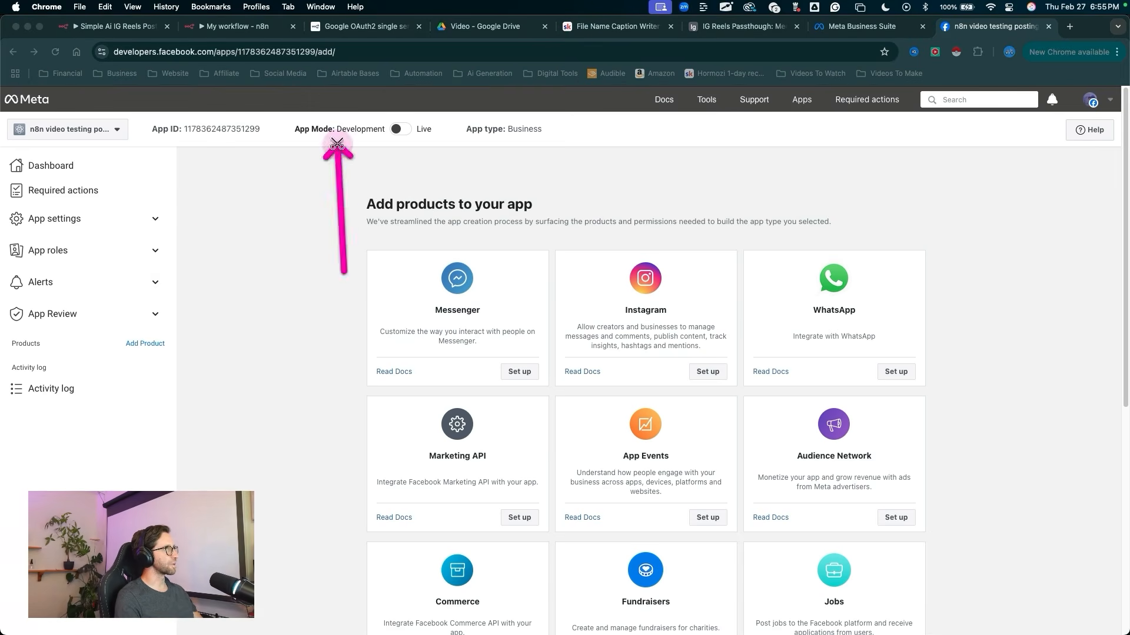
{"action": "key", "text": "Escape"}
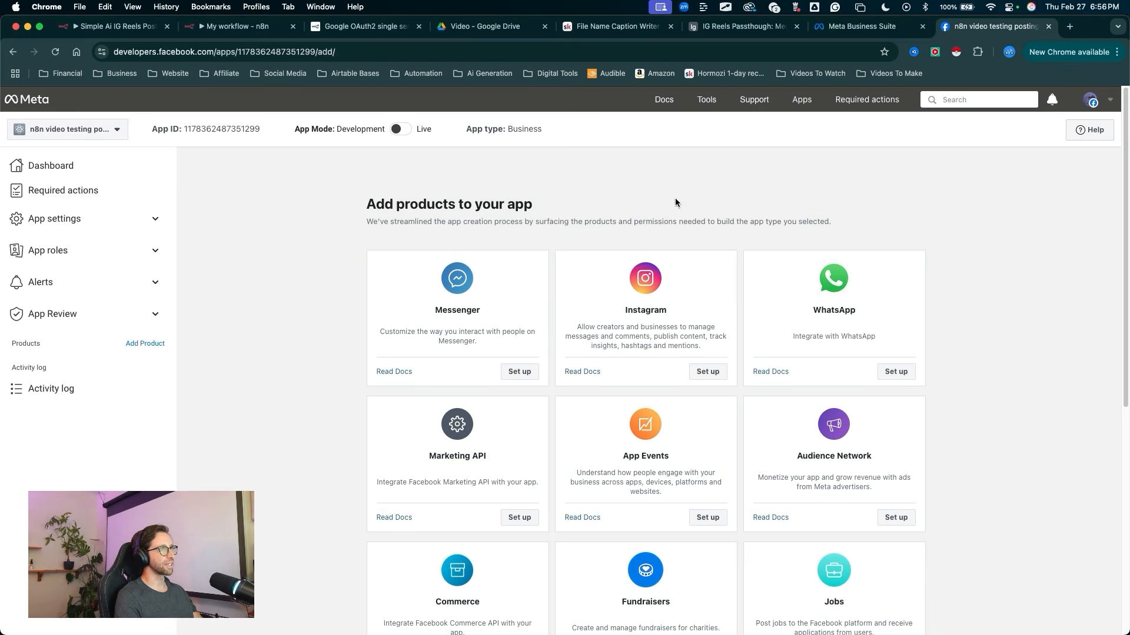
{"action": "left_click_drag", "start_coordinate": [670, 150], "coordinate": [662, 272]}
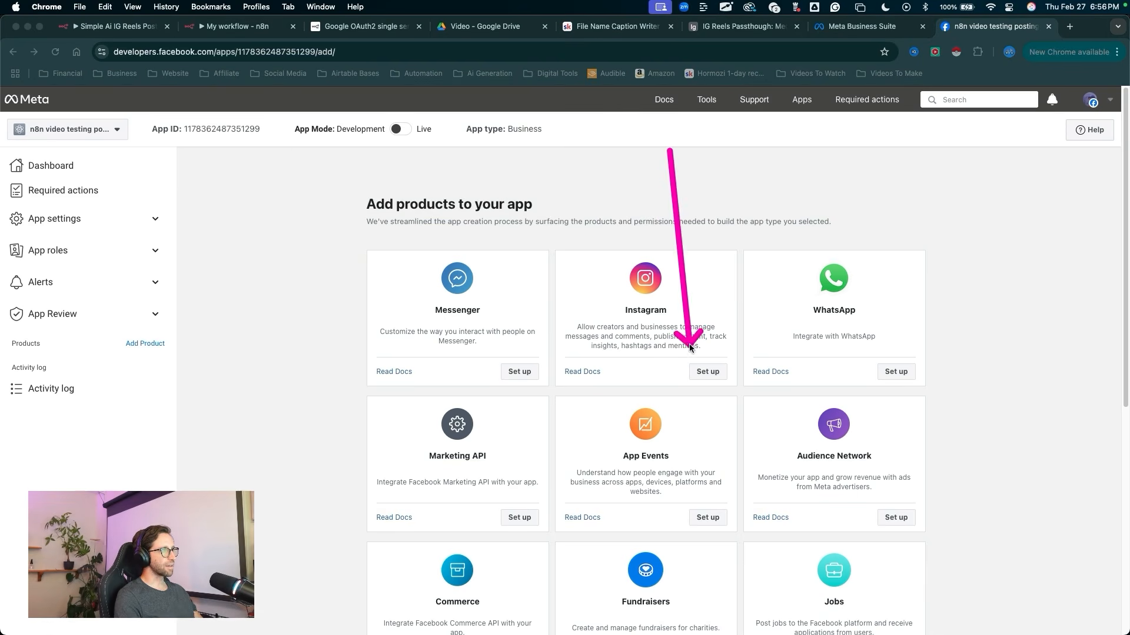
{"action": "left_click", "coordinate": [707, 371]}
Step: Open the app's Basic settings and review the fields that describe the app
{"action": "mouse_move", "coordinate": [359, 266]}
{"action": "left_mouse_down"}
{"action": "mouse_move", "coordinate": [265, 273]}
{"action": "mouse_move", "coordinate": [118, 315]}
{"action": "mouse_move", "coordinate": [54, 352]}
{"action": "mouse_move", "coordinate": [47, 391]}
{"action": "mouse_move", "coordinate": [94, 431]}
{"action": "mouse_move", "coordinate": [122, 300]}
{"action": "mouse_move", "coordinate": [66, 247]}
{"action": "mouse_move", "coordinate": [55, 221]}
{"action": "mouse_move", "coordinate": [68, 220]}
{"action": "left_mouse_up"}
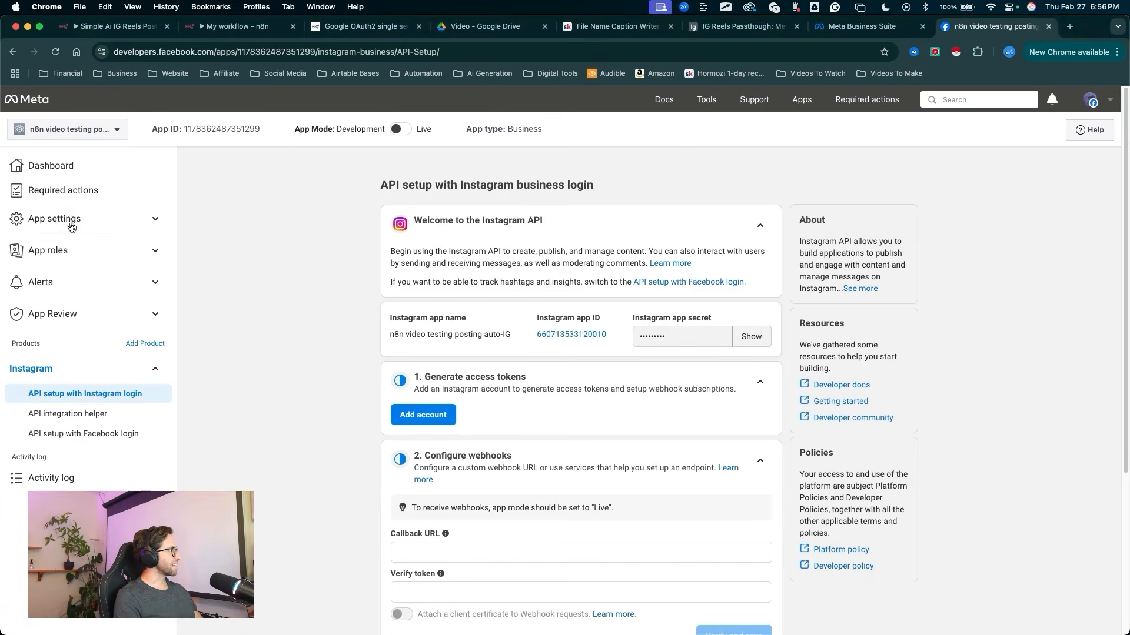
{"action": "left_click", "coordinate": [69, 220]}
{"action": "left_click", "coordinate": [51, 245]}
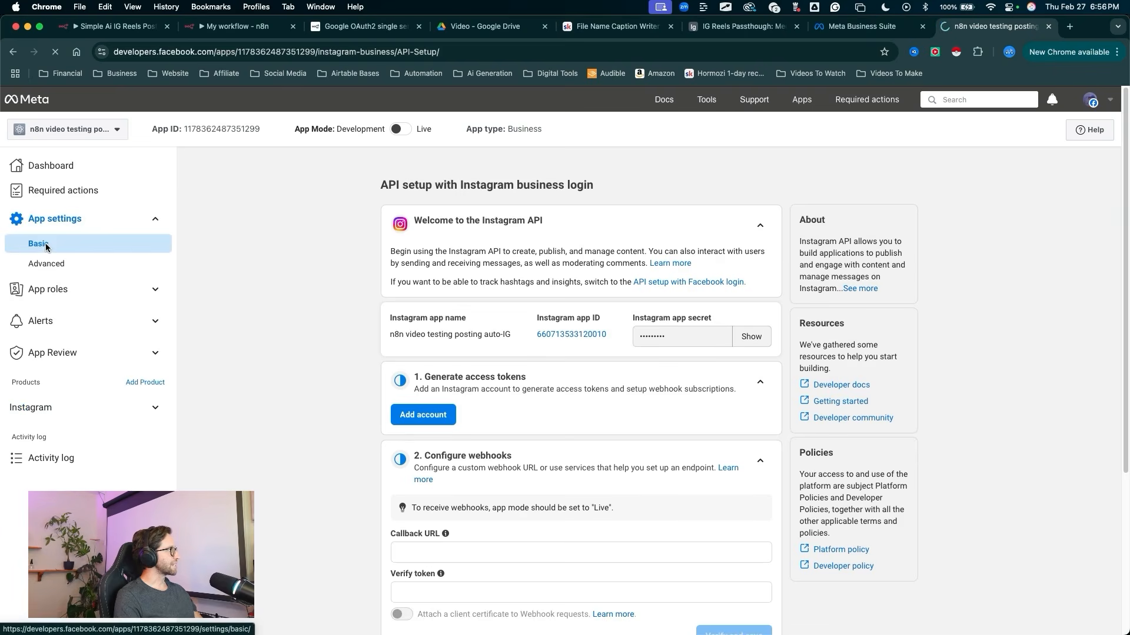
{"action": "mouse_move", "coordinate": [234, 188]}
{"action": "left_mouse_down"}
{"action": "mouse_move", "coordinate": [605, 463]}
{"action": "mouse_move", "coordinate": [535, 463]}
{"action": "left_mouse_up"}
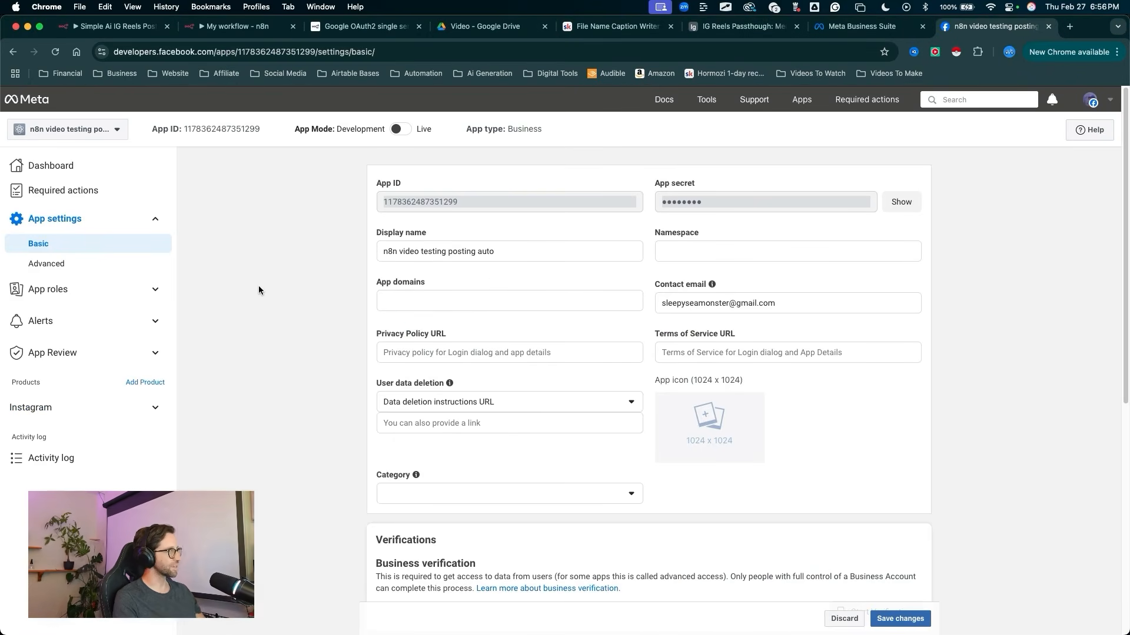
{"action": "mouse_move", "coordinate": [265, 219]}
{"action": "left_mouse_down"}
{"action": "mouse_move", "coordinate": [429, 373]}
{"action": "mouse_move", "coordinate": [376, 332]}
{"action": "mouse_move", "coordinate": [517, 283]}
{"action": "mouse_move", "coordinate": [697, 343]}
{"action": "mouse_move", "coordinate": [682, 349]}
{"action": "mouse_move", "coordinate": [518, 290]}
{"action": "mouse_move", "coordinate": [344, 360]}
{"action": "mouse_move", "coordinate": [395, 396]}
{"action": "left_mouse_up"}
{"action": "key", "text": "Escape"}
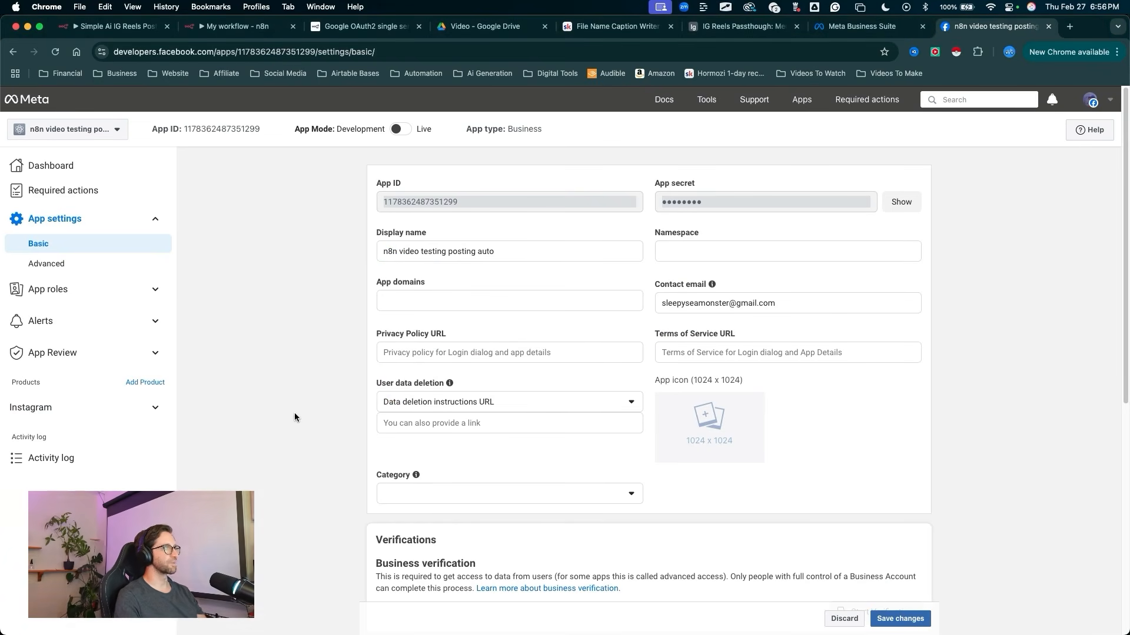
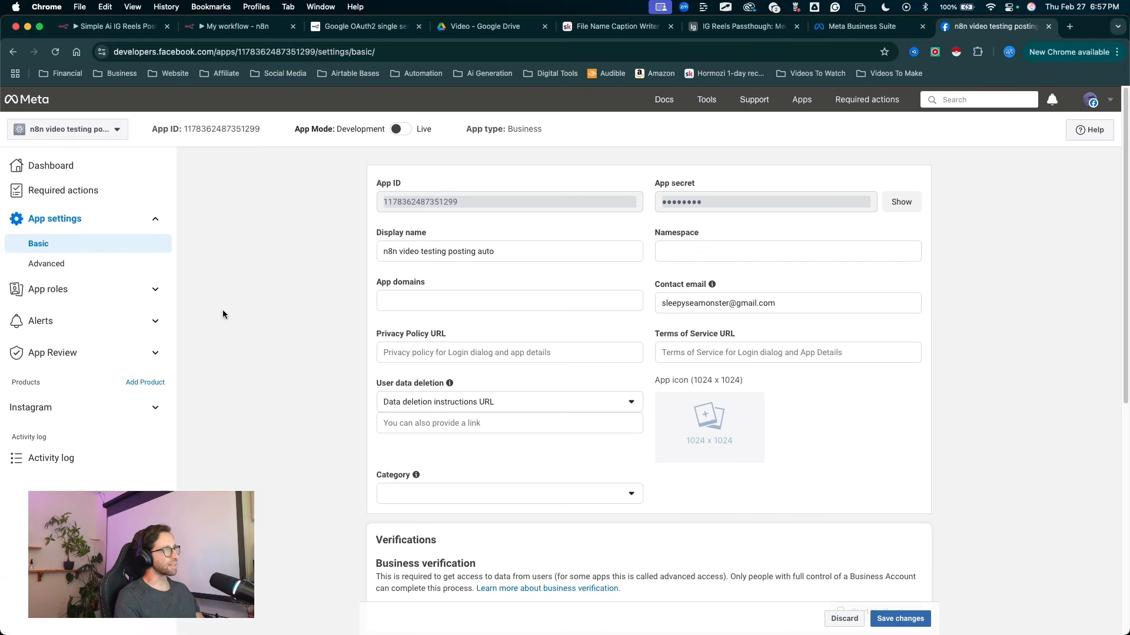
{"action": "left_click_drag", "start_coordinate": [278, 252], "coordinate": [356, 322]}
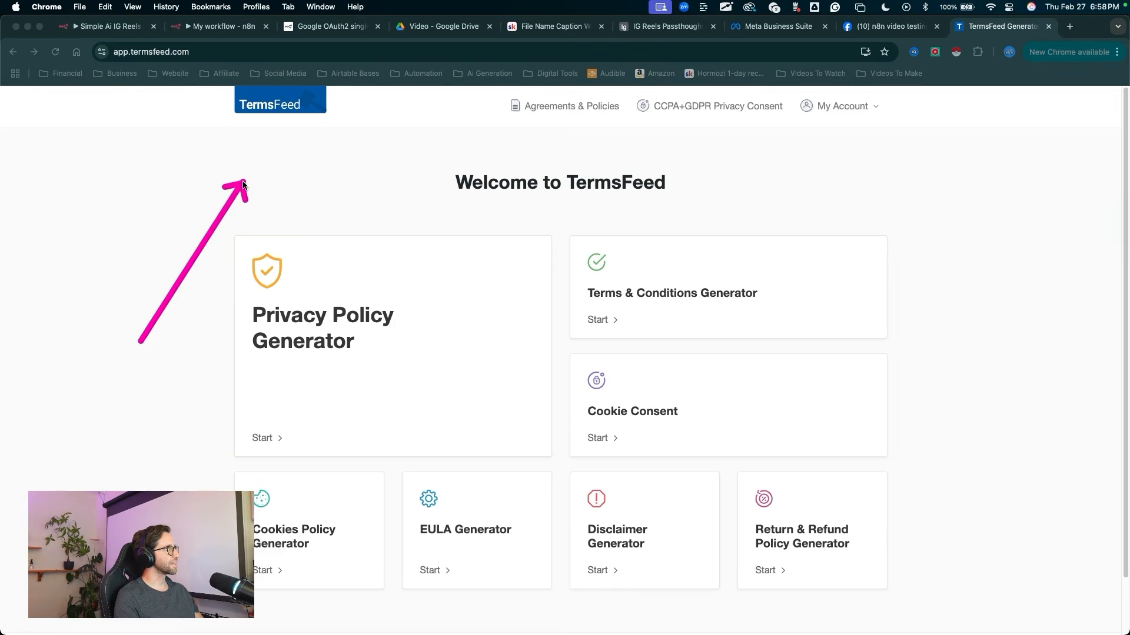
{"action": "left_click_drag", "start_coordinate": [247, 181], "coordinate": [260, 143]}
{"action": "left_click_drag", "start_coordinate": [434, 136], "coordinate": [343, 224]}
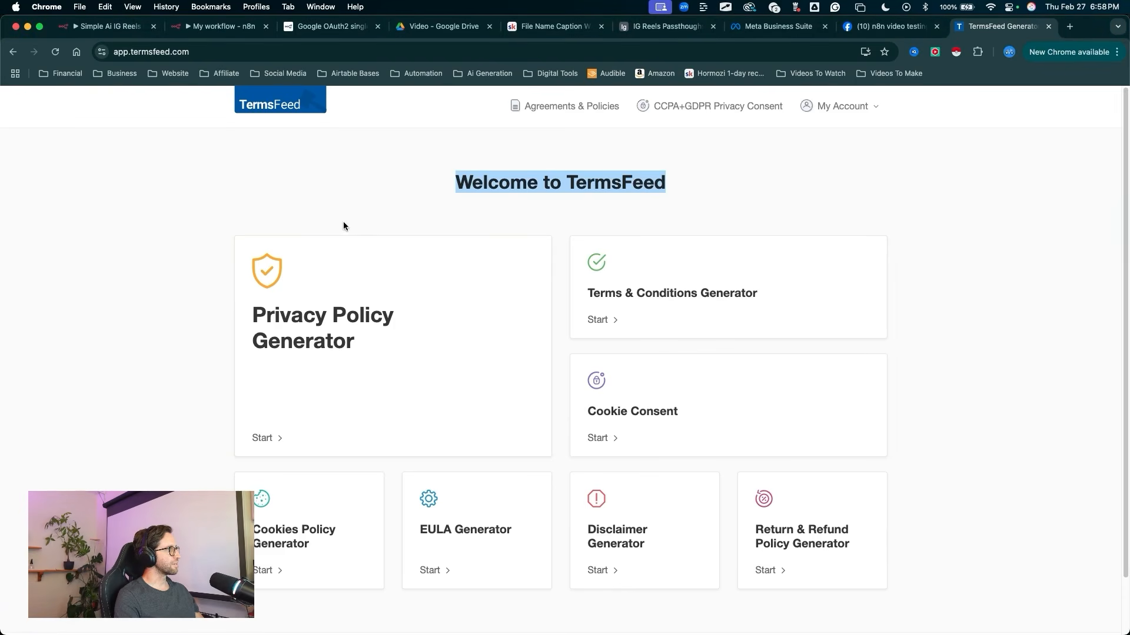
{"action": "mouse_move", "coordinate": [386, 144]}
{"action": "left_mouse_down"}
{"action": "mouse_move", "coordinate": [284, 323]}
{"action": "mouse_move", "coordinate": [522, 310]}
{"action": "mouse_move", "coordinate": [611, 285]}
{"action": "mouse_move", "coordinate": [497, 322]}
{"action": "mouse_move", "coordinate": [227, 252]}
{"action": "mouse_move", "coordinate": [411, 219]}
{"action": "mouse_move", "coordinate": [347, 180]}
{"action": "mouse_move", "coordinate": [391, 259]}
{"action": "mouse_move", "coordinate": [284, 323]}
{"action": "mouse_move", "coordinate": [219, 292]}
{"action": "left_mouse_up"}
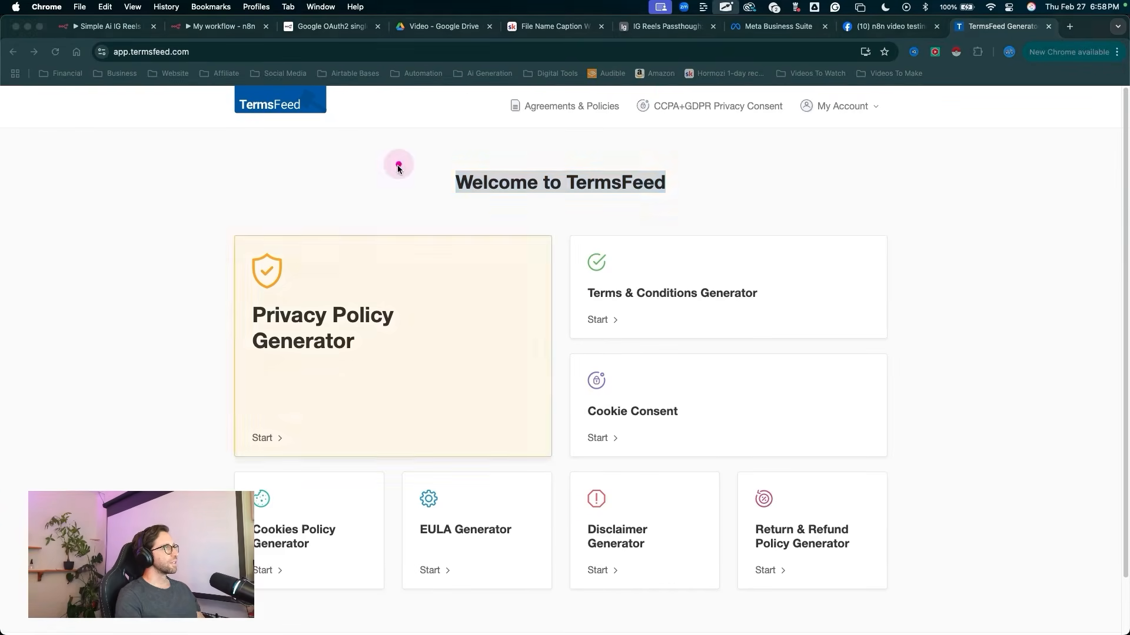
{"action": "mouse_move", "coordinate": [404, 151]}
{"action": "left_mouse_down"}
{"action": "mouse_move", "coordinate": [290, 366]}
{"action": "mouse_move", "coordinate": [598, 257]}
{"action": "mouse_move", "coordinate": [310, 376]}
{"action": "mouse_move", "coordinate": [449, 348]}
{"action": "mouse_move", "coordinate": [333, 247]}
{"action": "mouse_move", "coordinate": [377, 229]}
{"action": "left_mouse_up"}
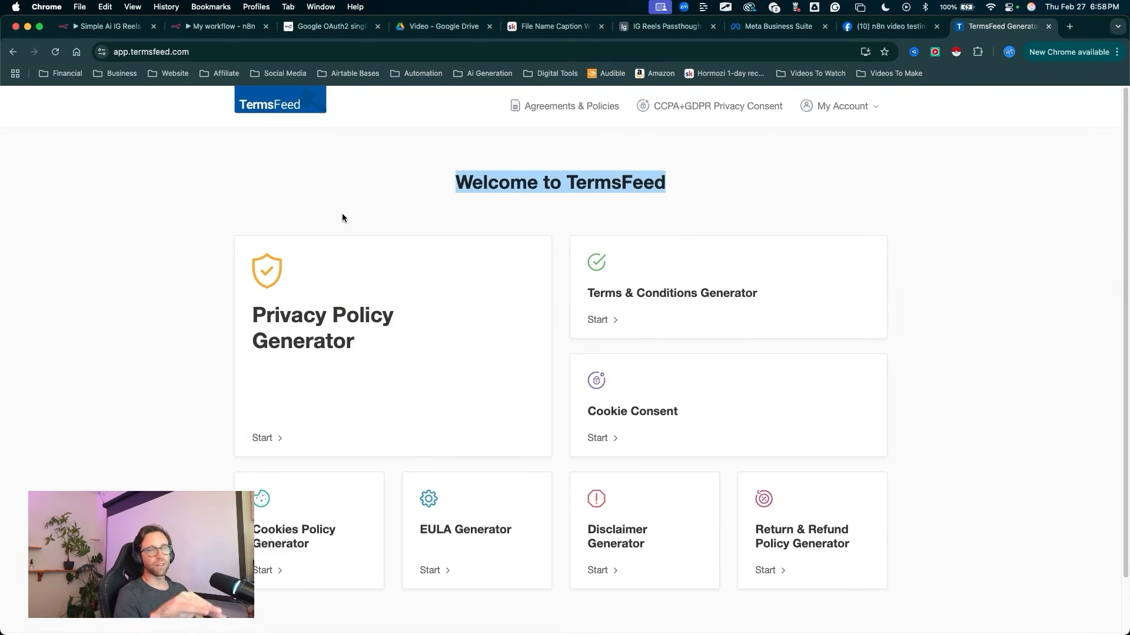
{"action": "left_click", "coordinate": [362, 219]}
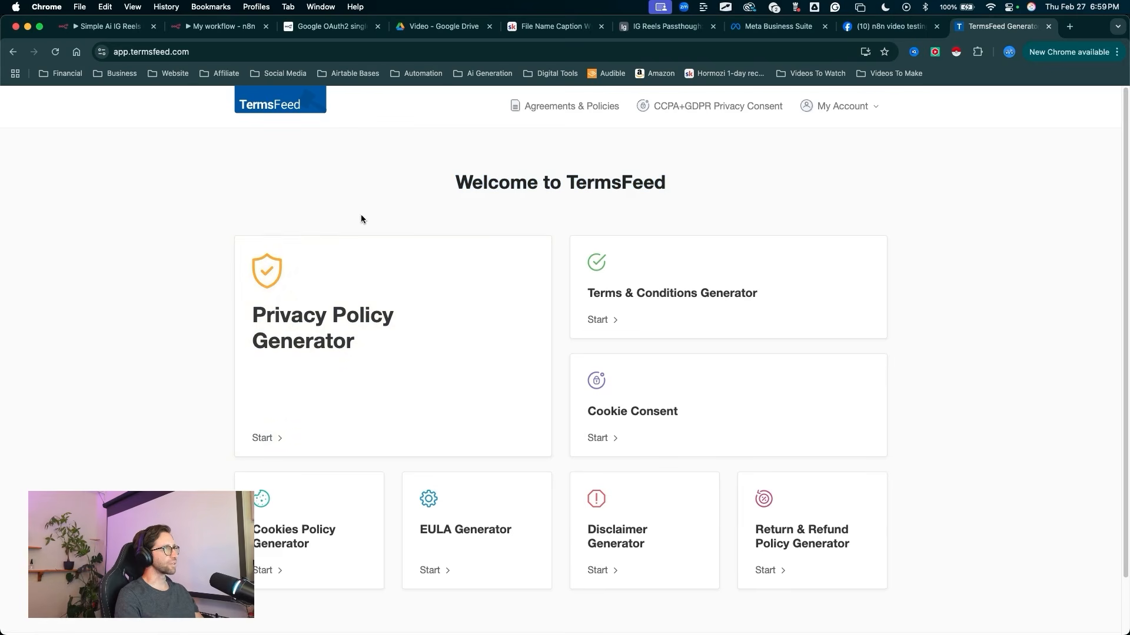
Step: Copy the hosted link of the Sleepy Sea Monster privacy policy from TermsFeed and enter it as the Meta app's Privacy Policy URL
{"action": "mouse_move", "coordinate": [333, 196]}
{"action": "left_mouse_down"}
{"action": "mouse_move", "coordinate": [516, 112]}
{"action": "mouse_move", "coordinate": [742, 204]}
{"action": "mouse_move", "coordinate": [694, 318]}
{"action": "left_mouse_up"}
{"action": "left_click", "coordinate": [525, 108]}
{"action": "left_click", "coordinate": [711, 322]}
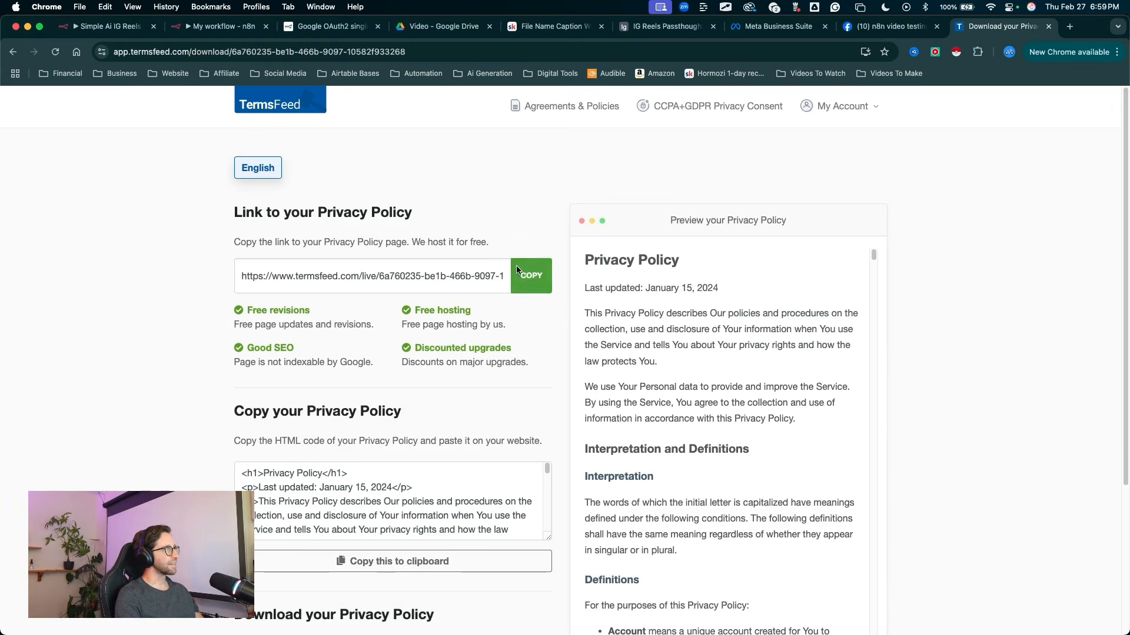
{"action": "left_click", "coordinate": [525, 274]}
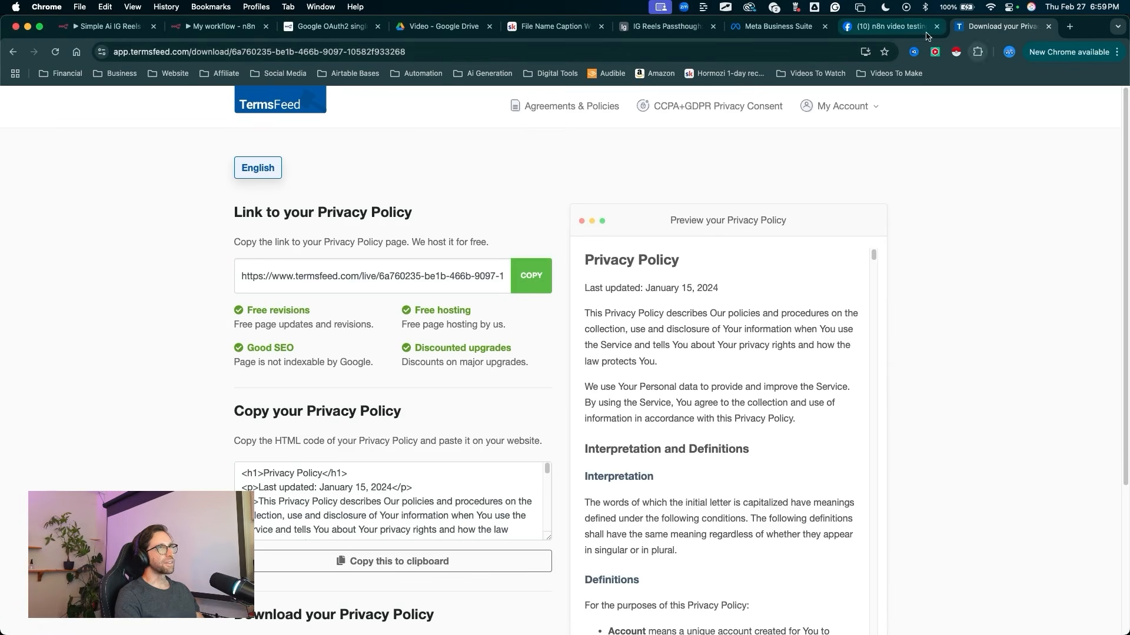
{"action": "left_click", "coordinate": [899, 30]}
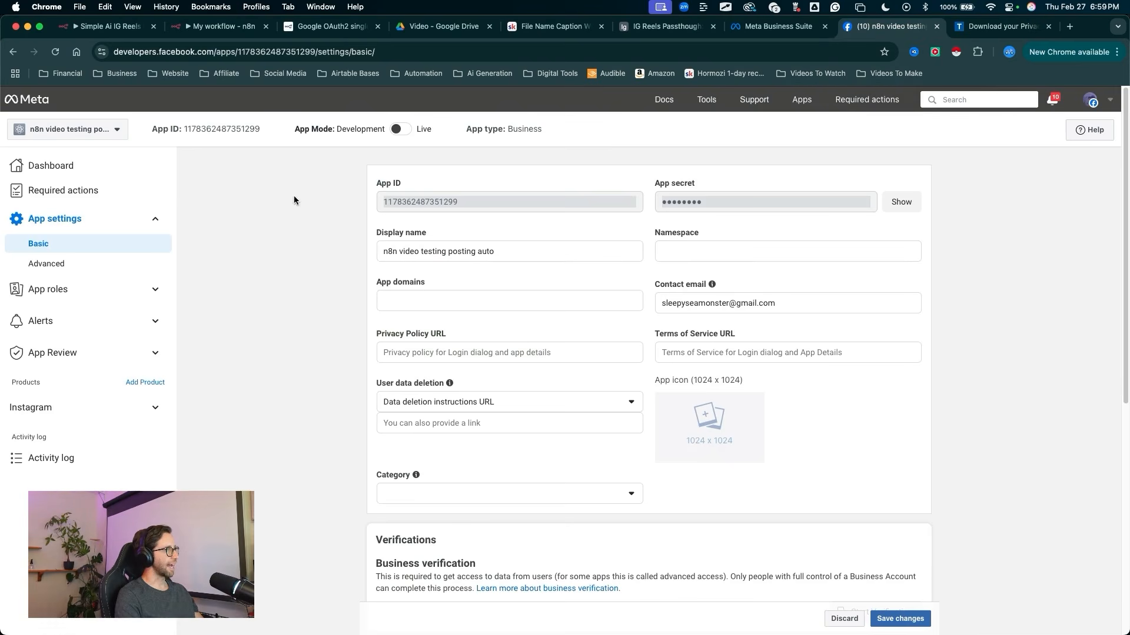
{"action": "left_click", "coordinate": [409, 353]}
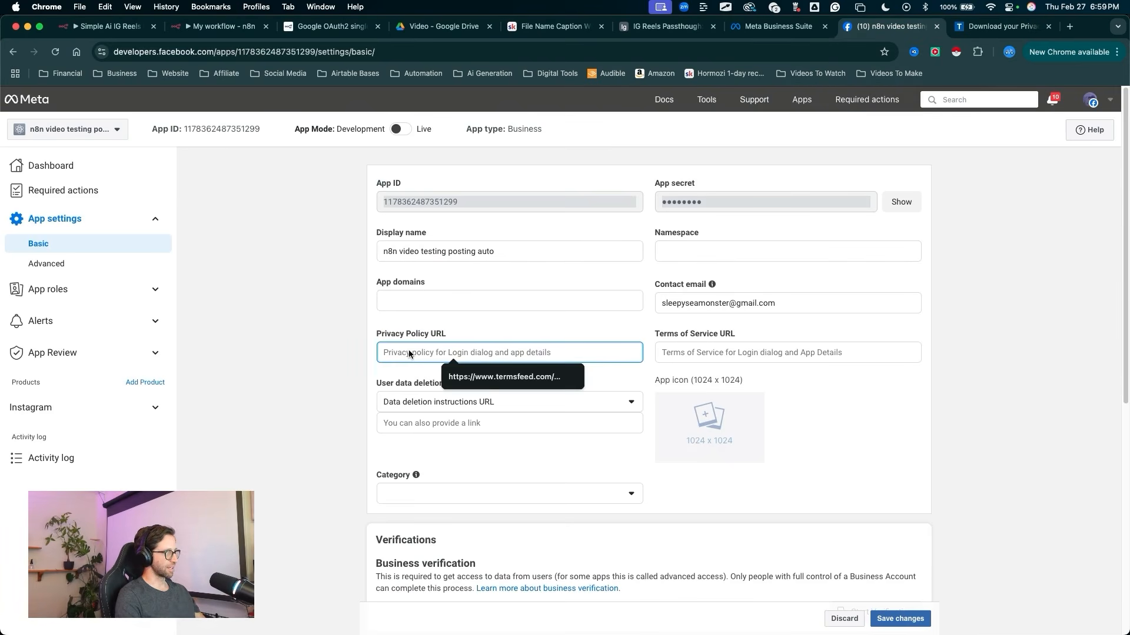
{"action": "key", "text": "super+v"}
Step: Copy the hosted link of the Terms and Conditions agreement from TermsFeed and enter it as the app's Terms of Service URL
{"action": "key", "text": "ctrl+Tab"}
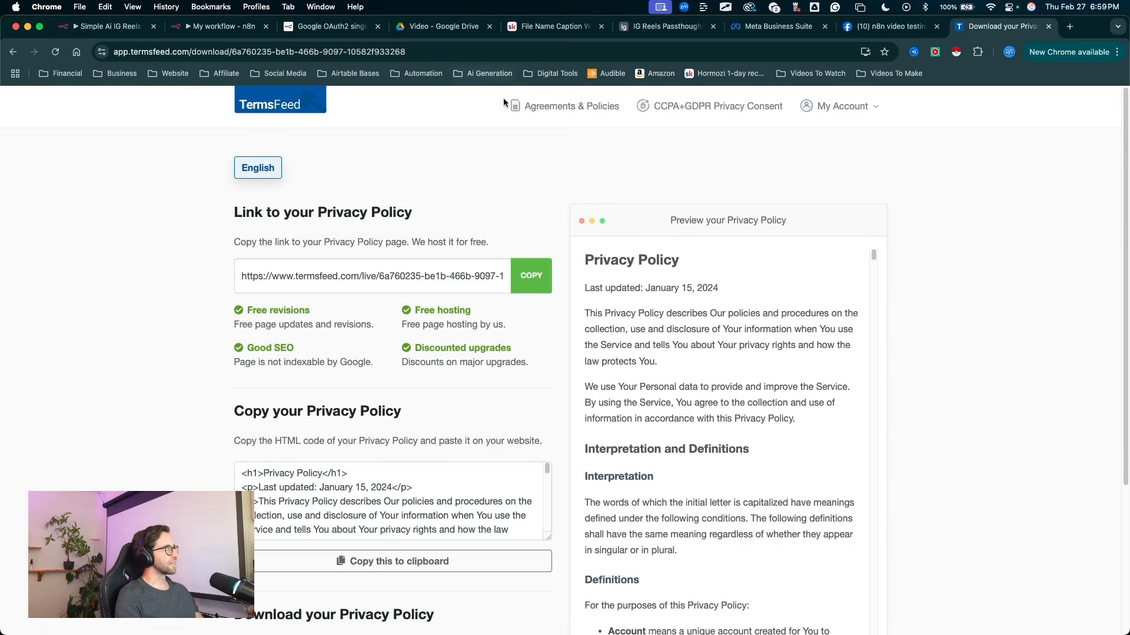
{"action": "left_click", "coordinate": [556, 106]}
{"action": "left_click", "coordinate": [272, 577]}
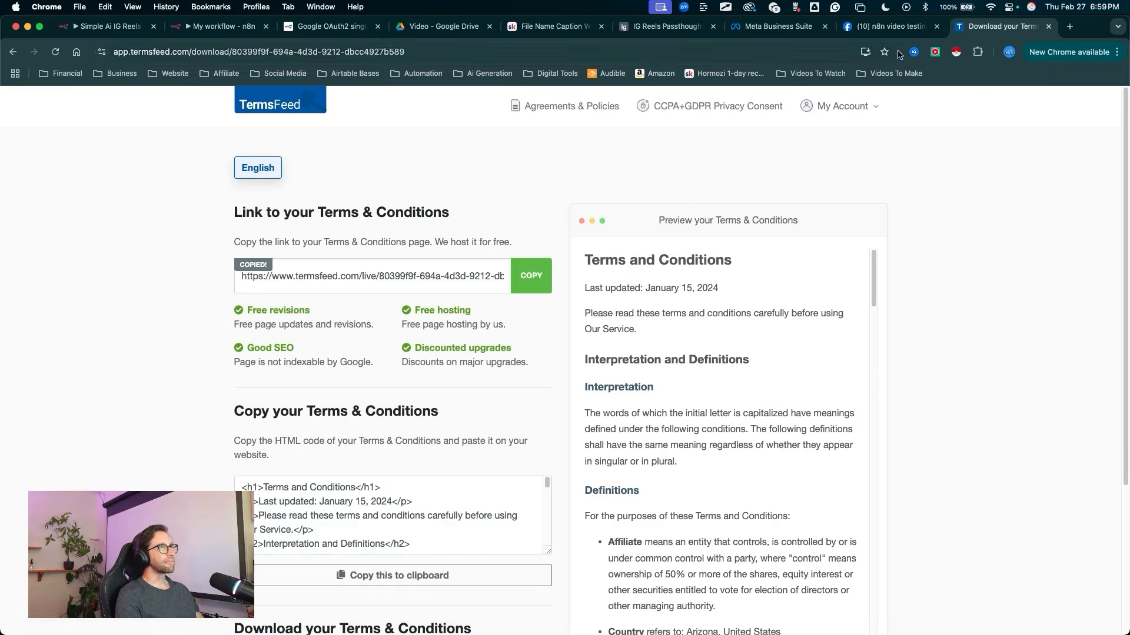
{"action": "left_click", "coordinate": [881, 30]}
{"action": "left_click", "coordinate": [671, 351]}
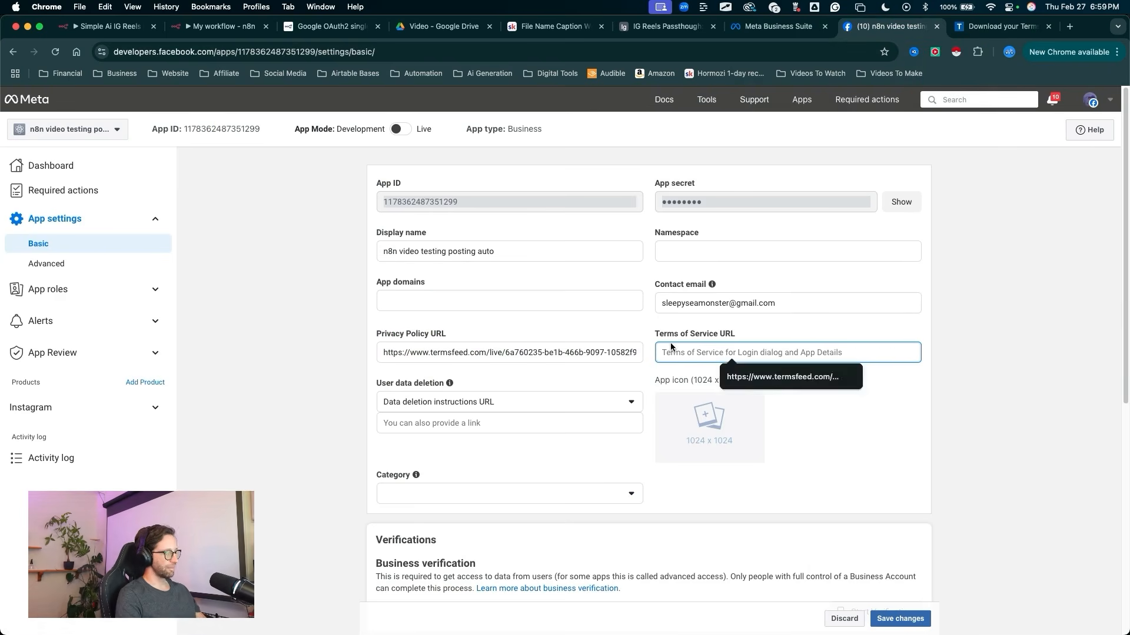
{"action": "key", "text": "super+v"}
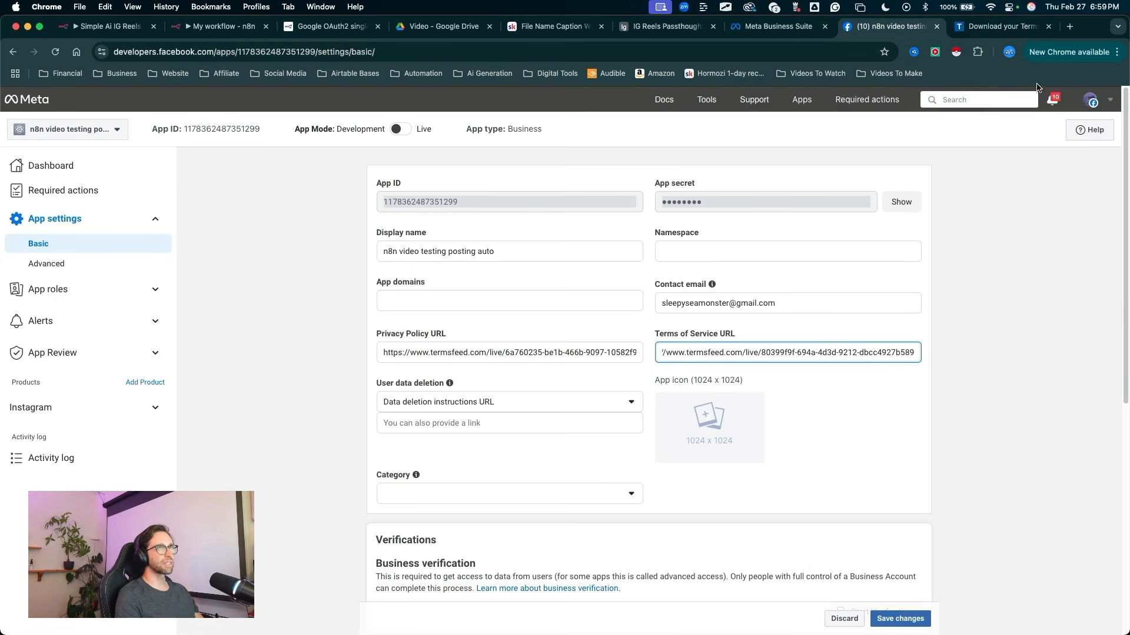
Step: Copy the TermsFeed link of the n8n Social Connections privacy policy and enter it as the app's data deletion instructions URL
{"action": "left_click", "coordinate": [1003, 28]}
{"action": "left_click", "coordinate": [518, 112]}
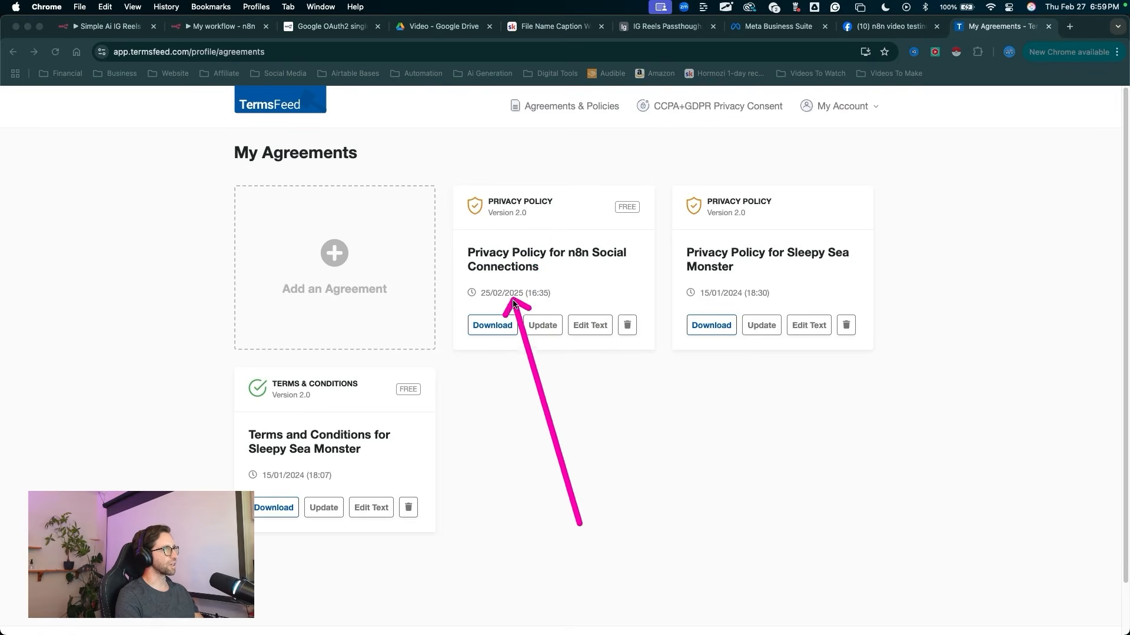
{"action": "left_click", "coordinate": [492, 325]}
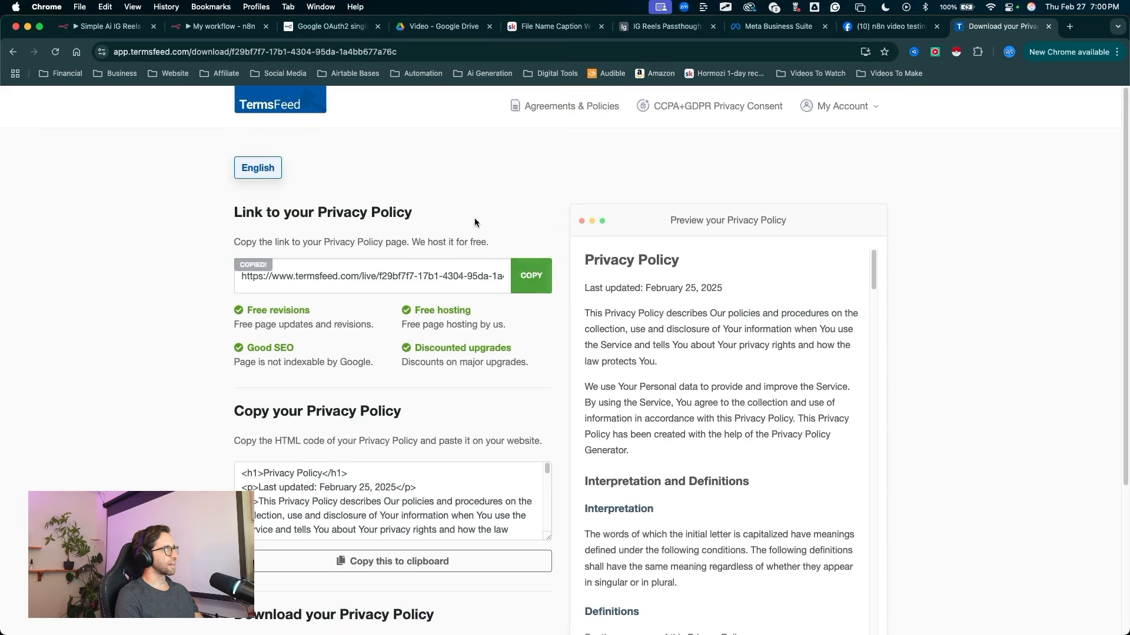
{"action": "left_click", "coordinate": [889, 25]}
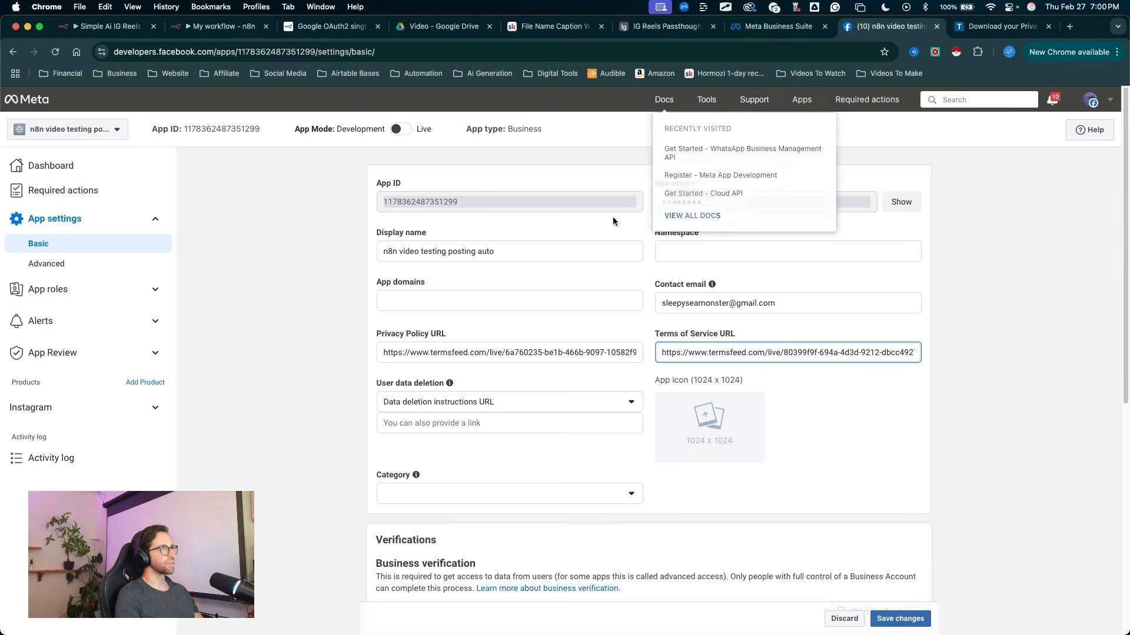
{"action": "left_click", "coordinate": [388, 424]}
{"action": "key", "text": "super+v"}
{"action": "mouse_move", "coordinate": [311, 387]}
{"action": "left_mouse_down"}
{"action": "mouse_move", "coordinate": [418, 405]}
{"action": "mouse_move", "coordinate": [429, 423]}
{"action": "left_mouse_up"}
{"action": "key", "text": "Escape"}
Step: Save the Basic settings and switch the app mode from Development to Live
{"action": "left_click_drag", "start_coordinate": [930, 327], "coordinate": [905, 594]}
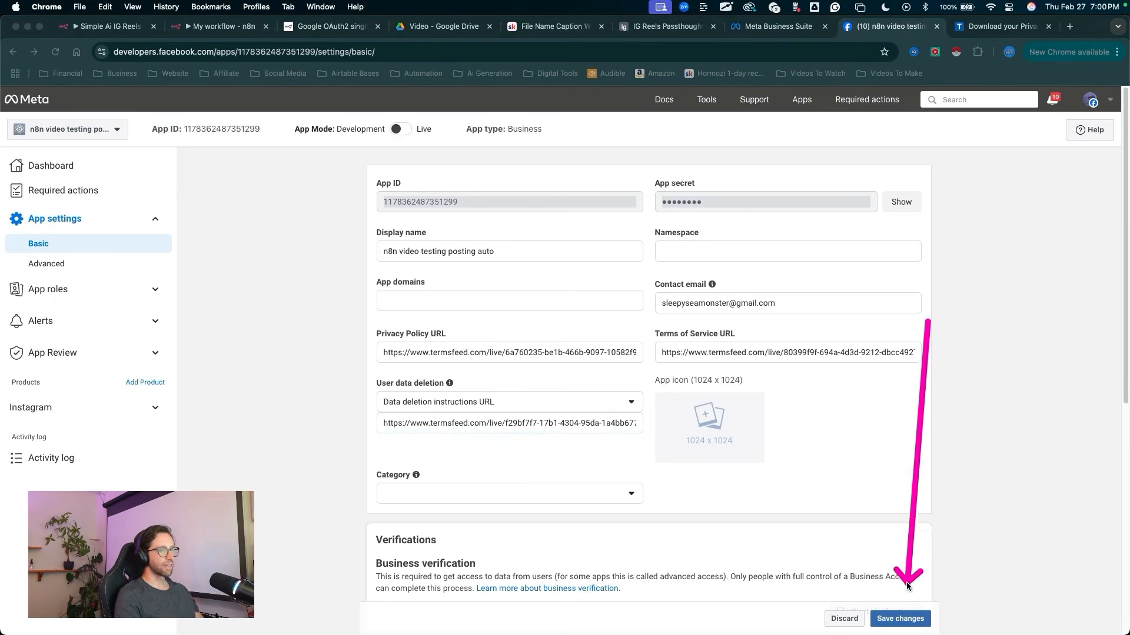
{"action": "key", "text": "Escape"}
{"action": "left_click", "coordinate": [900, 618]}
{"action": "mouse_move", "coordinate": [267, 299]}
{"action": "left_mouse_down"}
{"action": "mouse_move", "coordinate": [416, 429]}
{"action": "mouse_move", "coordinate": [373, 257]}
{"action": "mouse_move", "coordinate": [383, 112]}
{"action": "mouse_move", "coordinate": [396, 142]}
{"action": "left_mouse_up"}
{"action": "key", "text": "Escape"}
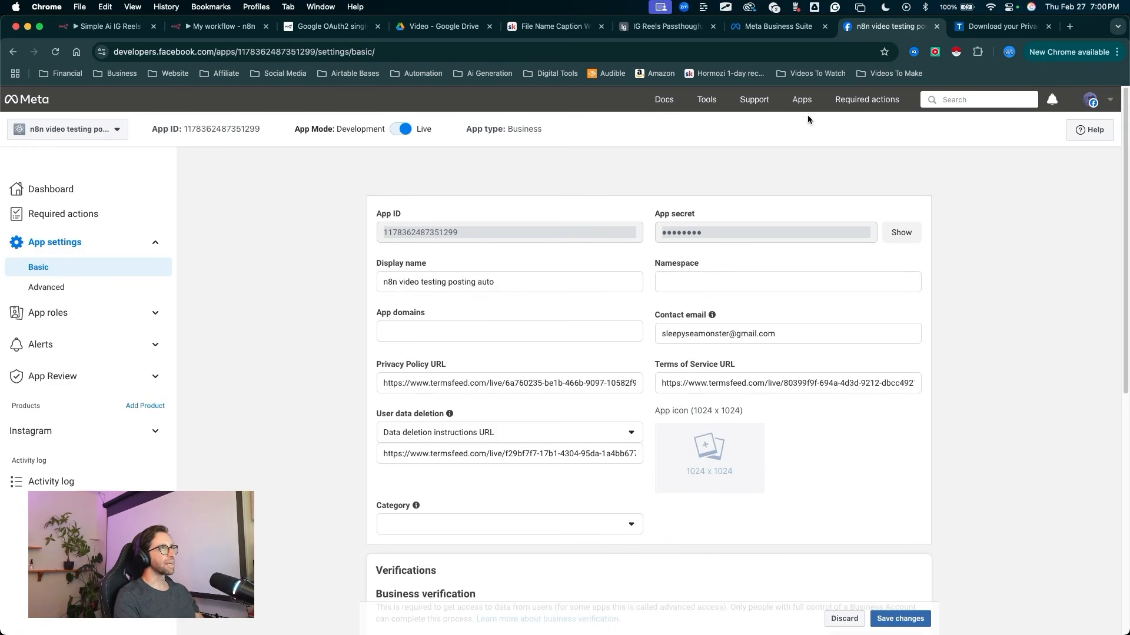
Step: Switch to Meta Business Suite and open the System users page in the business portfolio settings
{"action": "left_click", "coordinate": [782, 28]}
{"action": "key", "text": "ctrl+a"}
{"action": "mouse_move", "coordinate": [395, 262]}
{"action": "left_mouse_down"}
{"action": "mouse_move", "coordinate": [247, 172]}
{"action": "mouse_move", "coordinate": [99, 206]}
{"action": "mouse_move", "coordinate": [467, 424]}
{"action": "mouse_move", "coordinate": [386, 184]}
{"action": "mouse_move", "coordinate": [328, 371]}
{"action": "mouse_move", "coordinate": [165, 253]}
{"action": "mouse_move", "coordinate": [25, 610]}
{"action": "mouse_move", "coordinate": [51, 602]}
{"action": "left_mouse_up"}
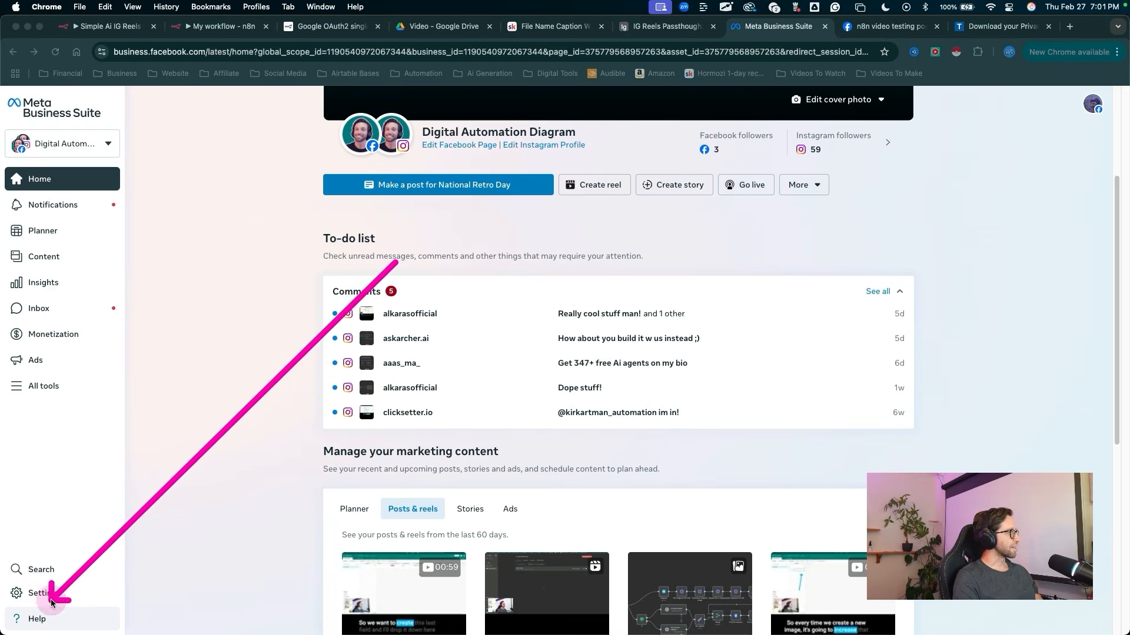
{"action": "left_click", "coordinate": [48, 595]}
{"action": "mouse_move", "coordinate": [453, 126]}
{"action": "left_mouse_down"}
{"action": "mouse_move", "coordinate": [92, 158]}
{"action": "mouse_move", "coordinate": [95, 264]}
{"action": "mouse_move", "coordinate": [101, 250]}
{"action": "left_mouse_up"}
{"action": "key", "text": "Escape"}
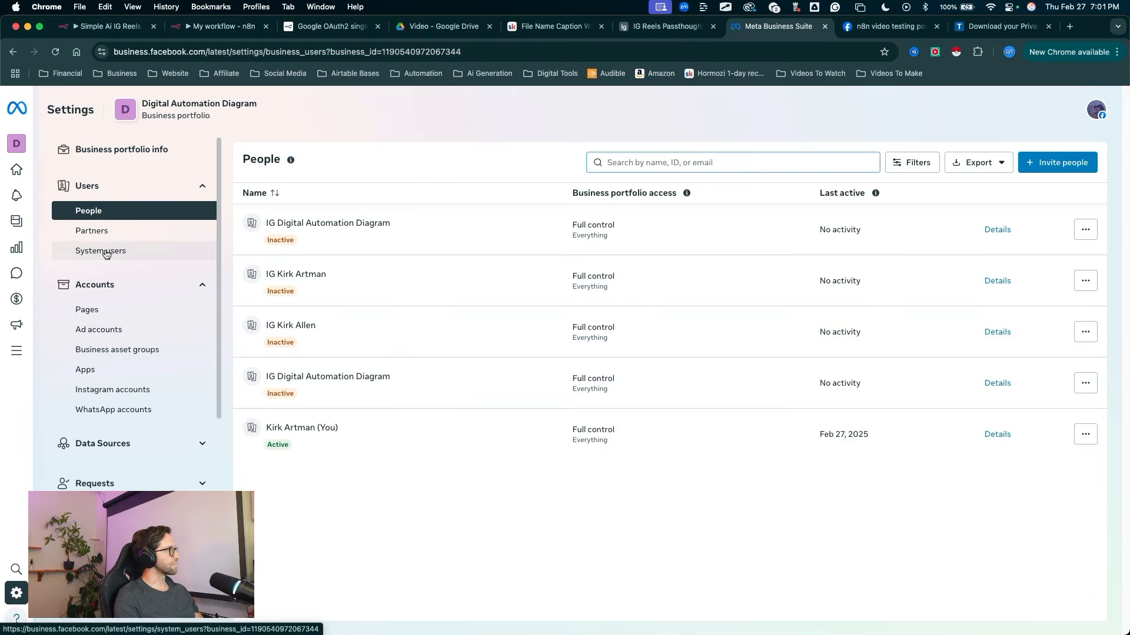
{"action": "left_click", "coordinate": [106, 252]}
Step: Open the existing admin system user and review the pages, apps and Instagram accounts assigned to it
{"action": "mouse_move", "coordinate": [372, 486]}
{"action": "left_mouse_down"}
{"action": "mouse_move", "coordinate": [378, 391]}
{"action": "mouse_move", "coordinate": [285, 202]}
{"action": "mouse_move", "coordinate": [293, 217]}
{"action": "mouse_move", "coordinate": [273, 217]}
{"action": "left_mouse_up"}
{"action": "left_click_drag", "start_coordinate": [275, 301], "coordinate": [255, 217]}
{"action": "key", "text": "Escape"}
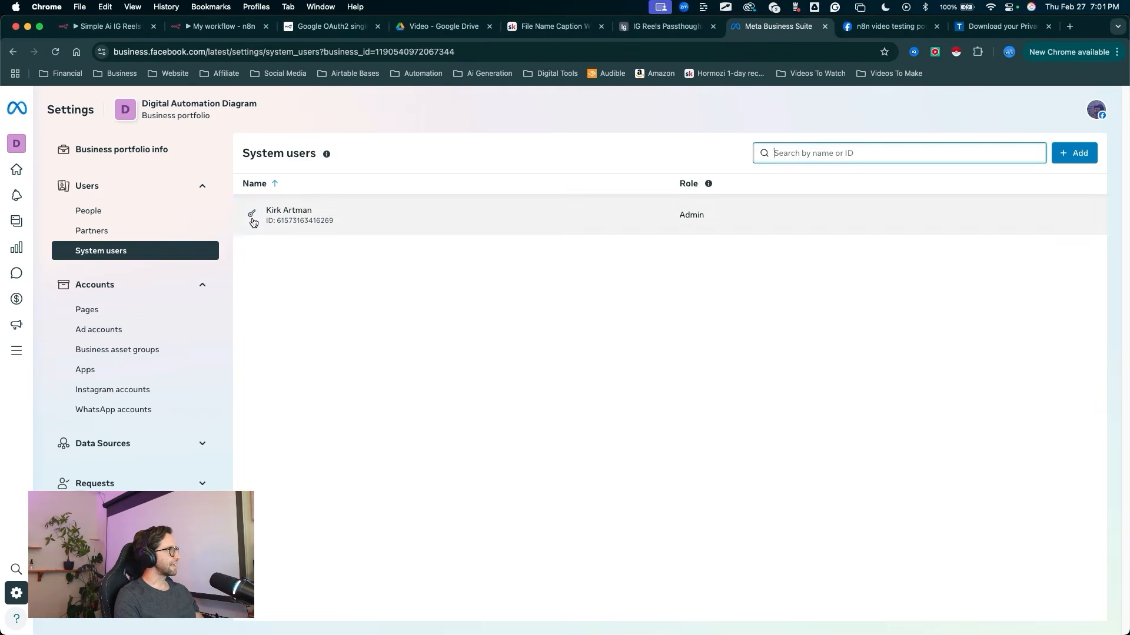
{"action": "left_click", "coordinate": [252, 218]}
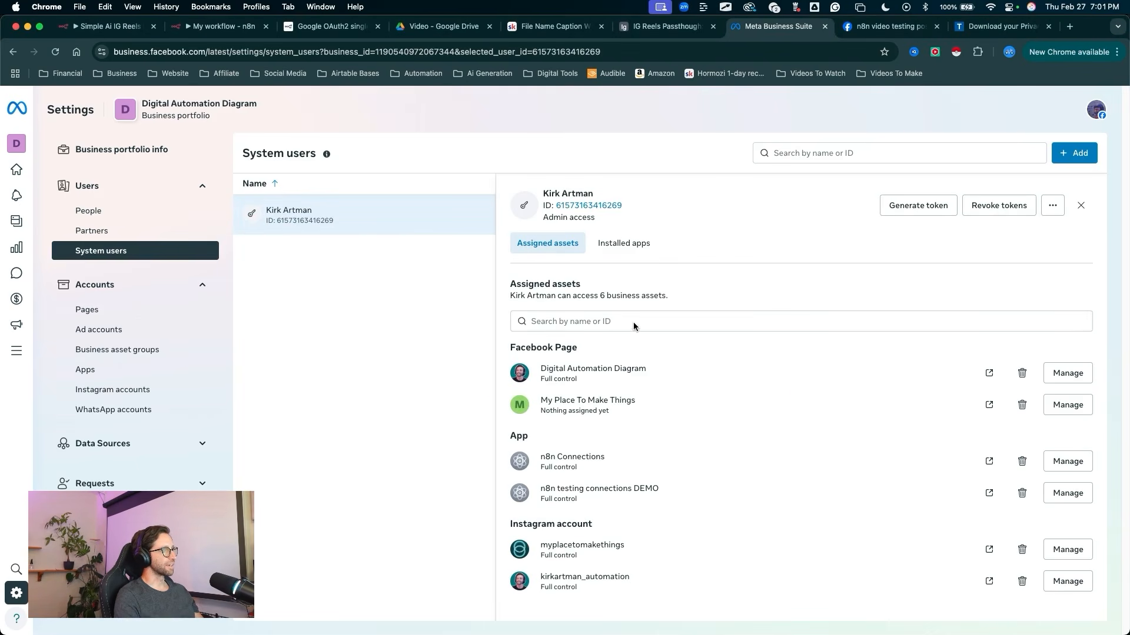
{"action": "key", "text": "ctrl+a"}
{"action": "mouse_move", "coordinate": [350, 323]}
{"action": "left_mouse_down"}
{"action": "mouse_move", "coordinate": [266, 154]}
{"action": "mouse_move", "coordinate": [432, 303]}
{"action": "mouse_move", "coordinate": [486, 331]}
{"action": "mouse_move", "coordinate": [510, 380]}
{"action": "mouse_move", "coordinate": [515, 372]}
{"action": "mouse_move", "coordinate": [465, 397]}
{"action": "mouse_move", "coordinate": [521, 406]}
{"action": "mouse_move", "coordinate": [474, 395]}
{"action": "mouse_move", "coordinate": [428, 457]}
{"action": "mouse_move", "coordinate": [486, 599]}
{"action": "mouse_move", "coordinate": [505, 584]}
{"action": "mouse_move", "coordinate": [486, 571]}
{"action": "mouse_move", "coordinate": [492, 553]}
{"action": "mouse_move", "coordinate": [520, 546]}
{"action": "mouse_move", "coordinate": [505, 426]}
{"action": "mouse_move", "coordinate": [378, 246]}
{"action": "mouse_move", "coordinate": [462, 416]}
{"action": "mouse_move", "coordinate": [465, 478]}
{"action": "mouse_move", "coordinate": [510, 491]}
{"action": "left_mouse_up"}
{"action": "key", "text": "Escape"}
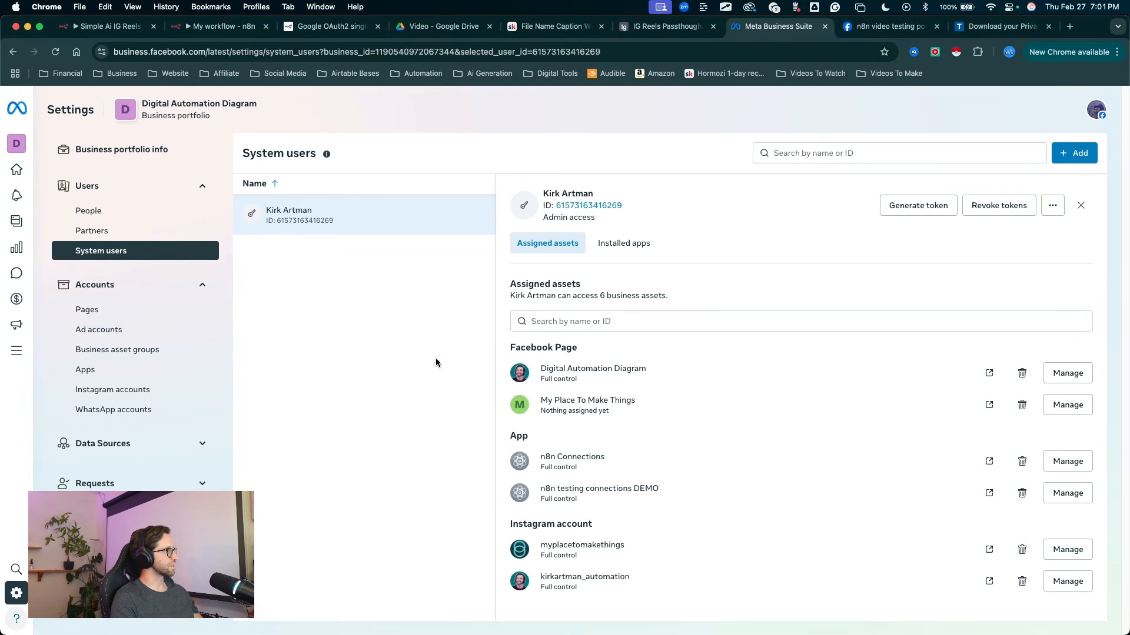
Step: Open the business portfolio's Apps settings and start adding an app by connecting an existing app ID
{"action": "left_click_drag", "start_coordinate": [396, 281], "coordinate": [106, 373]}
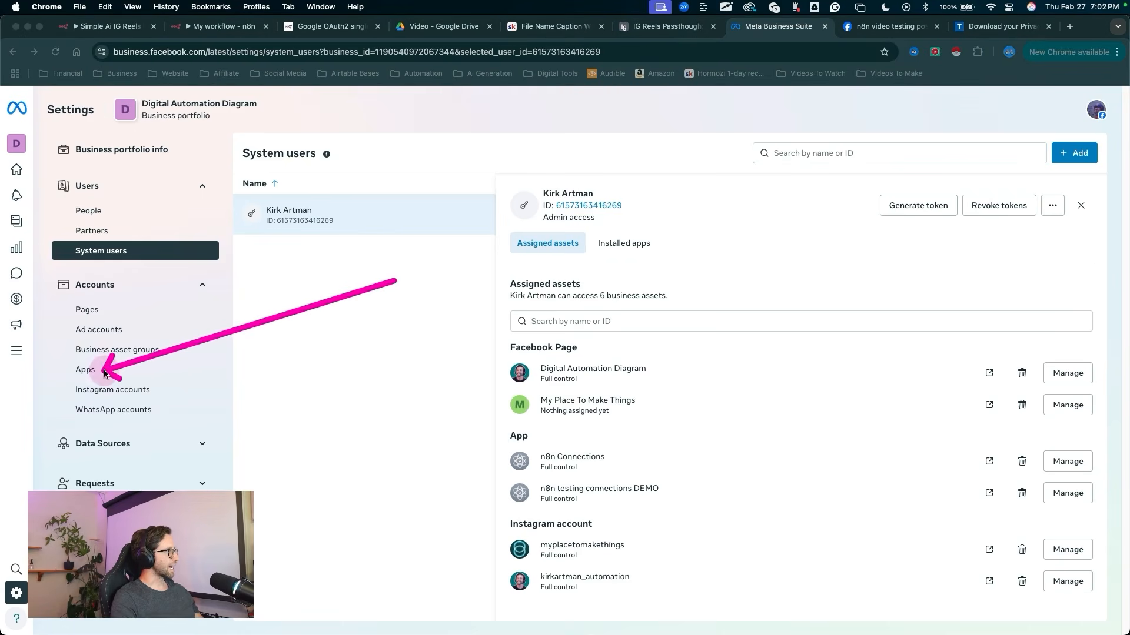
{"action": "key", "text": "Escape"}
{"action": "left_click", "coordinate": [94, 371]}
{"action": "mouse_move", "coordinate": [283, 492]}
{"action": "left_mouse_down"}
{"action": "mouse_move", "coordinate": [302, 218]}
{"action": "mouse_move", "coordinate": [295, 353]}
{"action": "mouse_move", "coordinate": [268, 180]}
{"action": "mouse_move", "coordinate": [280, 371]}
{"action": "left_mouse_up"}
{"action": "key", "text": "Escape"}
{"action": "mouse_move", "coordinate": [783, 444]}
{"action": "left_mouse_down"}
{"action": "mouse_move", "coordinate": [794, 416]}
{"action": "mouse_move", "coordinate": [1064, 151]}
{"action": "mouse_move", "coordinate": [1071, 163]}
{"action": "left_mouse_up"}
{"action": "left_click", "coordinate": [1071, 159]}
{"action": "left_click_drag", "start_coordinate": [680, 126], "coordinate": [487, 289]}
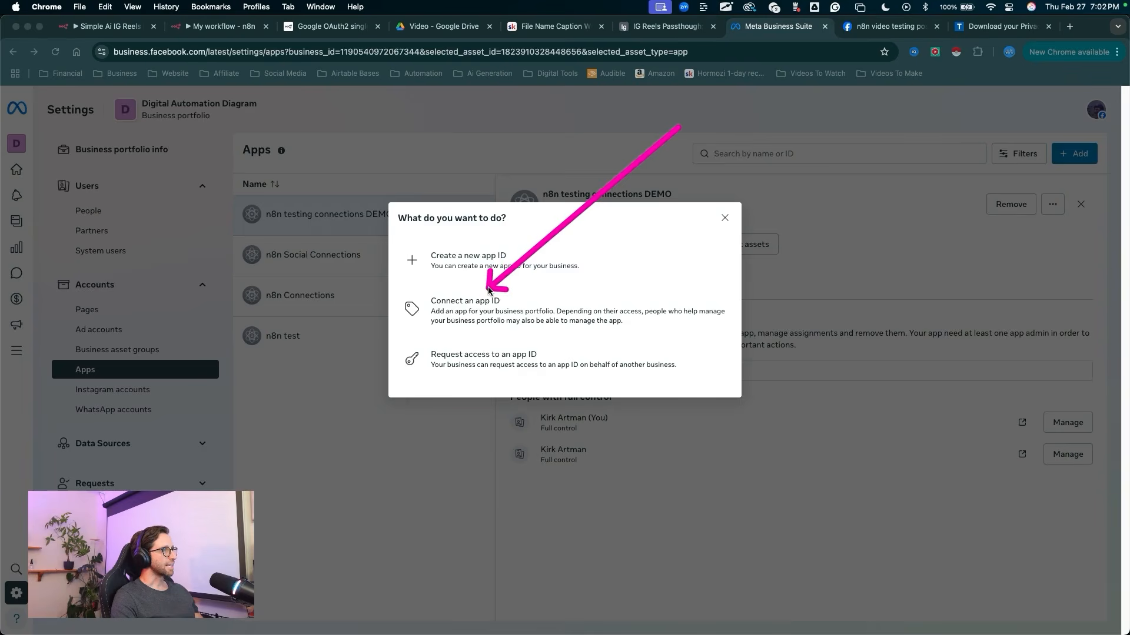
{"action": "left_click", "coordinate": [471, 306]}
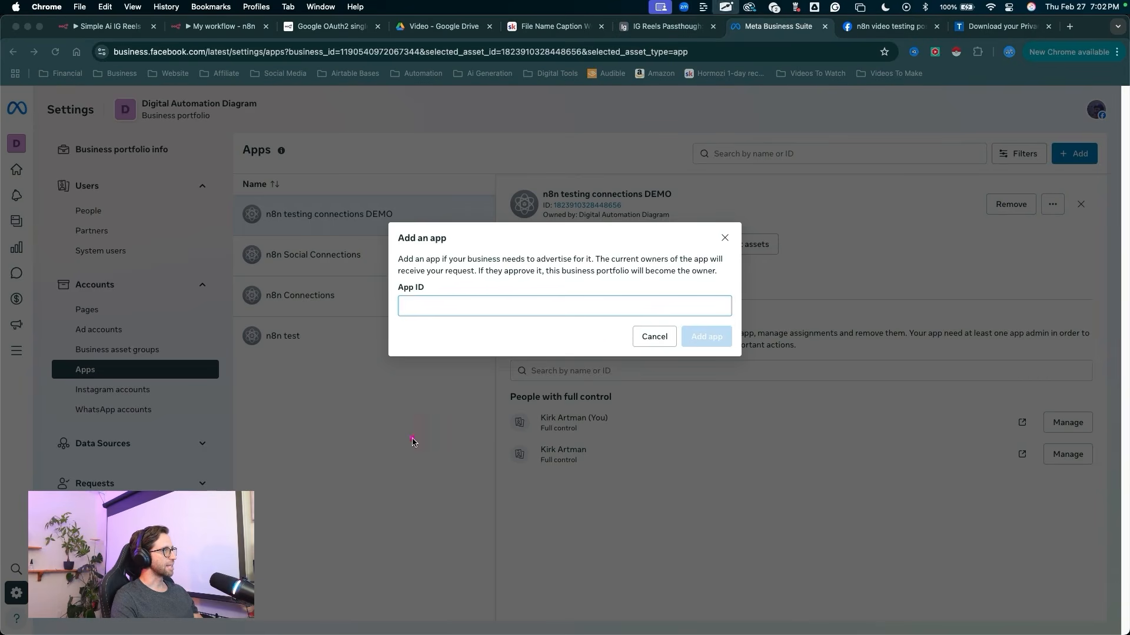
Step: Copy the app ID from the Meta developer settings, enter it in the Add an app dialog and add the app to the portfolio
{"action": "left_click_drag", "start_coordinate": [414, 437], "coordinate": [416, 325]}
{"action": "left_click", "coordinate": [415, 315]}
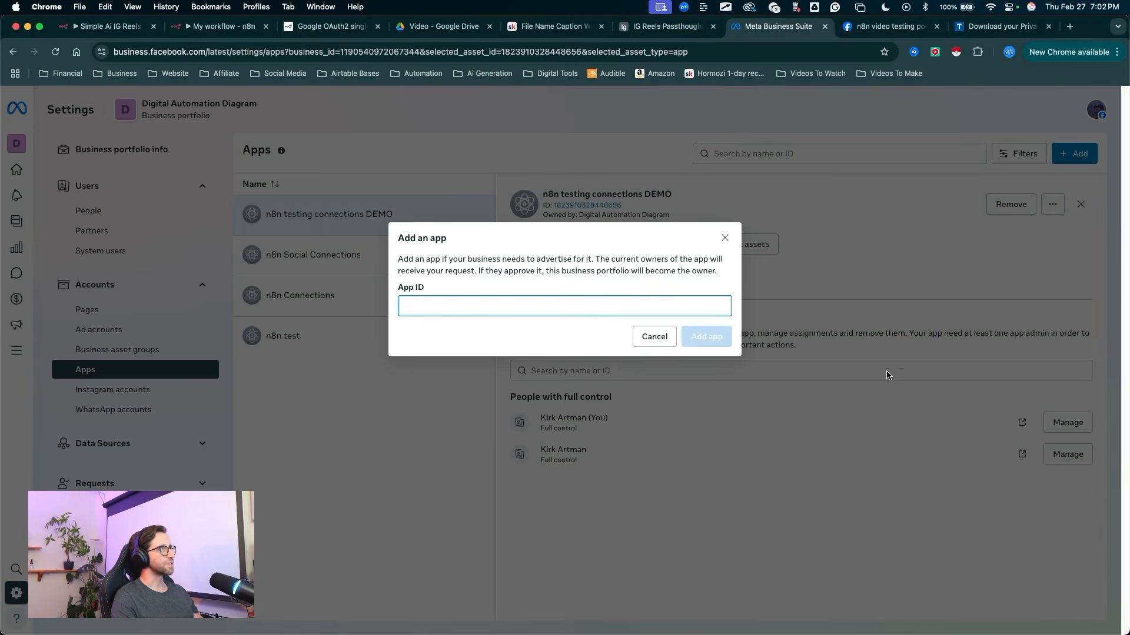
{"action": "left_click", "coordinate": [885, 35]}
{"action": "mouse_move", "coordinate": [270, 365]}
{"action": "left_mouse_down"}
{"action": "mouse_move", "coordinate": [219, 140]}
{"action": "mouse_move", "coordinate": [297, 176]}
{"action": "mouse_move", "coordinate": [380, 229]}
{"action": "mouse_move", "coordinate": [158, 238]}
{"action": "mouse_move", "coordinate": [83, 259]}
{"action": "mouse_move", "coordinate": [368, 234]}
{"action": "mouse_move", "coordinate": [225, 138]}
{"action": "left_mouse_up"}
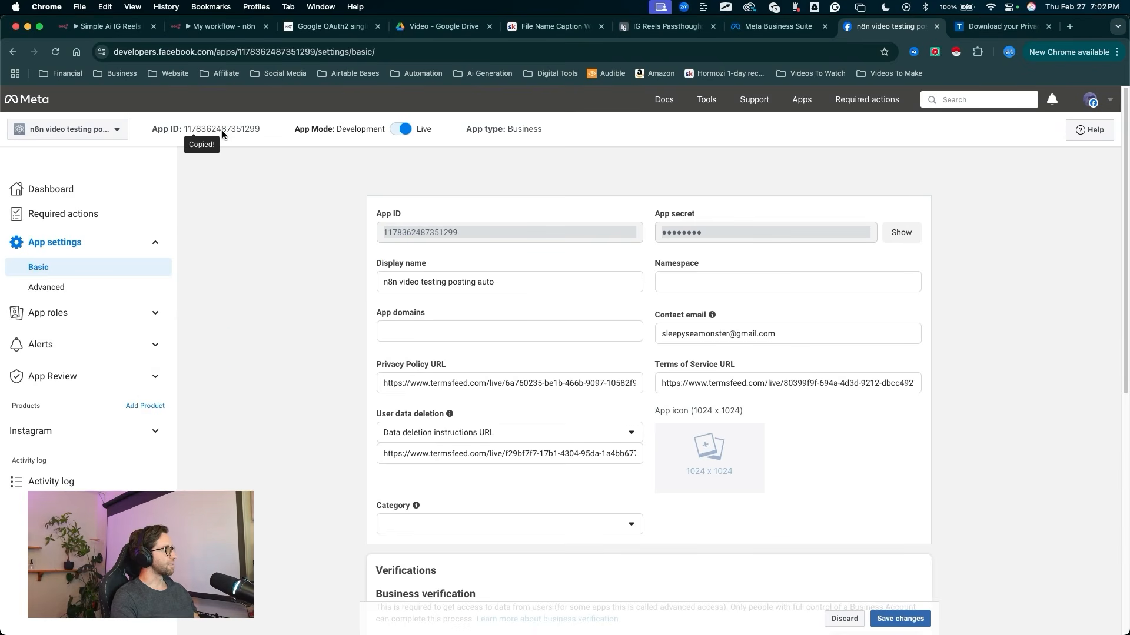
{"action": "left_click", "coordinate": [783, 31]}
{"action": "key", "text": "cmd+v"}
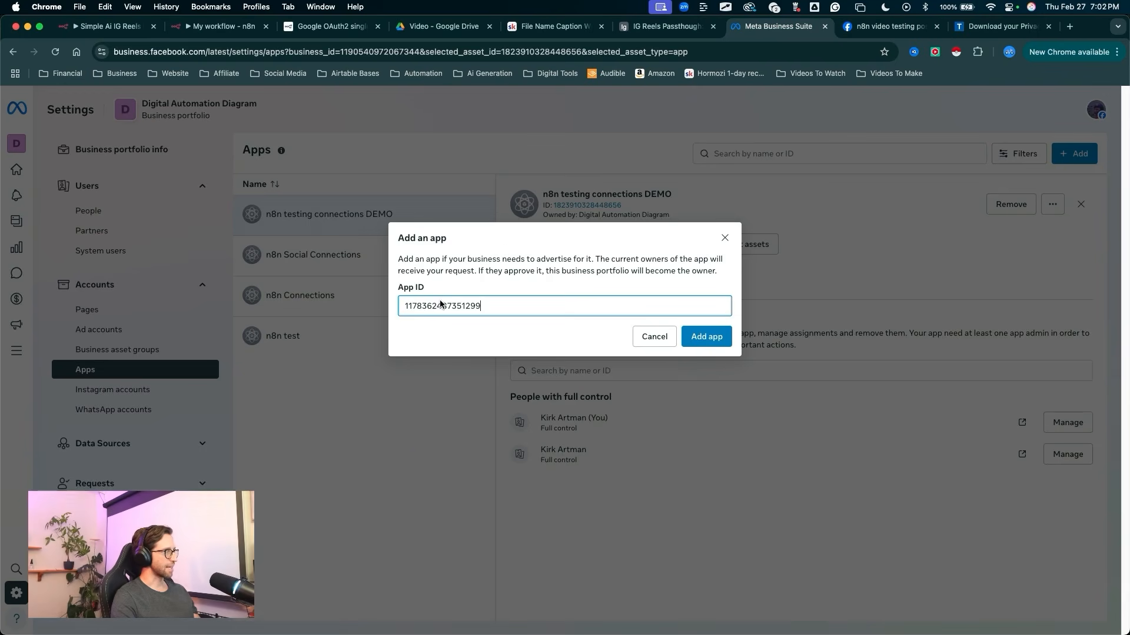
{"action": "mouse_move", "coordinate": [409, 518]}
{"action": "left_mouse_down"}
{"action": "mouse_move", "coordinate": [406, 336]}
{"action": "mouse_move", "coordinate": [479, 371]}
{"action": "mouse_move", "coordinate": [701, 345]}
{"action": "left_mouse_up"}
{"action": "left_click", "coordinate": [700, 345]}
{"action": "mouse_move", "coordinate": [468, 393]}
{"action": "left_mouse_down"}
{"action": "mouse_move", "coordinate": [446, 313]}
{"action": "mouse_move", "coordinate": [497, 294]}
{"action": "mouse_move", "coordinate": [484, 294]}
{"action": "left_mouse_up"}
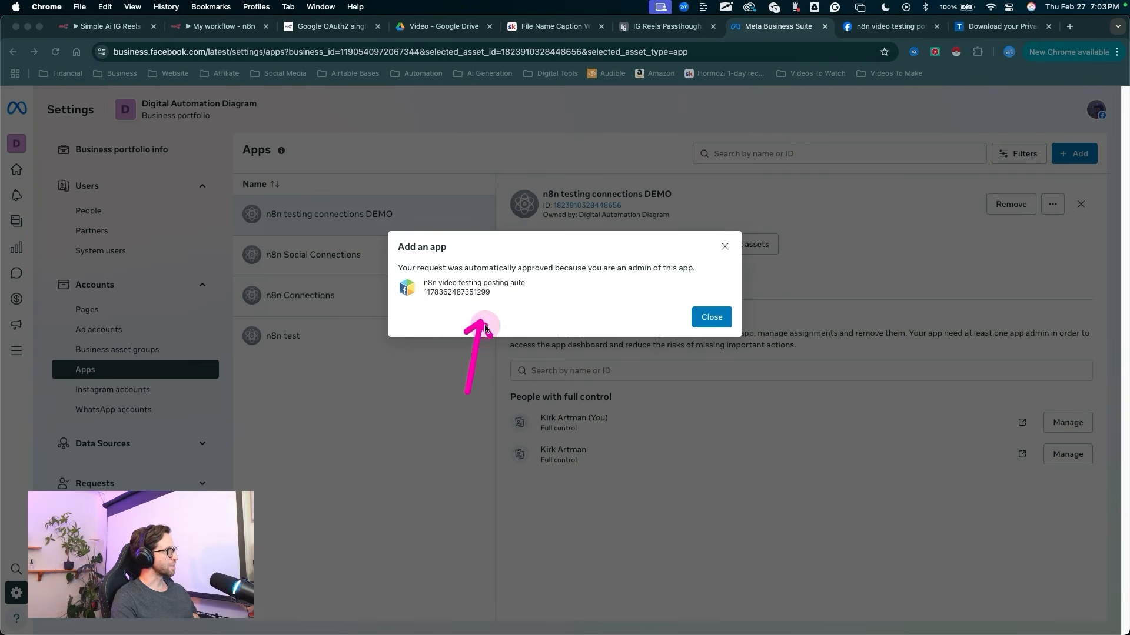
{"action": "left_click", "coordinate": [710, 321]}
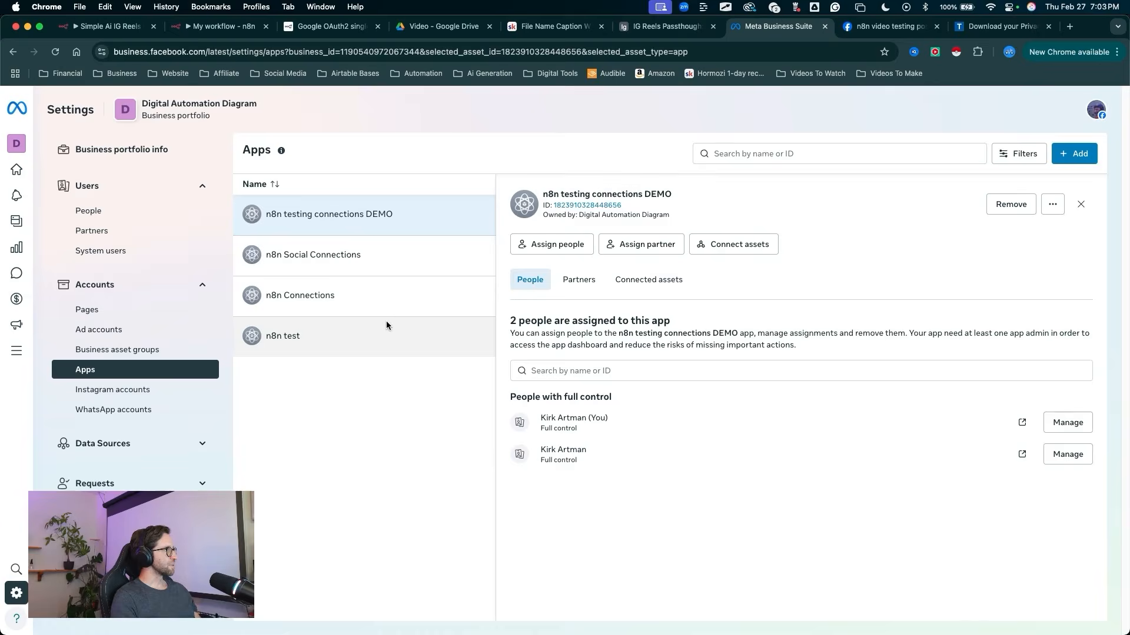
Step: Reload the Apps list and open the n8n video testing posting auto app
{"action": "mouse_move", "coordinate": [236, 324]}
{"action": "left_mouse_down"}
{"action": "mouse_move", "coordinate": [192, 337]}
{"action": "mouse_move", "coordinate": [114, 97]}
{"action": "left_mouse_up"}
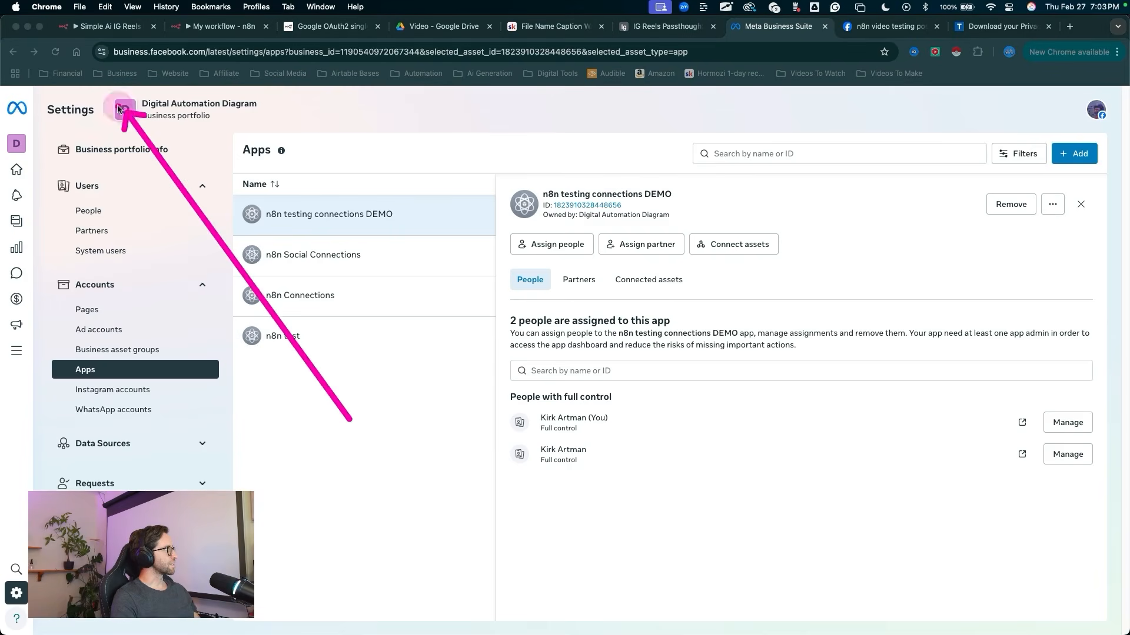
{"action": "left_click", "coordinate": [56, 52]}
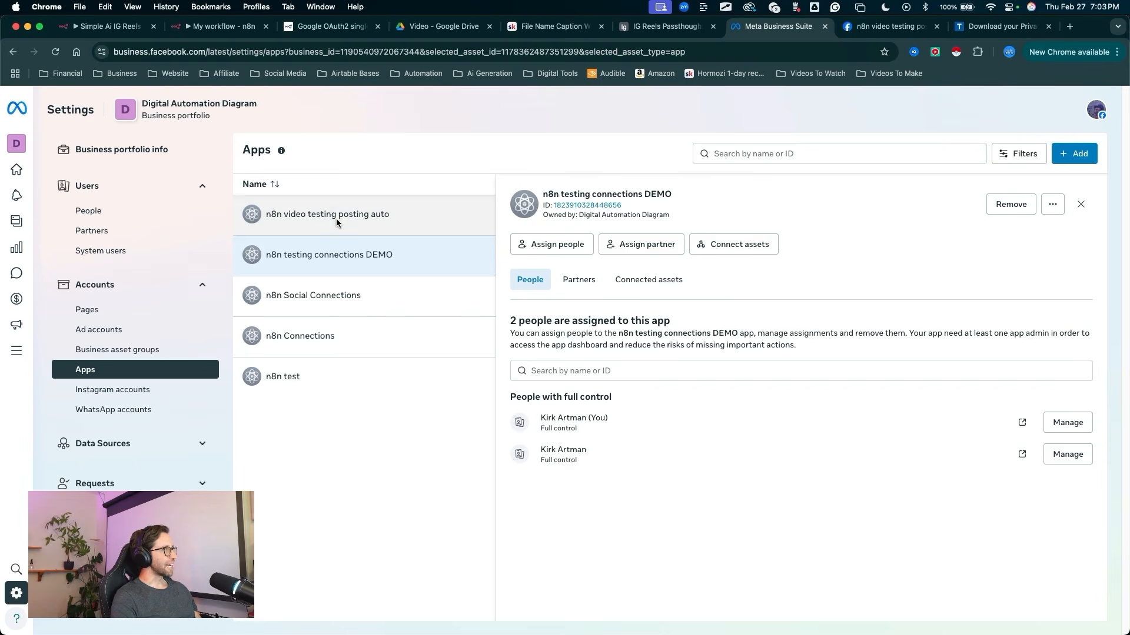
{"action": "left_click", "coordinate": [333, 214]}
{"action": "mouse_move", "coordinate": [292, 499]}
{"action": "left_mouse_down"}
{"action": "mouse_move", "coordinate": [373, 454]}
{"action": "mouse_move", "coordinate": [520, 313]}
{"action": "mouse_move", "coordinate": [544, 422]}
{"action": "mouse_move", "coordinate": [586, 422]}
{"action": "left_mouse_up"}
{"action": "mouse_move", "coordinate": [537, 484]}
{"action": "left_mouse_down"}
{"action": "mouse_move", "coordinate": [562, 254]}
{"action": "mouse_move", "coordinate": [449, 328]}
{"action": "mouse_move", "coordinate": [471, 400]}
{"action": "mouse_move", "coordinate": [430, 399]}
{"action": "mouse_move", "coordinate": [477, 418]}
{"action": "mouse_move", "coordinate": [426, 388]}
{"action": "mouse_move", "coordinate": [469, 398]}
{"action": "mouse_move", "coordinate": [471, 418]}
{"action": "mouse_move", "coordinate": [385, 422]}
{"action": "left_mouse_up"}
Step: Assign the system user to the n8n video testing posting auto app with Manage app full control
{"action": "left_click", "coordinate": [562, 254]}
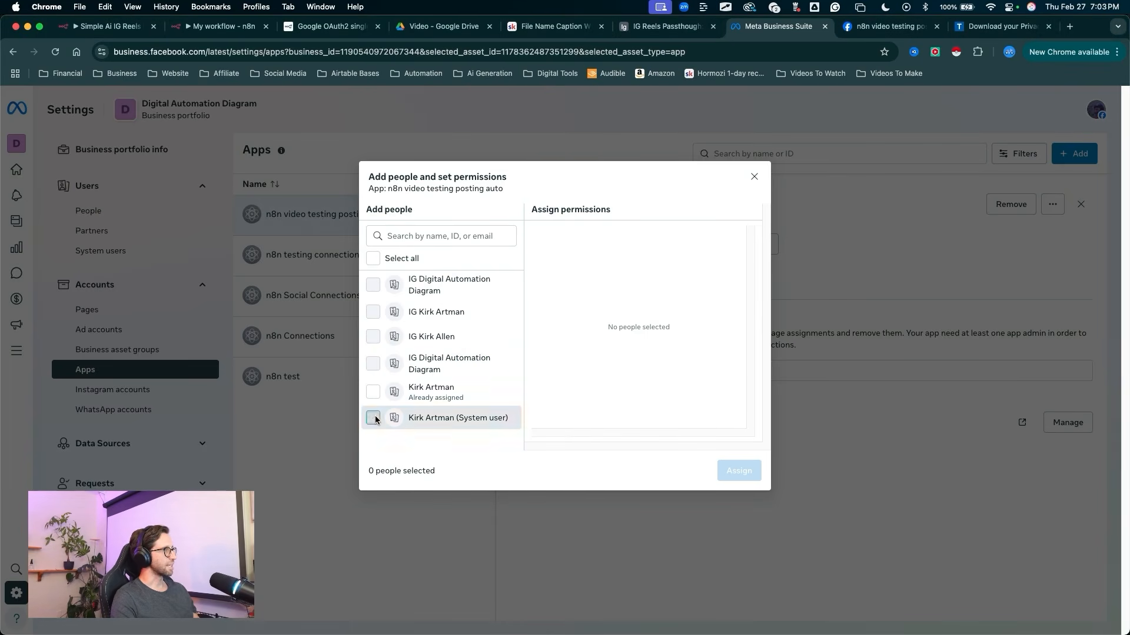
{"action": "left_click", "coordinate": [377, 417]}
{"action": "mouse_move", "coordinate": [659, 221]}
{"action": "left_mouse_down"}
{"action": "mouse_move", "coordinate": [538, 360]}
{"action": "mouse_move", "coordinate": [548, 367]}
{"action": "left_mouse_up"}
{"action": "left_click", "coordinate": [546, 367]}
{"action": "left_click_drag", "start_coordinate": [645, 353], "coordinate": [738, 462]}
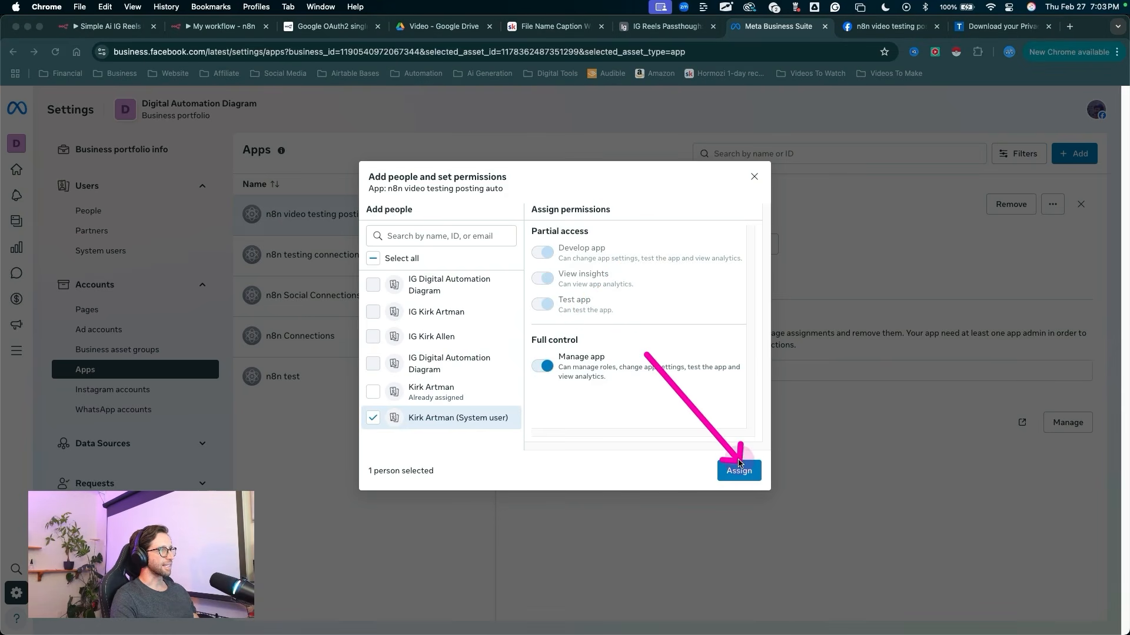
{"action": "left_click", "coordinate": [740, 470]}
{"action": "left_click", "coordinate": [710, 427]}
{"action": "mouse_move", "coordinate": [615, 535]}
{"action": "left_mouse_down"}
{"action": "mouse_move", "coordinate": [574, 414]}
{"action": "mouse_move", "coordinate": [581, 521]}
{"action": "mouse_move", "coordinate": [524, 518]}
{"action": "left_mouse_up"}
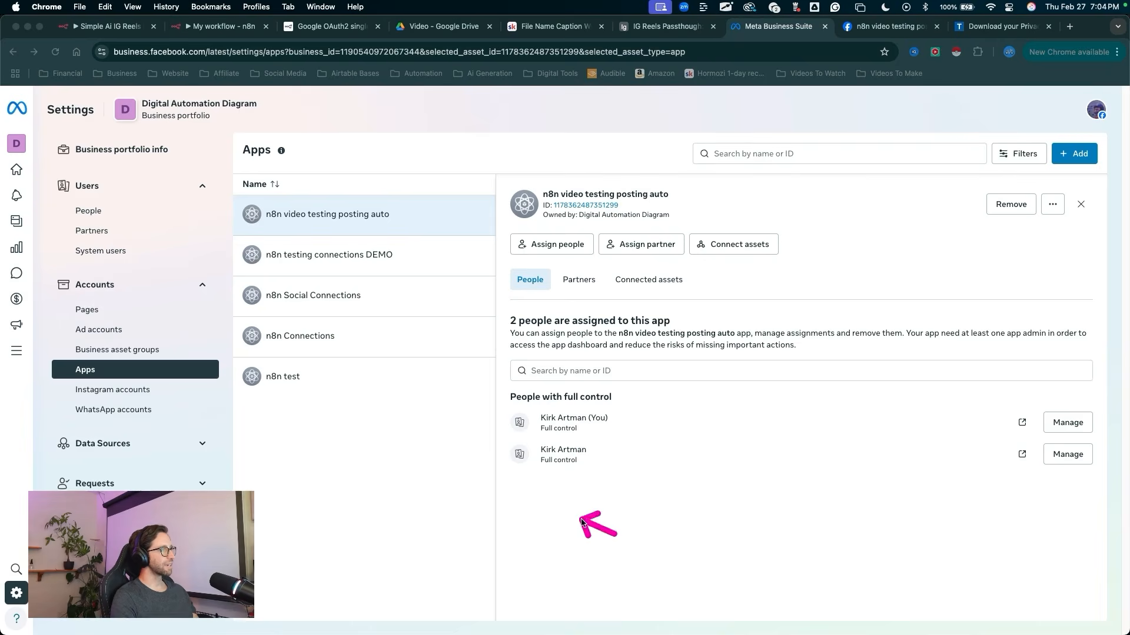
{"action": "mouse_move", "coordinate": [461, 487]}
{"action": "left_mouse_down"}
{"action": "mouse_move", "coordinate": [582, 428]}
{"action": "mouse_move", "coordinate": [527, 481]}
{"action": "left_mouse_up"}
{"action": "left_click_drag", "start_coordinate": [380, 426], "coordinate": [243, 323]}
{"action": "key", "text": "Escape"}
Step: Go to the portfolio's System users settings and open the admin system user's details
{"action": "mouse_move", "coordinate": [390, 440]}
{"action": "left_mouse_down"}
{"action": "mouse_move", "coordinate": [214, 299]}
{"action": "mouse_move", "coordinate": [128, 257]}
{"action": "left_mouse_up"}
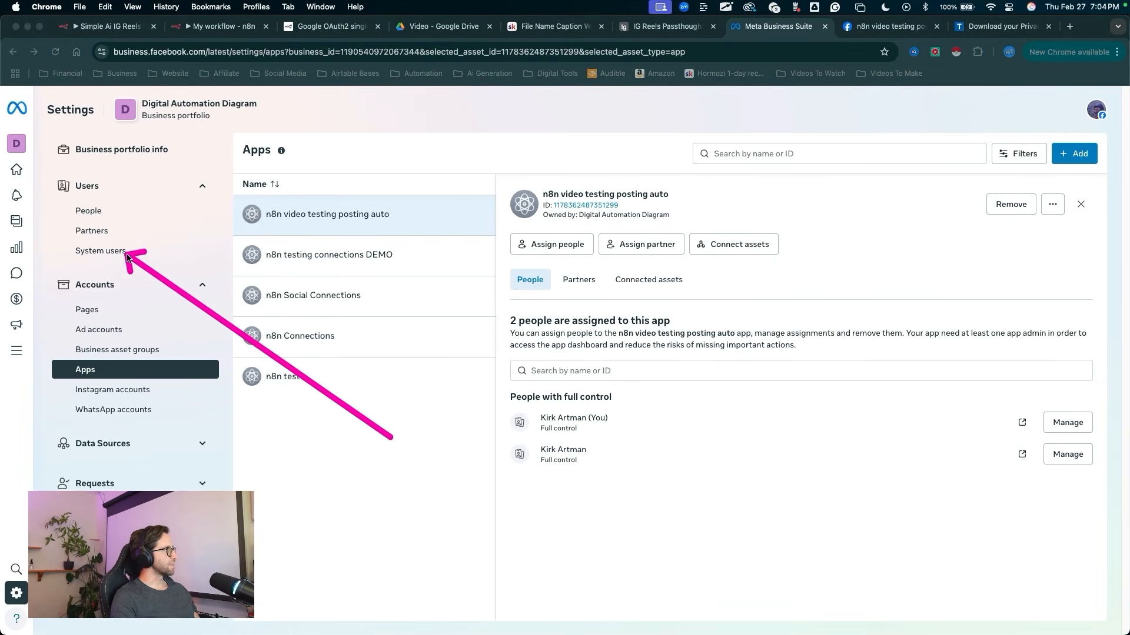
{"action": "left_click", "coordinate": [112, 252]}
{"action": "left_click_drag", "start_coordinate": [273, 403], "coordinate": [251, 216]}
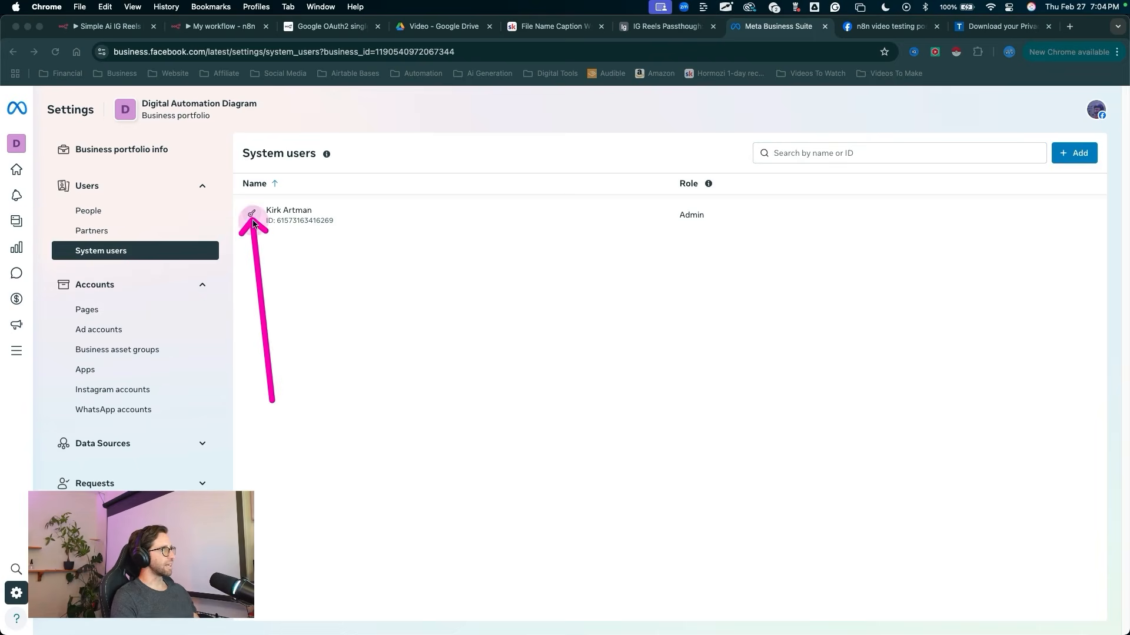
{"action": "left_click", "coordinate": [253, 216]}
{"action": "mouse_move", "coordinate": [313, 357]}
{"action": "left_mouse_down"}
{"action": "mouse_move", "coordinate": [504, 469]}
{"action": "mouse_move", "coordinate": [513, 489]}
{"action": "left_mouse_up"}
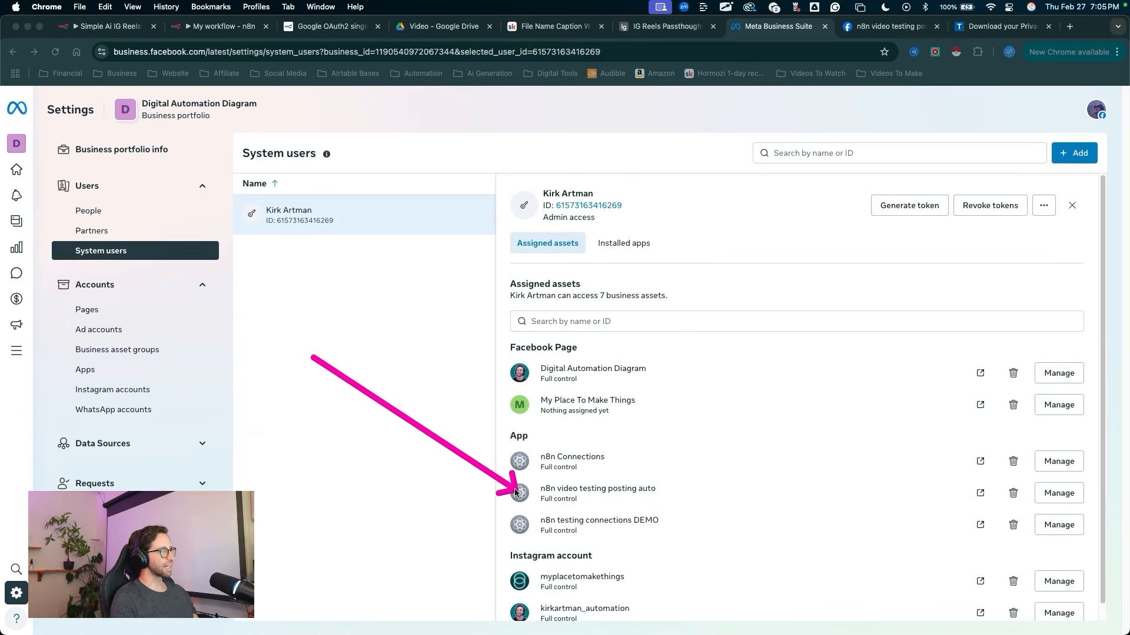
{"action": "key", "text": "Escape"}
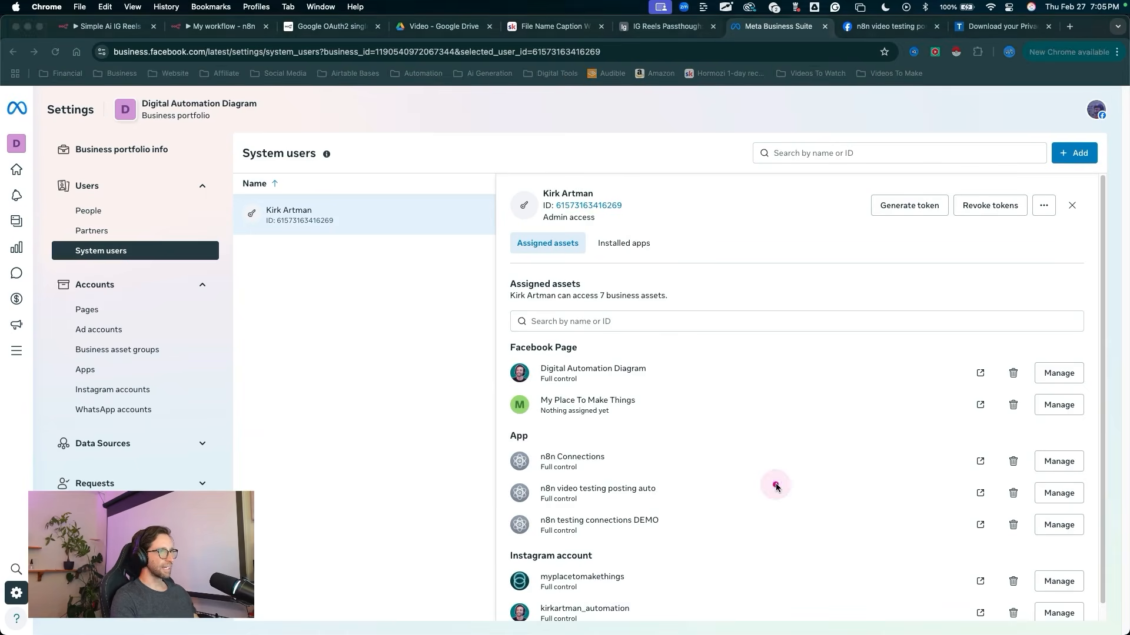
Step: Start generating a token for the system user and choose n8n video testing posting auto as its app
{"action": "mouse_move", "coordinate": [775, 486]}
{"action": "left_mouse_down"}
{"action": "mouse_move", "coordinate": [889, 206]}
{"action": "mouse_move", "coordinate": [911, 216]}
{"action": "left_mouse_up"}
{"action": "key", "text": "Escape"}
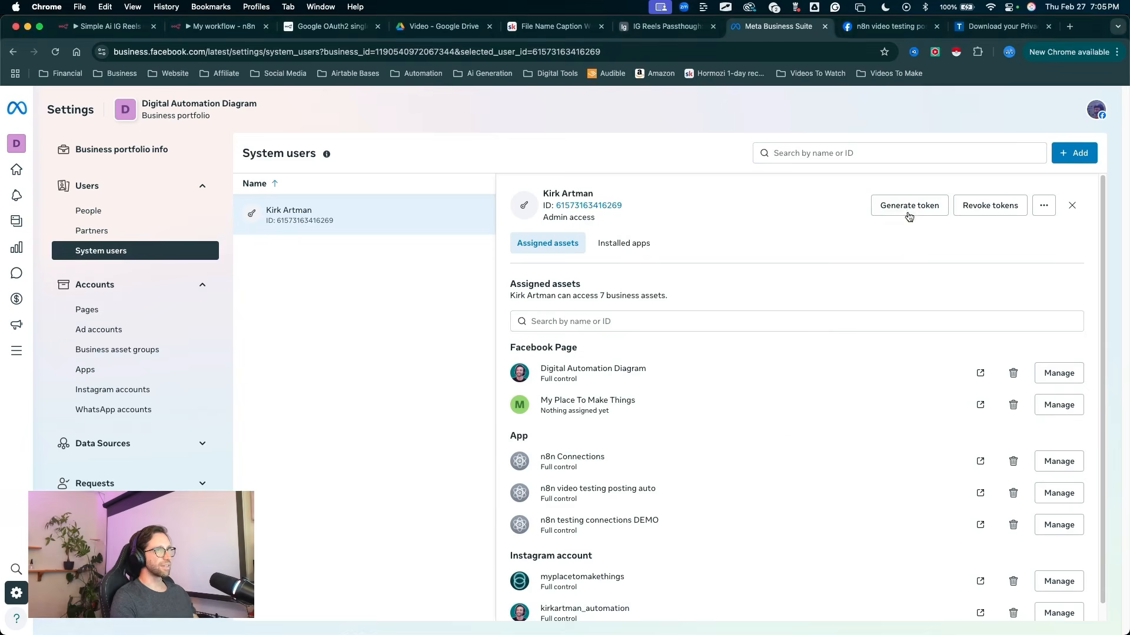
{"action": "left_click", "coordinate": [909, 207]}
{"action": "left_click", "coordinate": [525, 234]}
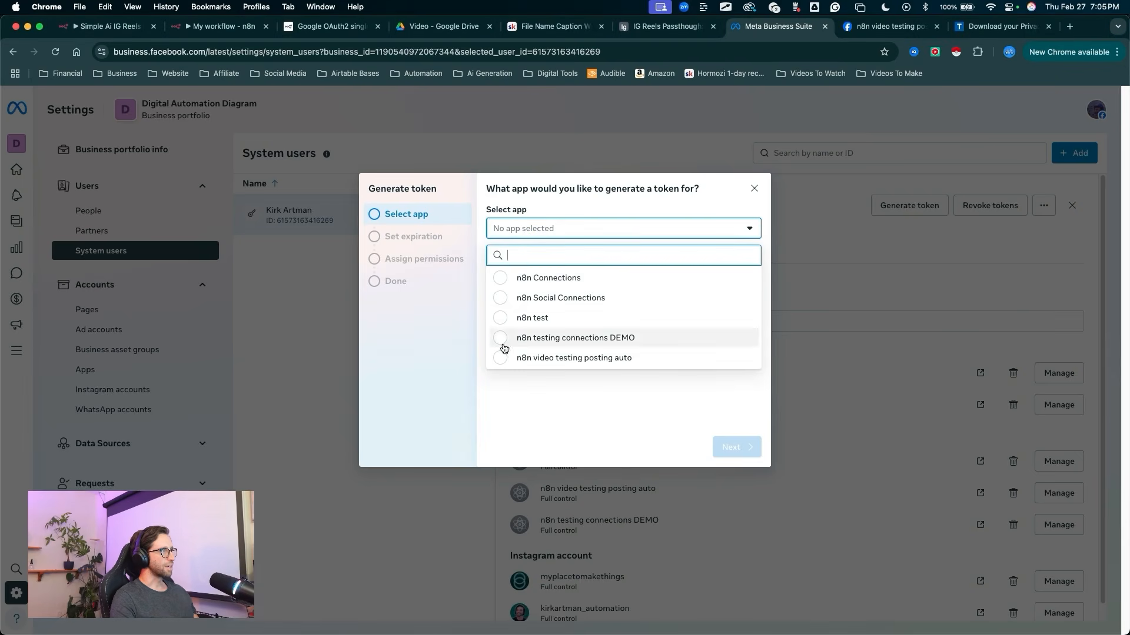
{"action": "left_click", "coordinate": [500, 358]}
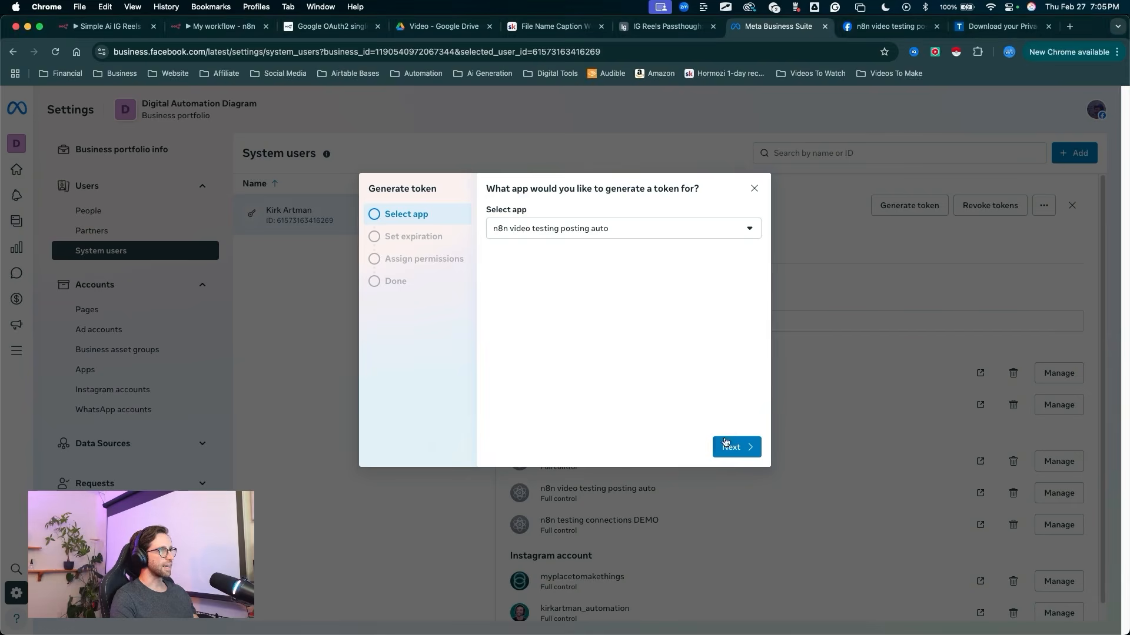
{"action": "left_click", "coordinate": [736, 447]}
Step: Set the token expiration to Never and continue to the permissions stage
{"action": "mouse_move", "coordinate": [534, 406]}
{"action": "left_mouse_down"}
{"action": "mouse_move", "coordinate": [481, 246]}
{"action": "mouse_move", "coordinate": [499, 268]}
{"action": "mouse_move", "coordinate": [489, 247]}
{"action": "mouse_move", "coordinate": [496, 267]}
{"action": "mouse_move", "coordinate": [494, 257]}
{"action": "mouse_move", "coordinate": [576, 243]}
{"action": "mouse_move", "coordinate": [512, 254]}
{"action": "mouse_move", "coordinate": [523, 262]}
{"action": "left_mouse_up"}
{"action": "key", "text": "Escape"}
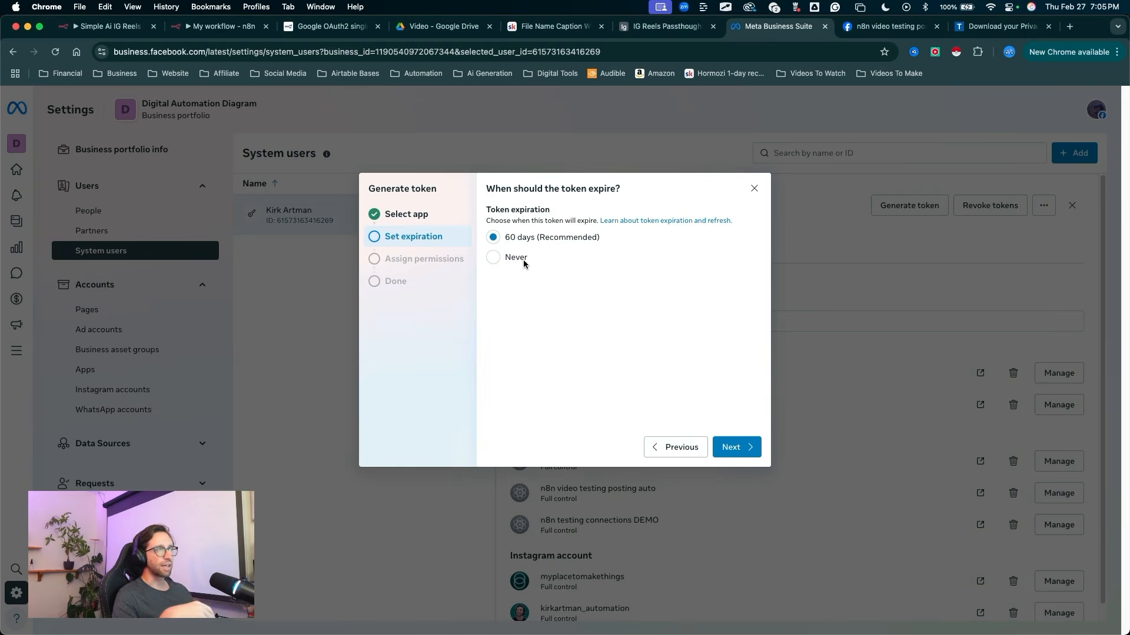
{"action": "mouse_move", "coordinate": [522, 347]}
{"action": "left_mouse_down"}
{"action": "mouse_move", "coordinate": [555, 245]}
{"action": "mouse_move", "coordinate": [514, 250]}
{"action": "left_mouse_up"}
{"action": "key", "text": "Escape"}
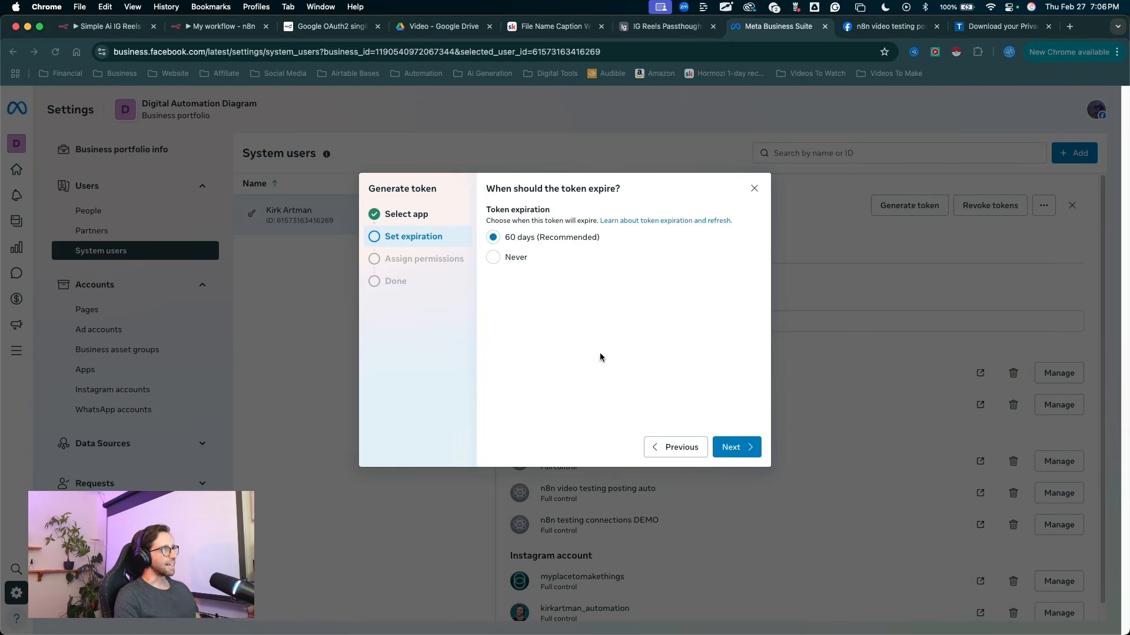
{"action": "mouse_move", "coordinate": [586, 378]}
{"action": "left_mouse_down"}
{"action": "mouse_move", "coordinate": [515, 298]}
{"action": "mouse_move", "coordinate": [501, 265]}
{"action": "left_mouse_up"}
{"action": "key", "text": "Escape"}
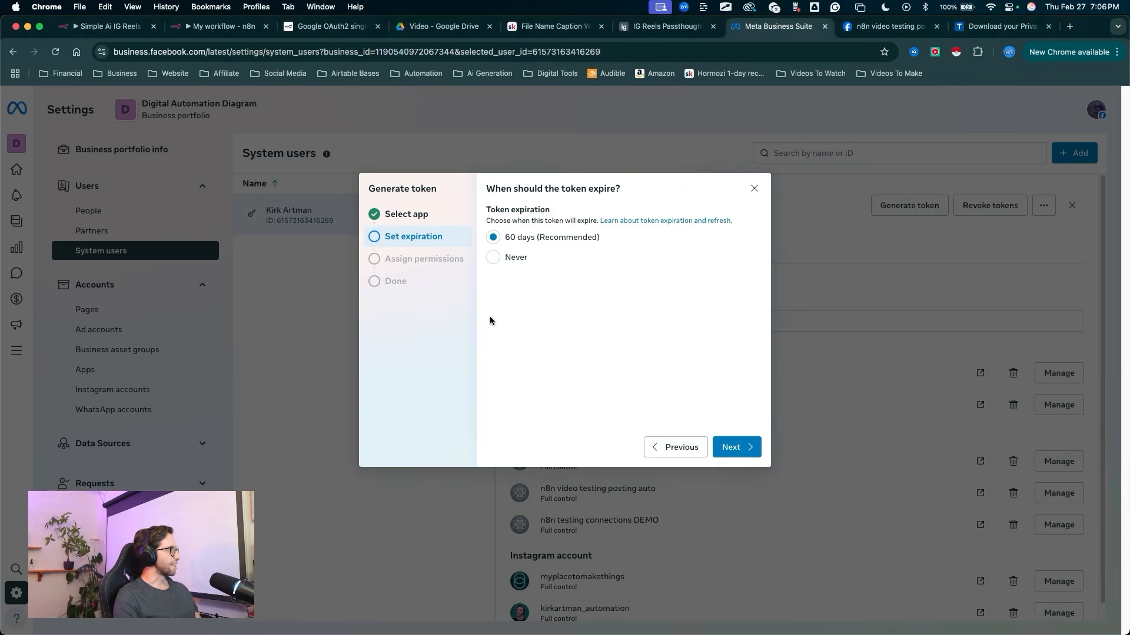
{"action": "left_click_drag", "start_coordinate": [497, 324], "coordinate": [494, 256]}
{"action": "key", "text": "Escape"}
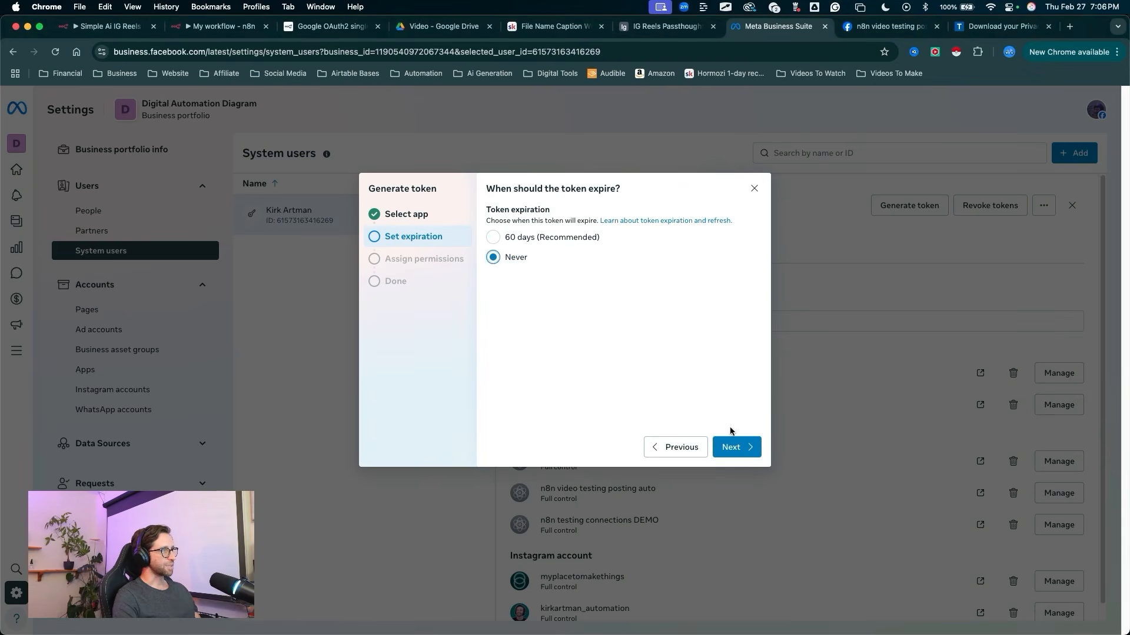
{"action": "left_click", "coordinate": [731, 447]}
Step: Grant the token the business_management and instagram_basic permissions
{"action": "left_click_drag", "start_coordinate": [521, 356], "coordinate": [528, 277]}
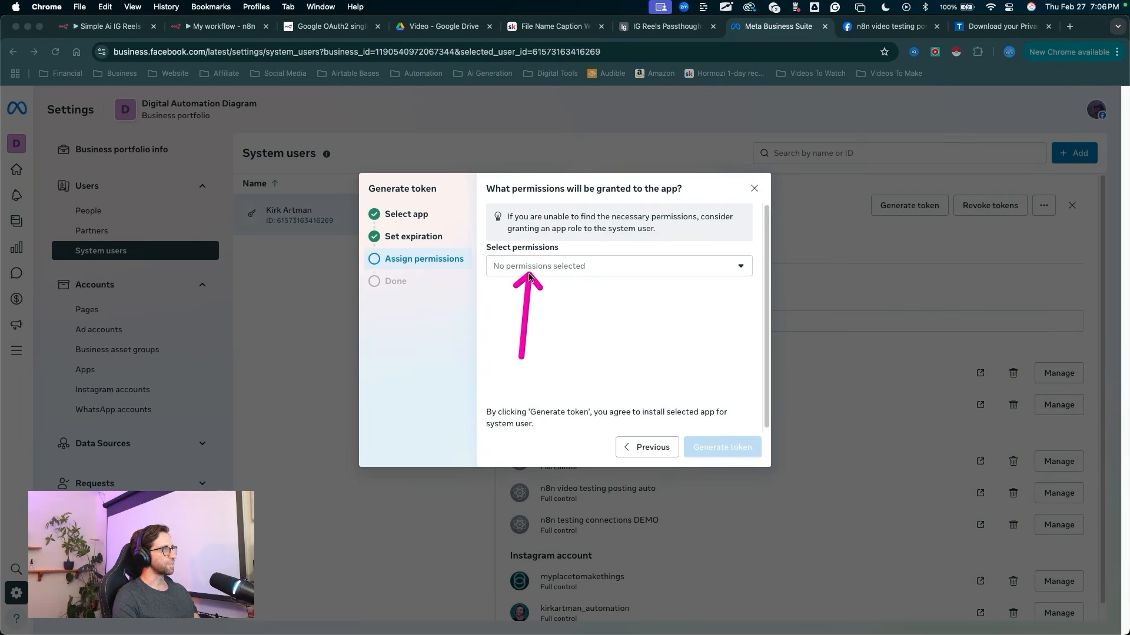
{"action": "key", "text": "Escape"}
{"action": "left_click", "coordinate": [530, 266]}
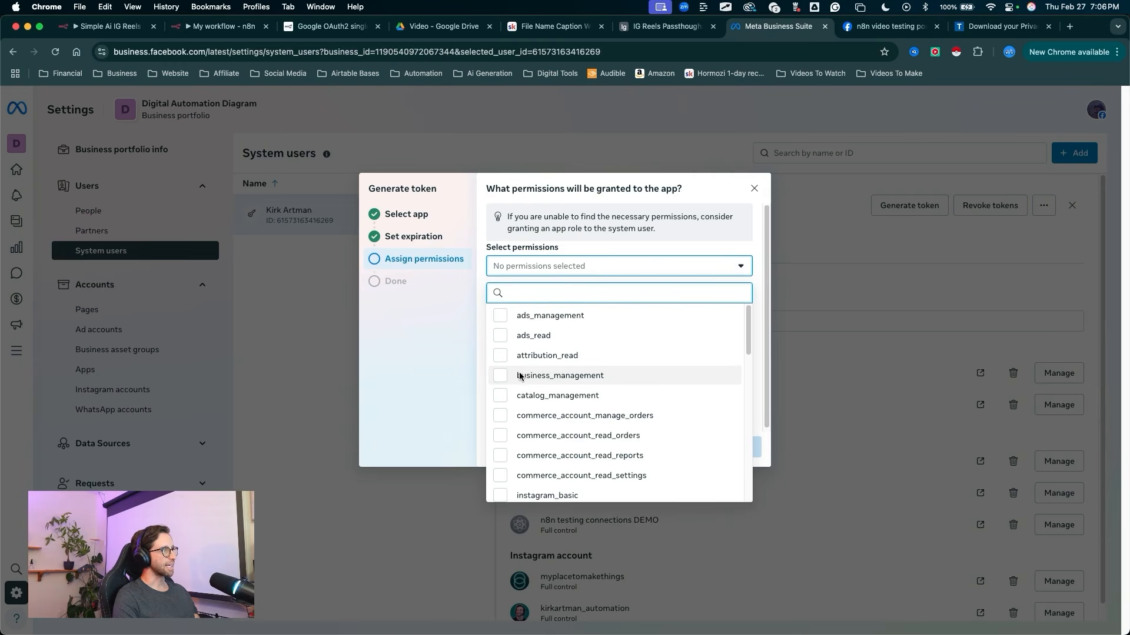
{"action": "left_click_drag", "start_coordinate": [582, 326], "coordinate": [519, 366]}
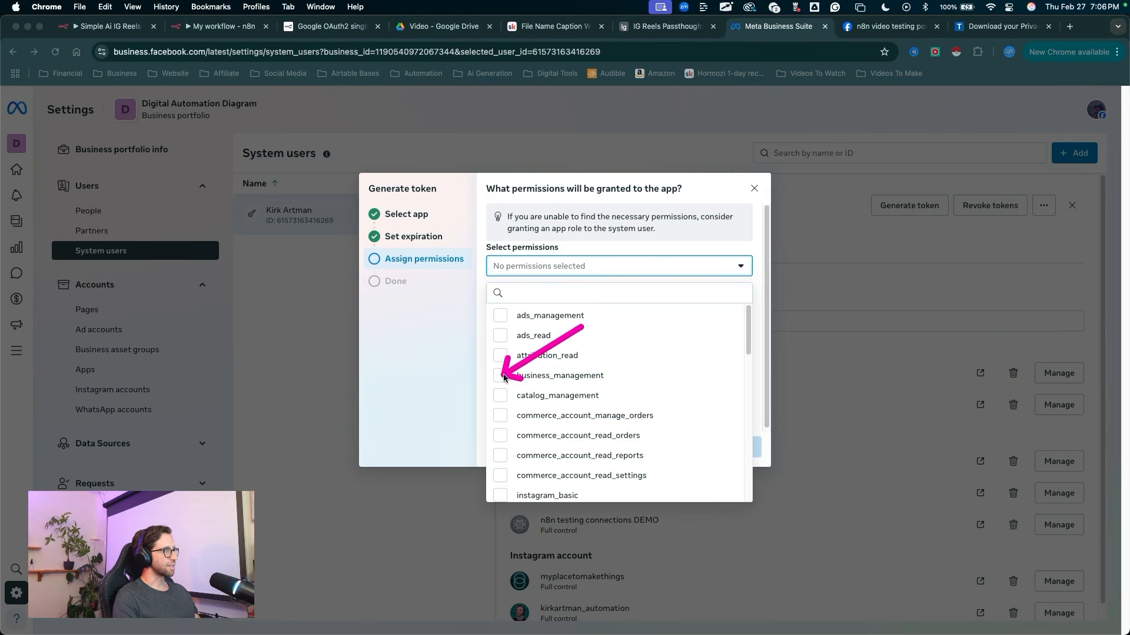
{"action": "left_click", "coordinate": [501, 376]}
{"action": "scroll", "coordinate": [504, 377], "scroll_direction": "down", "scroll_amount": 3}
{"action": "left_click_drag", "start_coordinate": [580, 347], "coordinate": [504, 426]}
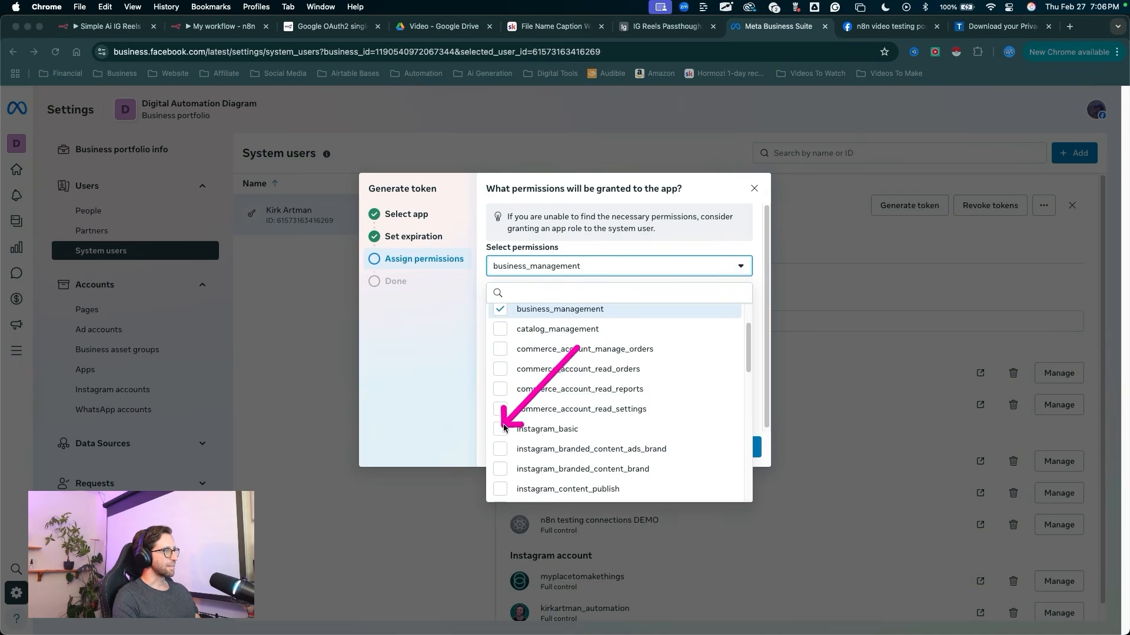
{"action": "left_click", "coordinate": [501, 429]}
Step: Add the instagram_content_publish, instagram_manage_comments, instagram_manage_insights and instagram_manage_messages permissions to the token
{"action": "scroll", "coordinate": [504, 412], "scroll_direction": "down", "scroll_amount": 3}
{"action": "left_click_drag", "start_coordinate": [572, 333], "coordinate": [522, 379]}
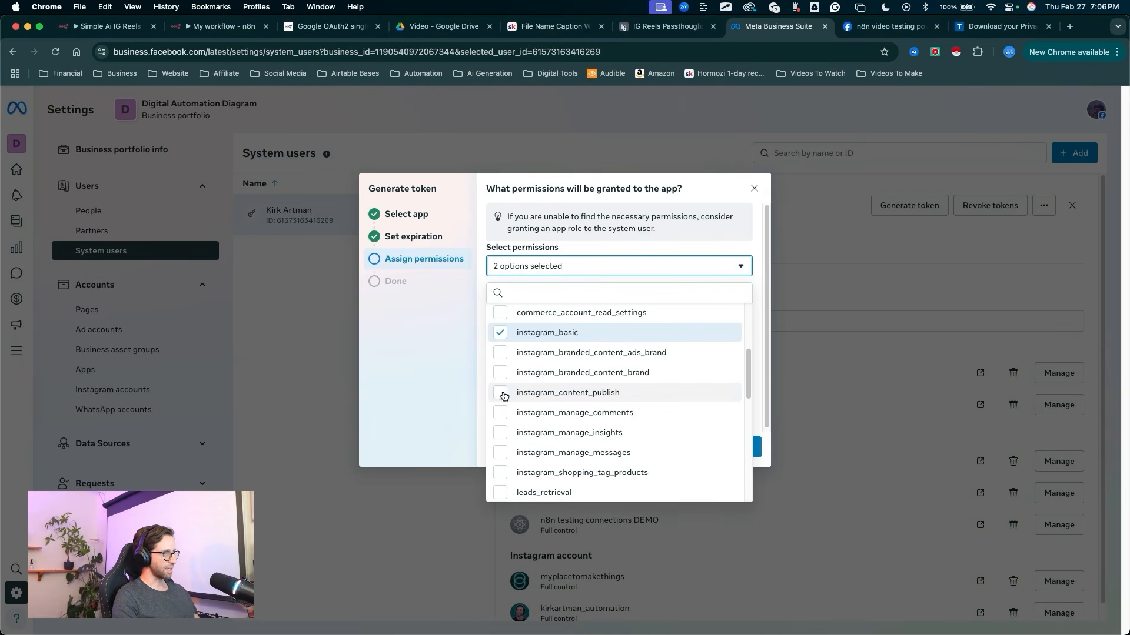
{"action": "left_click", "coordinate": [504, 393]}
{"action": "left_click", "coordinate": [499, 412]}
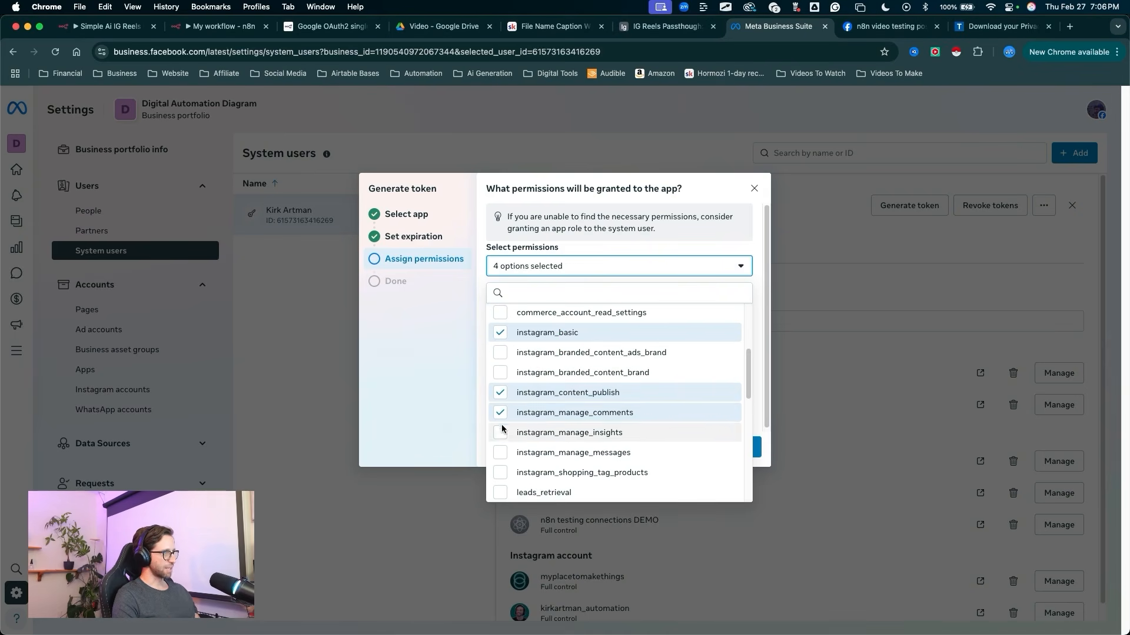
{"action": "left_click", "coordinate": [502, 433]}
{"action": "left_click", "coordinate": [500, 452]}
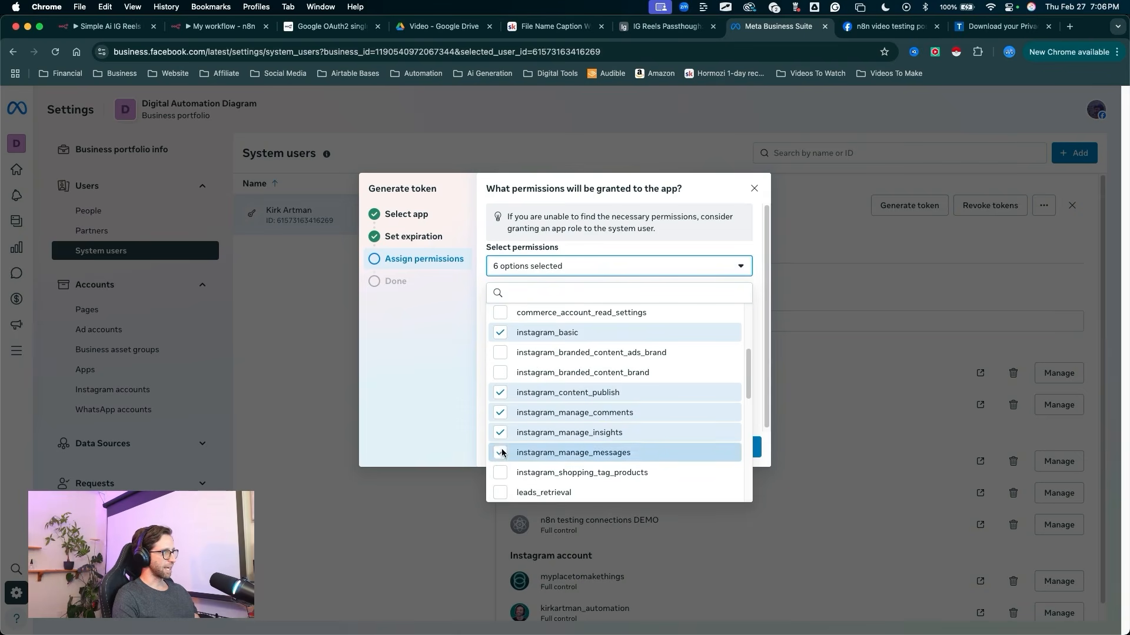
Step: Add the pages_show_list and publish_video permissions to the token
{"action": "scroll", "coordinate": [535, 406], "scroll_direction": "down", "scroll_amount": 1}
{"action": "scroll", "coordinate": [534, 406], "scroll_direction": "down", "scroll_amount": 5}
{"action": "left_click", "coordinate": [504, 422]}
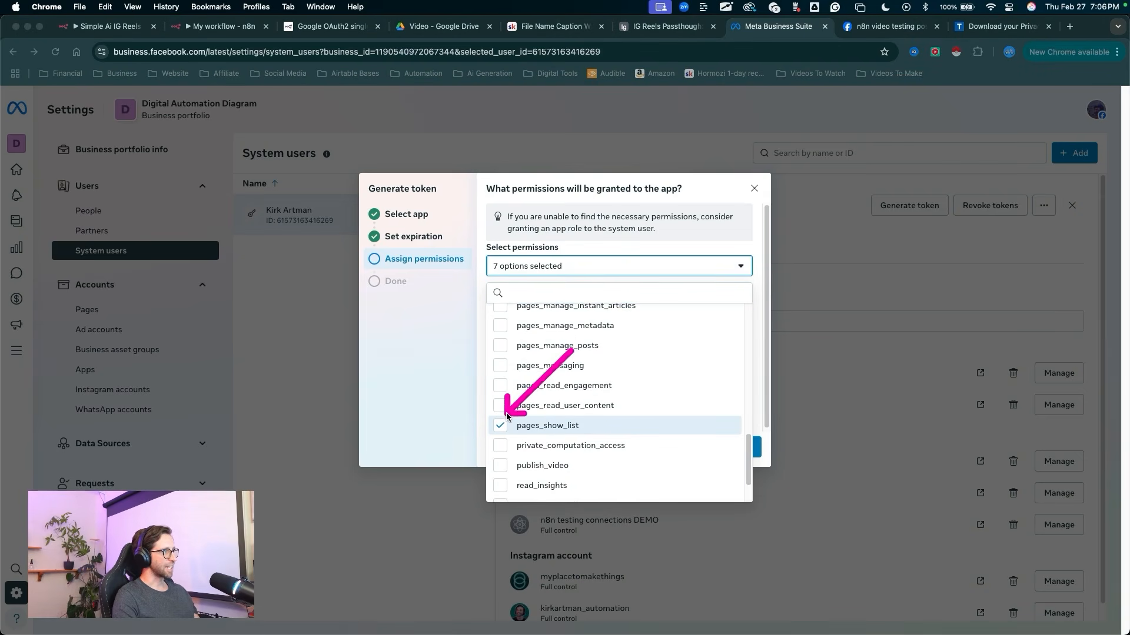
{"action": "left_click", "coordinate": [500, 466]}
{"action": "scroll", "coordinate": [529, 433], "scroll_direction": "up", "scroll_amount": 10}
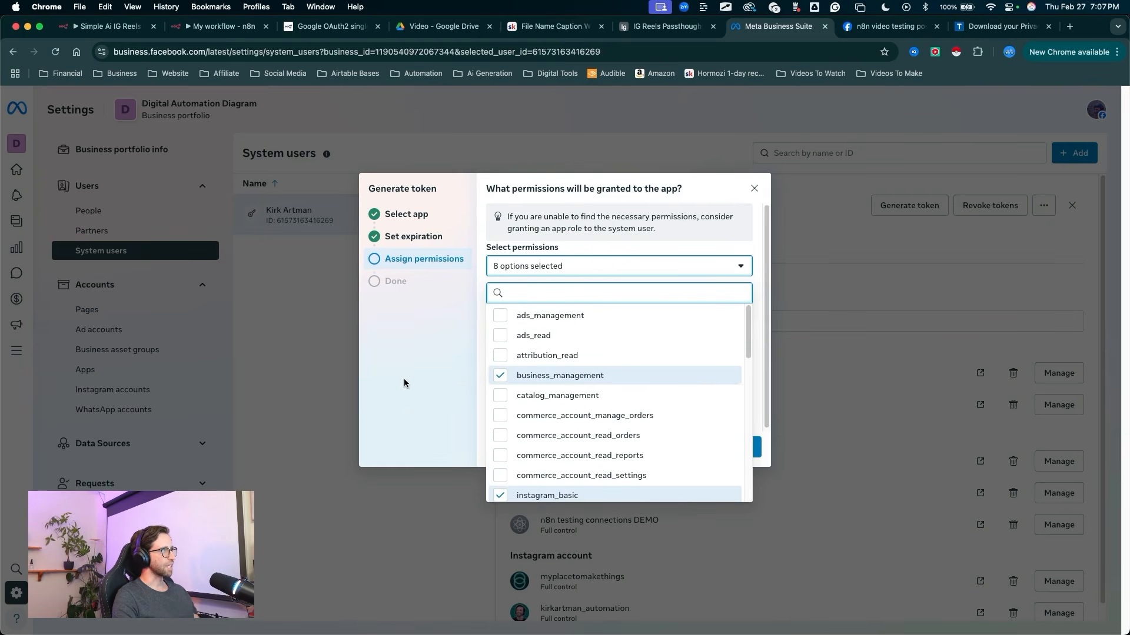
Step: Generate the access token, copy it and finish the token dialog
{"action": "left_click_drag", "start_coordinate": [402, 374], "coordinate": [492, 274]}
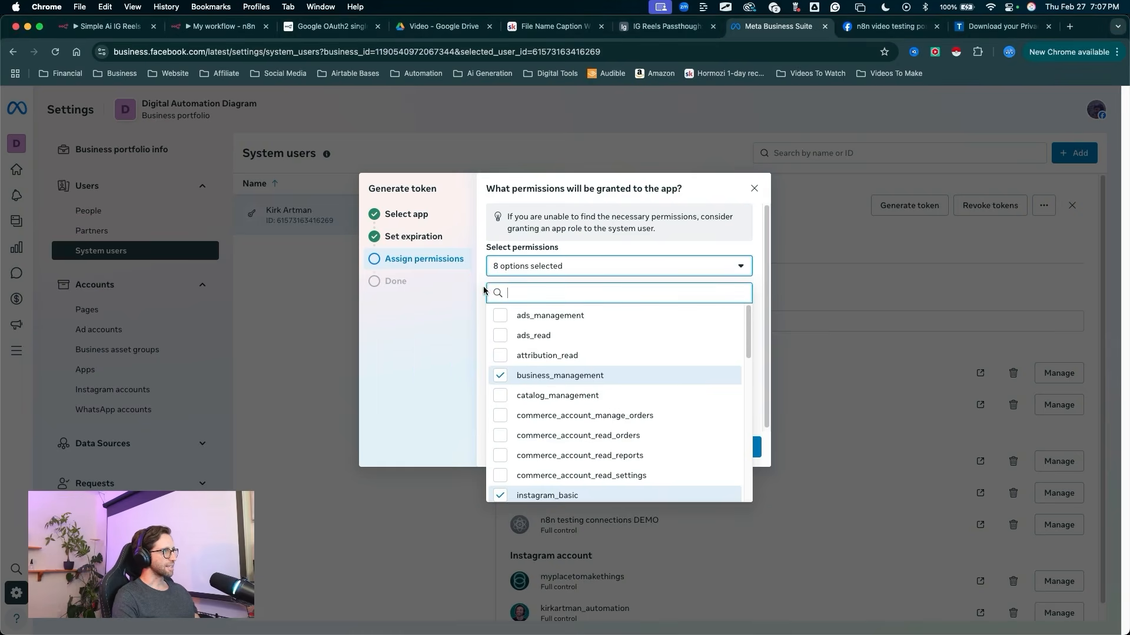
{"action": "left_click", "coordinate": [483, 287]}
{"action": "left_click_drag", "start_coordinate": [754, 298], "coordinate": [725, 442]}
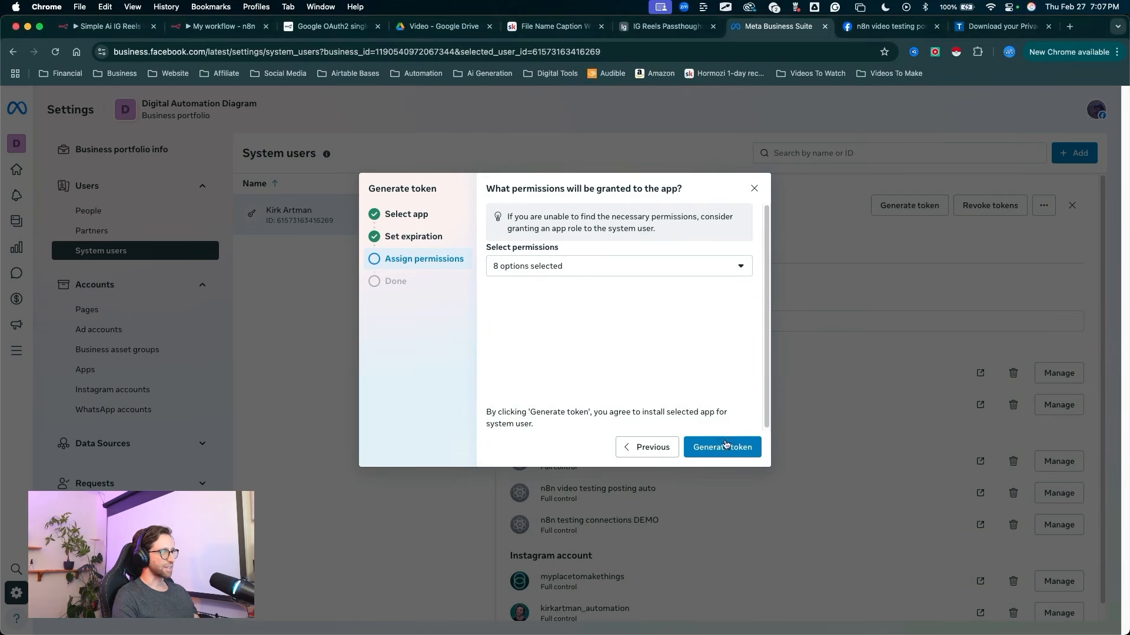
{"action": "left_click", "coordinate": [725, 447]}
{"action": "mouse_move", "coordinate": [565, 390]}
{"action": "left_mouse_down"}
{"action": "mouse_move", "coordinate": [708, 244]}
{"action": "mouse_move", "coordinate": [570, 254]}
{"action": "mouse_move", "coordinate": [743, 252]}
{"action": "left_mouse_up"}
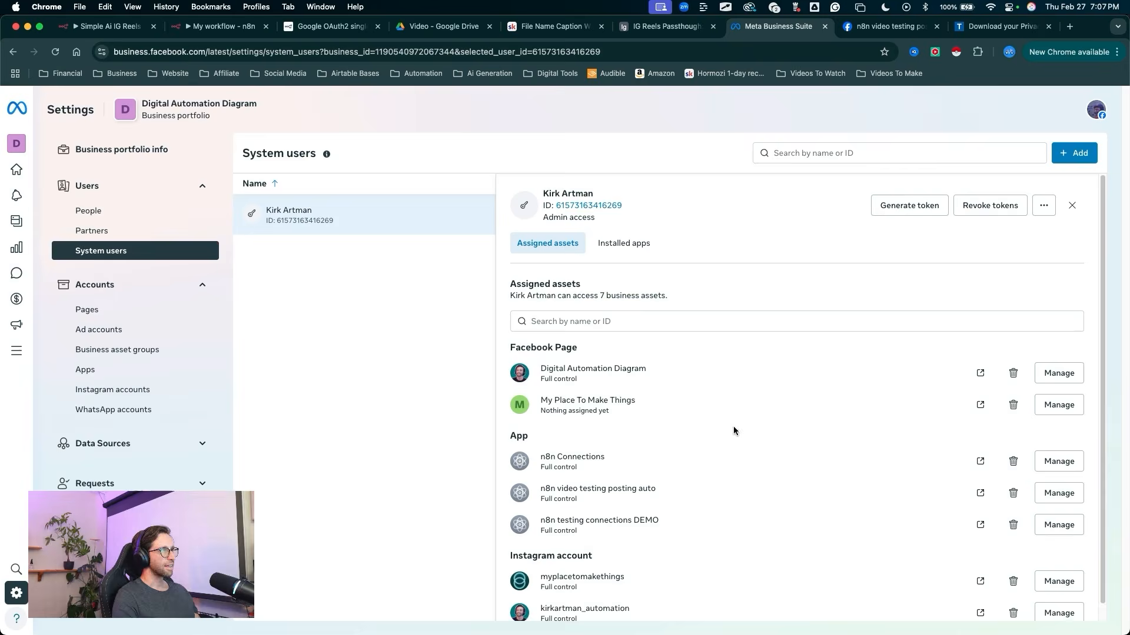
{"action": "left_click", "coordinate": [739, 446]}
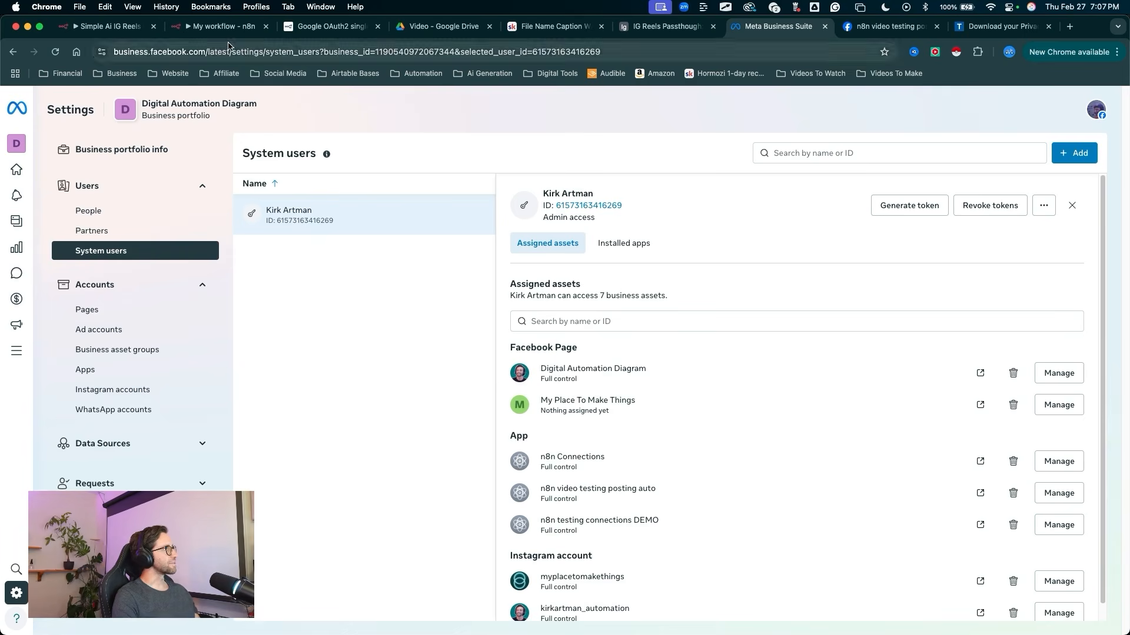
Step: Switch to the n8n workflow, create a new credential for the Facebook Graph API node and paste the access token into it
{"action": "left_click", "coordinate": [221, 26]}
{"action": "left_click_drag", "start_coordinate": [339, 196], "coordinate": [515, 180]}
{"action": "key", "text": "Escape"}
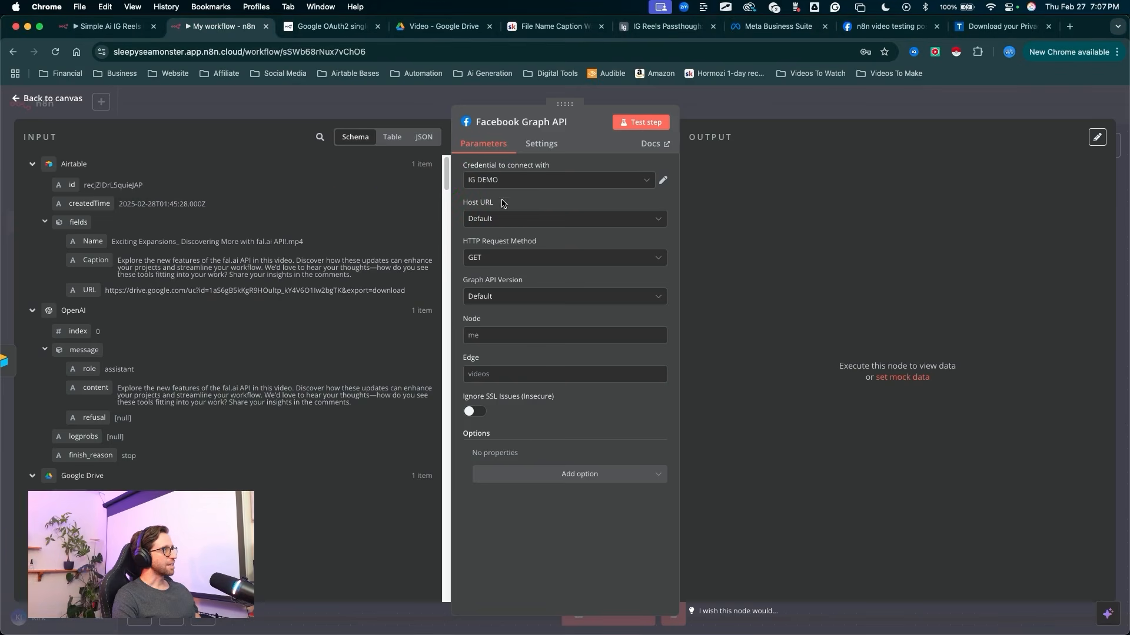
{"action": "left_click", "coordinate": [500, 181]}
{"action": "left_click", "coordinate": [497, 240]}
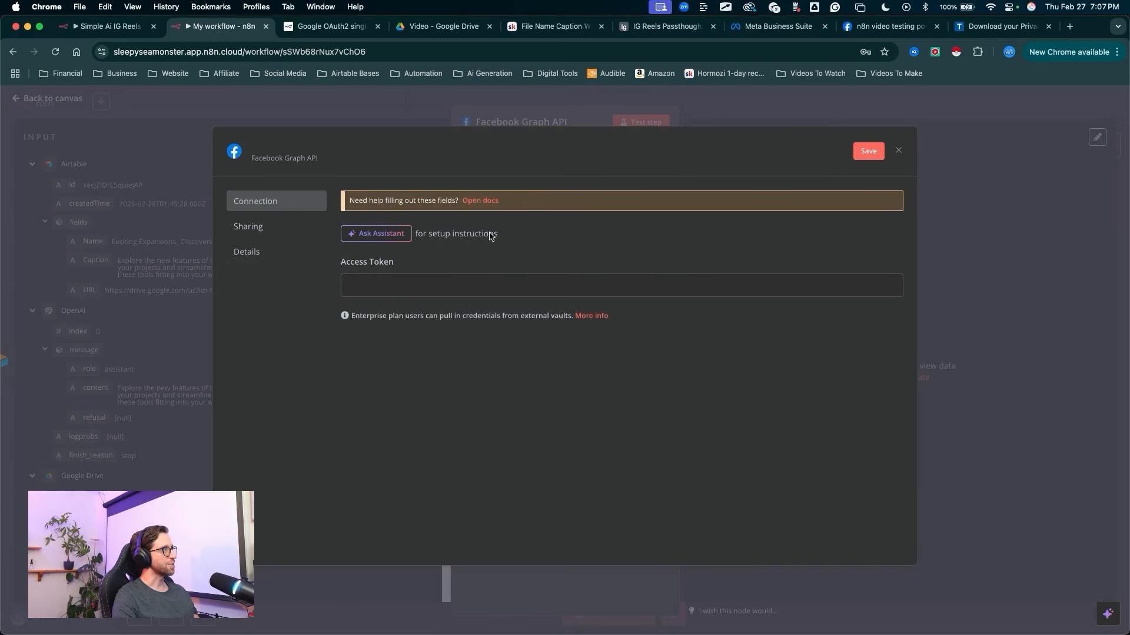
{"action": "left_click", "coordinate": [394, 287]}
{"action": "key", "text": "super+v"}
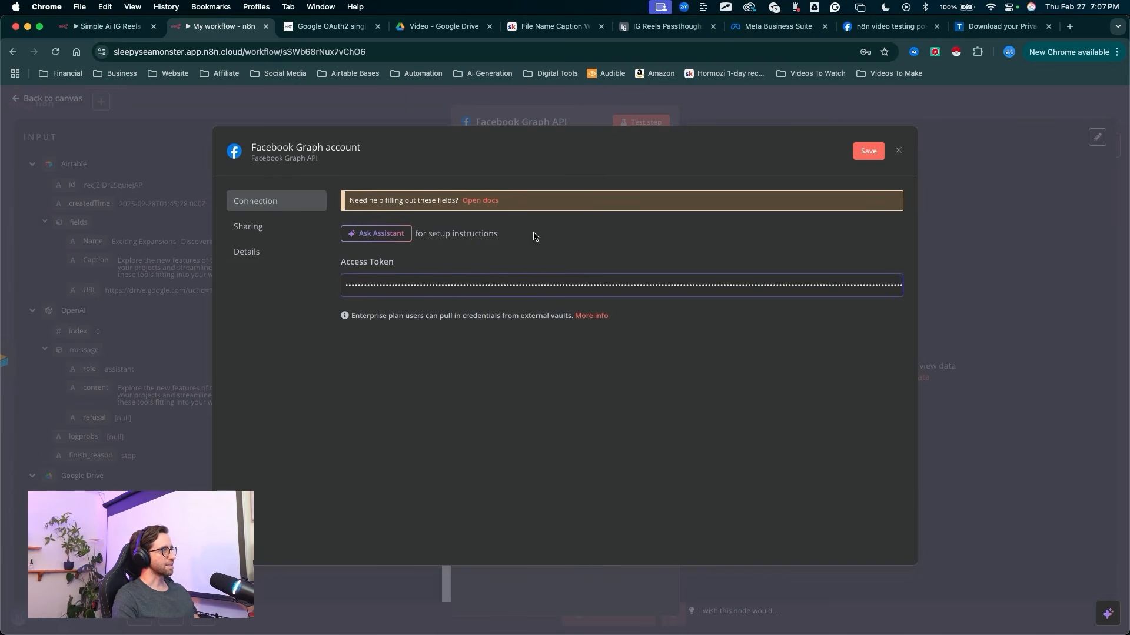
Step: Rename the Facebook Graph credential to IG Reels DEMO, save it and return to the node's parameters
{"action": "left_click", "coordinate": [365, 147]}
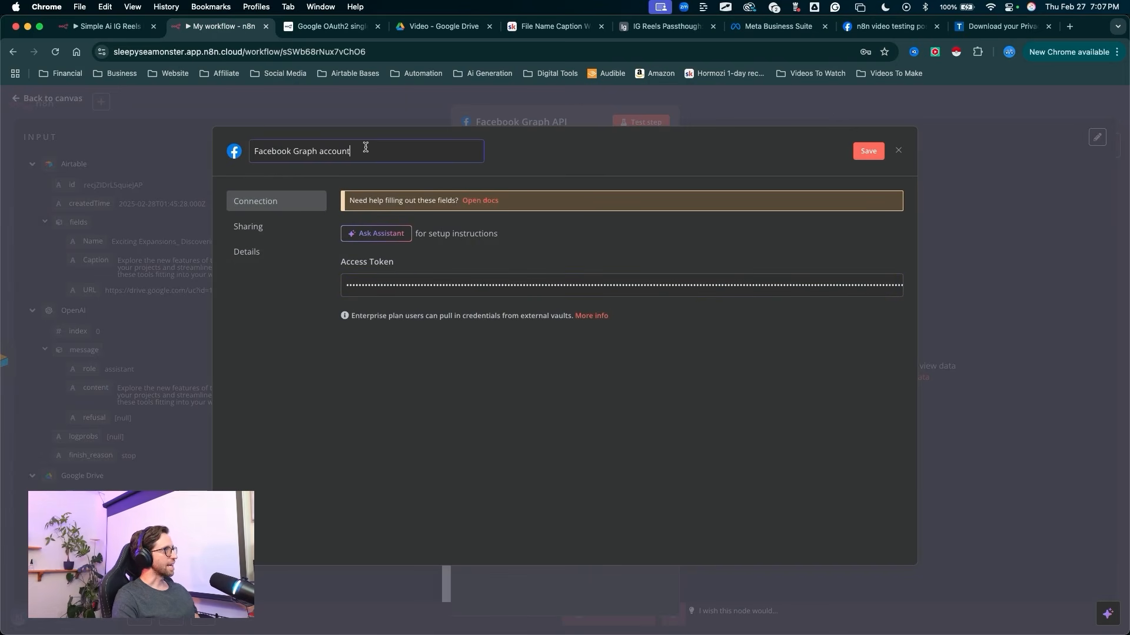
{"action": "left_click_drag", "start_coordinate": [365, 148], "coordinate": [260, 146]}
{"action": "type", "text": "IG Reels DEMO"}
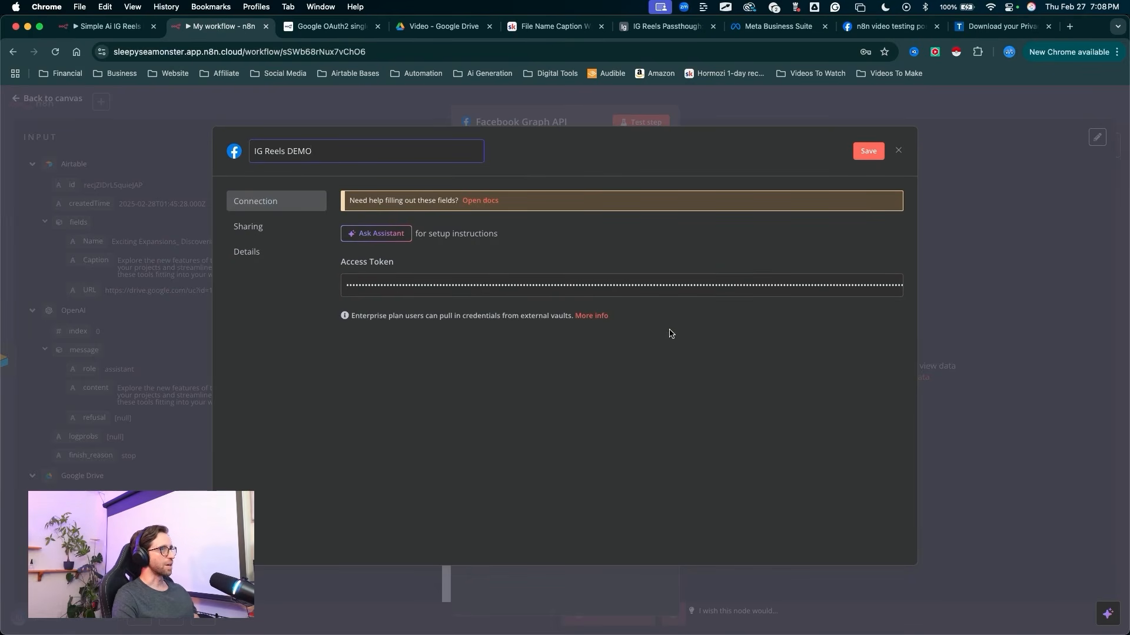
{"action": "left_click", "coordinate": [870, 153]}
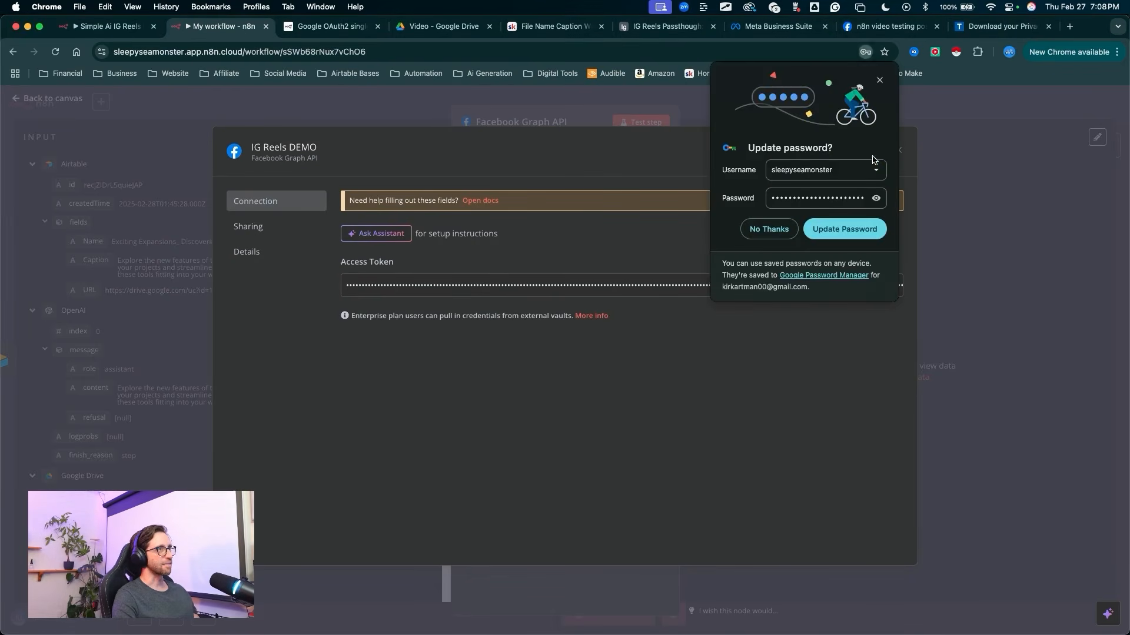
{"action": "mouse_move", "coordinate": [597, 325]}
{"action": "left_mouse_down"}
{"action": "mouse_move", "coordinate": [444, 219]}
{"action": "mouse_move", "coordinate": [452, 212]}
{"action": "left_mouse_up"}
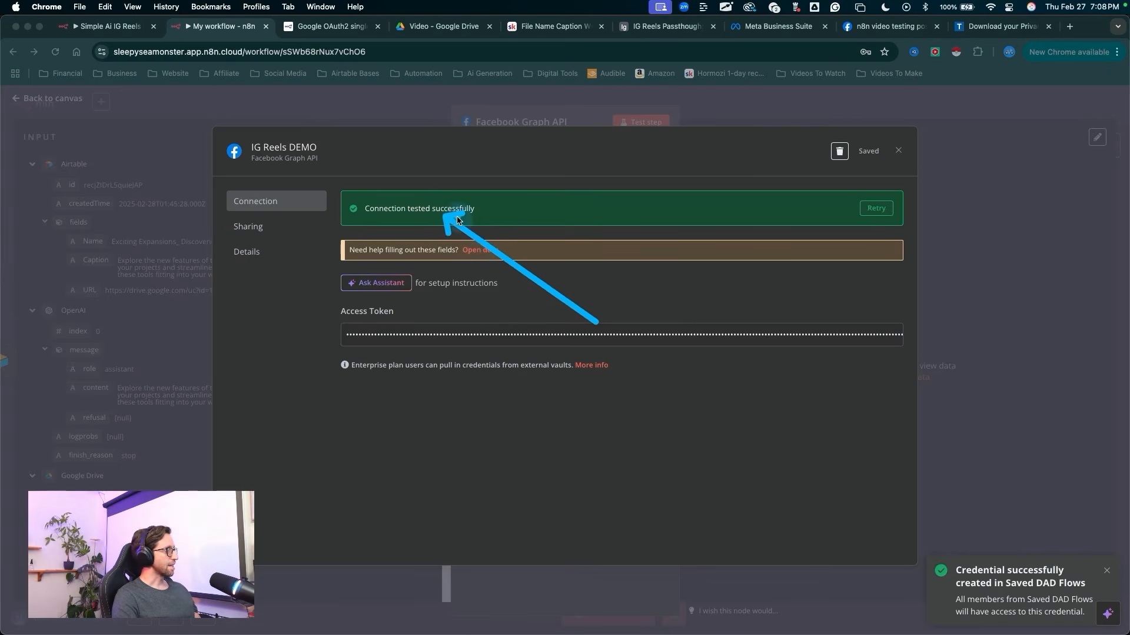
{"action": "key", "text": "Escape"}
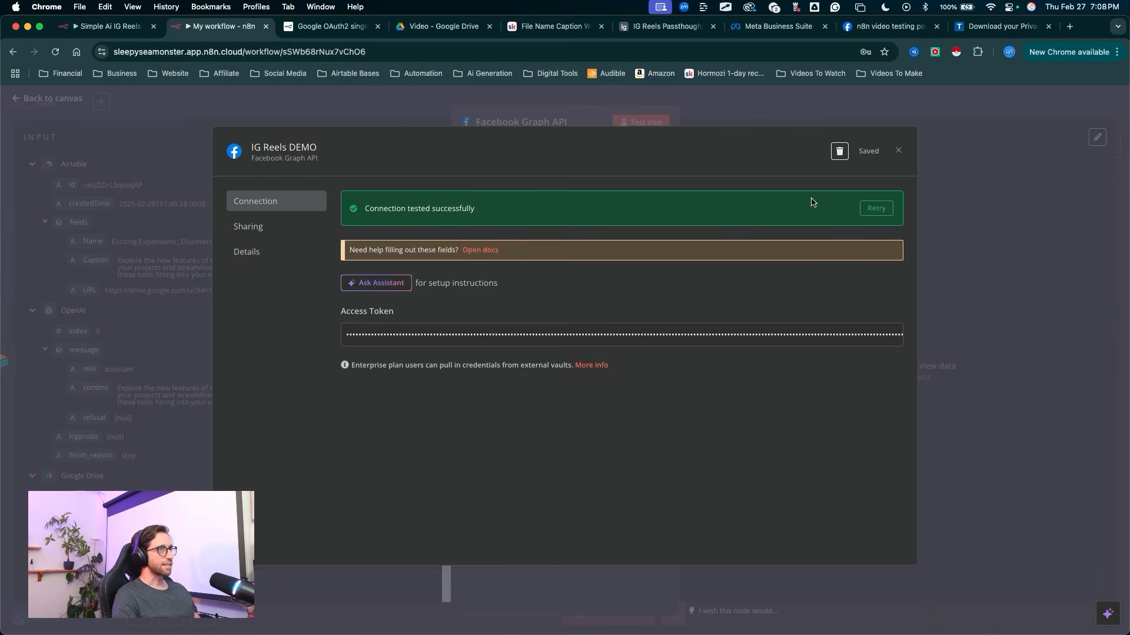
{"action": "left_click", "coordinate": [898, 152]}
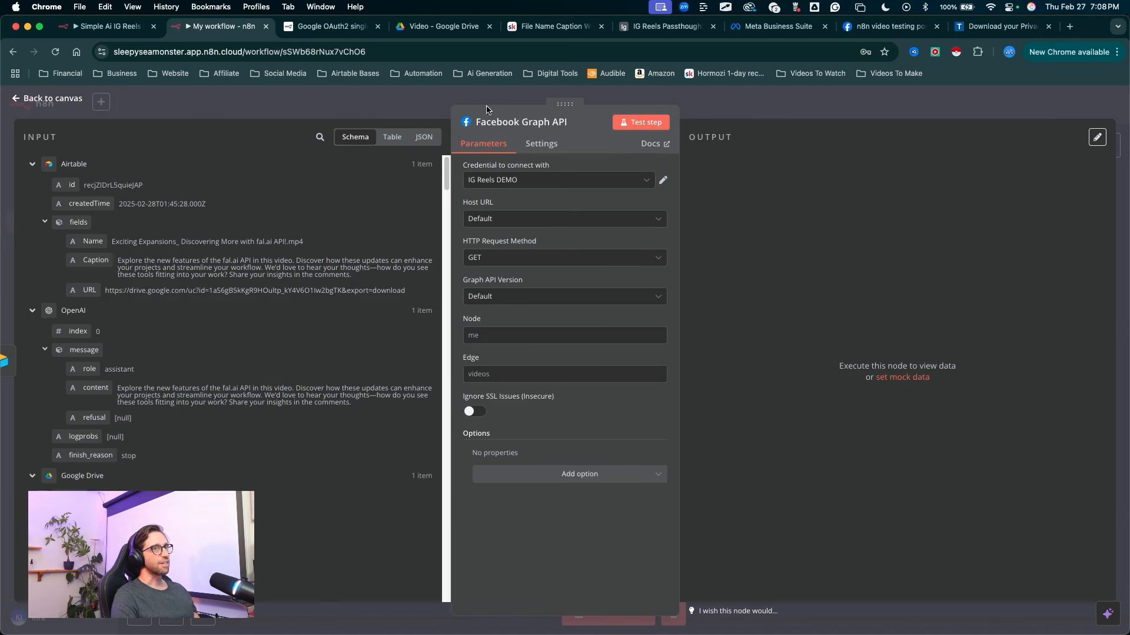
{"action": "mouse_move", "coordinate": [259, 319]}
{"action": "left_mouse_down"}
{"action": "mouse_move", "coordinate": [441, 156]}
{"action": "mouse_move", "coordinate": [480, 142]}
{"action": "mouse_move", "coordinate": [509, 467]}
{"action": "left_mouse_up"}
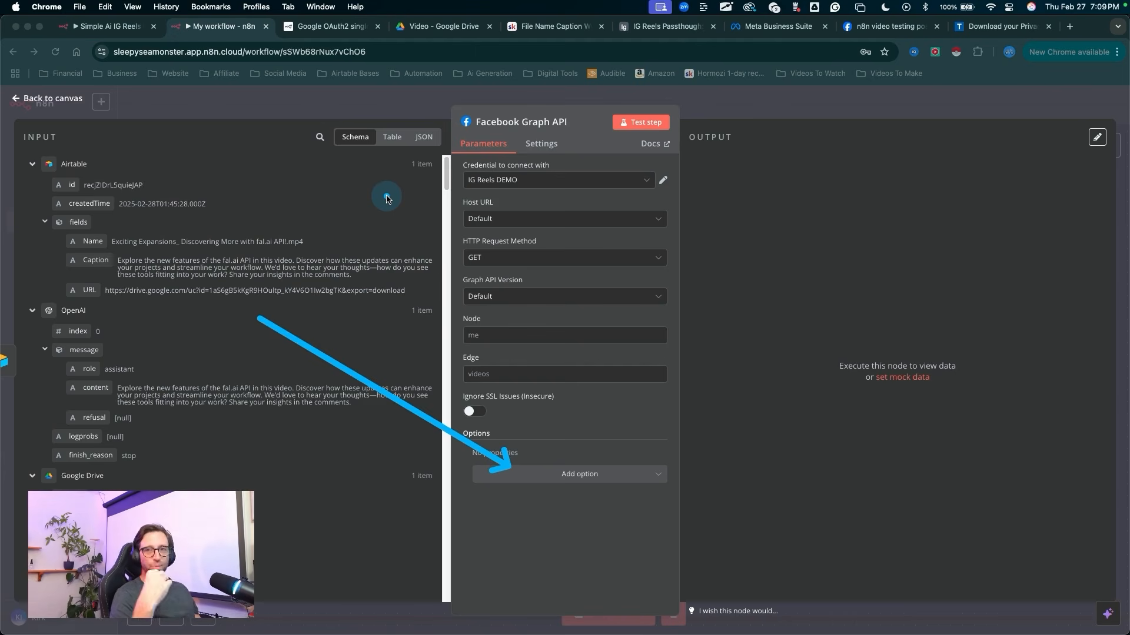
{"action": "key", "text": "Escape"}
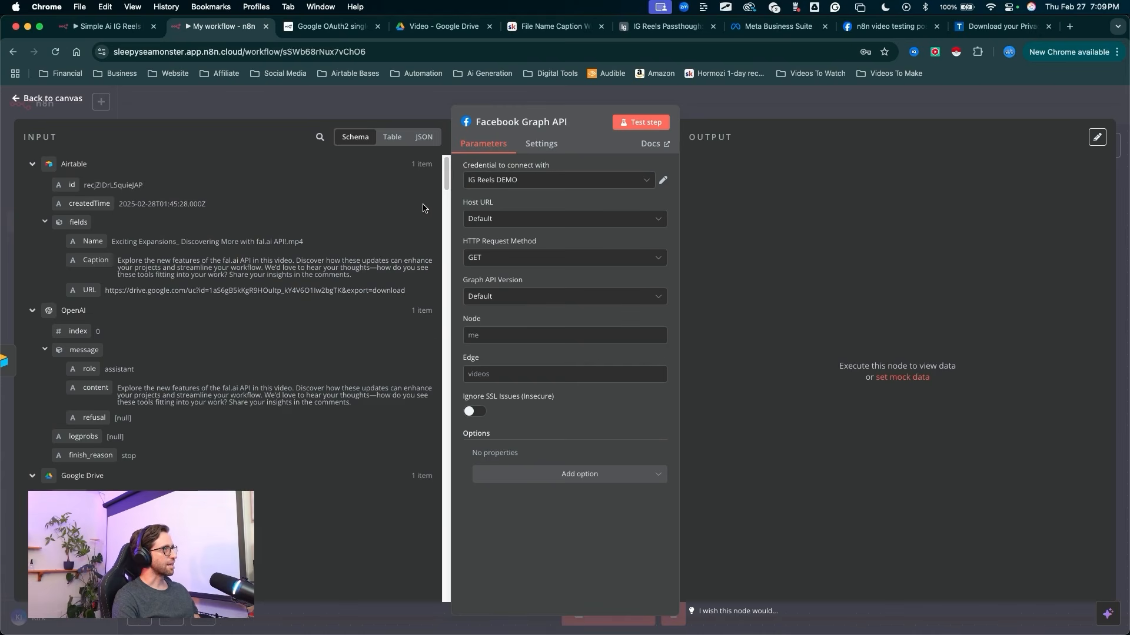
{"action": "key", "text": "ctrl+a"}
{"action": "mouse_move", "coordinate": [313, 210]}
{"action": "left_mouse_down"}
{"action": "mouse_move", "coordinate": [478, 203]}
{"action": "mouse_move", "coordinate": [470, 220]}
{"action": "left_mouse_up"}
{"action": "key", "text": "Escape"}
{"action": "left_click", "coordinate": [470, 223]}
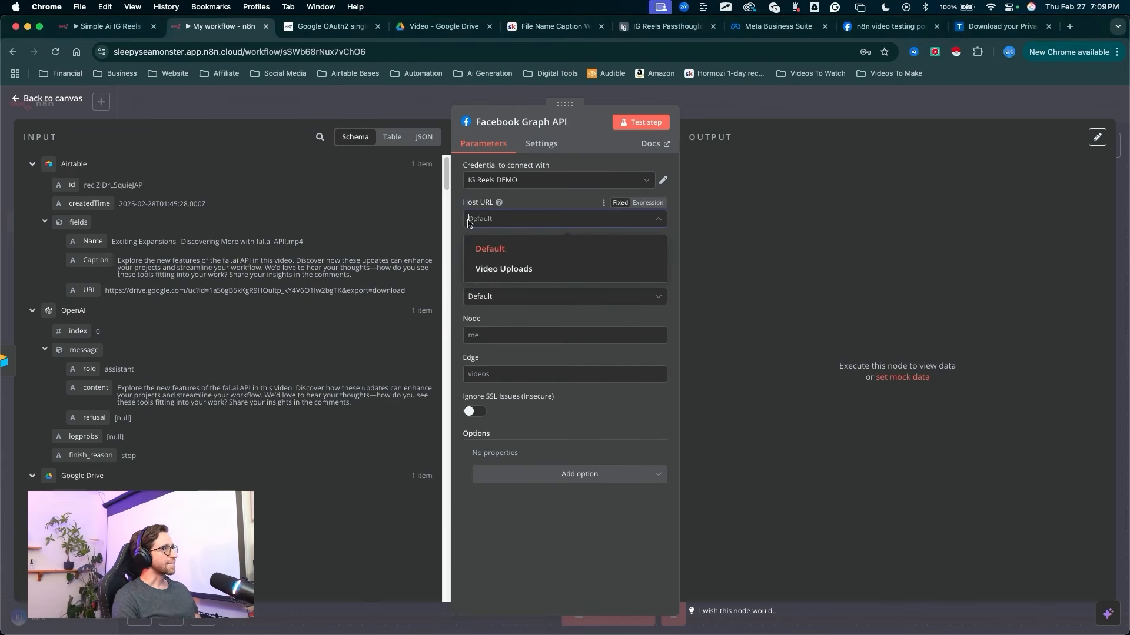
{"action": "left_click", "coordinate": [421, 210]}
{"action": "key", "text": "ctrl+a"}
{"action": "left_click_drag", "start_coordinate": [408, 196], "coordinate": [481, 251]}
{"action": "key", "text": "Escape"}
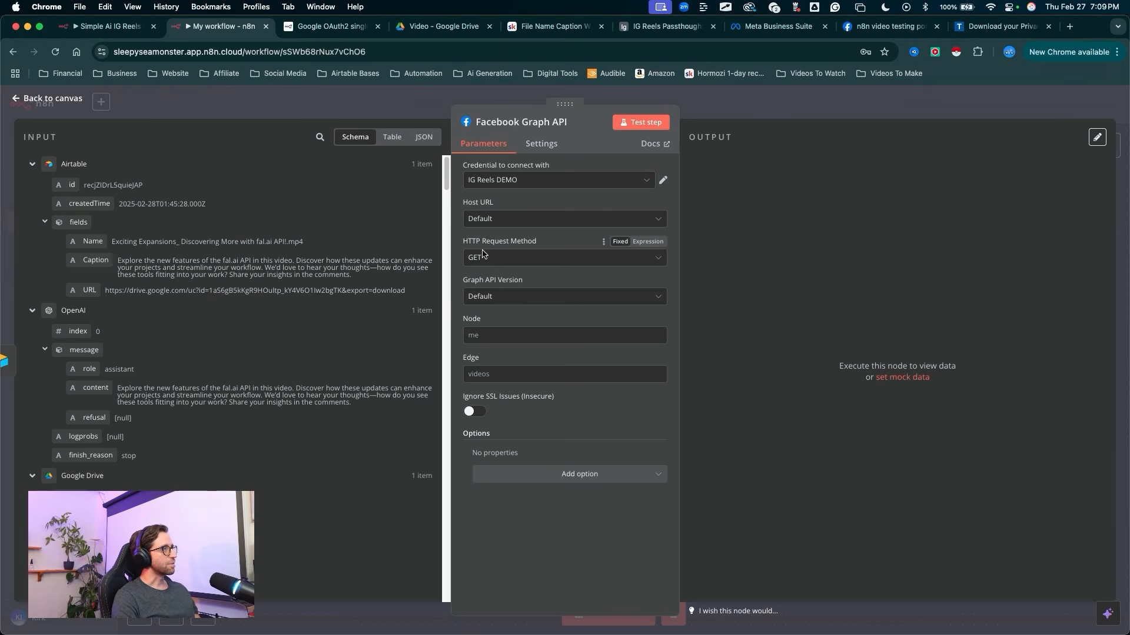
Step: Set the Facebook Graph API node's HTTP request method to POST and its Graph API version to v22.0
{"action": "left_click", "coordinate": [481, 255]}
{"action": "left_click", "coordinate": [492, 308]}
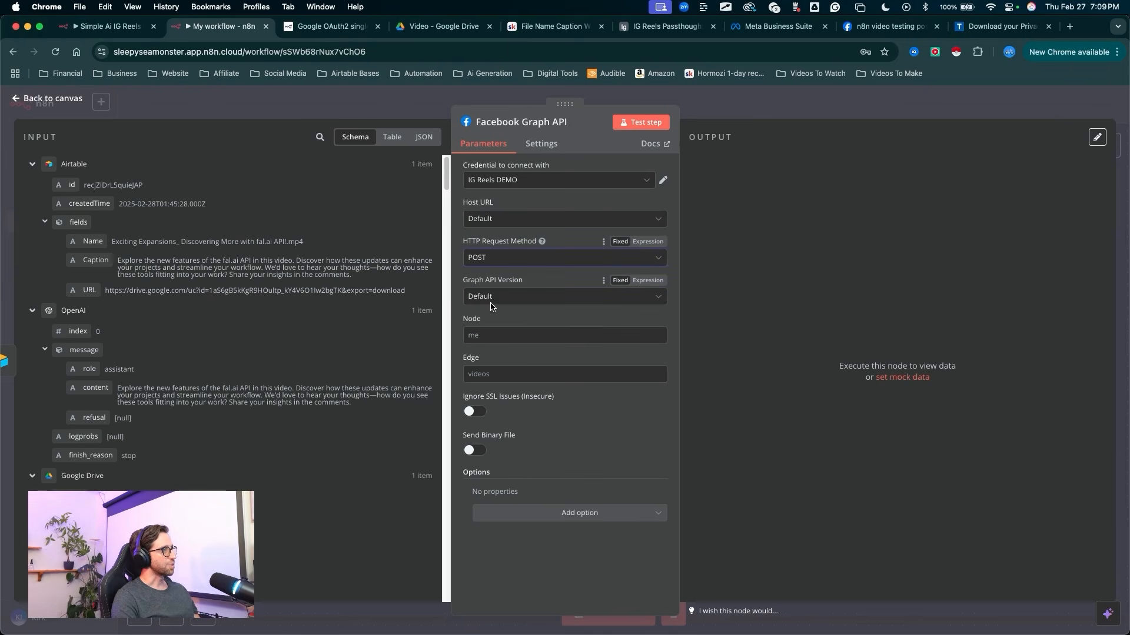
{"action": "left_click", "coordinate": [496, 298]}
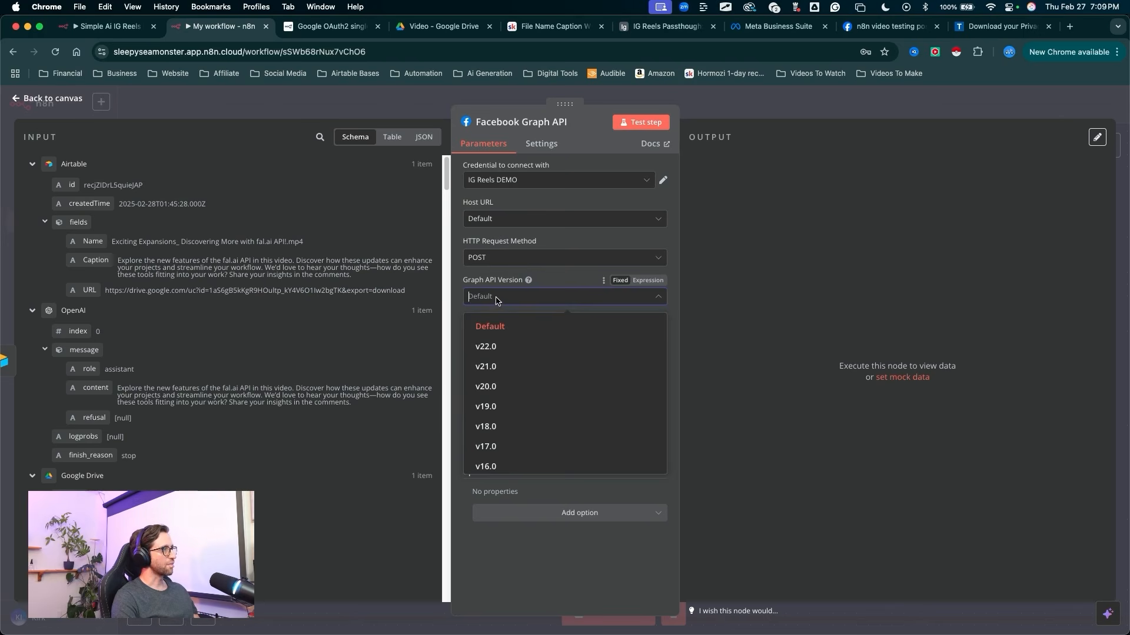
{"action": "left_click", "coordinate": [489, 345]}
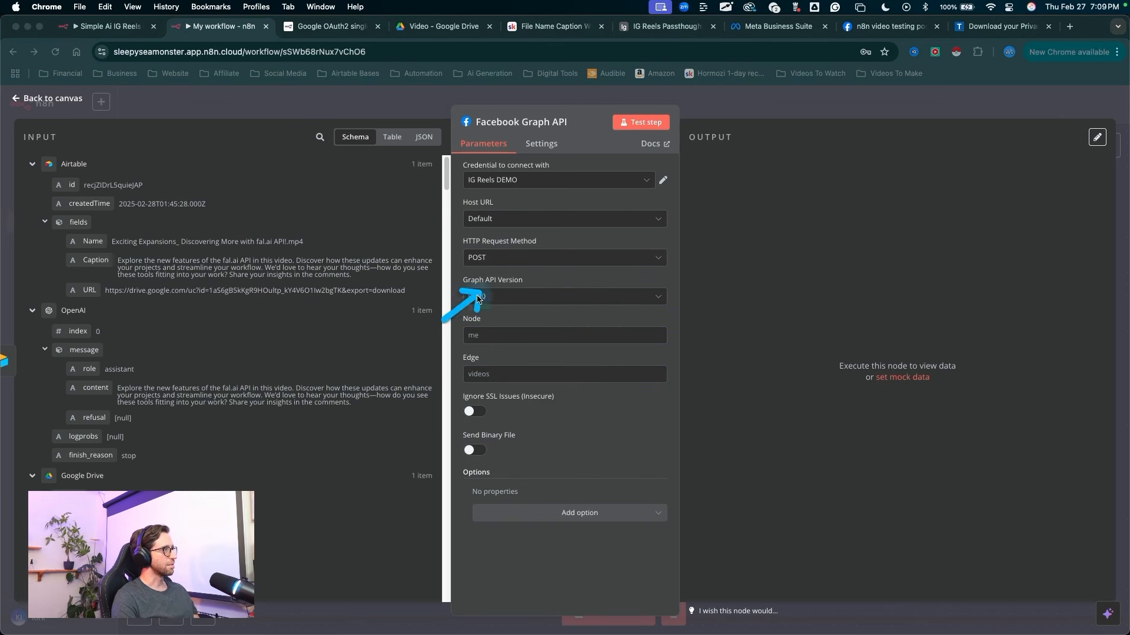
{"action": "left_click_drag", "start_coordinate": [540, 309], "coordinate": [497, 316]}
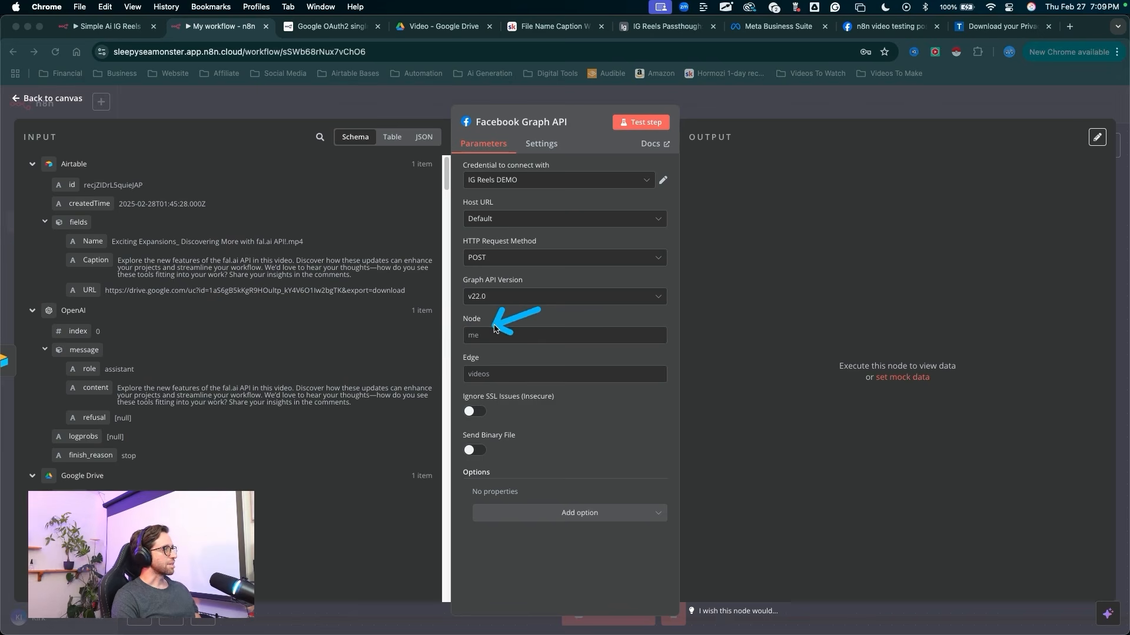
{"action": "key", "text": "Escape"}
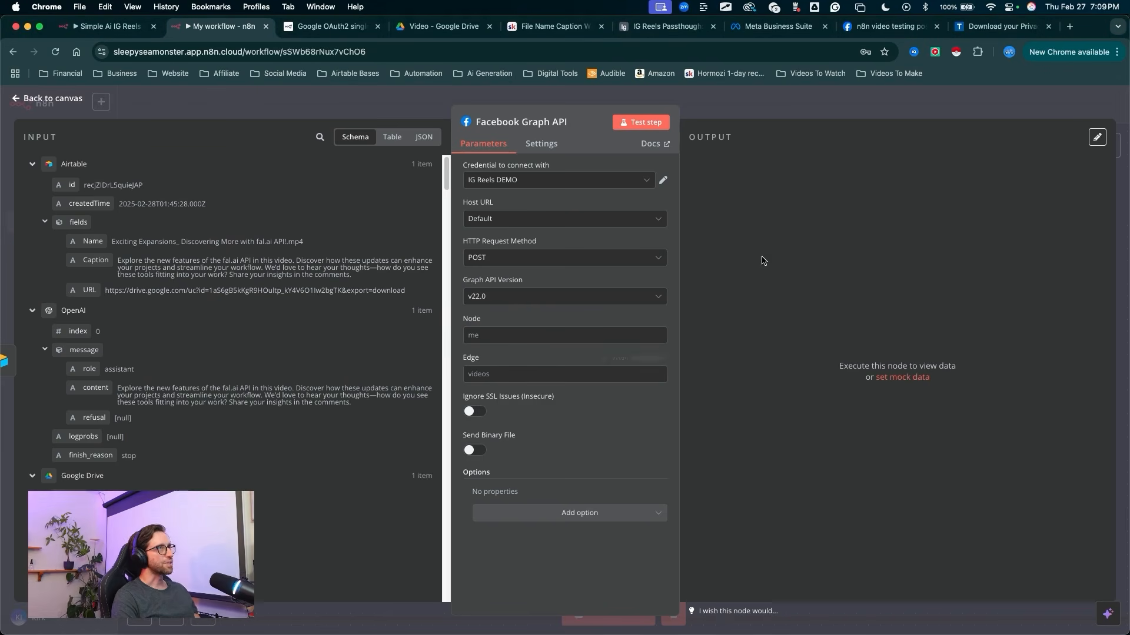
Step: Switch to Meta Business Suite, open the Instagram accounts settings and copy the ID of the myplacetomakethings account
{"action": "left_click", "coordinate": [782, 35]}
{"action": "mouse_move", "coordinate": [533, 154]}
{"action": "left_mouse_down"}
{"action": "mouse_move", "coordinate": [168, 346]}
{"action": "mouse_move", "coordinate": [144, 389]}
{"action": "left_mouse_up"}
{"action": "key", "text": "Escape"}
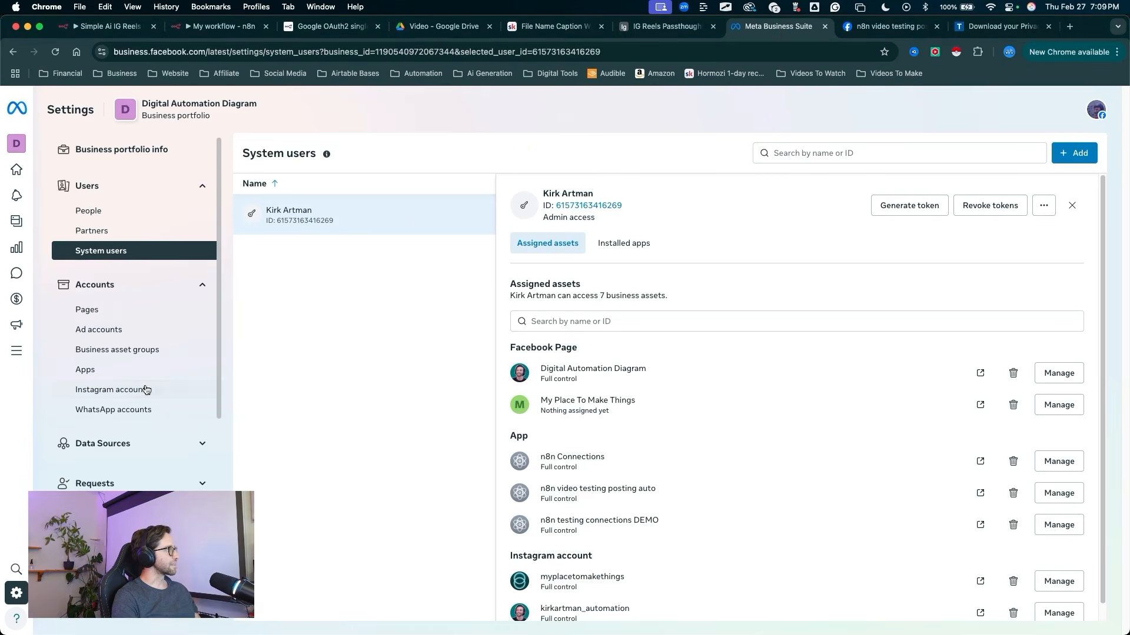
{"action": "left_click", "coordinate": [146, 389]}
{"action": "mouse_move", "coordinate": [288, 452]}
{"action": "left_mouse_down"}
{"action": "mouse_move", "coordinate": [305, 217]}
{"action": "mouse_move", "coordinate": [333, 224]}
{"action": "mouse_move", "coordinate": [287, 228]}
{"action": "mouse_move", "coordinate": [373, 223]}
{"action": "mouse_move", "coordinate": [315, 221]}
{"action": "left_mouse_up"}
{"action": "key", "text": "Escape"}
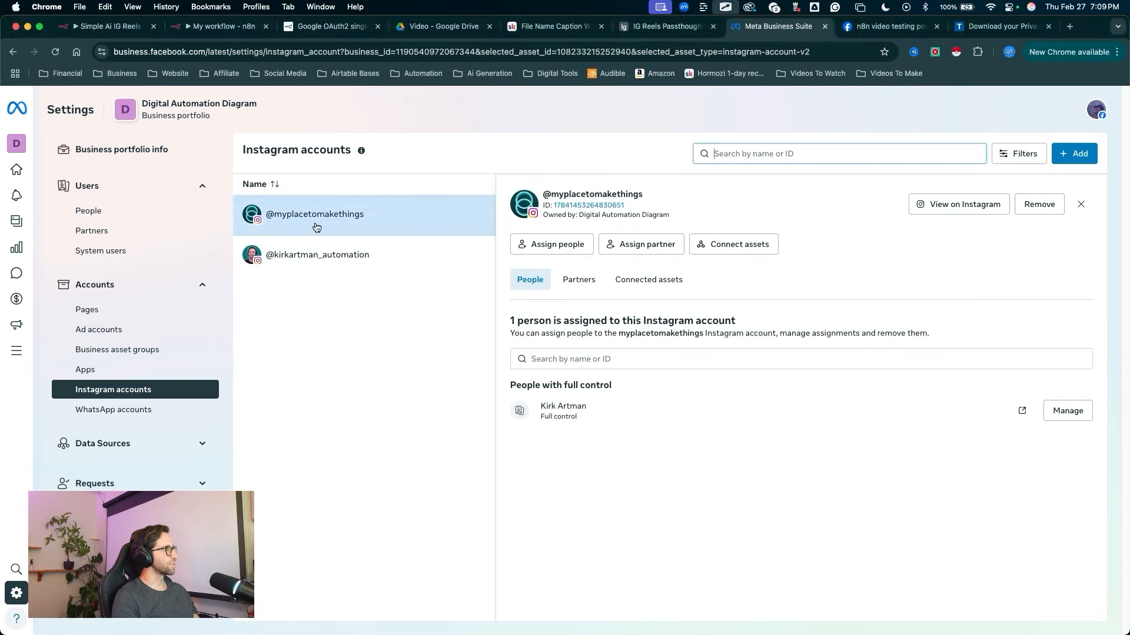
{"action": "key", "text": "ctrl+a"}
{"action": "left_click_drag", "start_coordinate": [358, 338], "coordinate": [562, 208]}
{"action": "key", "text": "Escape"}
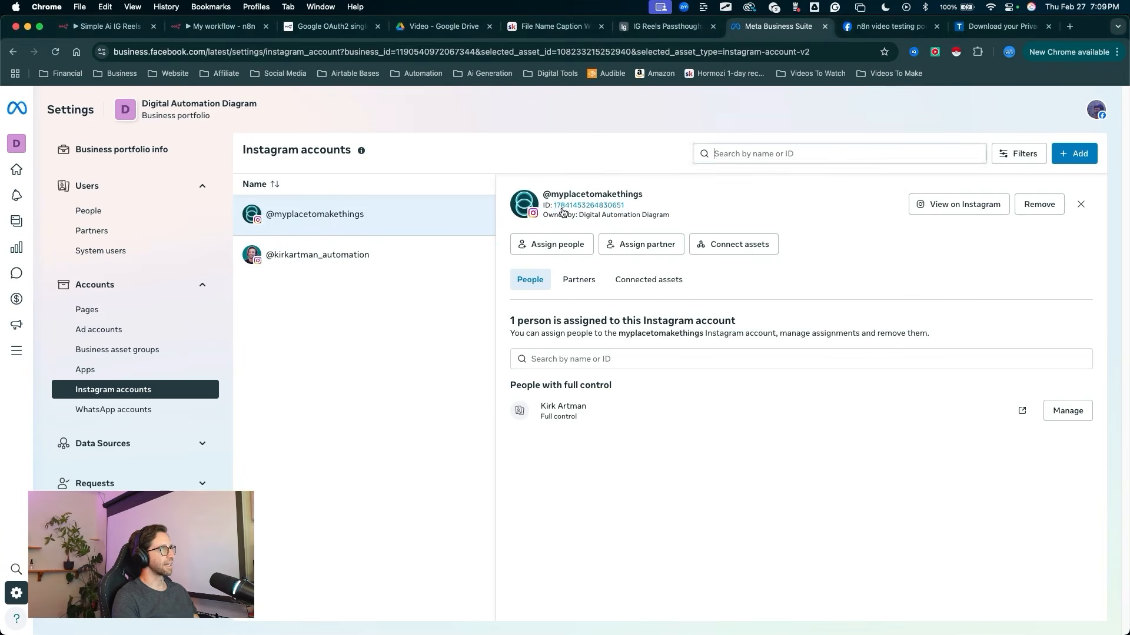
Step: Return to the n8n workflow, paste the copied Instagram account ID as the Node value and set the Edge to media
{"action": "left_click", "coordinate": [237, 33]}
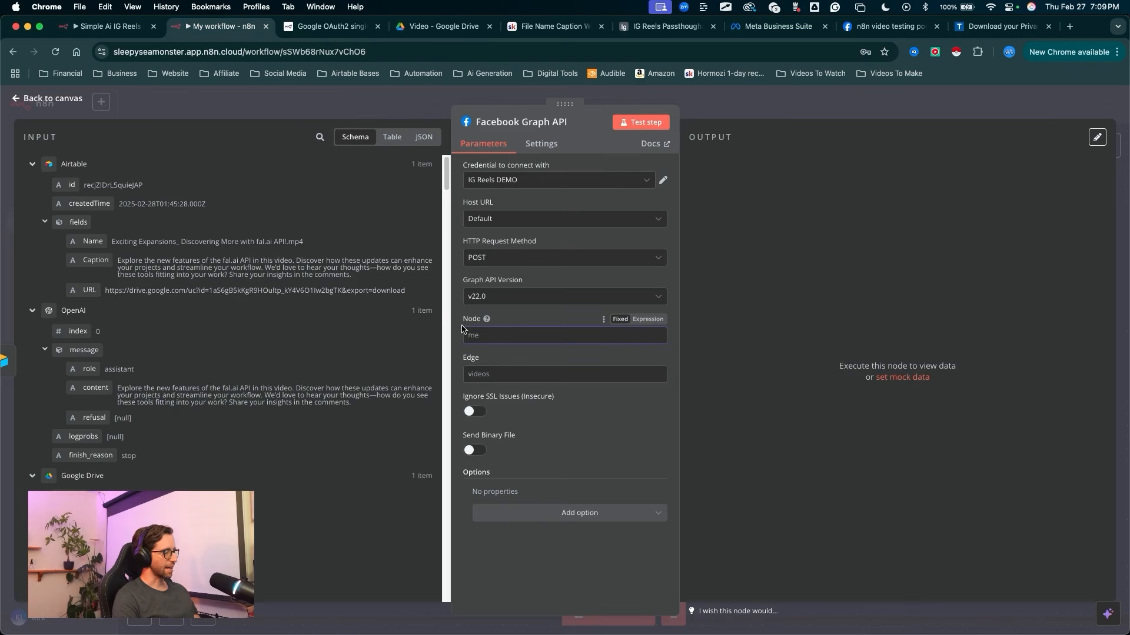
{"action": "key", "text": "super+v"}
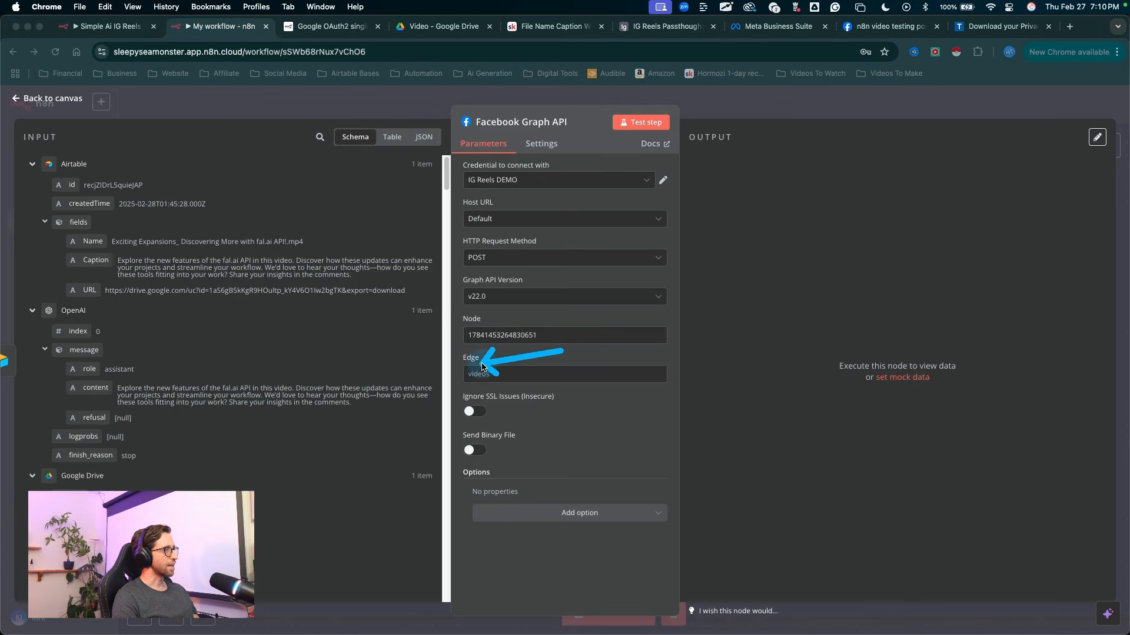
{"action": "left_click", "coordinate": [482, 375]}
{"action": "type", "text": "media"}
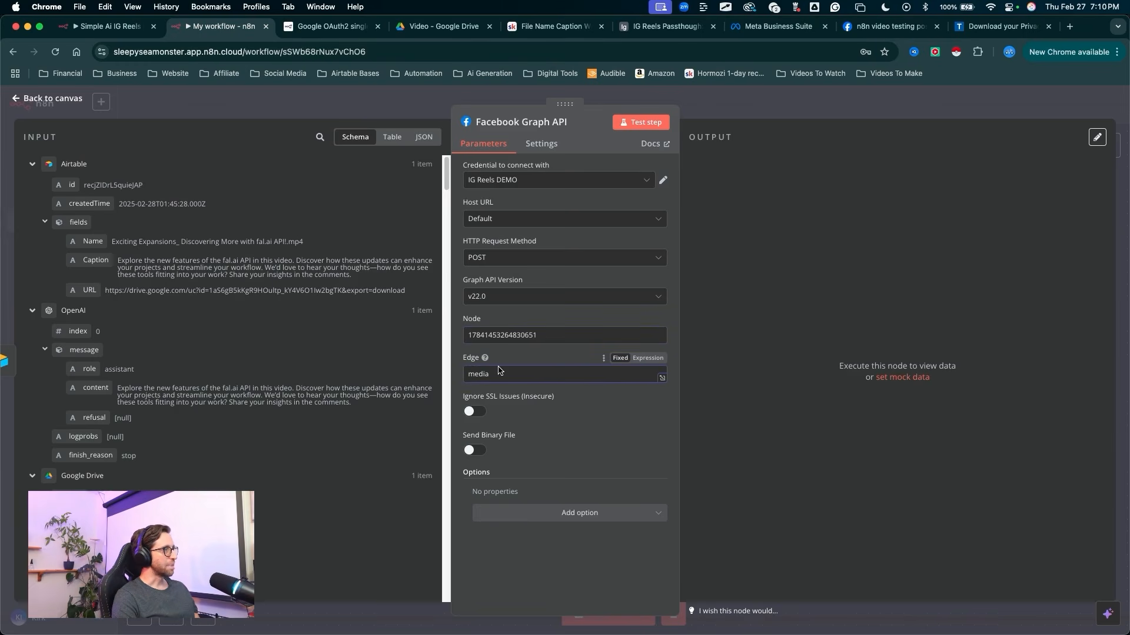
Step: Add a query parameter named video_url to the node, with the Airtable record's URL field as its value
{"action": "left_click_drag", "start_coordinate": [539, 400], "coordinate": [517, 466]}
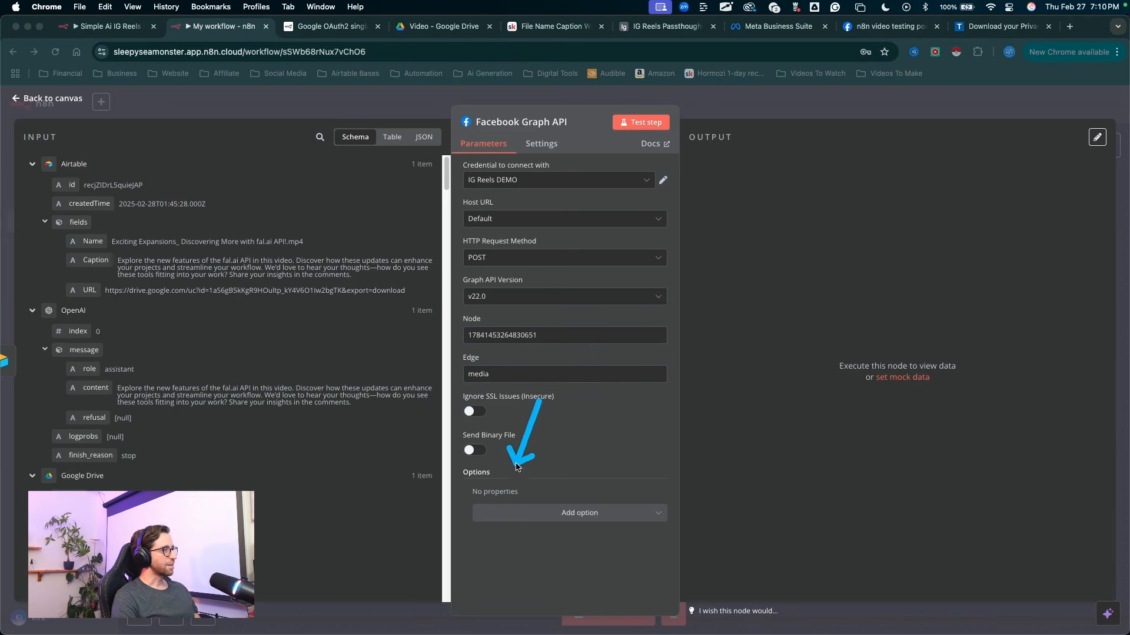
{"action": "left_click", "coordinate": [534, 513]}
{"action": "left_click", "coordinate": [526, 542]}
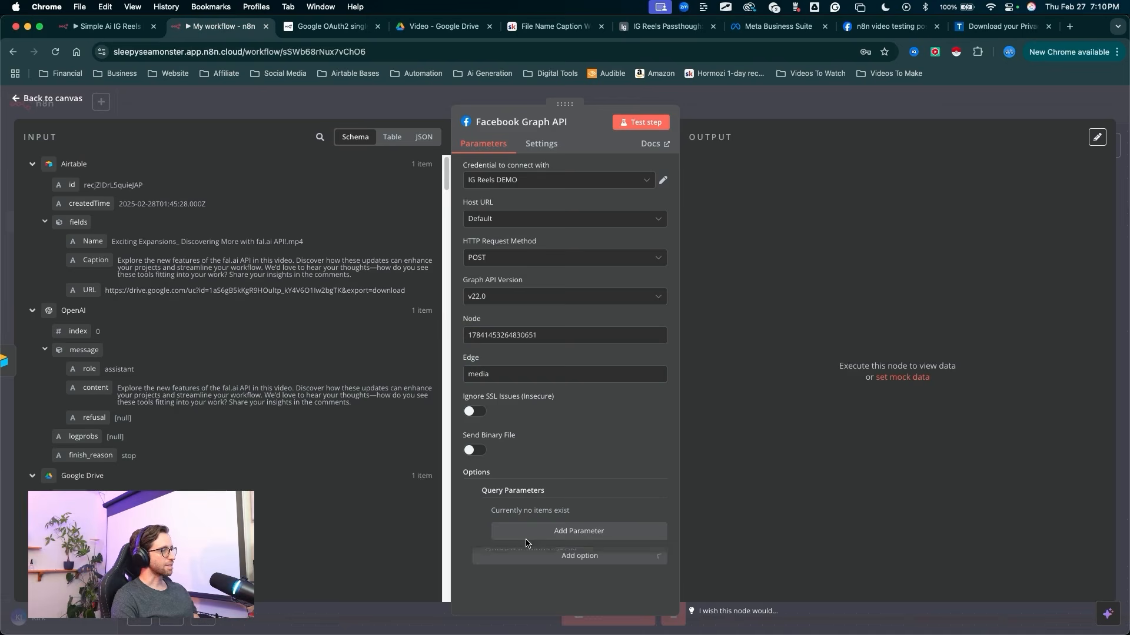
{"action": "left_click_drag", "start_coordinate": [581, 478], "coordinate": [580, 526]}
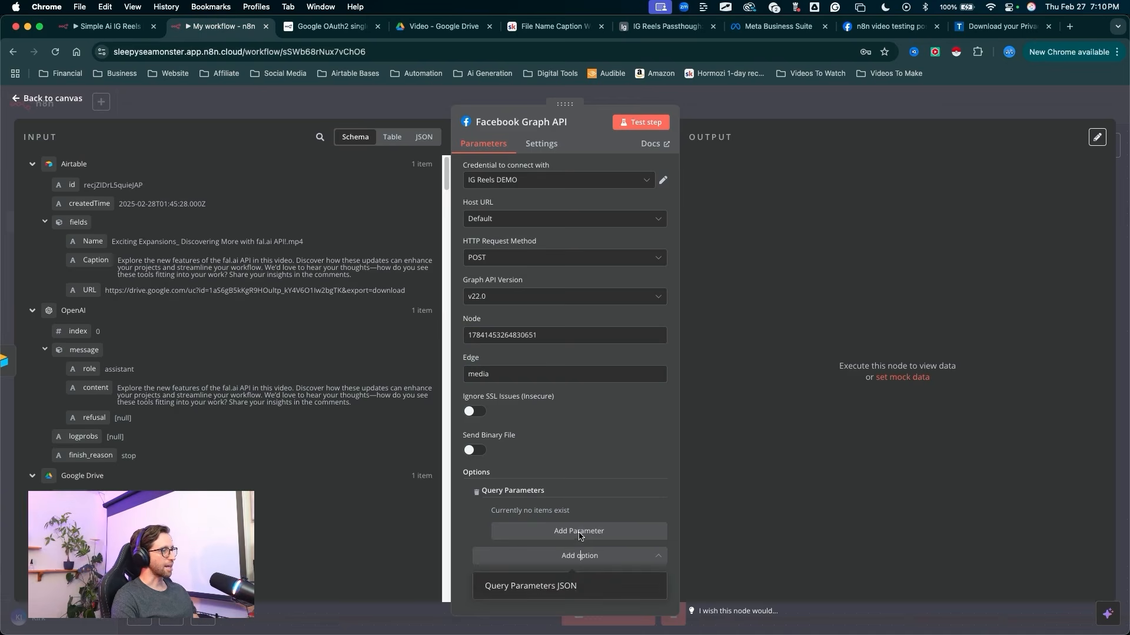
{"action": "left_click", "coordinate": [579, 534]}
{"action": "left_click_drag", "start_coordinate": [555, 465], "coordinate": [535, 520]}
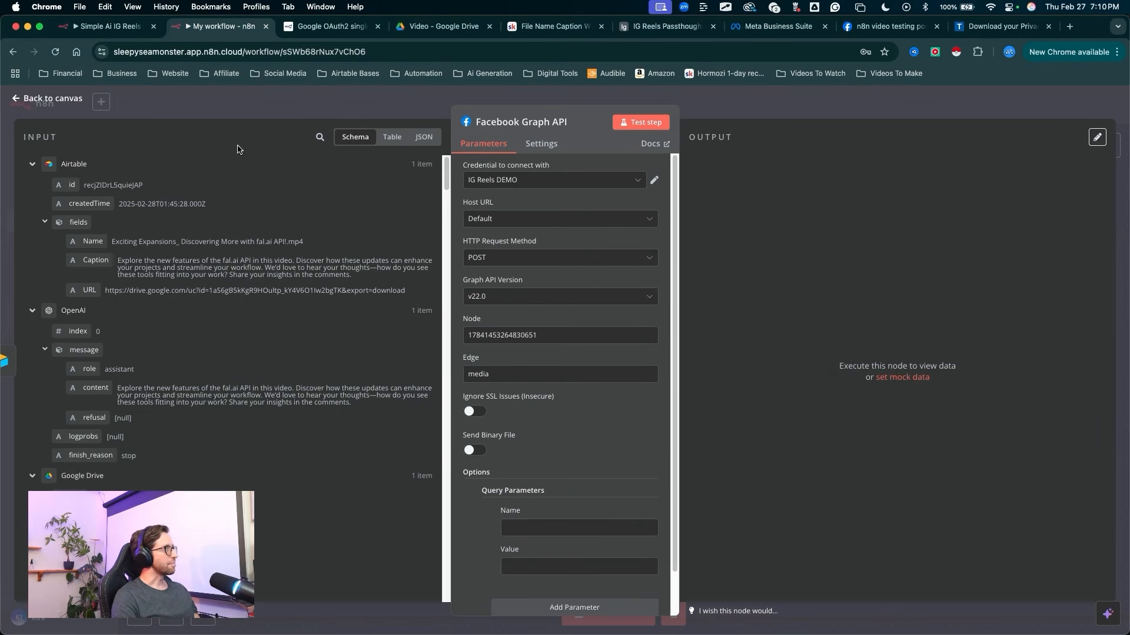
{"action": "left_click", "coordinate": [537, 533]}
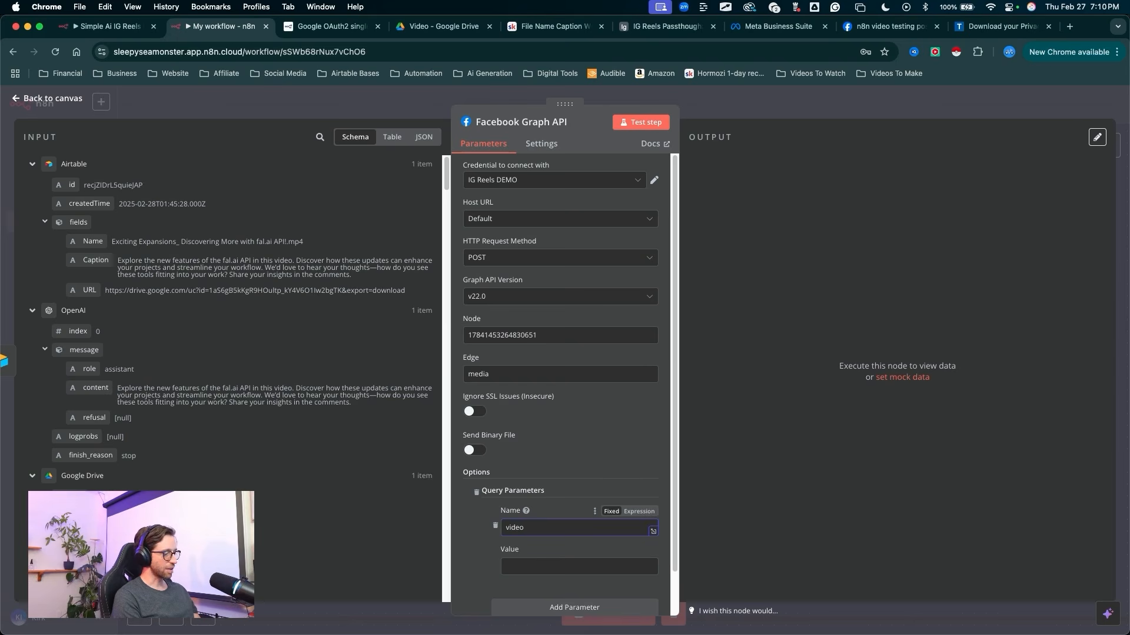
{"action": "key", "text": "Tab"}
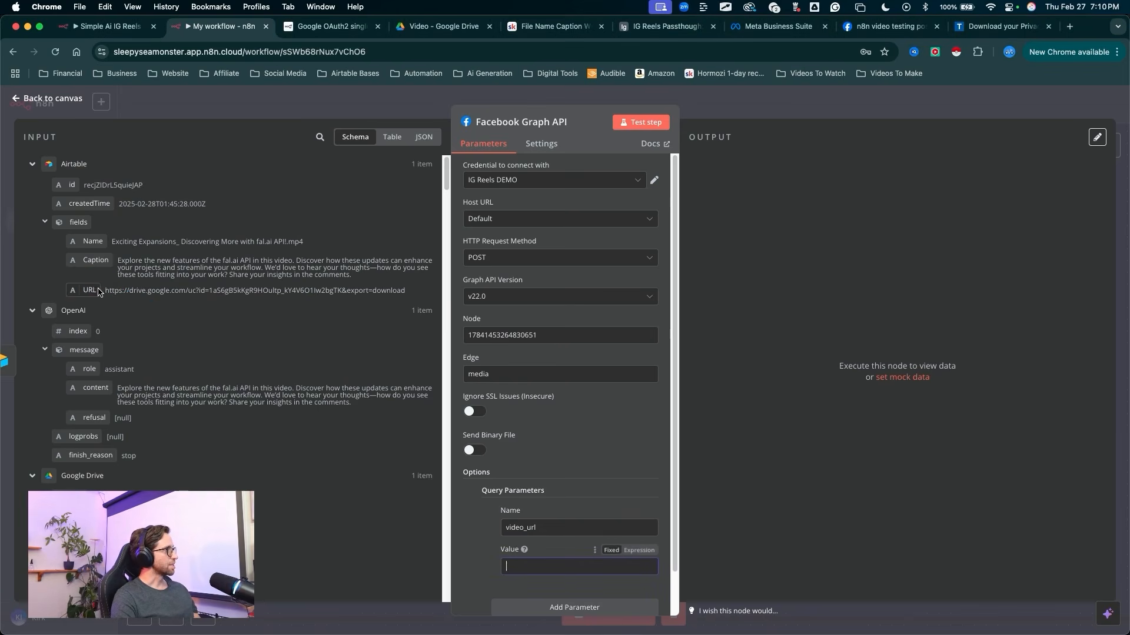
{"action": "left_click_drag", "start_coordinate": [93, 294], "coordinate": [518, 566]}
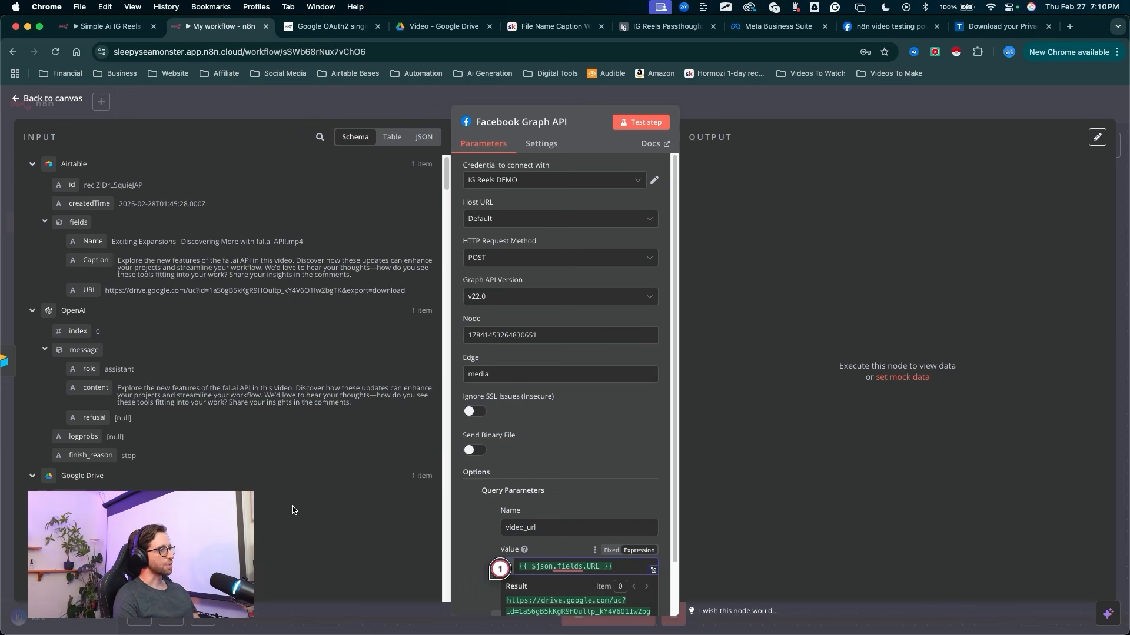
Step: Add a second query parameter named media_type with the value REELS
{"action": "left_click_drag", "start_coordinate": [573, 414], "coordinate": [573, 548]}
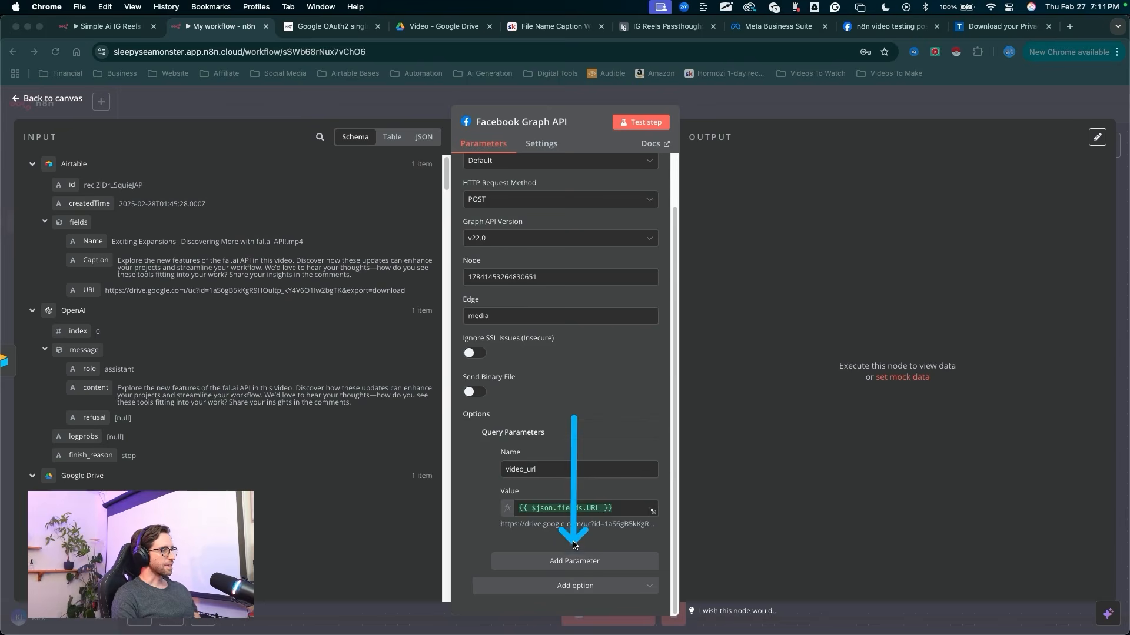
{"action": "key", "text": "Escape"}
{"action": "left_click", "coordinate": [573, 560]}
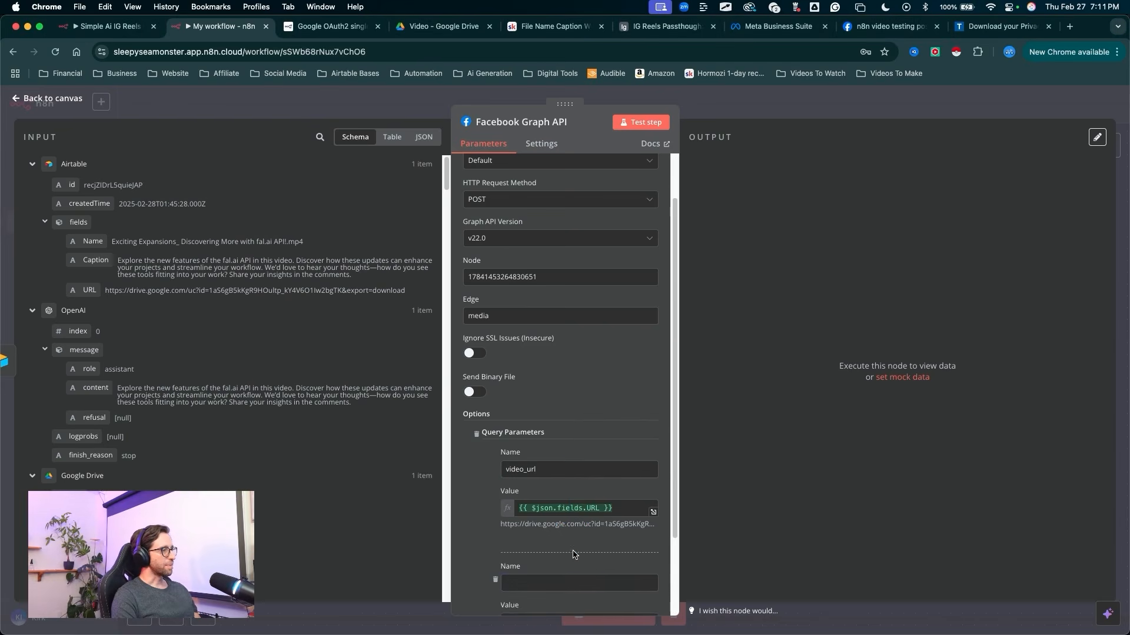
{"action": "scroll", "coordinate": [575, 554], "scroll_direction": "down", "scroll_amount": 3}
{"action": "left_click", "coordinate": [520, 483]}
{"action": "type", "text": "media_type"}
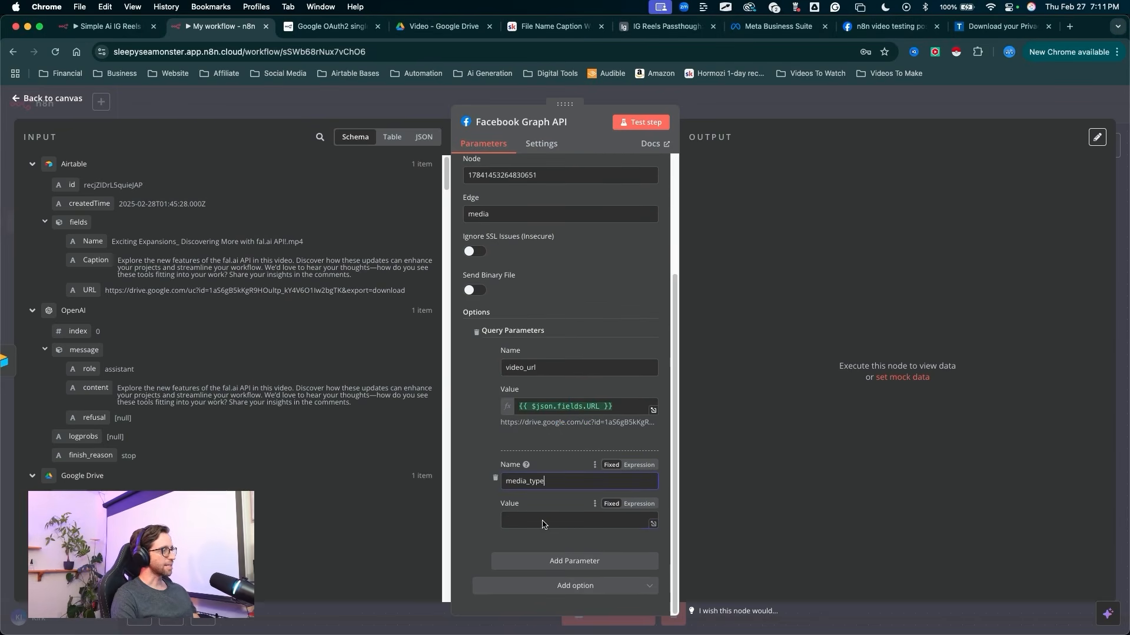
{"action": "left_click", "coordinate": [524, 526]}
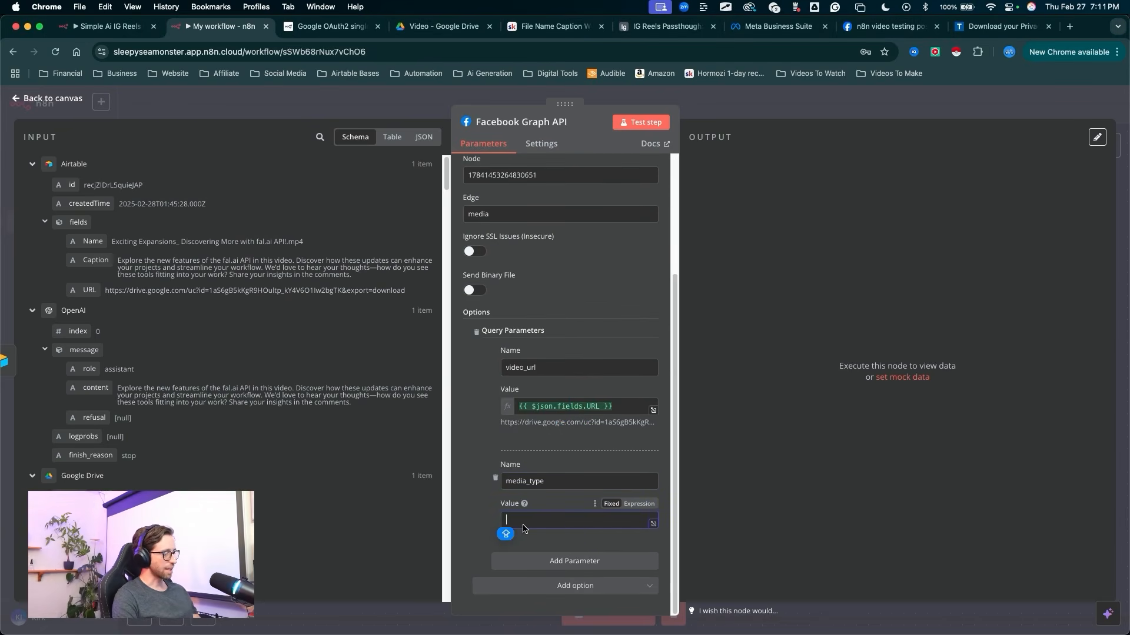
{"action": "type", "text": "REELS"}
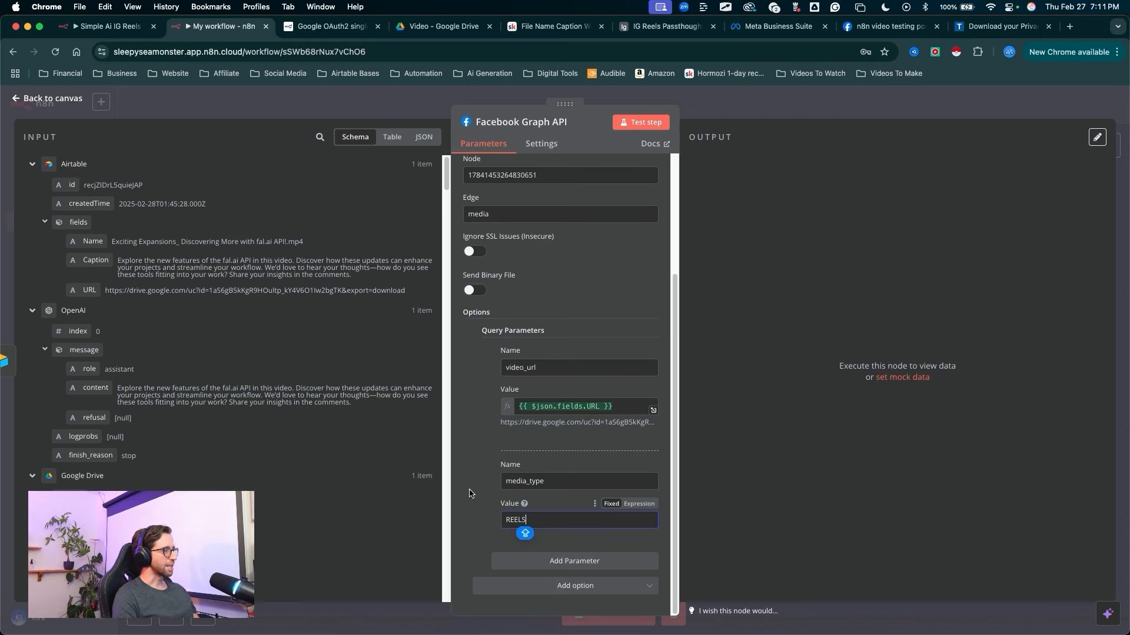
Step: Add a third query parameter named caption, with the OpenAI message content as its value
{"action": "left_click_drag", "start_coordinate": [603, 489], "coordinate": [587, 558]}
{"action": "key", "text": "Escape"}
{"action": "left_click", "coordinate": [574, 561]}
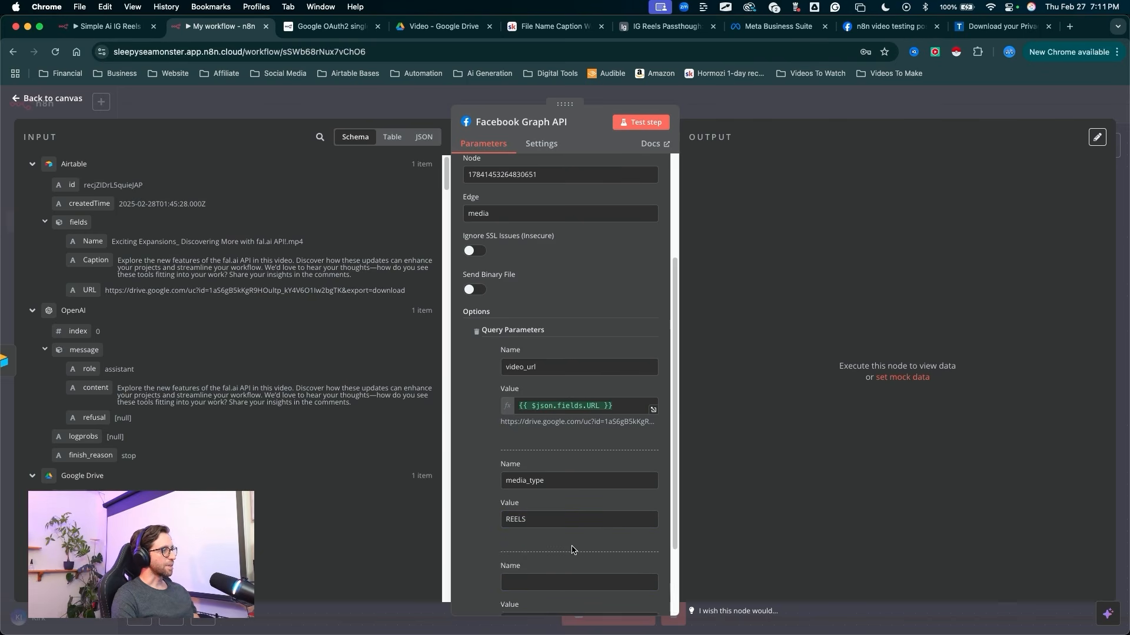
{"action": "scroll", "coordinate": [573, 529], "scroll_direction": "down", "scroll_amount": 3}
{"action": "left_click", "coordinate": [528, 481]}
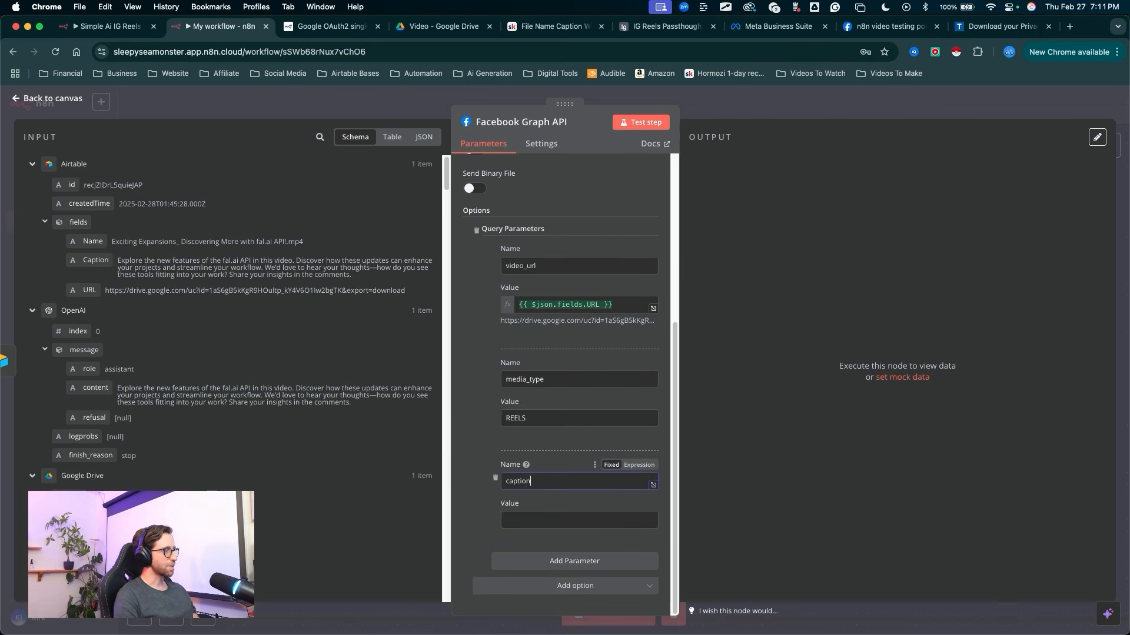
{"action": "mouse_move", "coordinate": [287, 144]}
{"action": "left_mouse_down"}
{"action": "mouse_move", "coordinate": [138, 222]}
{"action": "mouse_move", "coordinate": [83, 163]}
{"action": "mouse_move", "coordinate": [110, 249]}
{"action": "mouse_move", "coordinate": [111, 368]}
{"action": "mouse_move", "coordinate": [101, 315]}
{"action": "left_mouse_up"}
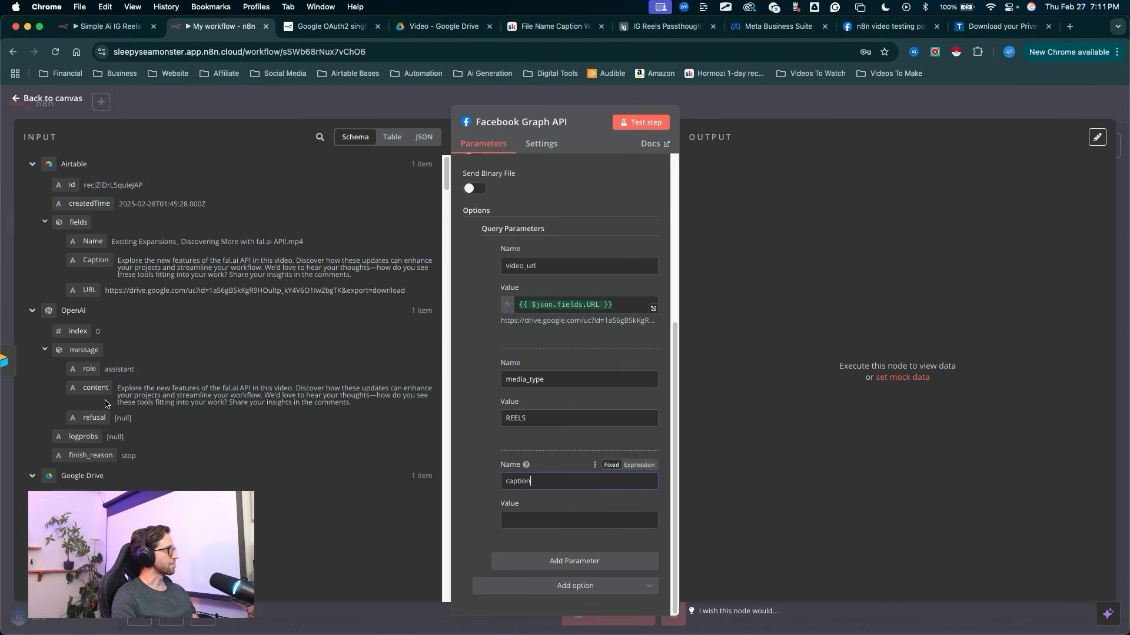
{"action": "mouse_move", "coordinate": [90, 388]}
{"action": "left_mouse_down"}
{"action": "mouse_move", "coordinate": [446, 433]}
{"action": "mouse_move", "coordinate": [518, 519]}
{"action": "left_mouse_up"}
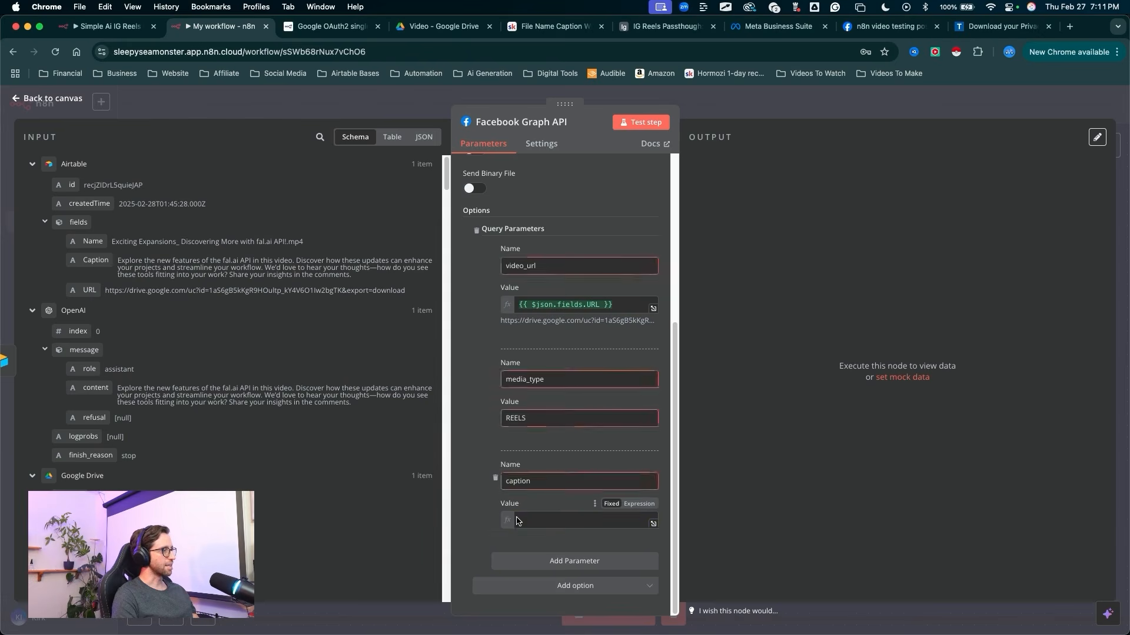
Step: Test the Facebook Graph API node with the configured query parameters
{"action": "left_click", "coordinate": [494, 466]}
{"action": "key", "text": "ctrl+a"}
{"action": "mouse_move", "coordinate": [602, 412]}
{"action": "left_mouse_down"}
{"action": "mouse_move", "coordinate": [616, 211]}
{"action": "mouse_move", "coordinate": [638, 154]}
{"action": "left_mouse_up"}
{"action": "left_click", "coordinate": [640, 123]}
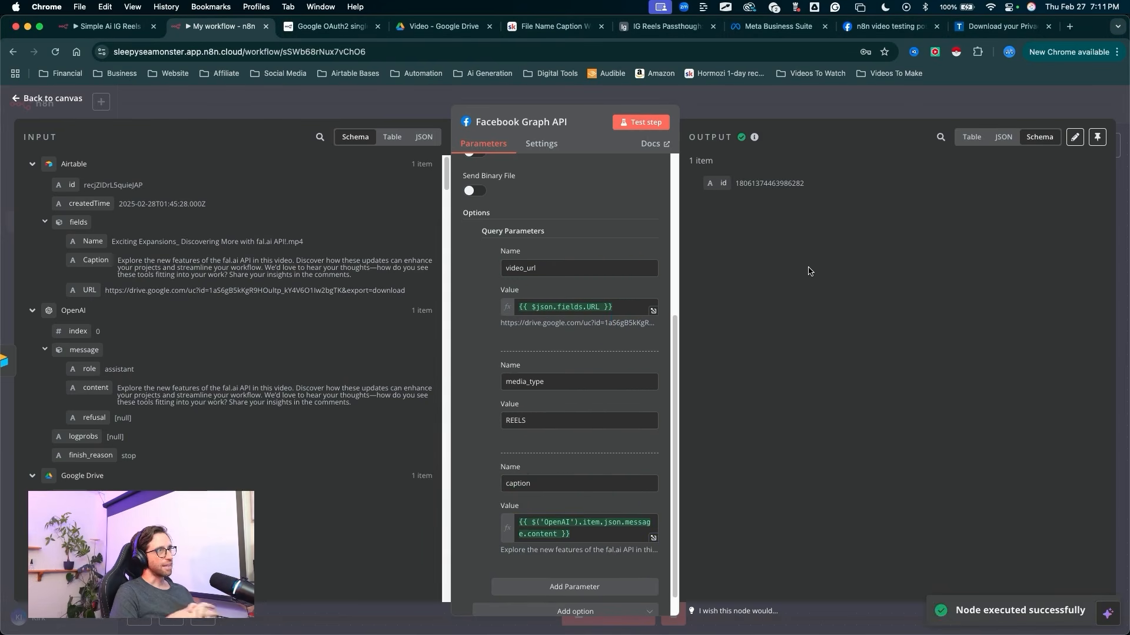
{"action": "key", "text": "ctrl+a"}
{"action": "mouse_move", "coordinate": [740, 338]}
{"action": "left_mouse_down"}
{"action": "mouse_move", "coordinate": [744, 243]}
{"action": "mouse_move", "coordinate": [718, 232]}
{"action": "mouse_move", "coordinate": [733, 197]}
{"action": "mouse_move", "coordinate": [799, 194]}
{"action": "mouse_move", "coordinate": [742, 196]}
{"action": "left_mouse_up"}
{"action": "key", "text": "Escape"}
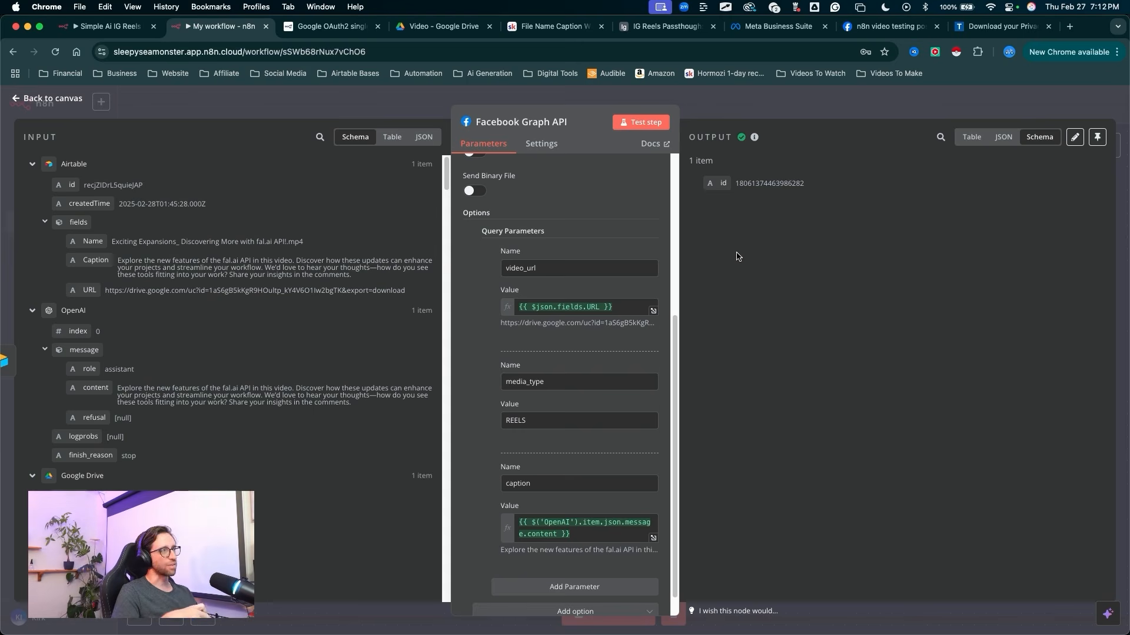
Step: Rename the Facebook Graph API node to Create Container
{"action": "left_click_drag", "start_coordinate": [737, 257], "coordinate": [753, 191]}
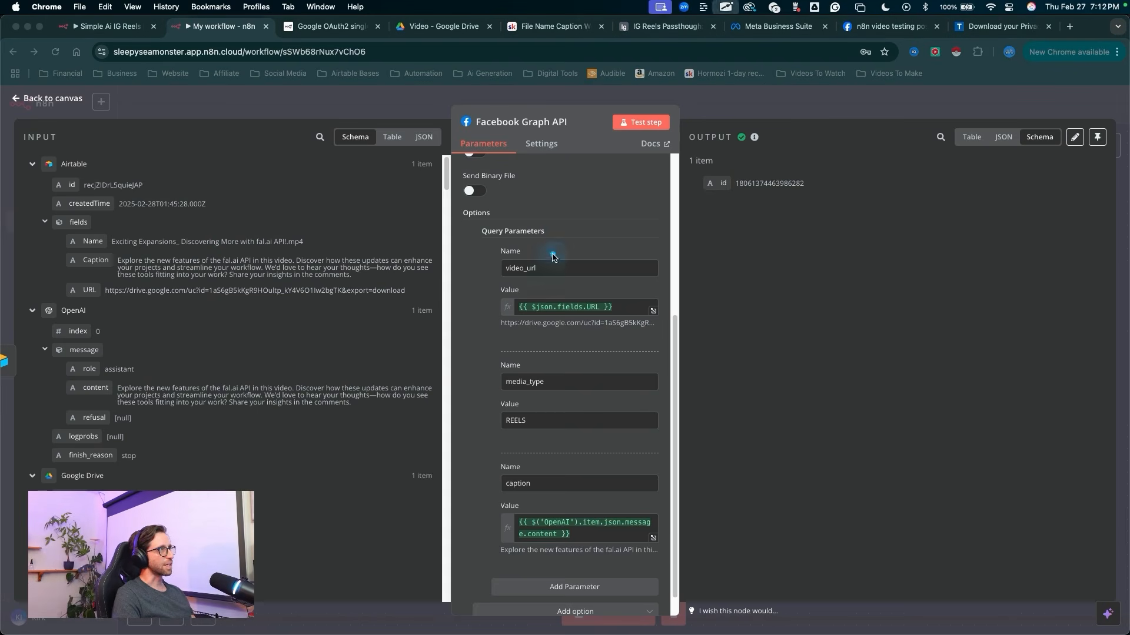
{"action": "left_click_drag", "start_coordinate": [552, 257], "coordinate": [539, 154]}
{"action": "left_click", "coordinate": [542, 125]}
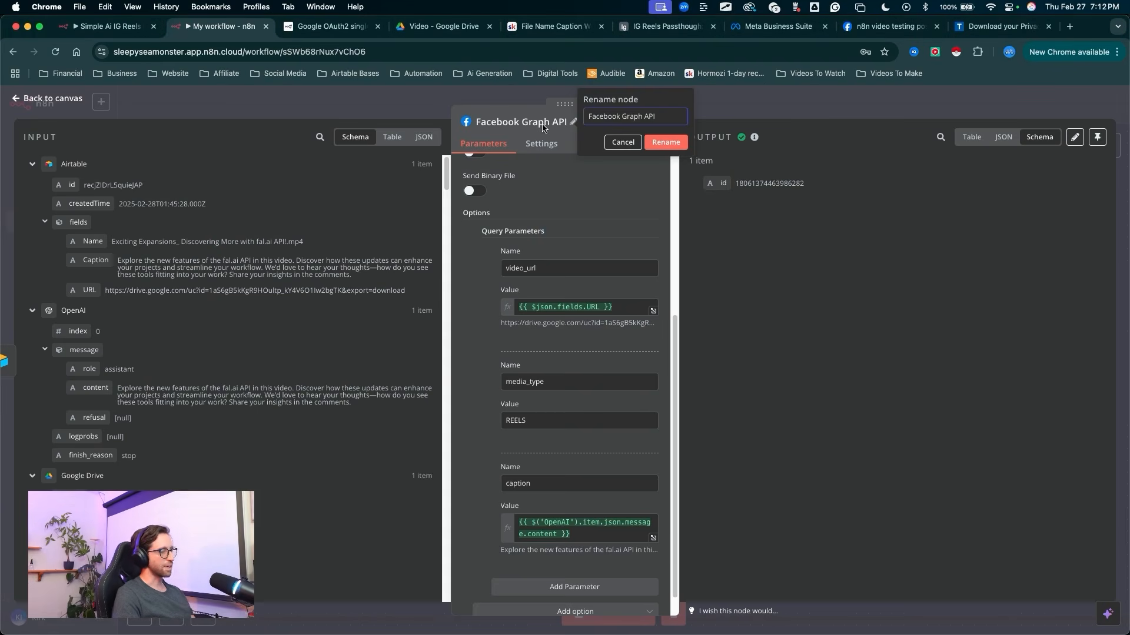
{"action": "type", "text": "Create"}
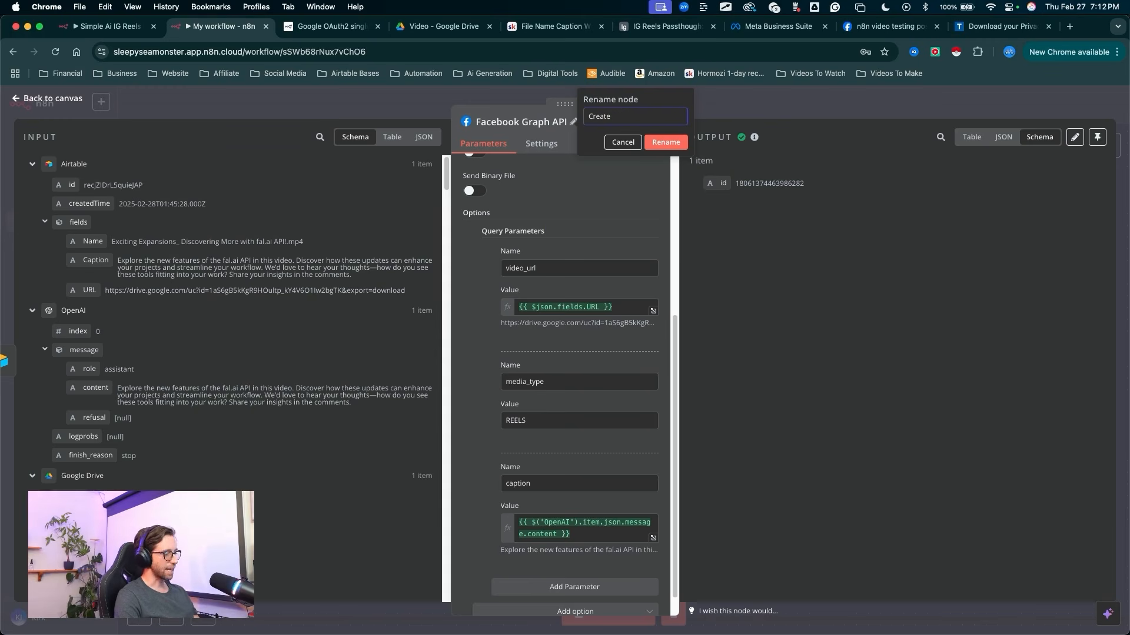
{"action": "type", "text": " Container"}
{"action": "left_click", "coordinate": [666, 142]}
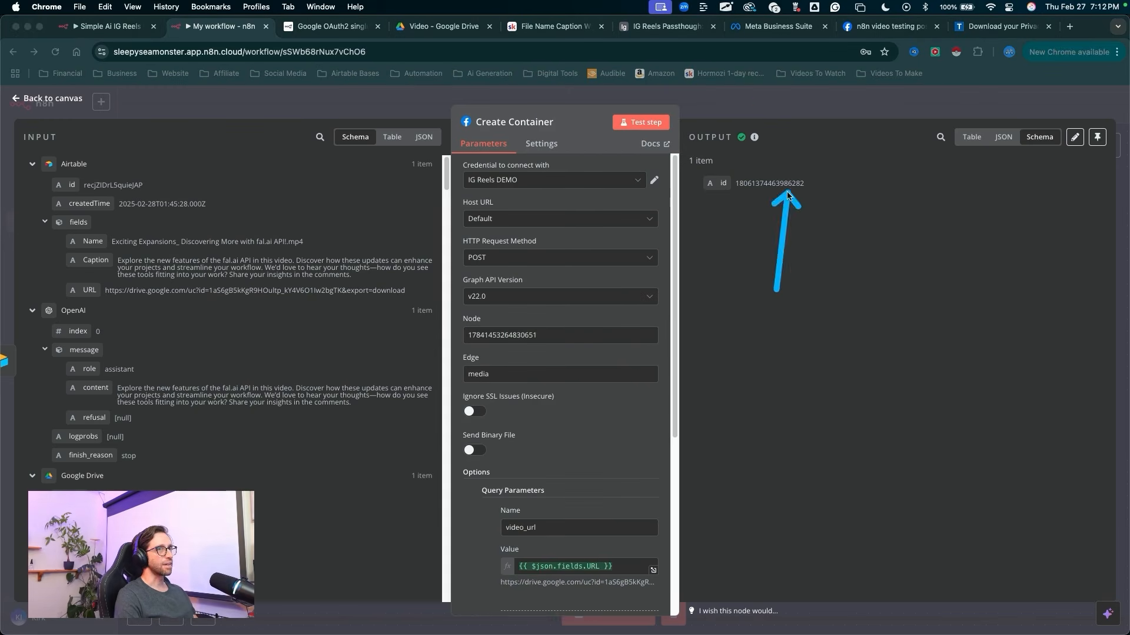
Step: Return to the canvas and add another Facebook Graph API node after Create Container
{"action": "left_click", "coordinate": [771, 102]}
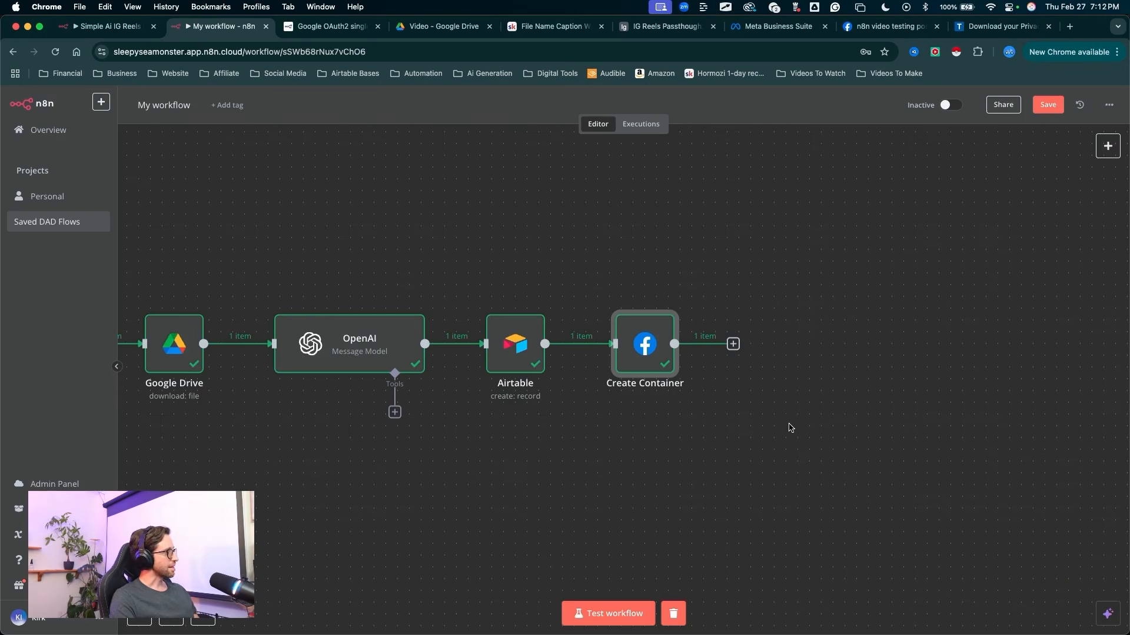
{"action": "mouse_move", "coordinate": [770, 407]}
{"action": "left_mouse_down"}
{"action": "mouse_move", "coordinate": [594, 404]}
{"action": "mouse_move", "coordinate": [531, 422]}
{"action": "left_mouse_up"}
{"action": "key", "text": "ctrl+a"}
{"action": "left_click_drag", "start_coordinate": [499, 497], "coordinate": [505, 384]}
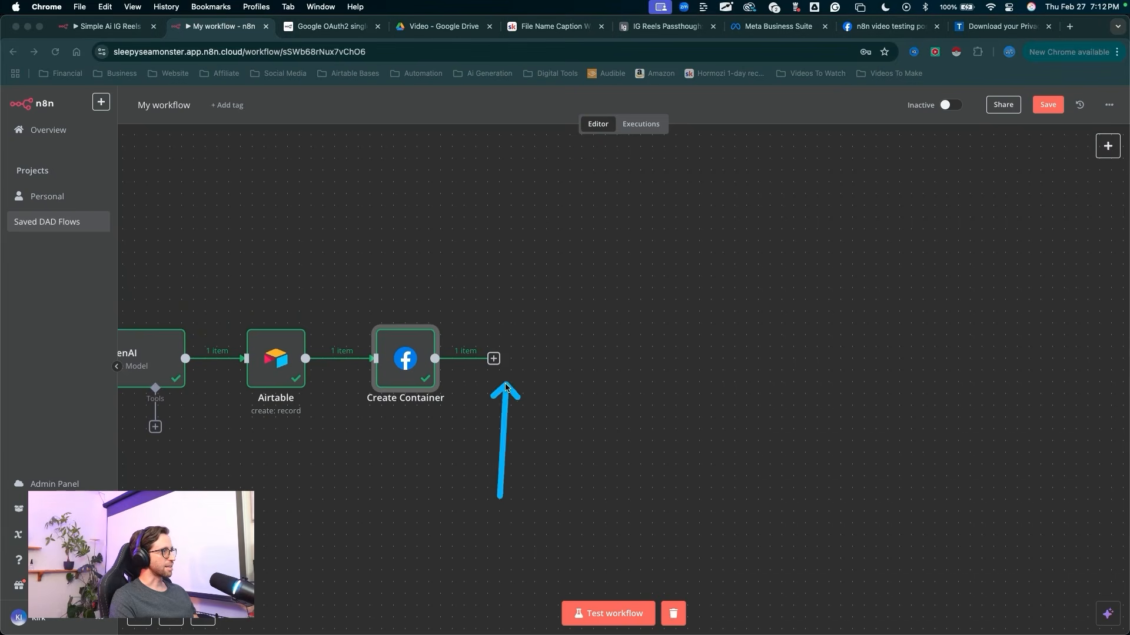
{"action": "left_click", "coordinate": [493, 358]}
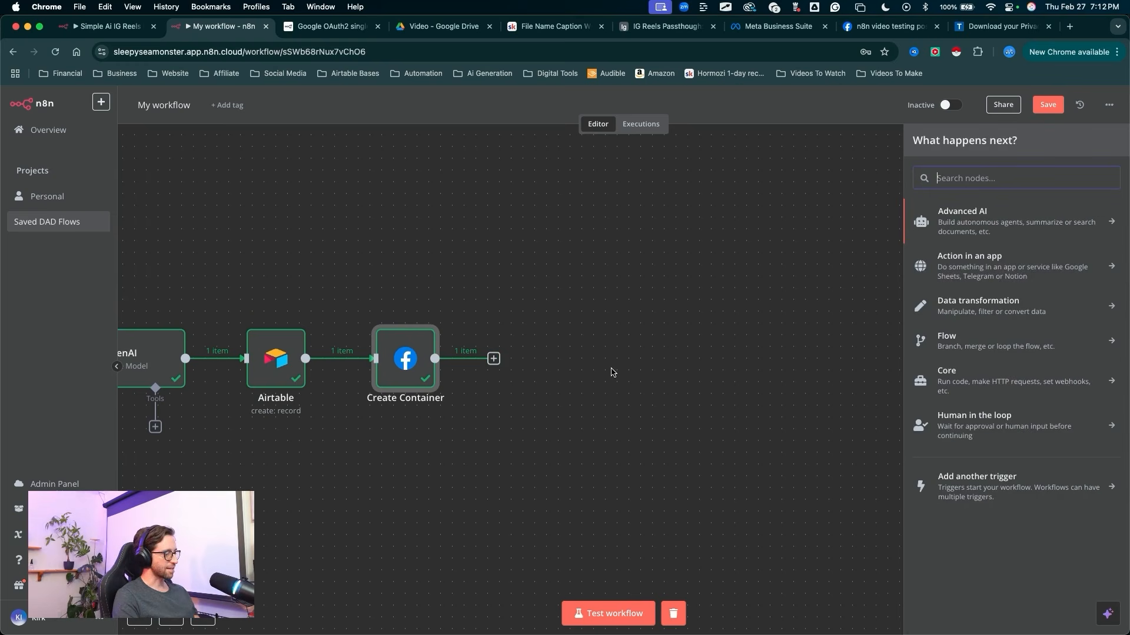
{"action": "type", "text": "face"}
{"action": "key", "text": "ctrl+a"}
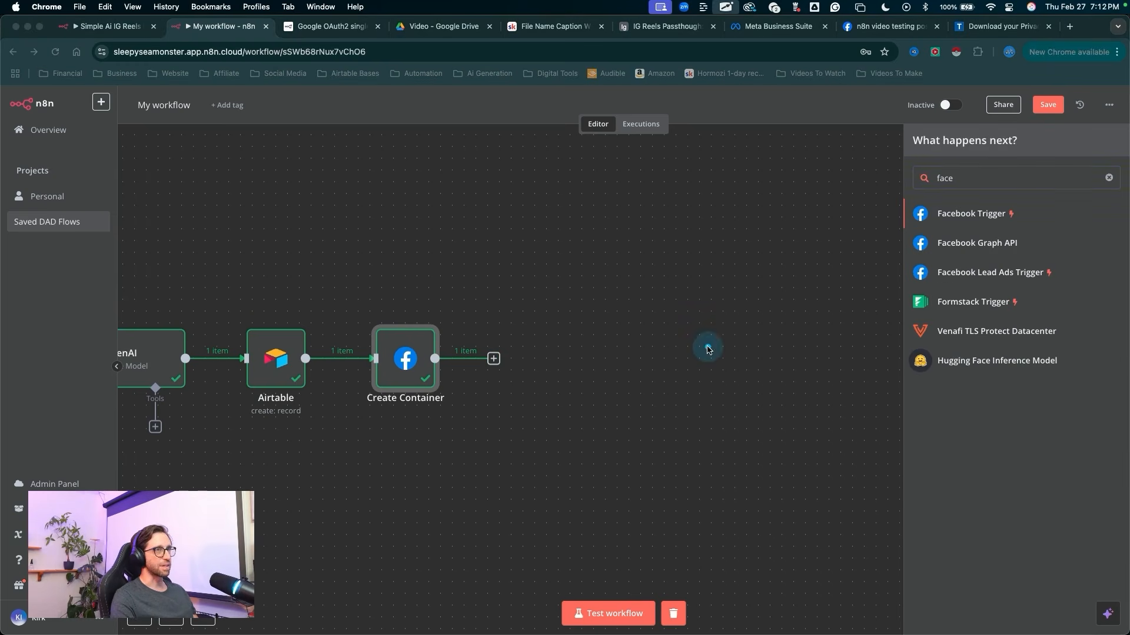
{"action": "left_click_drag", "start_coordinate": [791, 310], "coordinate": [922, 178]}
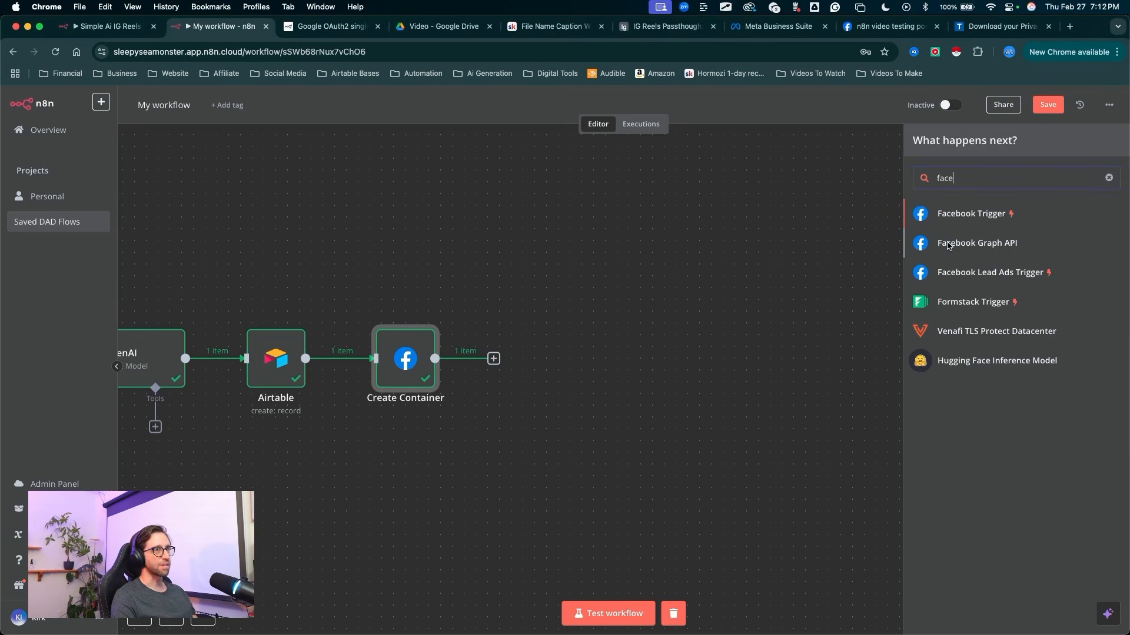
{"action": "left_click", "coordinate": [946, 242]}
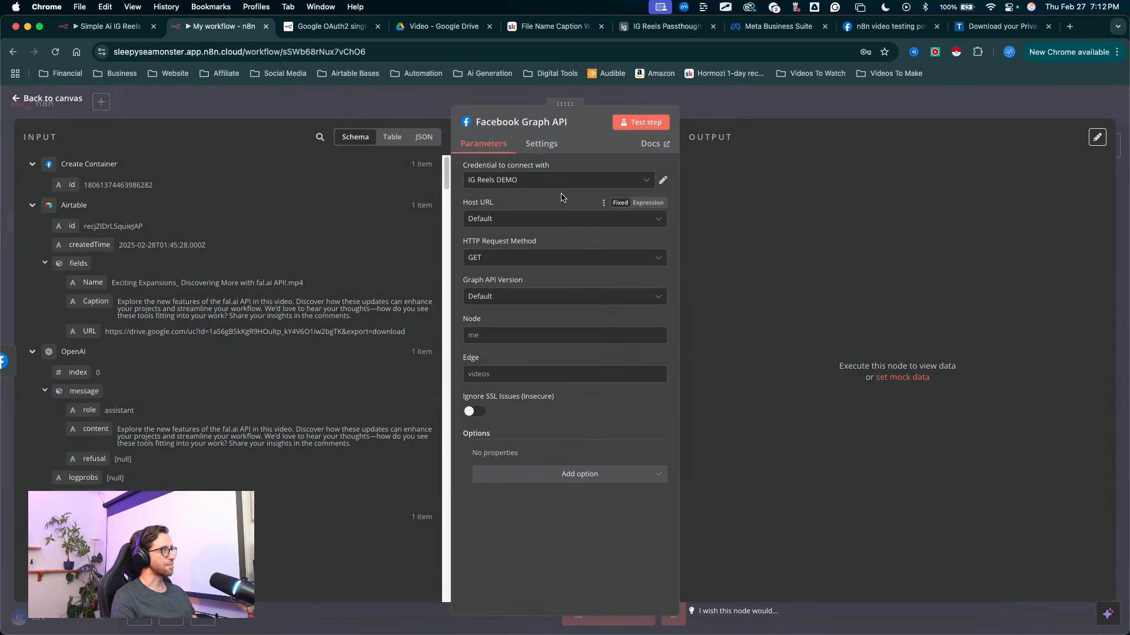
Step: Rename the new Facebook Graph API node to Post To IG
{"action": "left_click", "coordinate": [564, 124]}
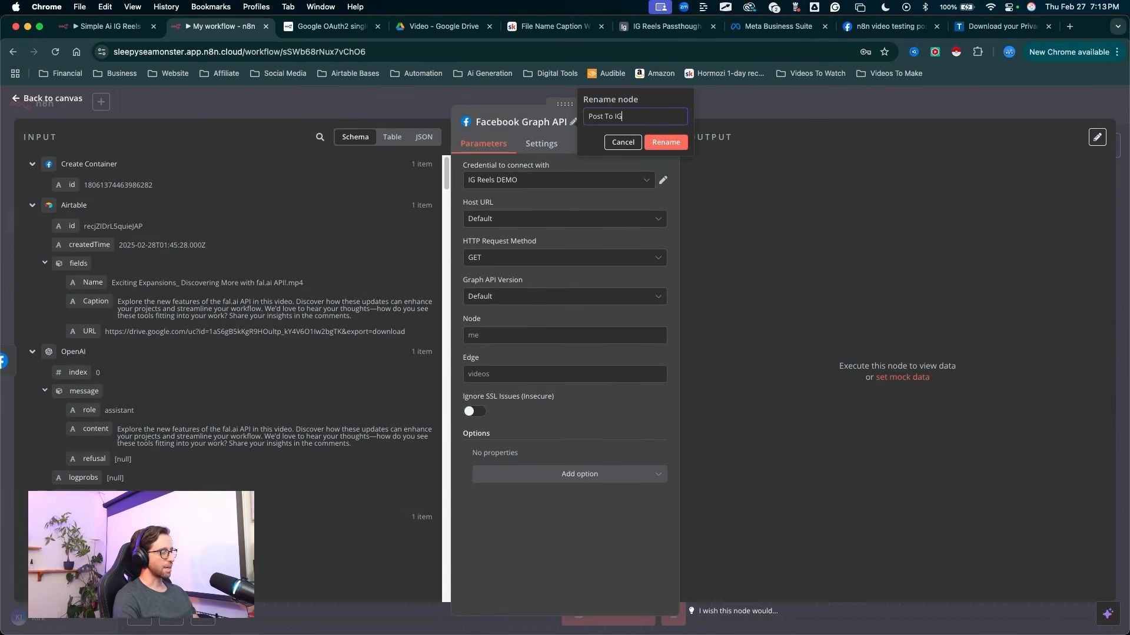
{"action": "key", "text": "ctrl+a"}
{"action": "left_click_drag", "start_coordinate": [545, 190], "coordinate": [640, 147]}
{"action": "key", "text": "Escape"}
{"action": "left_click", "coordinate": [653, 146]}
{"action": "key", "text": "ctrl+a"}
{"action": "mouse_move", "coordinate": [303, 227]}
{"action": "left_mouse_down"}
{"action": "mouse_move", "coordinate": [464, 173]}
{"action": "mouse_move", "coordinate": [479, 442]}
{"action": "left_mouse_up"}
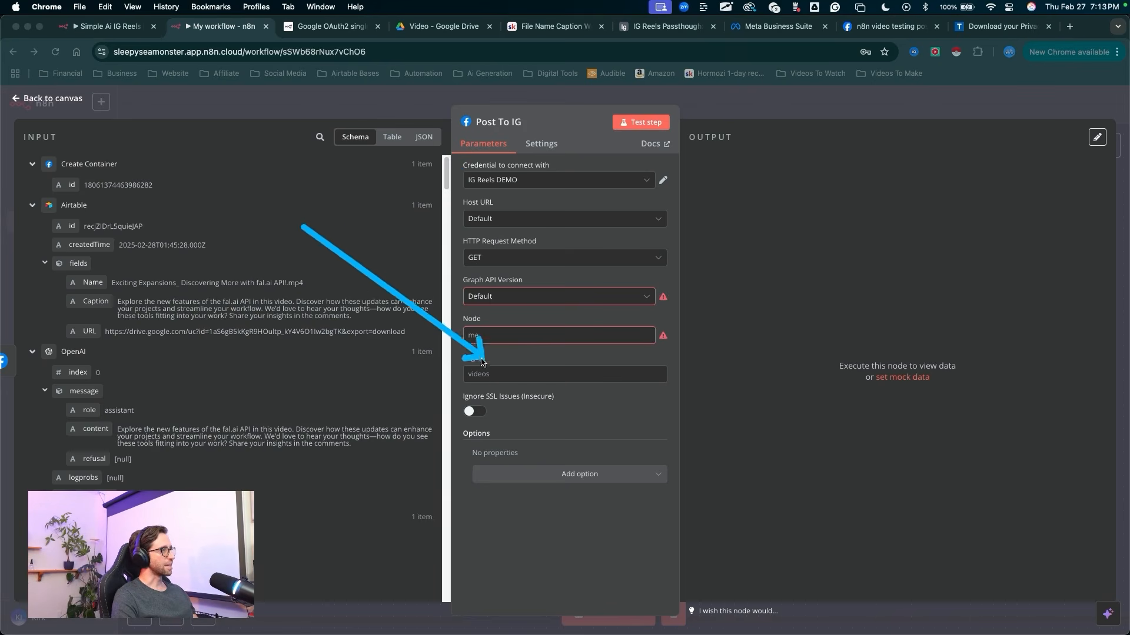
{"action": "key", "text": "Escape"}
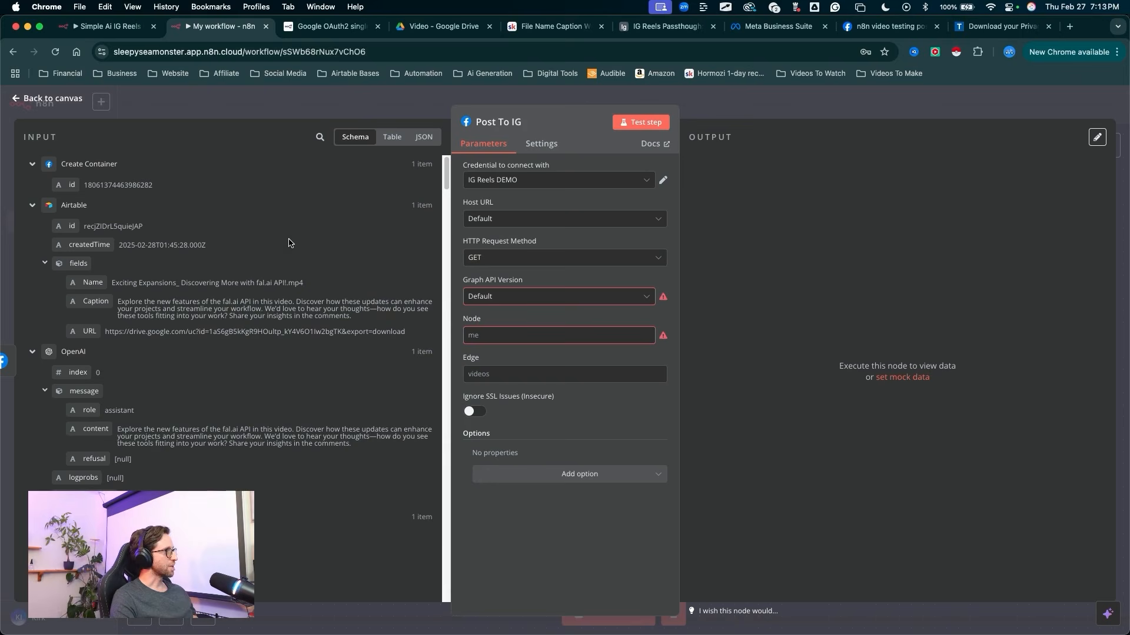
Step: Set the Post To IG node's HTTP request method to POST and its Graph API version to v22.0
{"action": "left_click_drag", "start_coordinate": [296, 235], "coordinate": [471, 242]}
{"action": "key", "text": "Escape"}
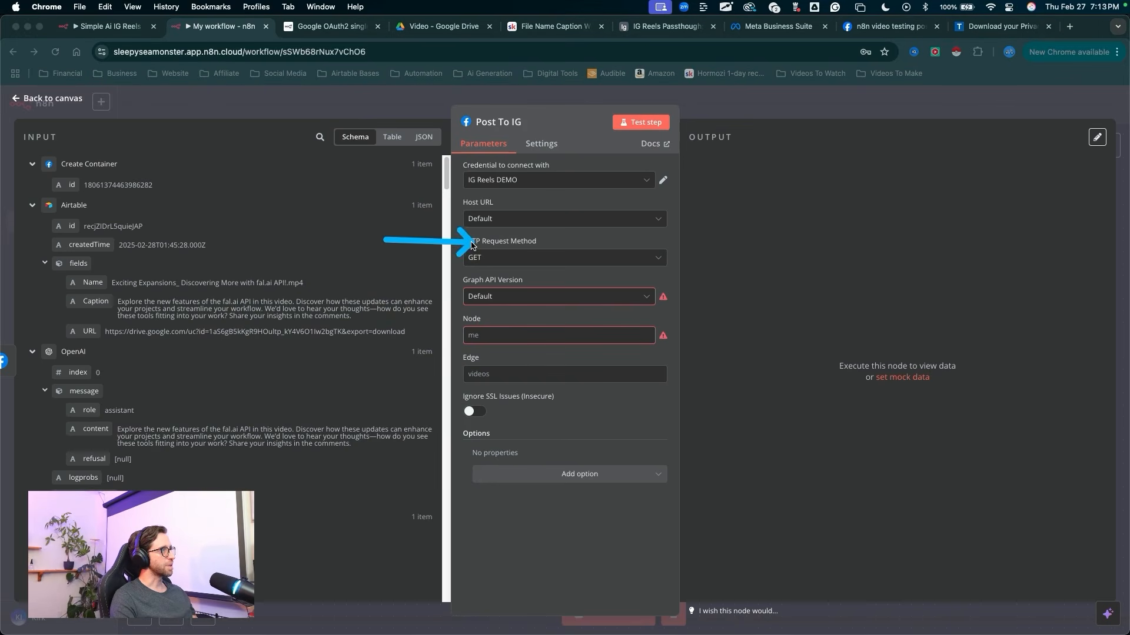
{"action": "key", "text": "Escape"}
{"action": "left_click", "coordinate": [470, 257]}
{"action": "left_click", "coordinate": [493, 303]}
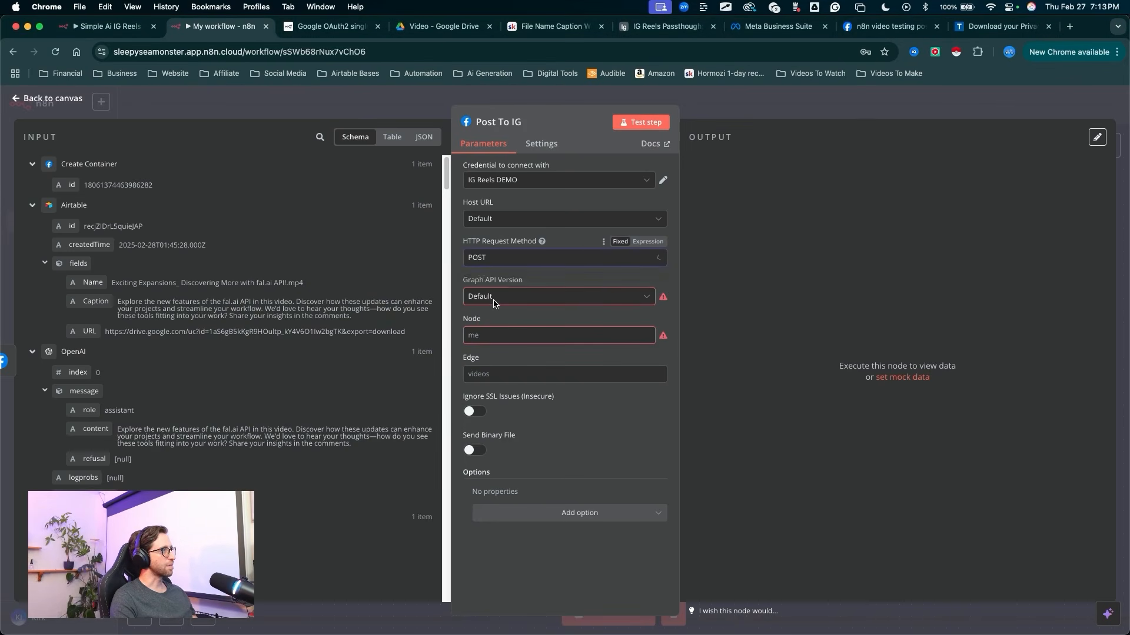
{"action": "left_click", "coordinate": [493, 297]}
{"action": "left_click", "coordinate": [495, 346]}
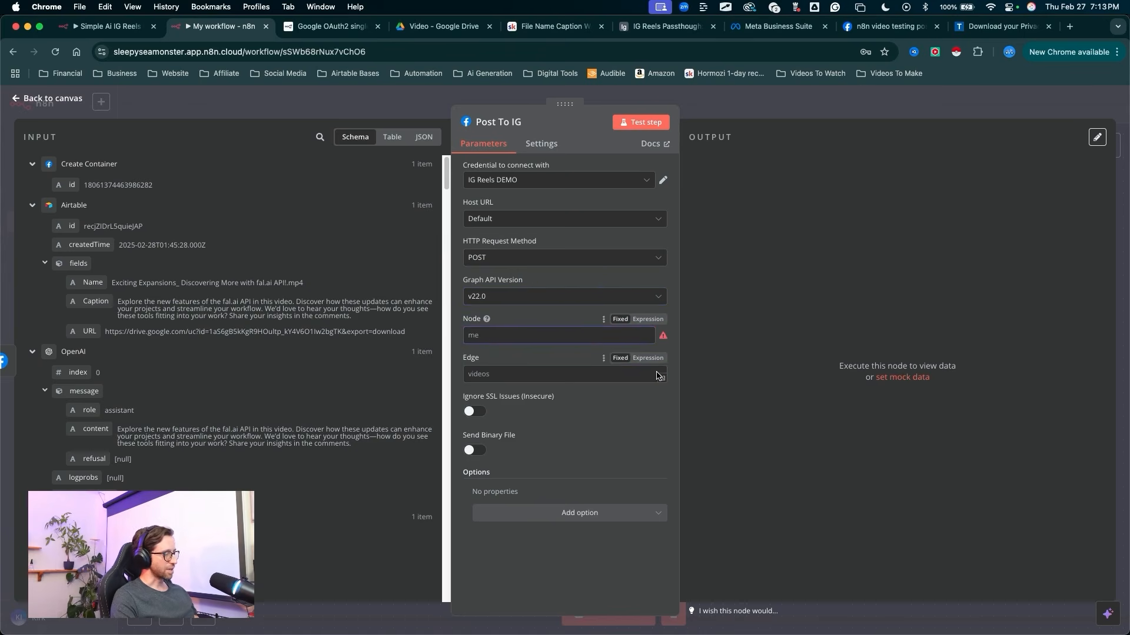
Step: Fill the Node field with the Instagram account ID from Meta Business Suite and set the Edge to media_publish
{"action": "left_click", "coordinate": [592, 337]}
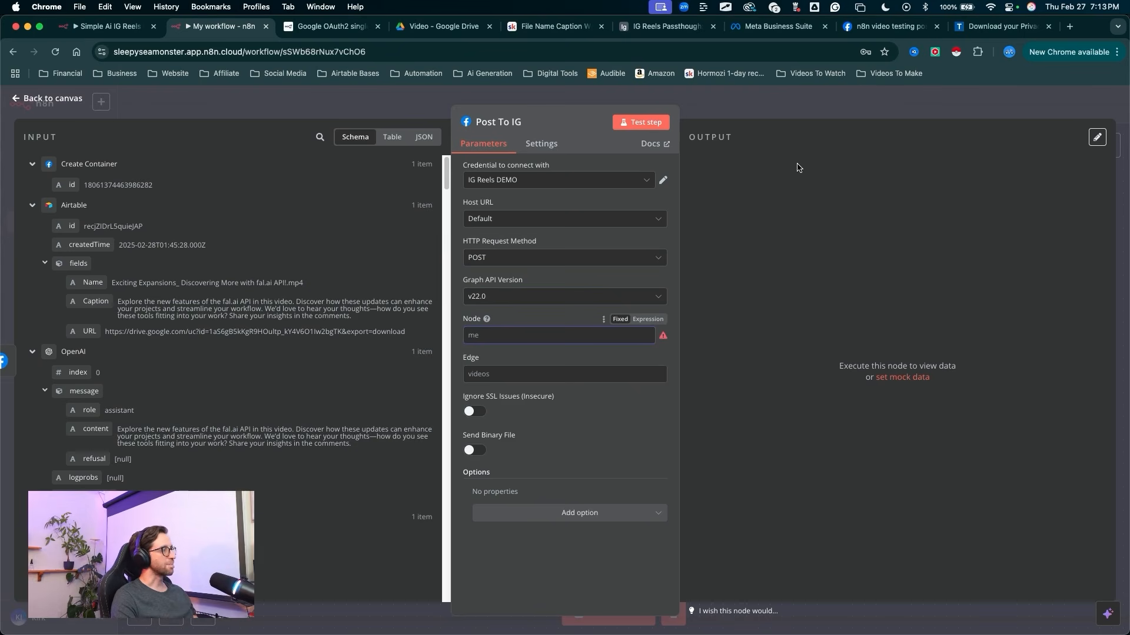
{"action": "left_click", "coordinate": [775, 27]}
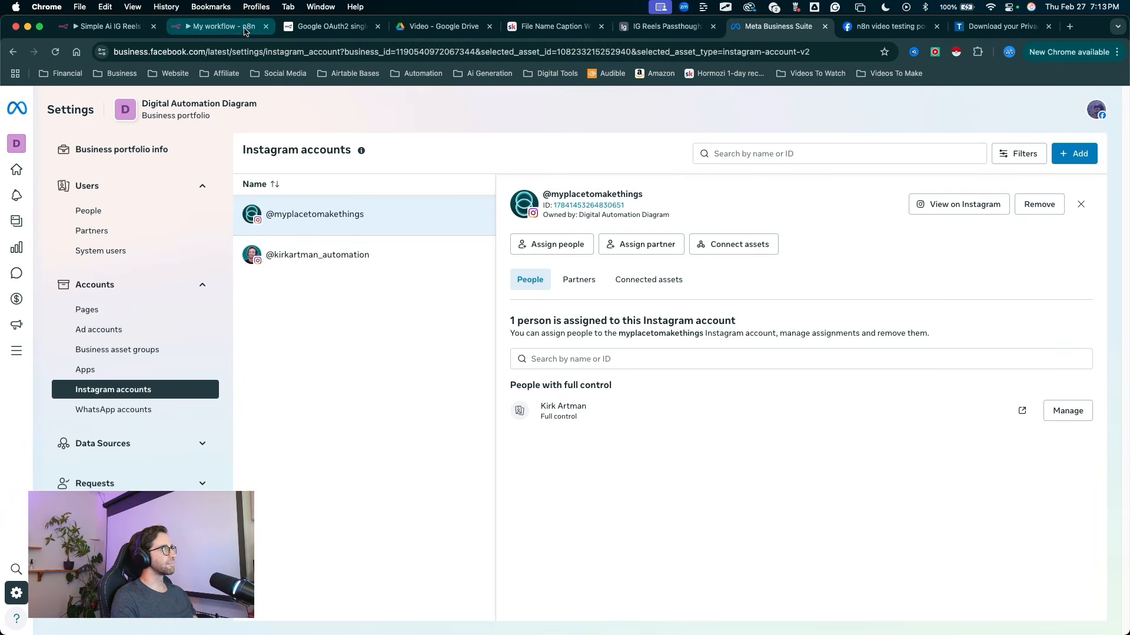
{"action": "left_click", "coordinate": [224, 28]}
{"action": "key", "text": "super+v"}
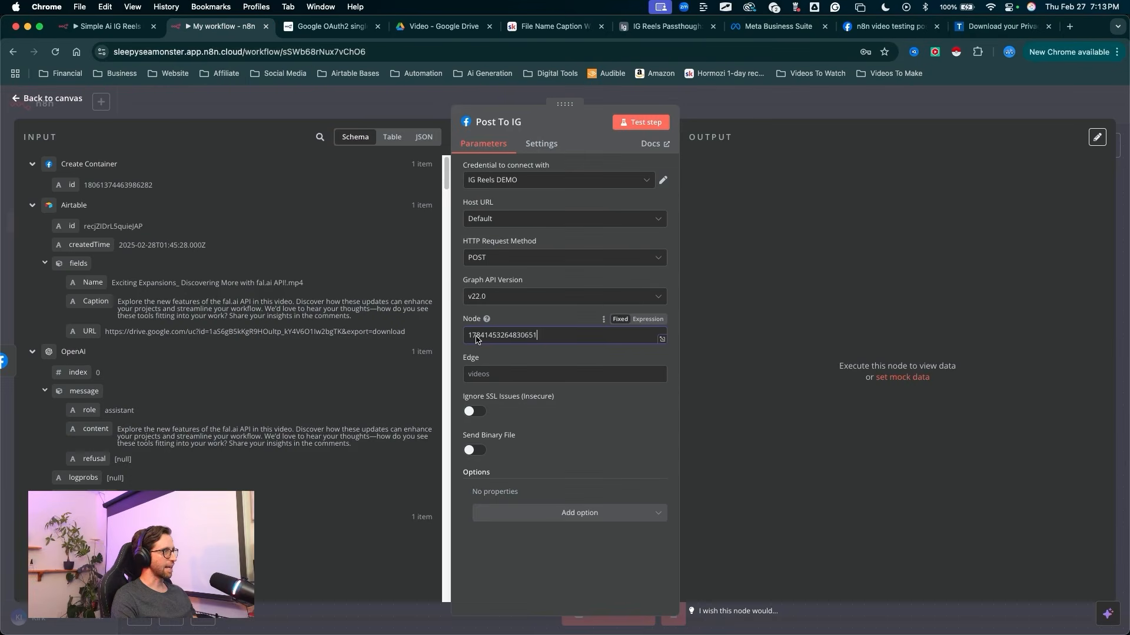
{"action": "left_click", "coordinate": [488, 374]}
{"action": "type", "text": "media_publish"}
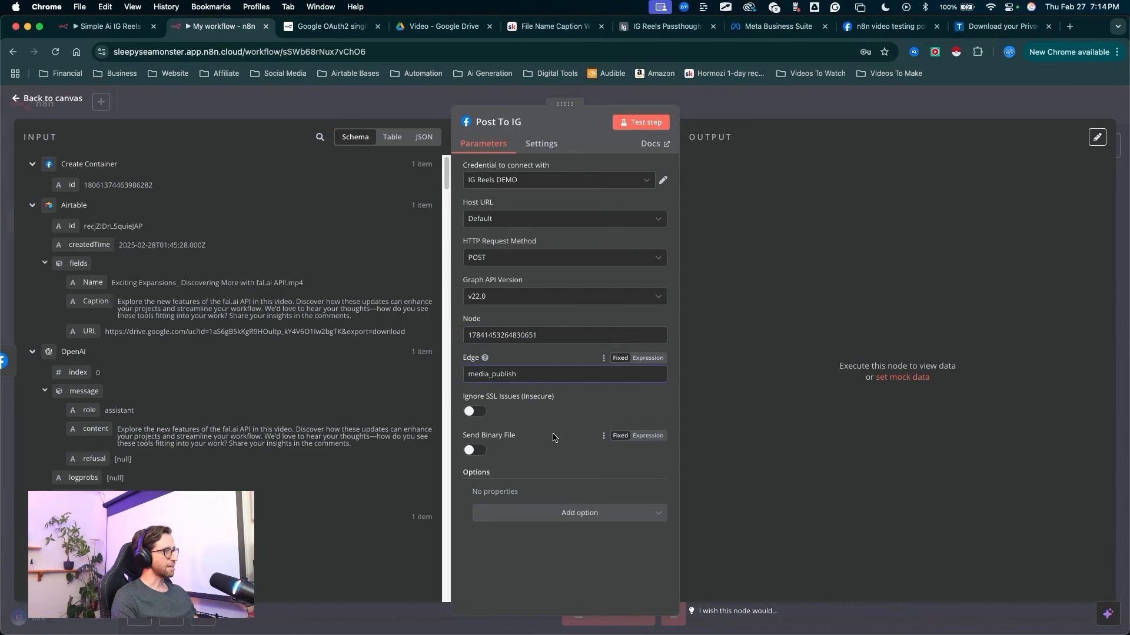
Step: Add a query parameter named creation_id, with the id output by the Create Container node as its value
{"action": "left_click", "coordinate": [565, 513]}
{"action": "left_click", "coordinate": [538, 543]}
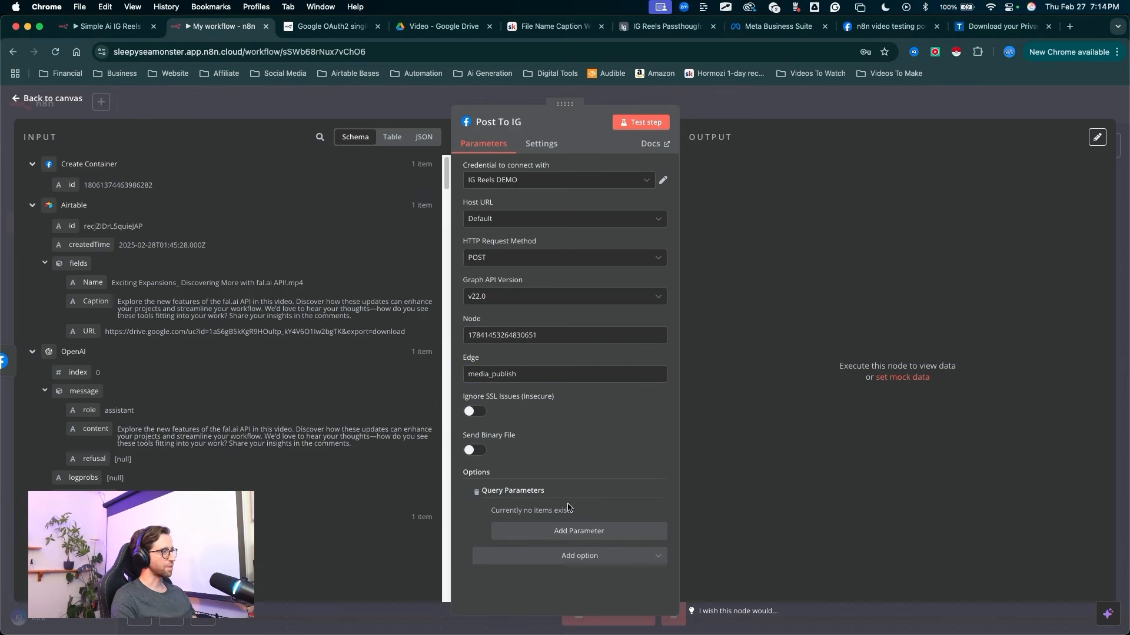
{"action": "left_click", "coordinate": [578, 531]}
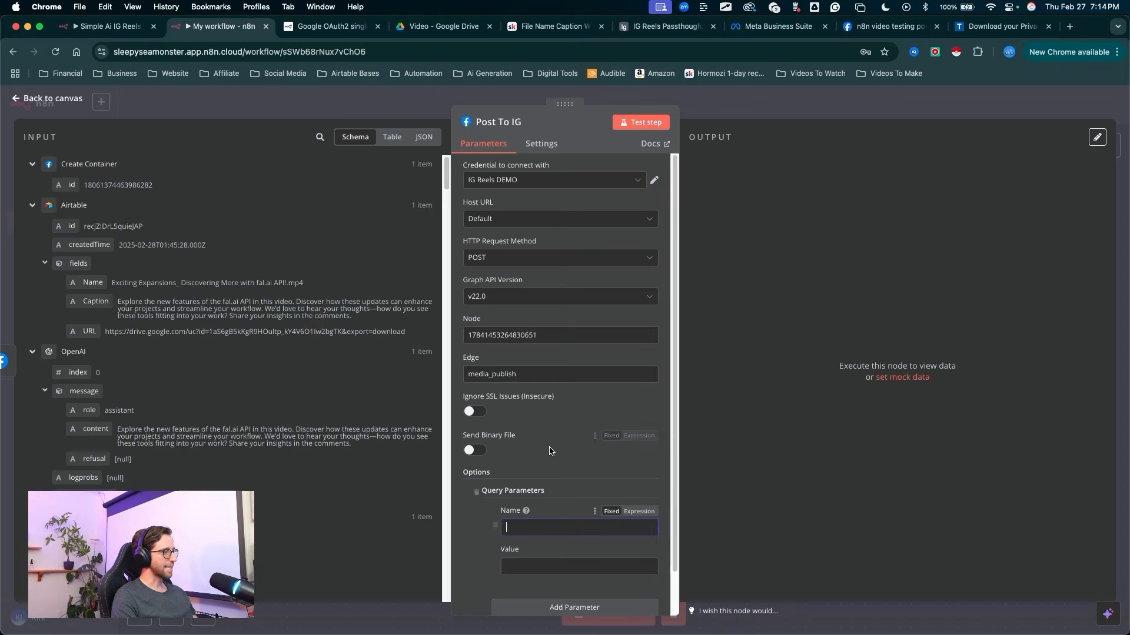
{"action": "type", "text": "creation_id"}
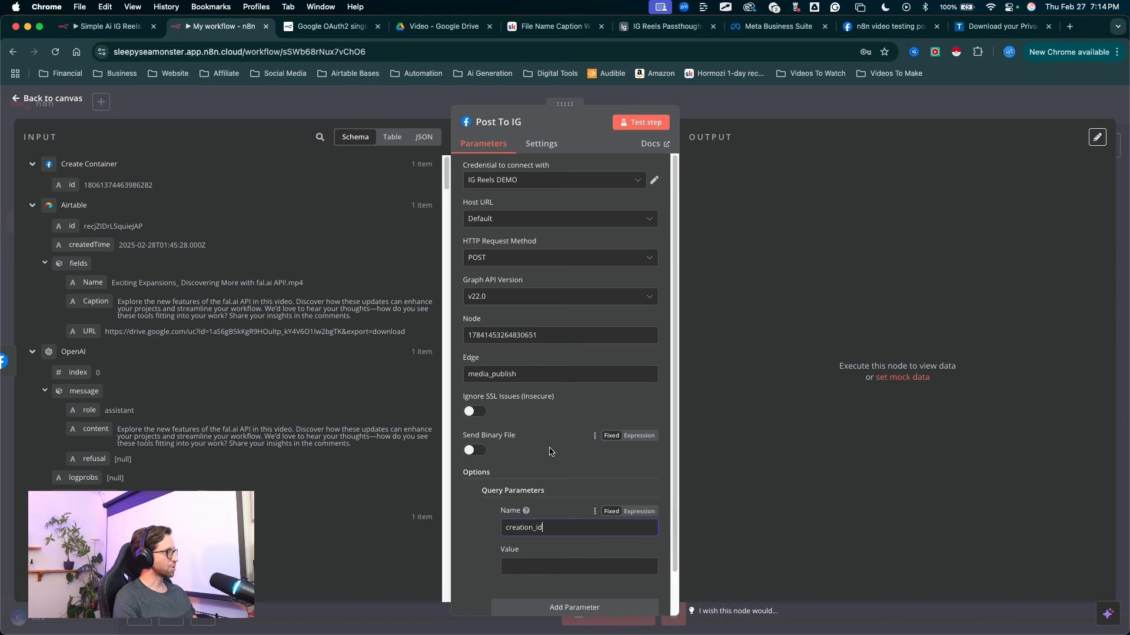
{"action": "left_click", "coordinate": [629, 454]}
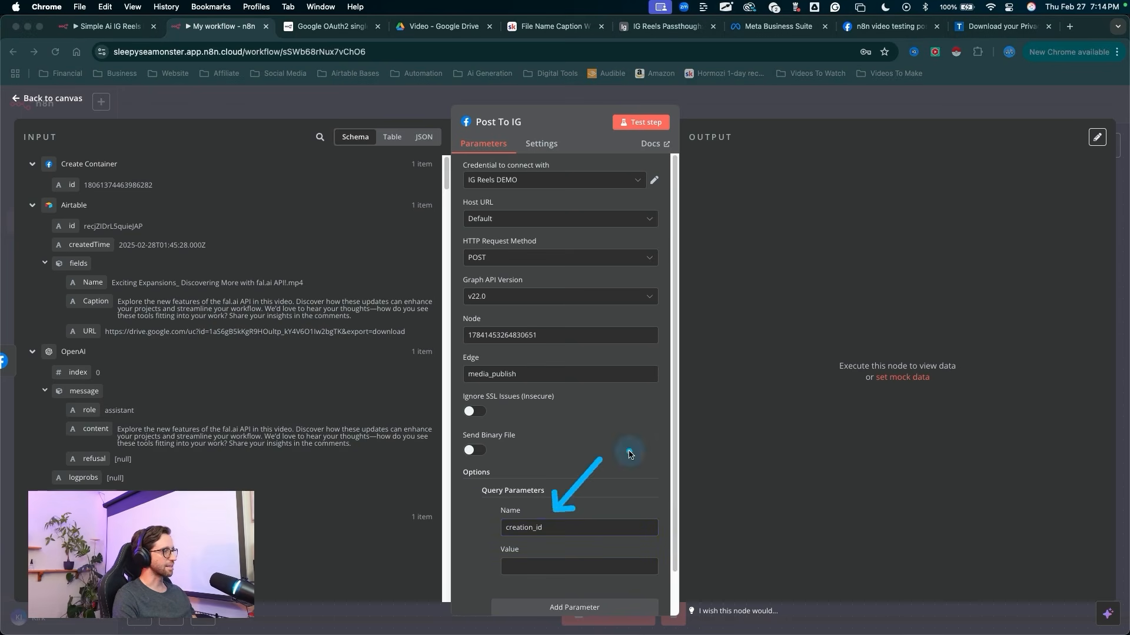
{"action": "key", "text": "Escape"}
{"action": "key", "text": "ctrl+a"}
{"action": "left_click_drag", "start_coordinate": [565, 446], "coordinate": [575, 572]}
{"action": "key", "text": "Escape"}
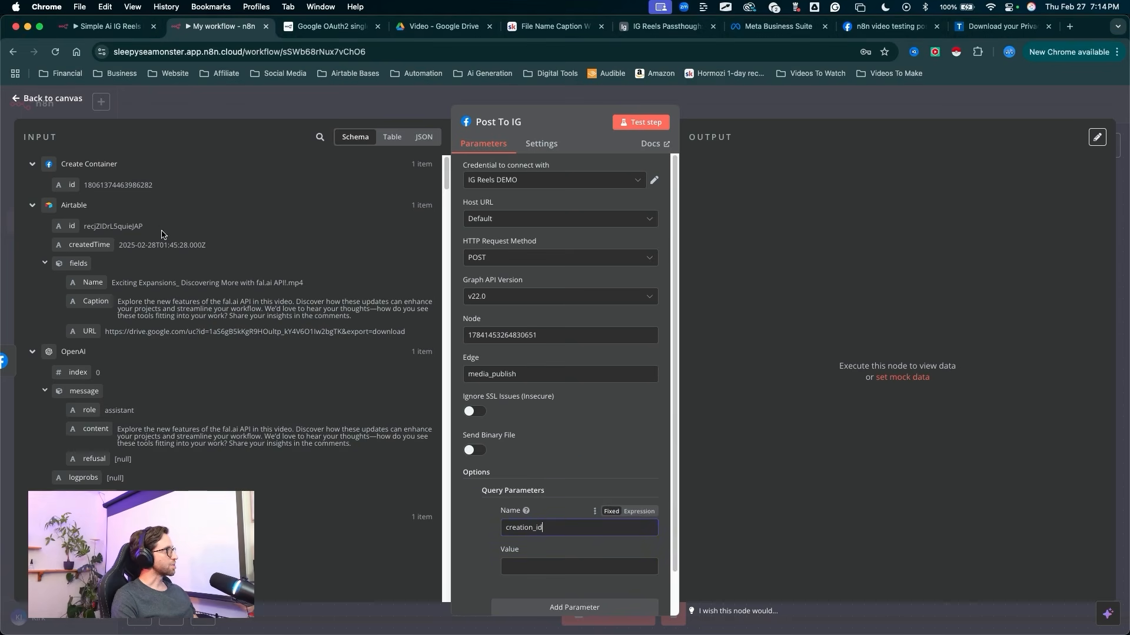
{"action": "key", "text": "ctrl+a"}
{"action": "mouse_move", "coordinate": [172, 143]}
{"action": "left_mouse_down"}
{"action": "mouse_move", "coordinate": [66, 185]}
{"action": "mouse_move", "coordinate": [318, 244]}
{"action": "mouse_move", "coordinate": [544, 566]}
{"action": "left_mouse_up"}
{"action": "key", "text": "Escape"}
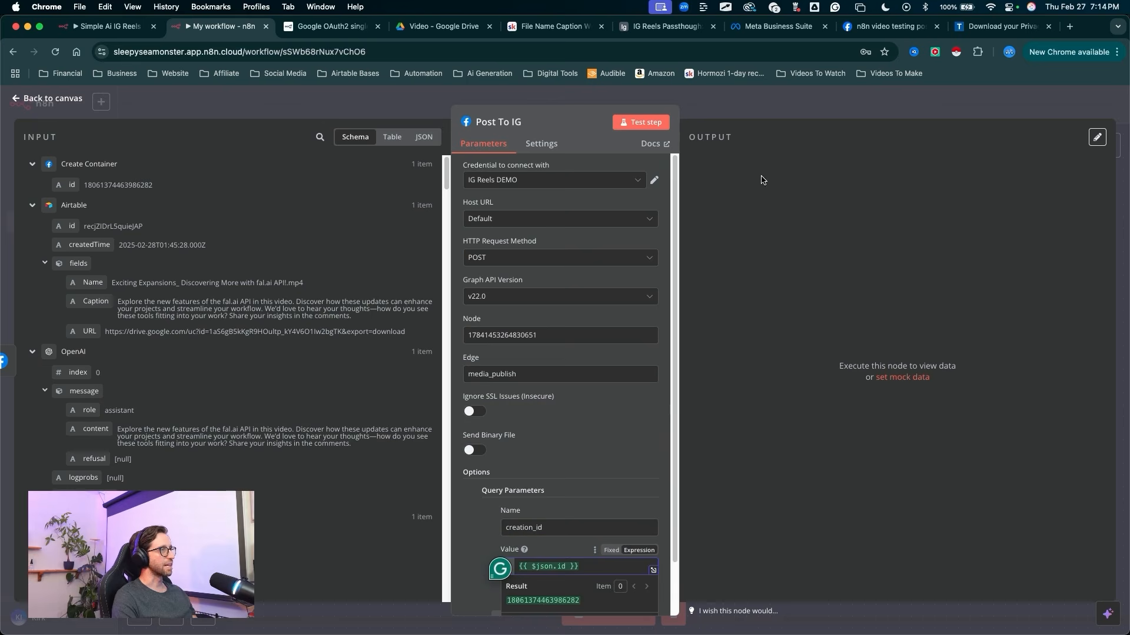
{"action": "key", "text": "ctrl+a"}
{"action": "mouse_move", "coordinate": [600, 414]}
{"action": "left_mouse_down"}
{"action": "mouse_move", "coordinate": [642, 122]}
{"action": "mouse_move", "coordinate": [676, 389]}
{"action": "mouse_move", "coordinate": [667, 520]}
{"action": "mouse_move", "coordinate": [542, 306]}
{"action": "mouse_move", "coordinate": [604, 399]}
{"action": "left_mouse_up"}
{"action": "key", "text": "Escape"}
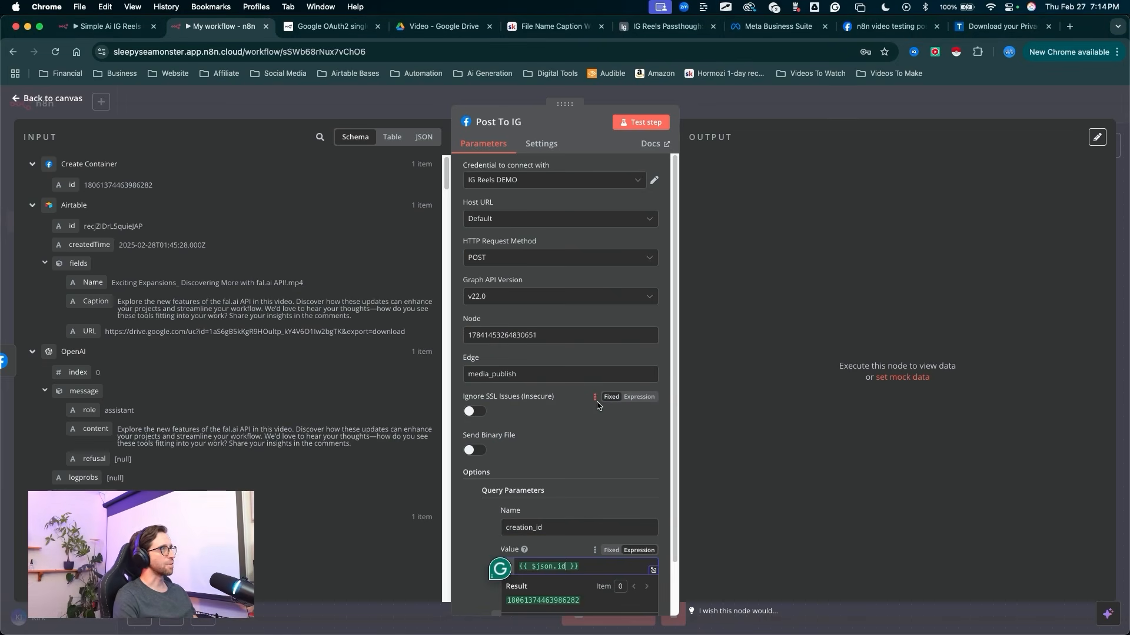
{"action": "left_click_drag", "start_coordinate": [597, 406], "coordinate": [624, 131]}
{"action": "key", "text": "Escape"}
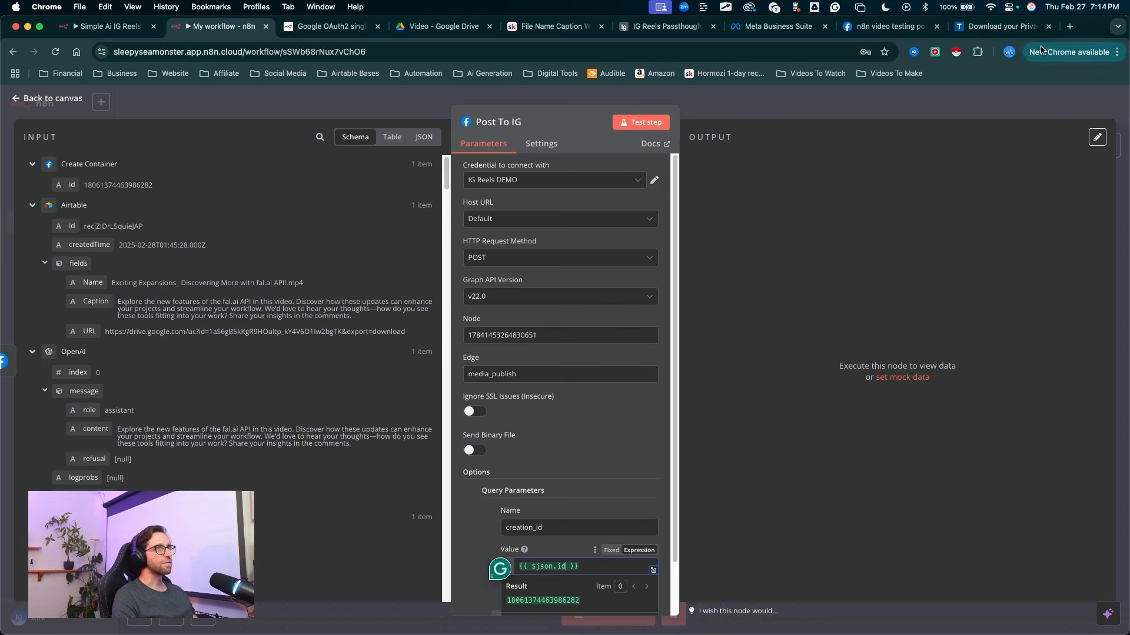
Step: Open instagram.com in a new browser tab and review the existing posts on the connected account's profile
{"action": "left_click", "coordinate": [1069, 27]}
{"action": "type", "text": "instagram.com"}
{"action": "key", "text": "Return"}
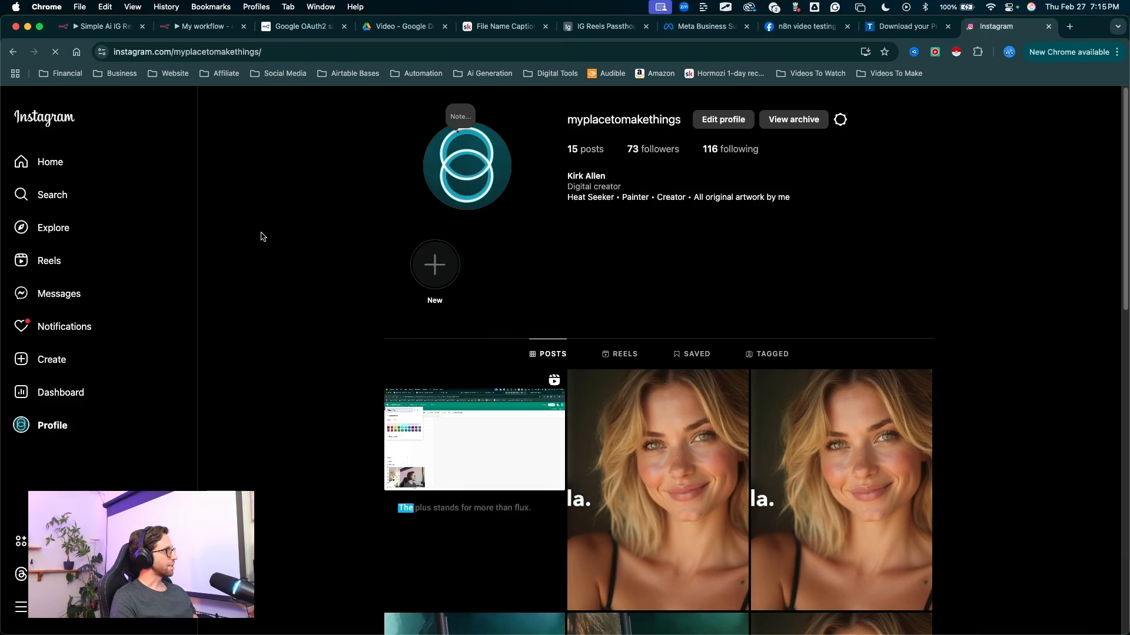
{"action": "mouse_move", "coordinate": [272, 284]}
{"action": "left_mouse_down"}
{"action": "mouse_move", "coordinate": [550, 117]}
{"action": "mouse_move", "coordinate": [538, 130]}
{"action": "left_mouse_up"}
{"action": "scroll", "coordinate": [604, 341], "scroll_direction": "down", "scroll_amount": 5}
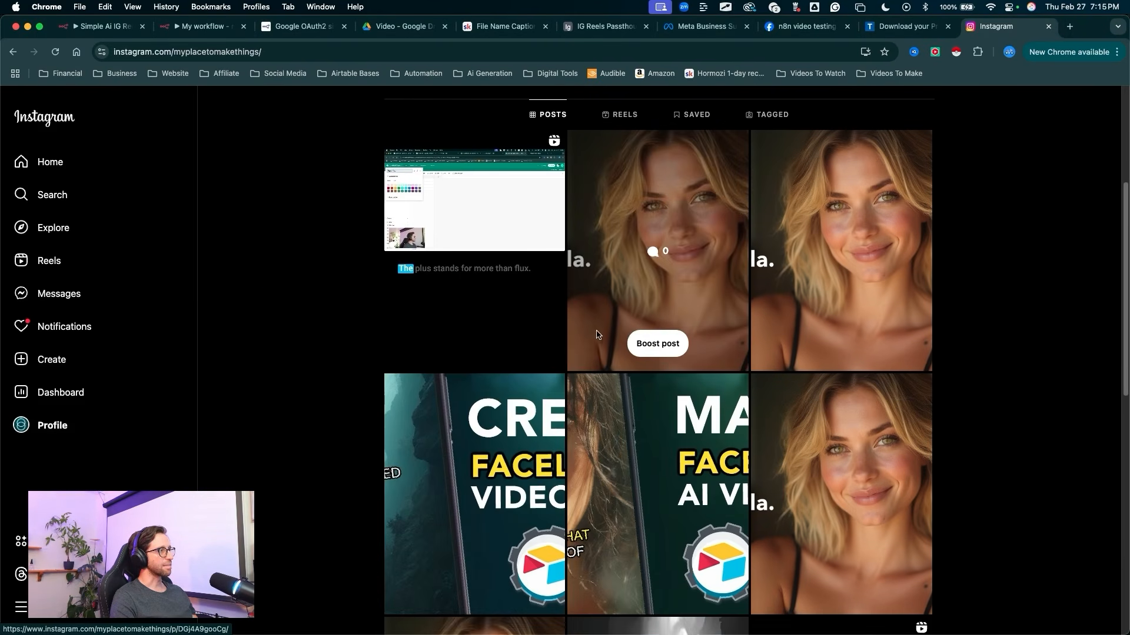
{"action": "mouse_move", "coordinate": [544, 450]}
{"action": "left_mouse_down"}
{"action": "mouse_move", "coordinate": [584, 357]}
{"action": "mouse_move", "coordinate": [869, 411]}
{"action": "left_mouse_up"}
{"action": "scroll", "coordinate": [645, 395], "scroll_direction": "down", "scroll_amount": 2}
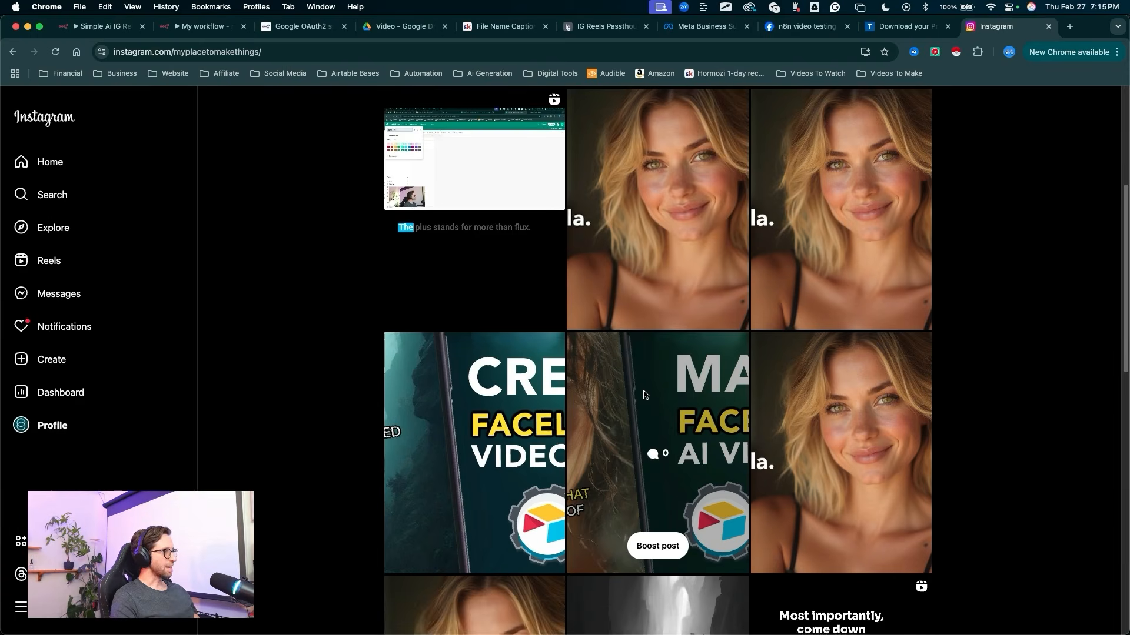
{"action": "scroll", "coordinate": [645, 394], "scroll_direction": "down", "scroll_amount": 6}
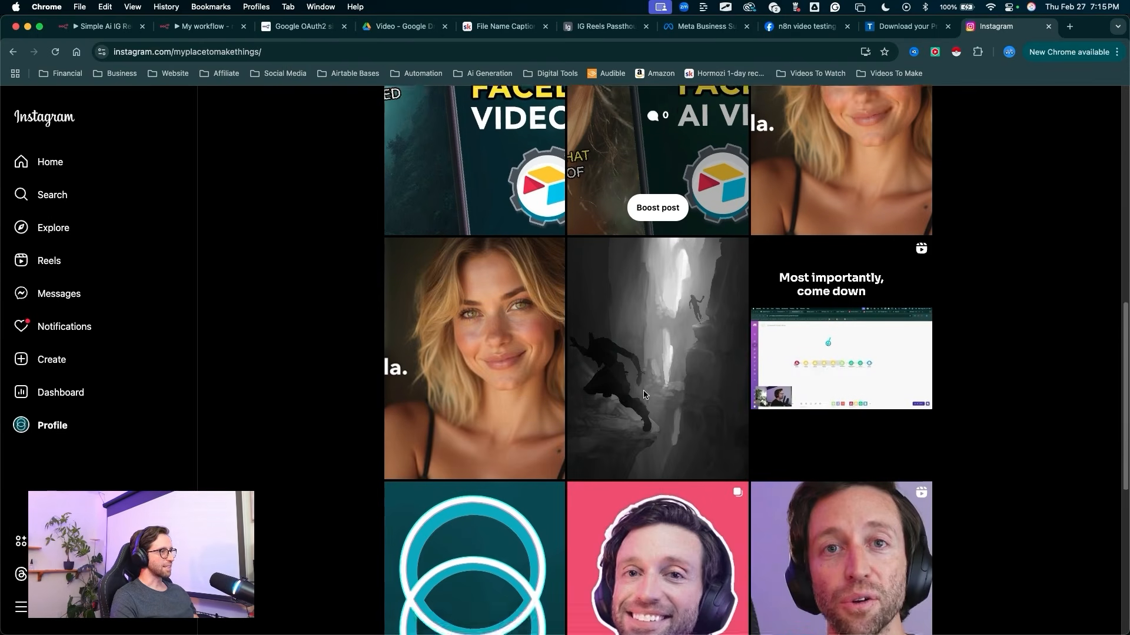
{"action": "scroll", "coordinate": [644, 394], "scroll_direction": "up", "scroll_amount": 12}
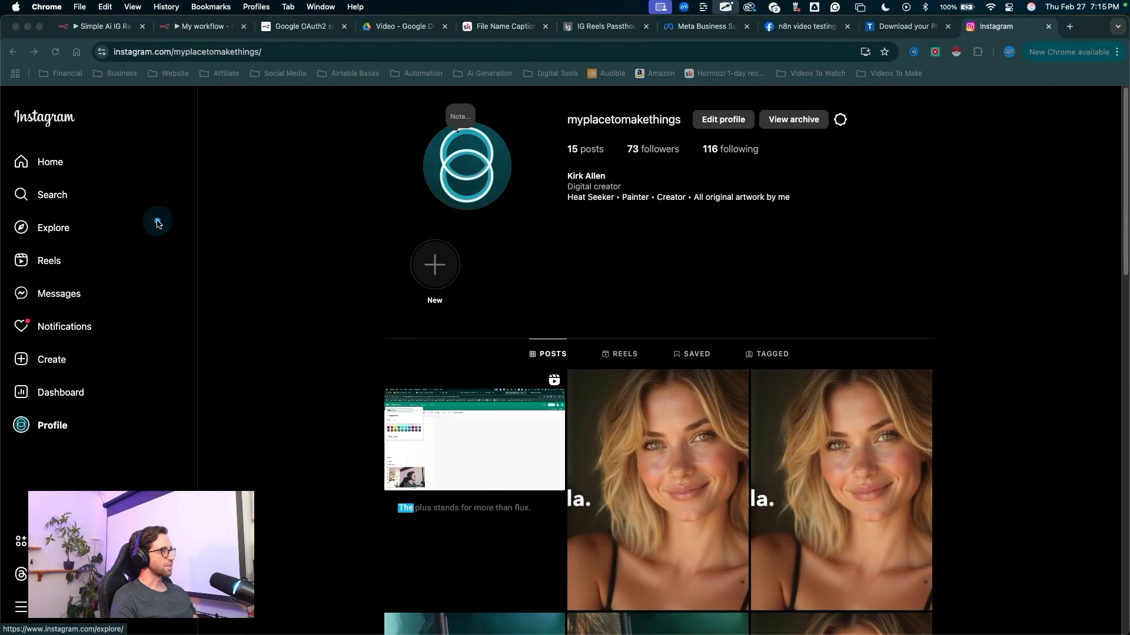
{"action": "mouse_move", "coordinate": [156, 220]}
{"action": "left_mouse_down"}
{"action": "mouse_move", "coordinate": [190, 221]}
{"action": "mouse_move", "coordinate": [378, 390]}
{"action": "mouse_move", "coordinate": [487, 416]}
{"action": "mouse_move", "coordinate": [479, 461]}
{"action": "mouse_move", "coordinate": [455, 452]}
{"action": "left_mouse_up"}
{"action": "mouse_move", "coordinate": [265, 280]}
{"action": "left_mouse_down"}
{"action": "mouse_move", "coordinate": [438, 459]}
{"action": "mouse_move", "coordinate": [429, 464]}
{"action": "mouse_move", "coordinate": [463, 550]}
{"action": "left_mouse_up"}
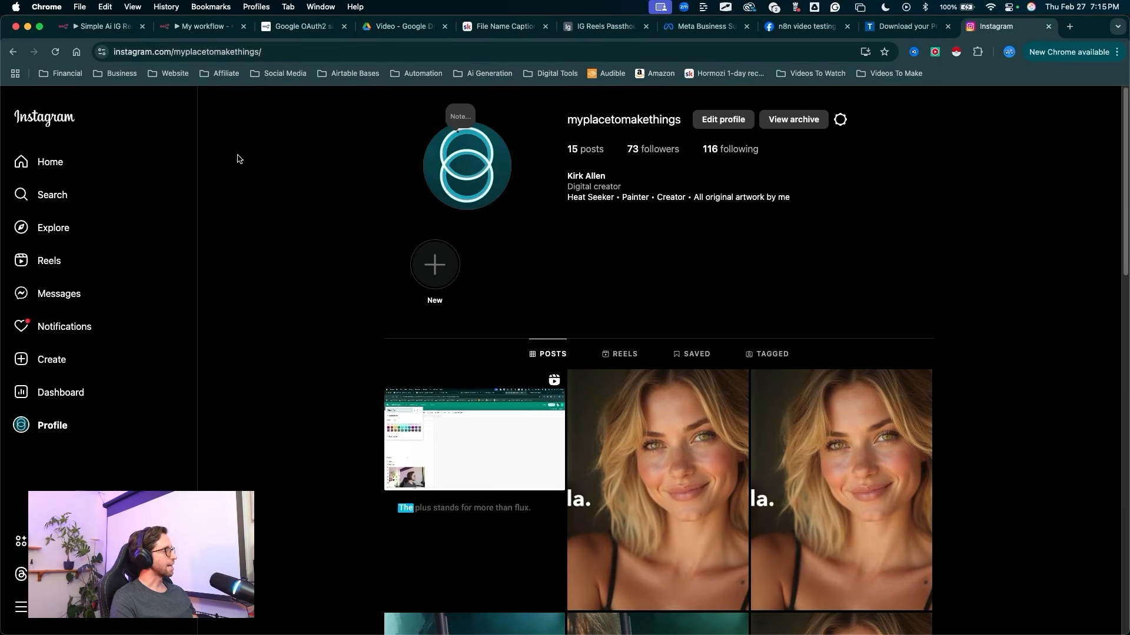
Step: Return to the n8n workflow and test the Post To IG node to publish the reel
{"action": "left_click", "coordinate": [209, 28]}
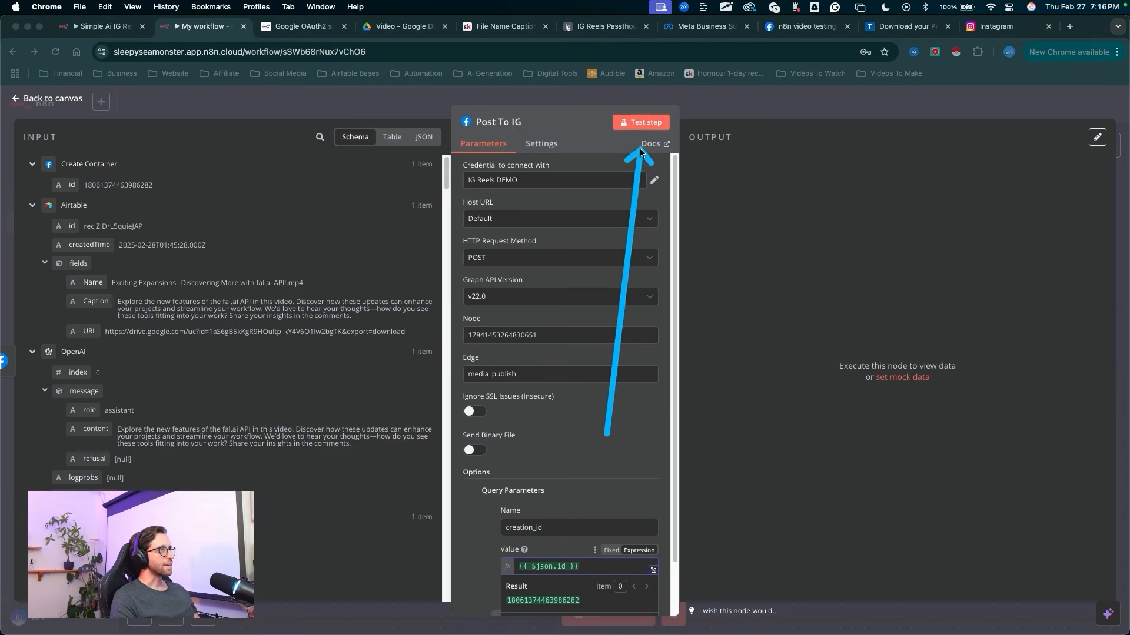
{"action": "left_click_drag", "start_coordinate": [642, 152], "coordinate": [638, 128]}
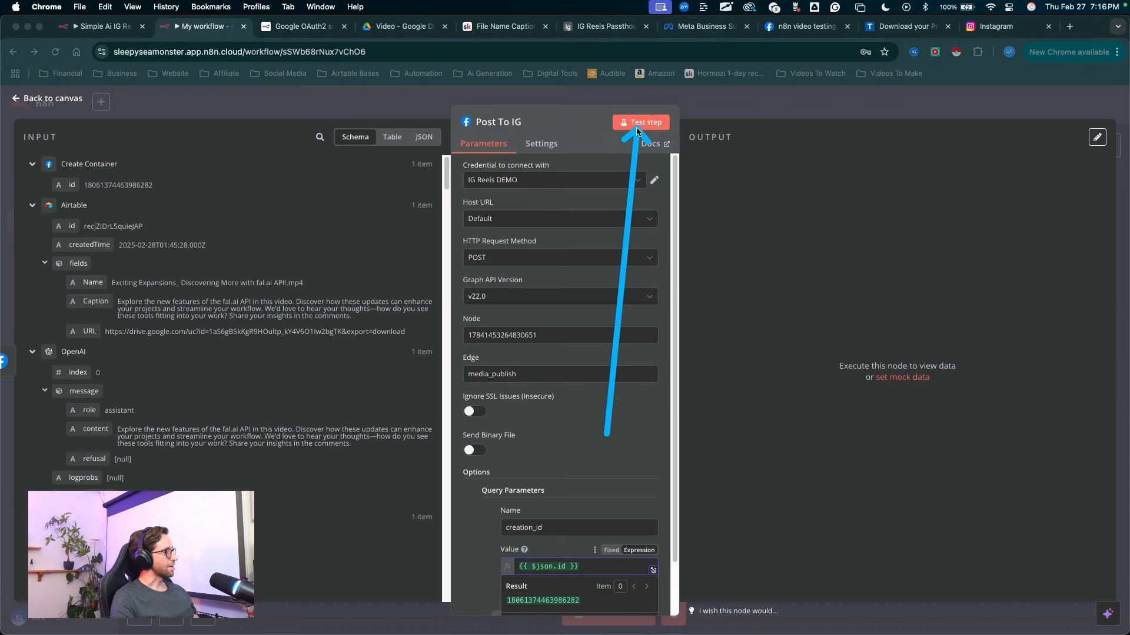
{"action": "key", "text": "Escape"}
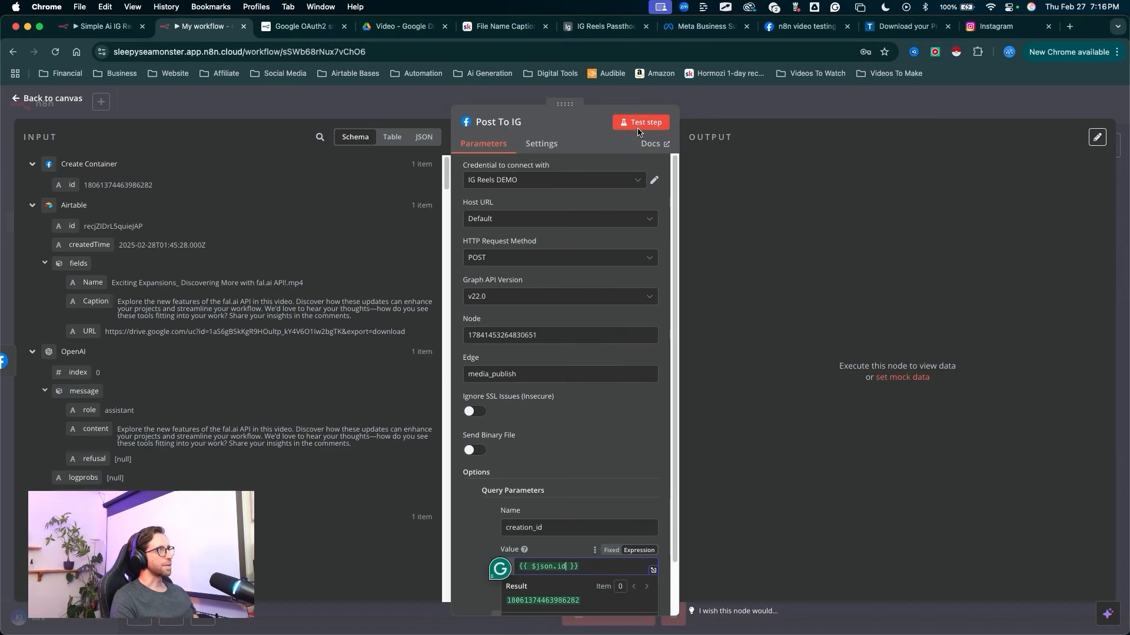
Step: Switch to the Instagram profile, refresh it, and open the newest reel to check its video and caption
{"action": "left_click", "coordinate": [984, 30]}
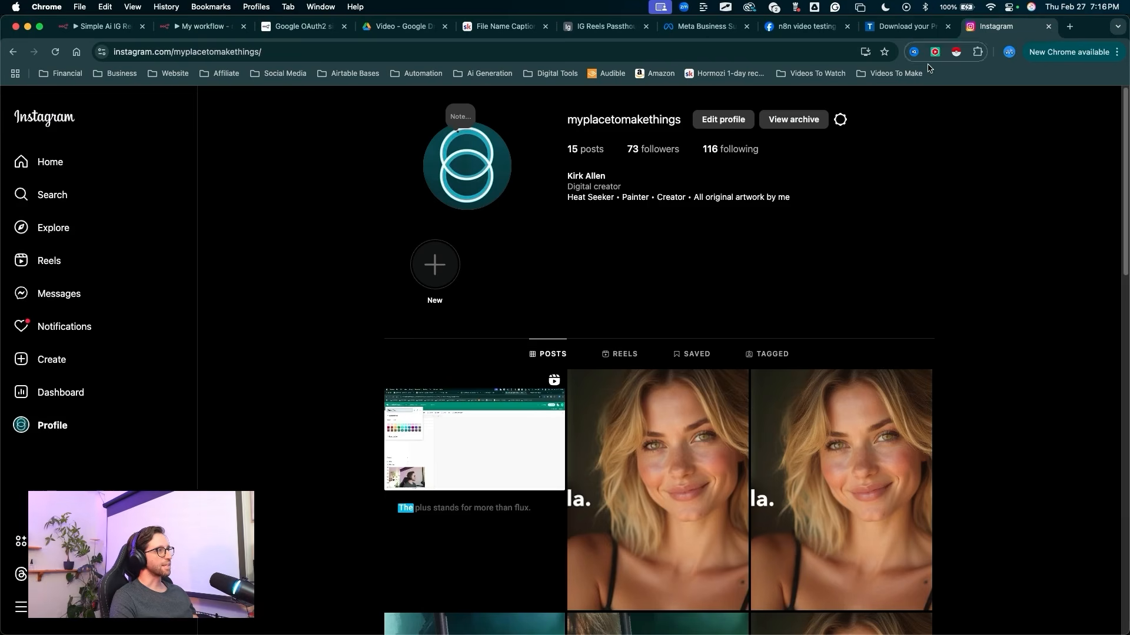
{"action": "mouse_move", "coordinate": [275, 278]}
{"action": "left_mouse_down"}
{"action": "mouse_move", "coordinate": [584, 481]}
{"action": "mouse_move", "coordinate": [328, 531]}
{"action": "mouse_move", "coordinate": [574, 528]}
{"action": "mouse_move", "coordinate": [279, 386]}
{"action": "left_mouse_up"}
{"action": "key", "text": "Escape"}
{"action": "mouse_move", "coordinate": [287, 254]}
{"action": "left_mouse_down"}
{"action": "mouse_move", "coordinate": [390, 398]}
{"action": "mouse_move", "coordinate": [411, 449]}
{"action": "mouse_move", "coordinate": [406, 510]}
{"action": "mouse_move", "coordinate": [577, 566]}
{"action": "mouse_move", "coordinate": [443, 452]}
{"action": "mouse_move", "coordinate": [558, 541]}
{"action": "mouse_move", "coordinate": [569, 507]}
{"action": "left_mouse_up"}
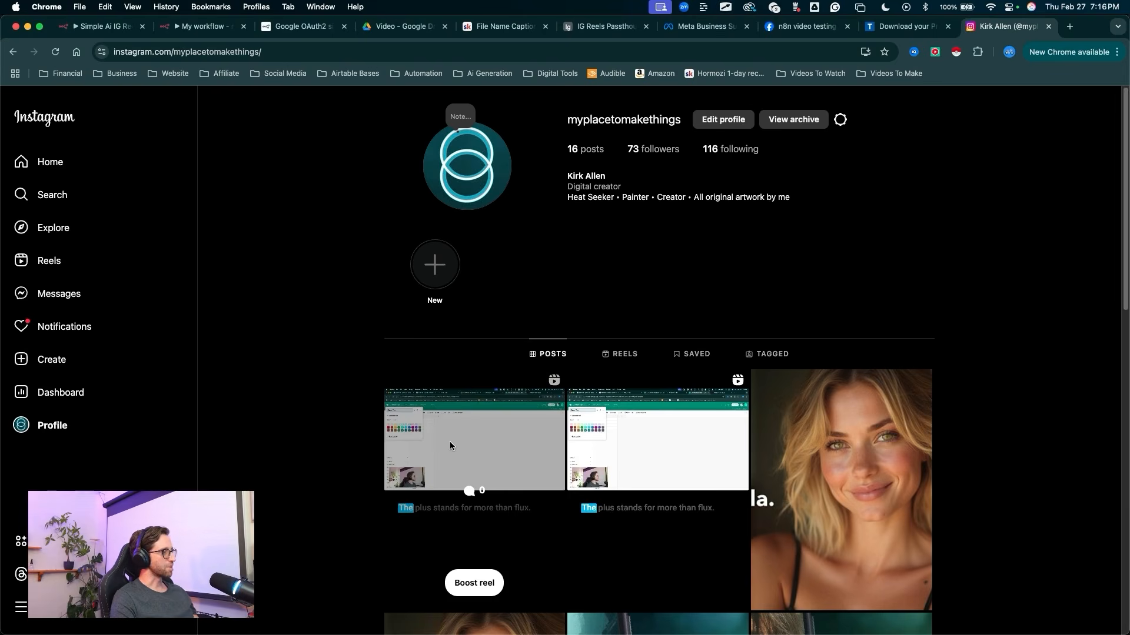
{"action": "left_click", "coordinate": [459, 427]}
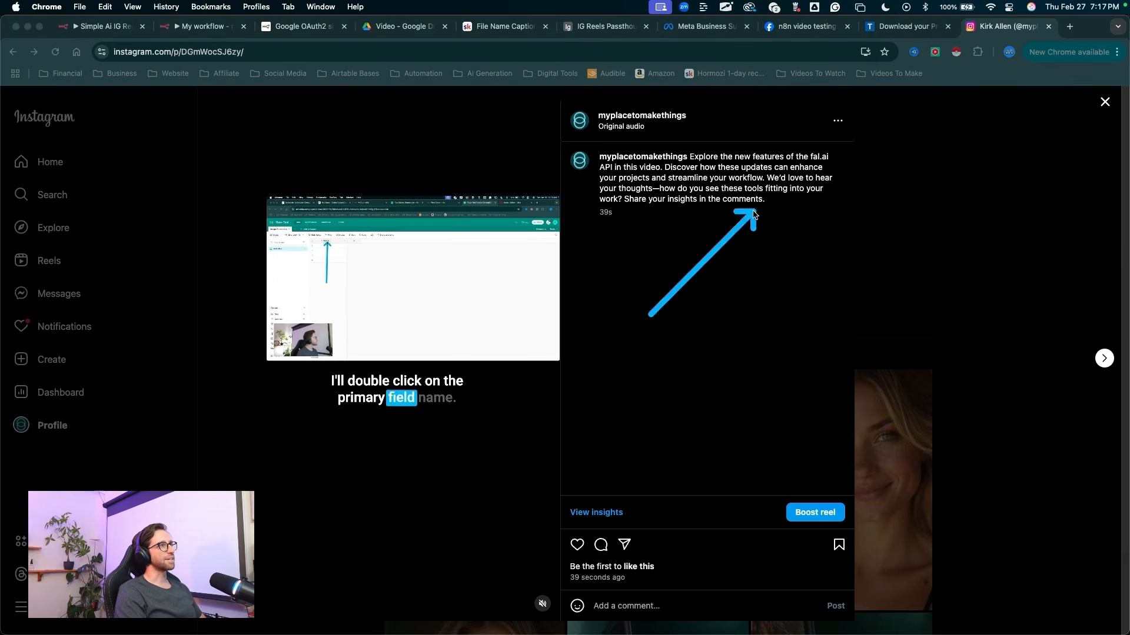
{"action": "left_click", "coordinate": [672, 269]}
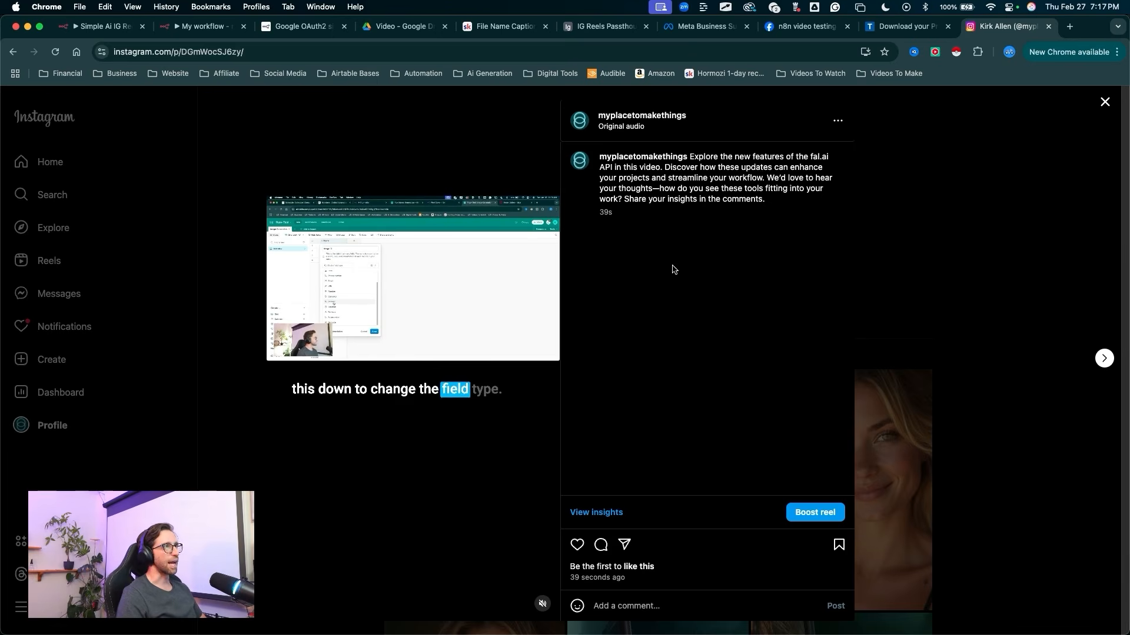
{"action": "key", "text": "ctrl+a"}
{"action": "mouse_move", "coordinate": [667, 398]}
{"action": "left_mouse_down"}
{"action": "mouse_move", "coordinate": [600, 255]}
{"action": "mouse_move", "coordinate": [615, 255]}
{"action": "mouse_move", "coordinate": [631, 224]}
{"action": "mouse_move", "coordinate": [653, 221]}
{"action": "left_mouse_up"}
{"action": "key", "text": "Escape"}
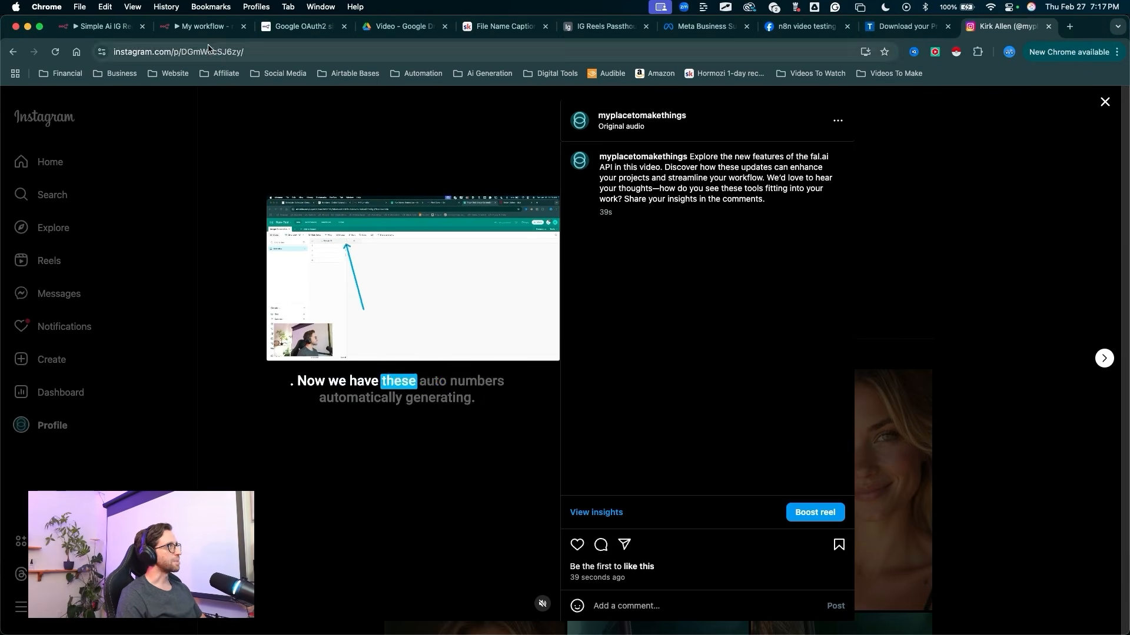
Step: Go back to the n8n workflow, close the Post To IG node, and save the workflow
{"action": "left_click", "coordinate": [203, 26]}
{"action": "key", "text": "ctrl+a"}
{"action": "left_click_drag", "start_coordinate": [718, 385], "coordinate": [734, 97]}
{"action": "key", "text": "Escape"}
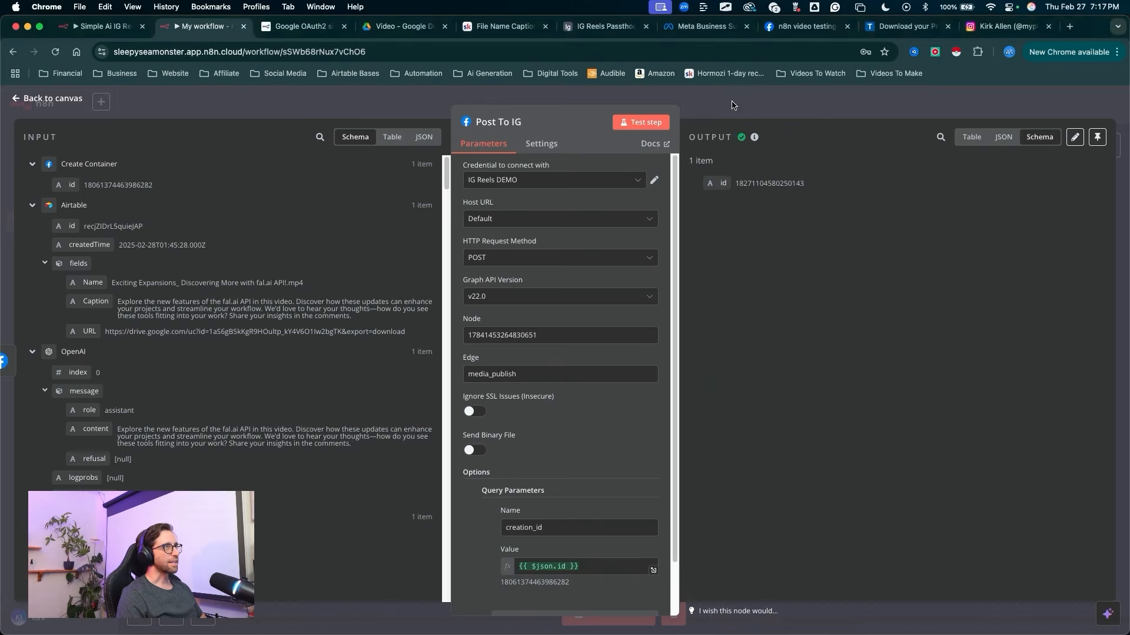
{"action": "key", "text": "Escape"}
{"action": "key", "text": "ctrl+a"}
{"action": "left_click_drag", "start_coordinate": [815, 391], "coordinate": [1038, 126]}
{"action": "key", "text": "Escape"}
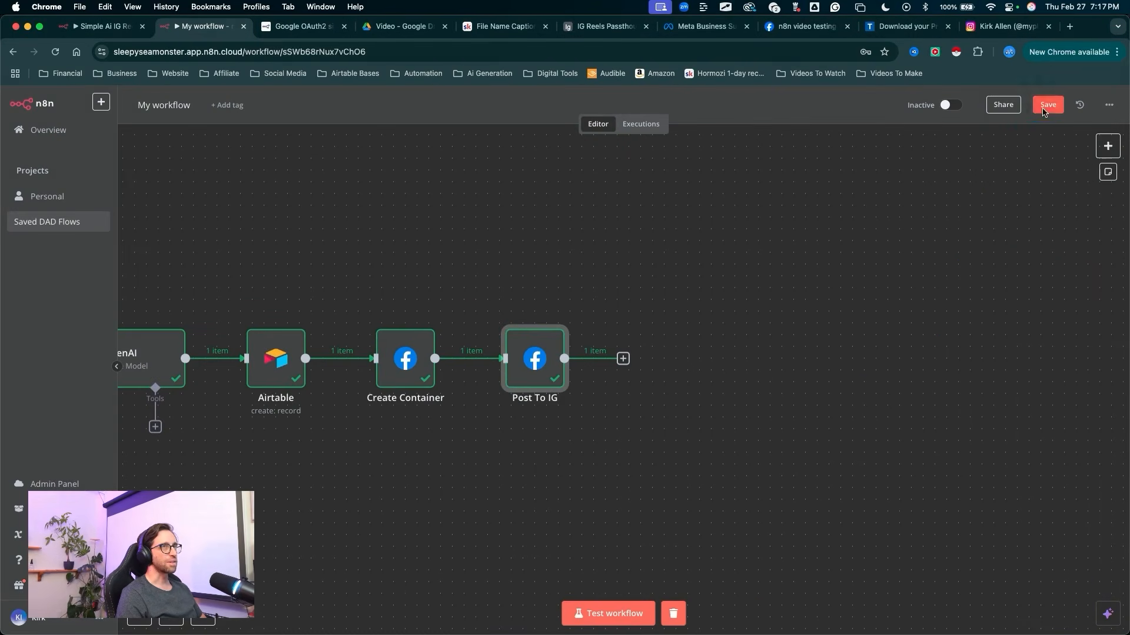
{"action": "left_click", "coordinate": [1048, 105]}
Step: Append the hashtags #ai #automation #aiautomation #n8n below the expression in the Create Container node's caption value, and close the node
{"action": "scroll", "coordinate": [806, 268], "scroll_direction": "left", "scroll_amount": 5}
{"action": "key", "text": "ctrl+a"}
{"action": "mouse_move", "coordinate": [719, 231]}
{"action": "left_mouse_down"}
{"action": "mouse_move", "coordinate": [668, 315]}
{"action": "mouse_move", "coordinate": [663, 348]}
{"action": "mouse_move", "coordinate": [676, 323]}
{"action": "left_mouse_up"}
{"action": "key", "text": "Escape"}
{"action": "double_click", "coordinate": [667, 362]}
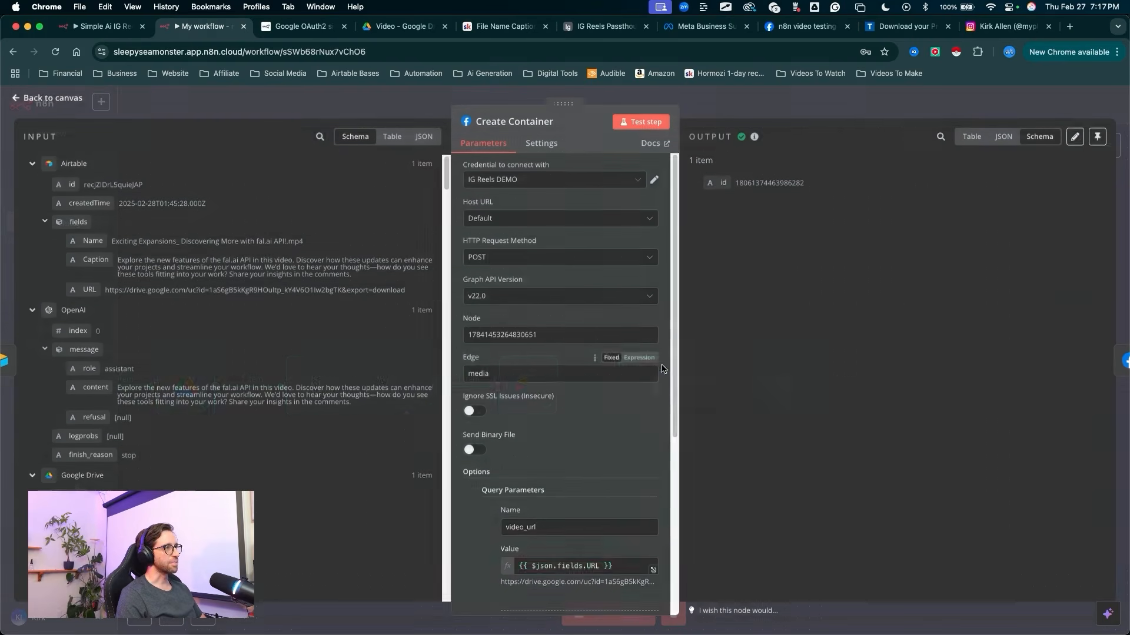
{"action": "scroll", "coordinate": [568, 401], "scroll_direction": "down", "scroll_amount": 8}
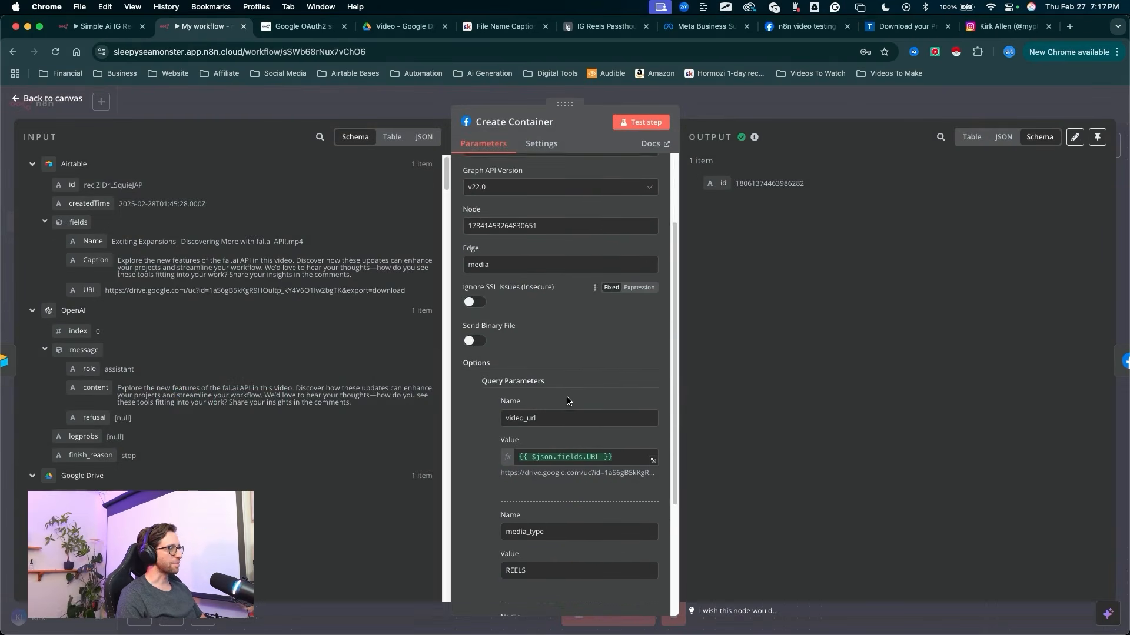
{"action": "key", "text": "ctrl+a"}
{"action": "left_click_drag", "start_coordinate": [580, 378], "coordinate": [543, 435]}
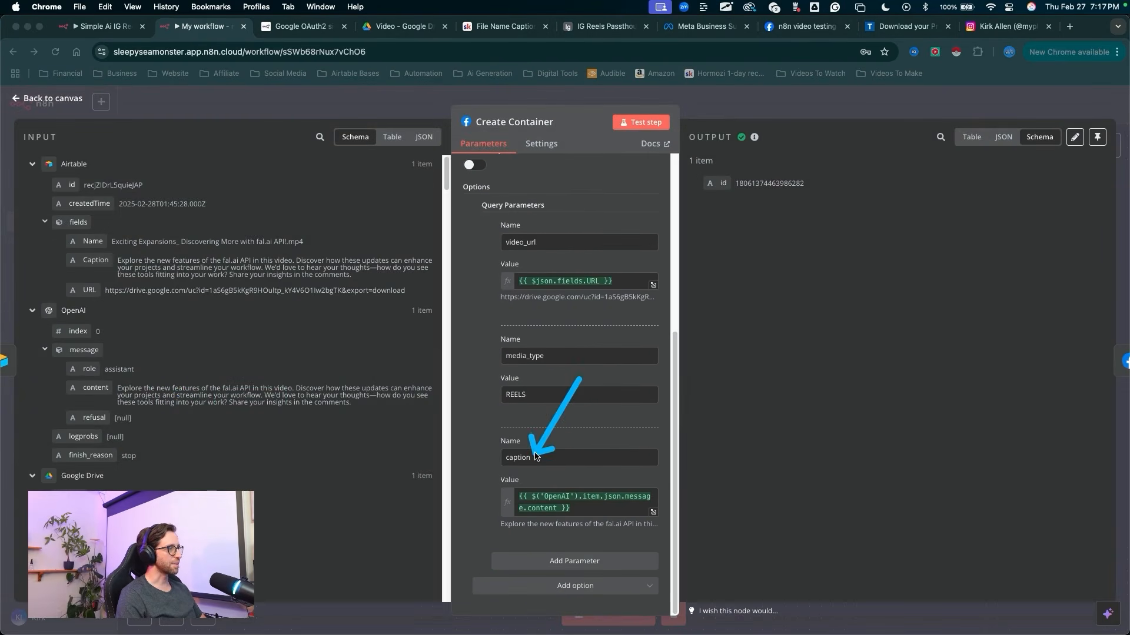
{"action": "key", "text": "Escape"}
{"action": "left_click", "coordinate": [592, 507]}
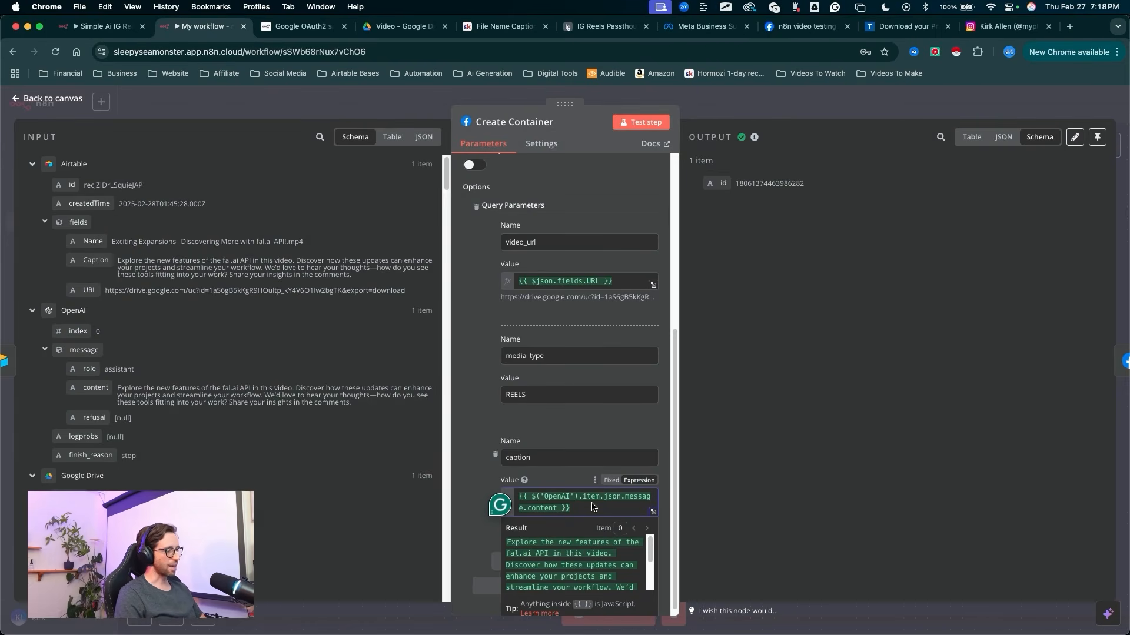
{"action": "key", "text": "Return"}
{"action": "key", "text": "Return"}
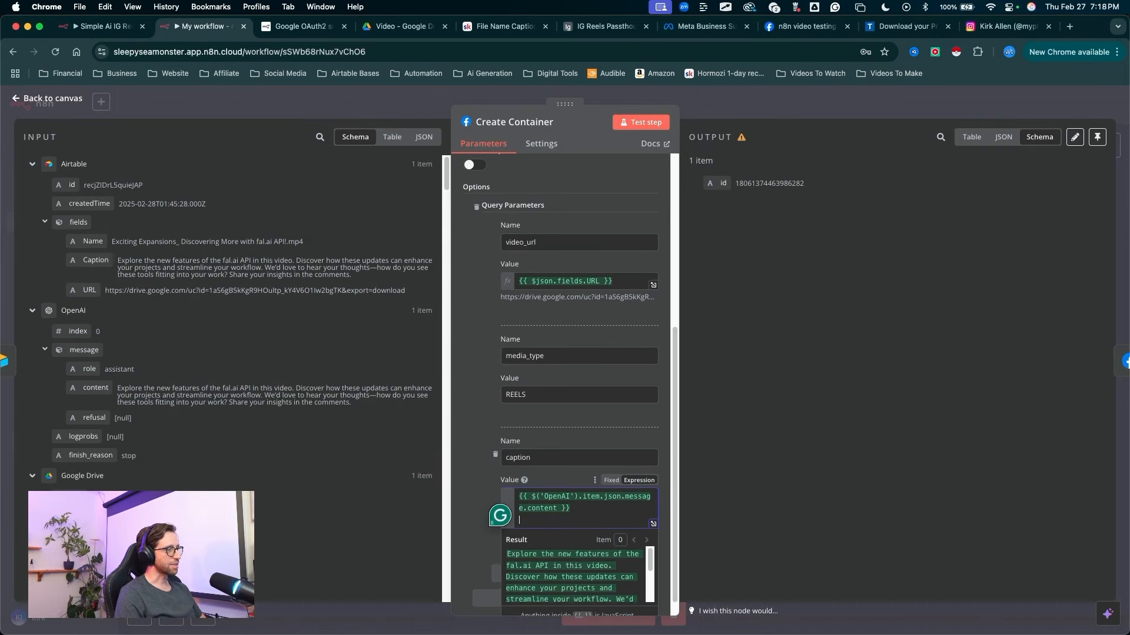
{"action": "type", "text": "#ai"}
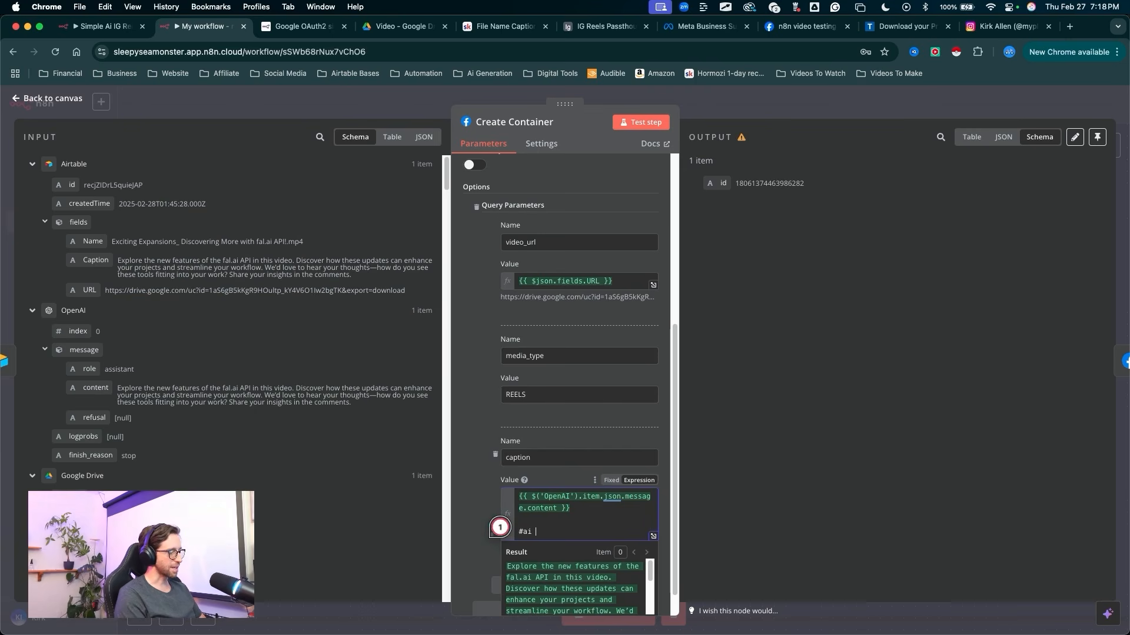
{"action": "mouse_move", "coordinate": [722, 413]}
{"action": "left_mouse_down"}
{"action": "mouse_move", "coordinate": [567, 525]}
{"action": "mouse_move", "coordinate": [591, 522]}
{"action": "mouse_move", "coordinate": [546, 525]}
{"action": "mouse_move", "coordinate": [530, 545]}
{"action": "mouse_move", "coordinate": [613, 550]}
{"action": "left_mouse_up"}
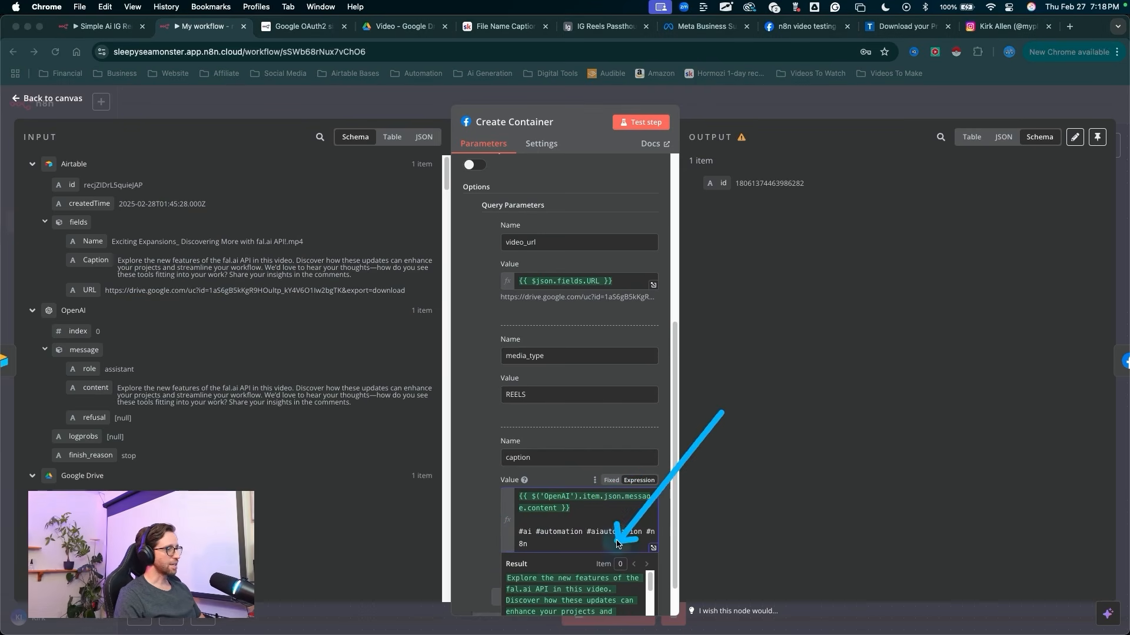
{"action": "key", "text": "Escape"}
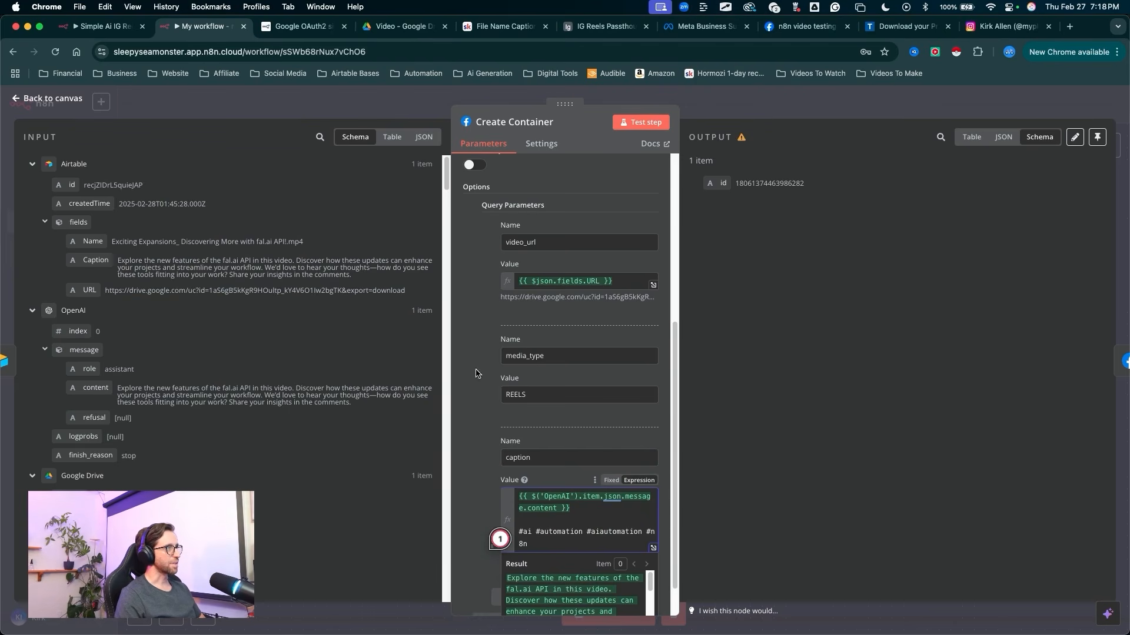
{"action": "mouse_move", "coordinate": [734, 255]}
{"action": "left_mouse_down"}
{"action": "mouse_move", "coordinate": [756, 97]}
{"action": "mouse_move", "coordinate": [746, 119]}
{"action": "left_mouse_up"}
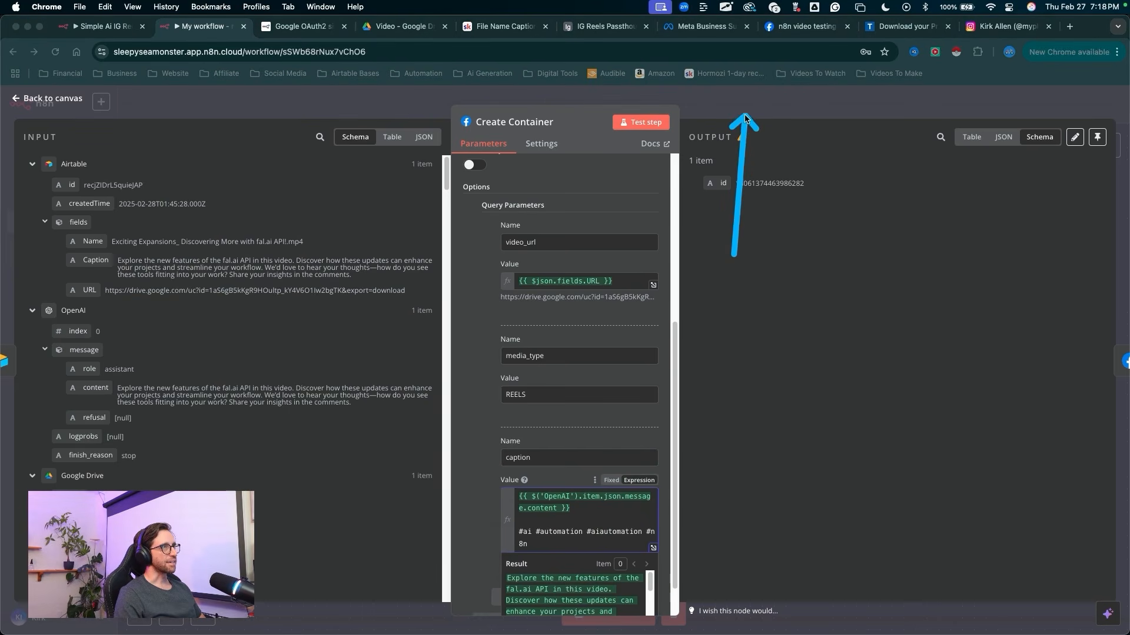
{"action": "key", "text": "Escape"}
{"action": "key", "text": "Escape"}
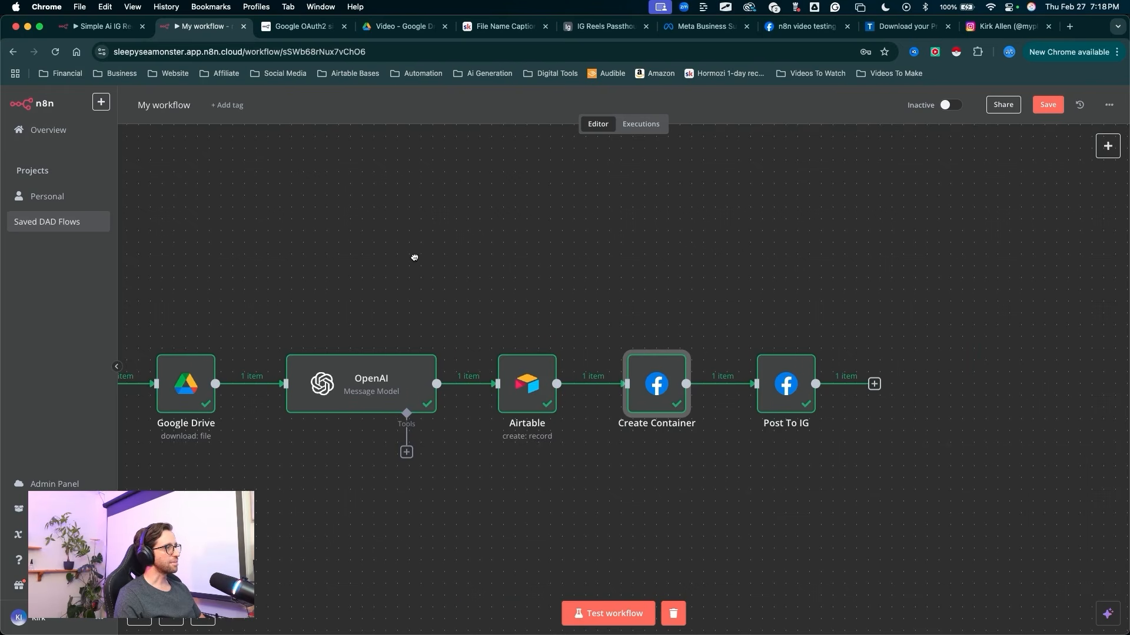
Step: Set the Google Drive Trigger node's poll time mode to Every Day
{"action": "left_click_drag", "start_coordinate": [414, 257], "coordinate": [788, 246]}
{"action": "left_click_drag", "start_coordinate": [429, 195], "coordinate": [393, 312]}
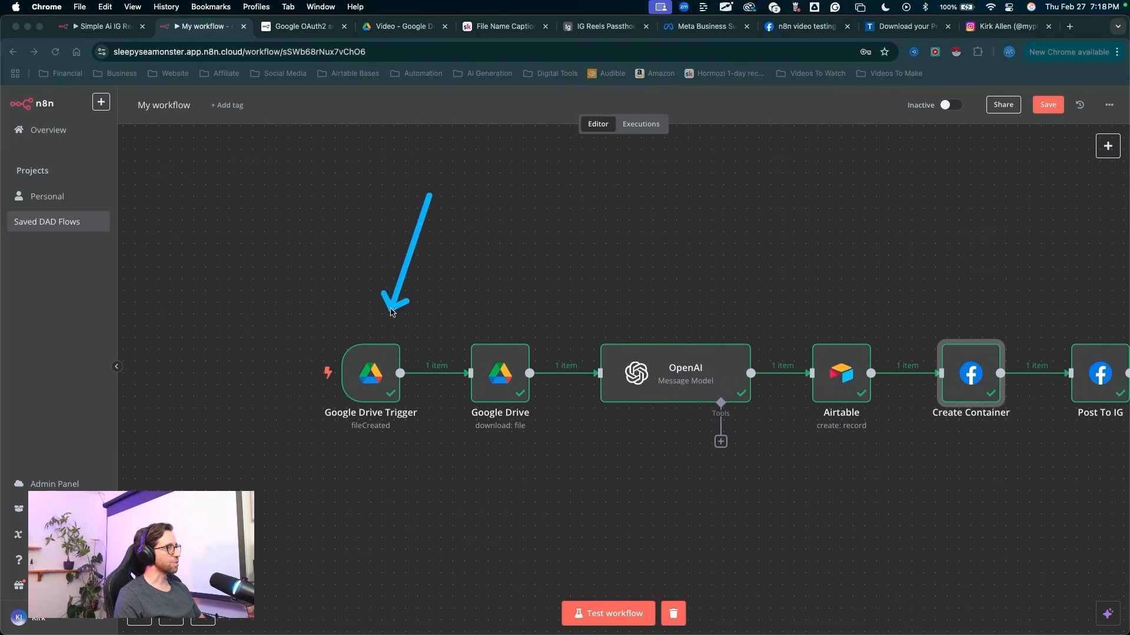
{"action": "key", "text": "Escape"}
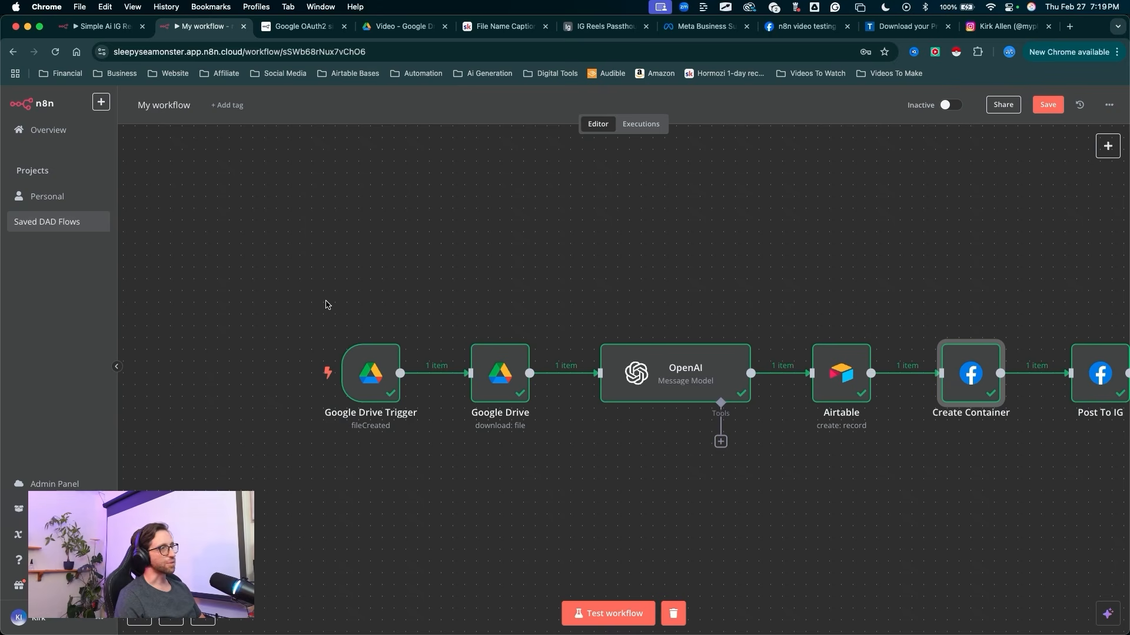
{"action": "left_click", "coordinate": [407, 227]}
{"action": "left_click", "coordinate": [385, 247]}
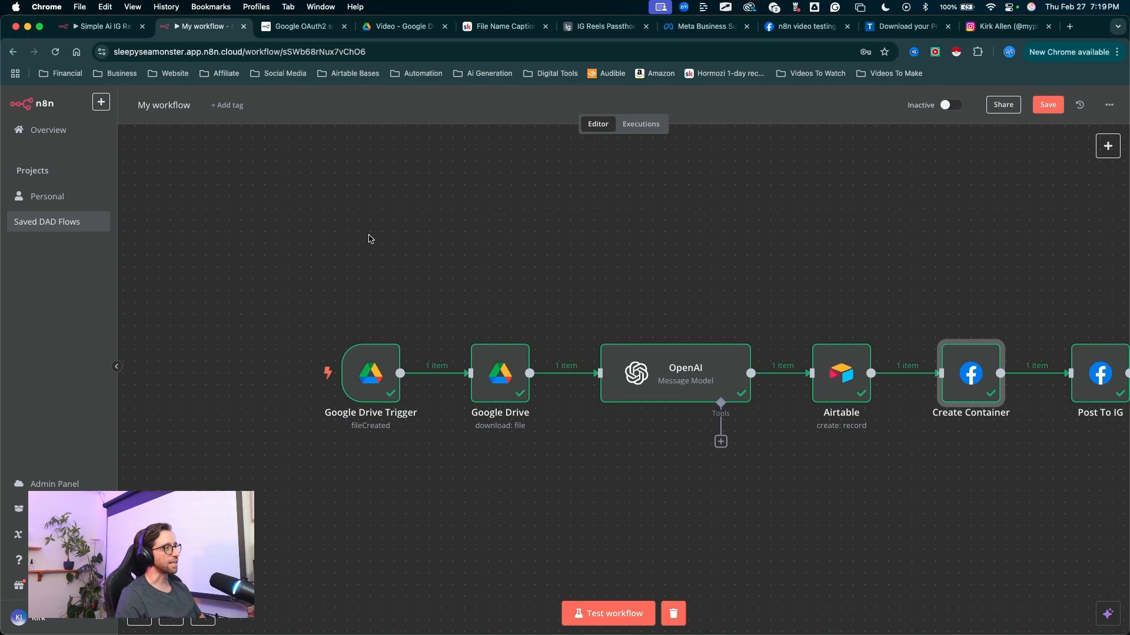
{"action": "left_click_drag", "start_coordinate": [403, 242], "coordinate": [371, 360]}
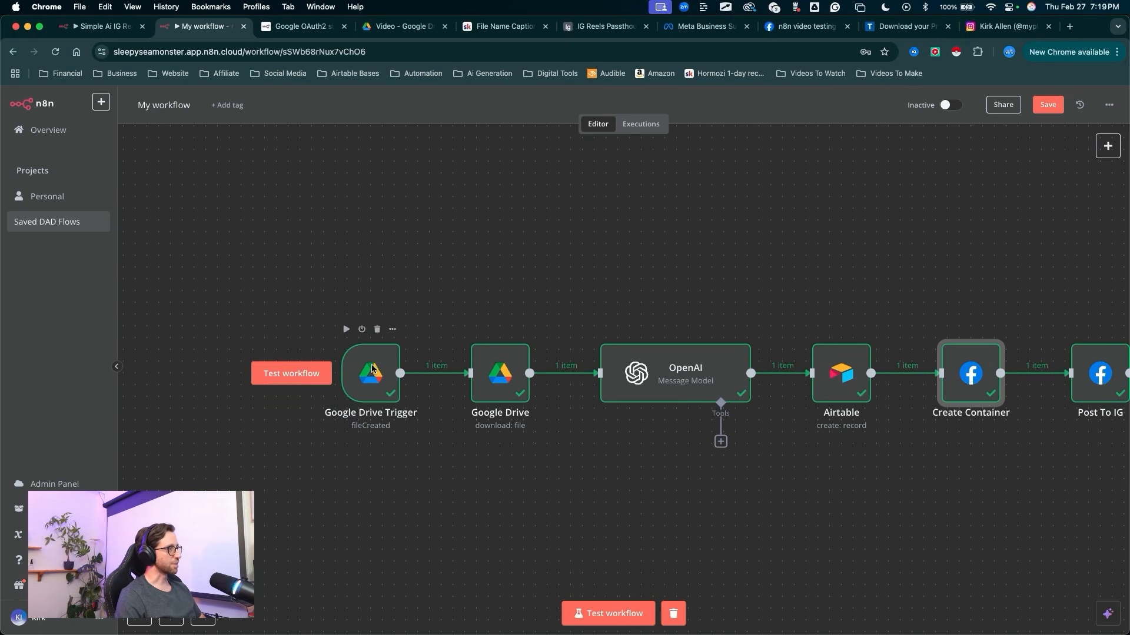
{"action": "double_click", "coordinate": [372, 367]}
{"action": "mouse_move", "coordinate": [89, 250]}
{"action": "left_mouse_down"}
{"action": "mouse_move", "coordinate": [274, 203]}
{"action": "mouse_move", "coordinate": [294, 203]}
{"action": "mouse_move", "coordinate": [308, 235]}
{"action": "left_mouse_up"}
{"action": "left_click", "coordinate": [310, 238]}
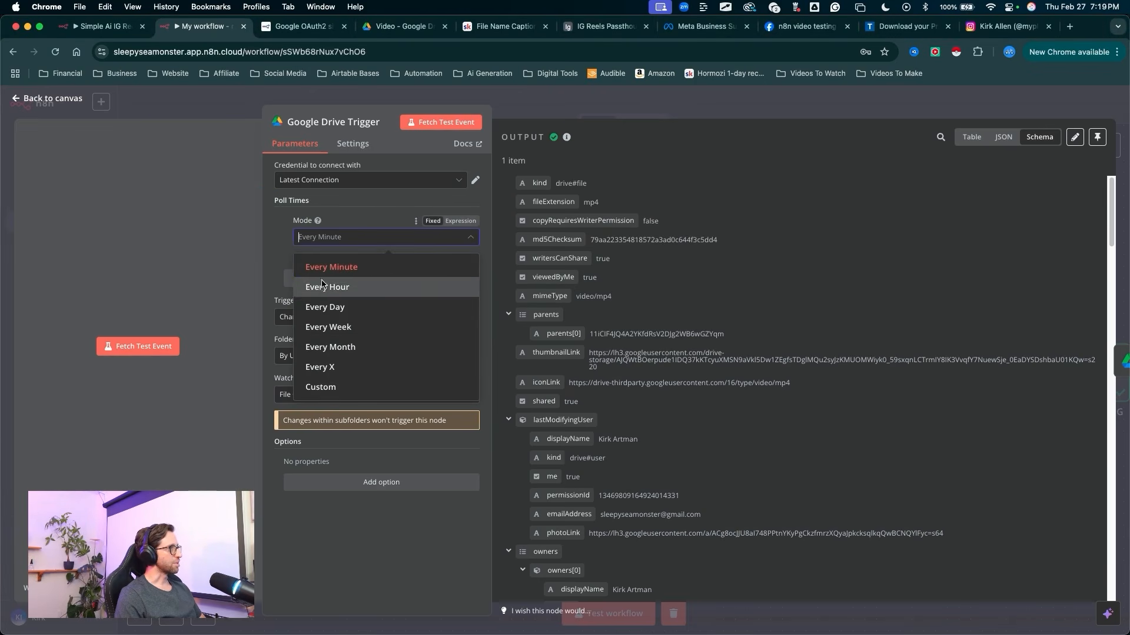
{"action": "left_click", "coordinate": [325, 307]}
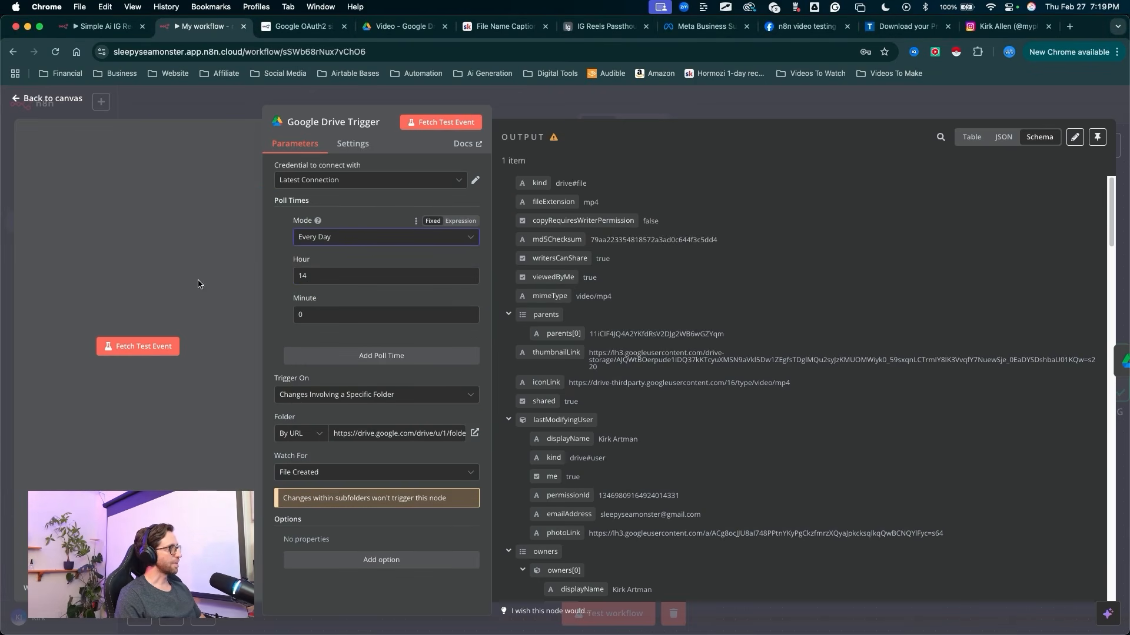
Step: Set the Google Drive Trigger's daily poll hour to 9 and close the node
{"action": "left_click_drag", "start_coordinate": [141, 270], "coordinate": [281, 270]}
{"action": "right_click", "coordinate": [295, 276]}
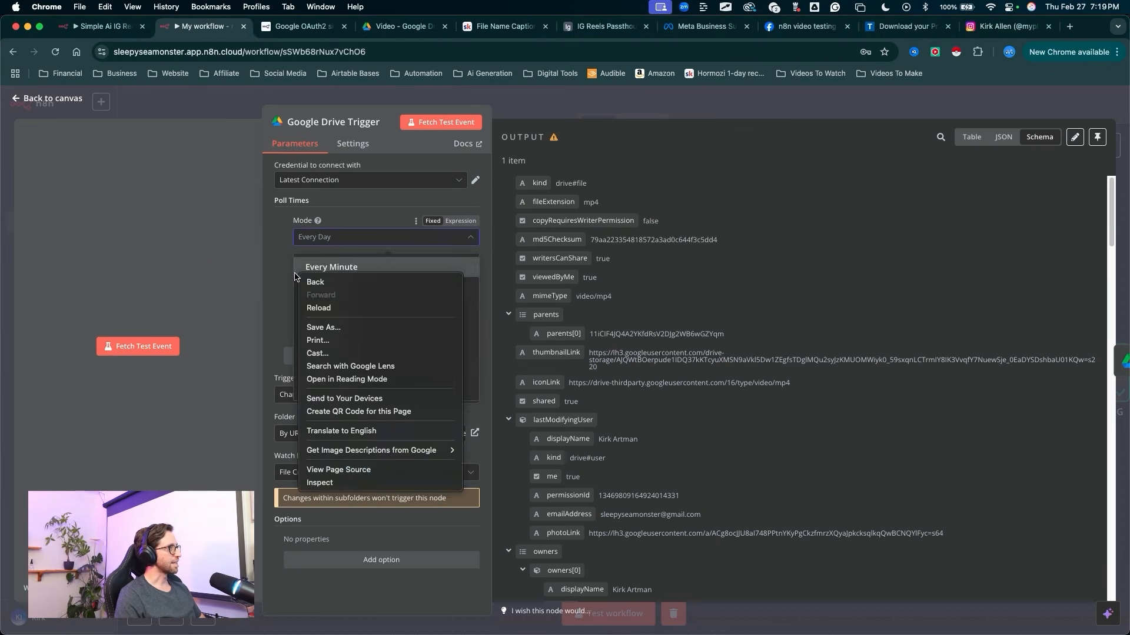
{"action": "key", "text": "Escape"}
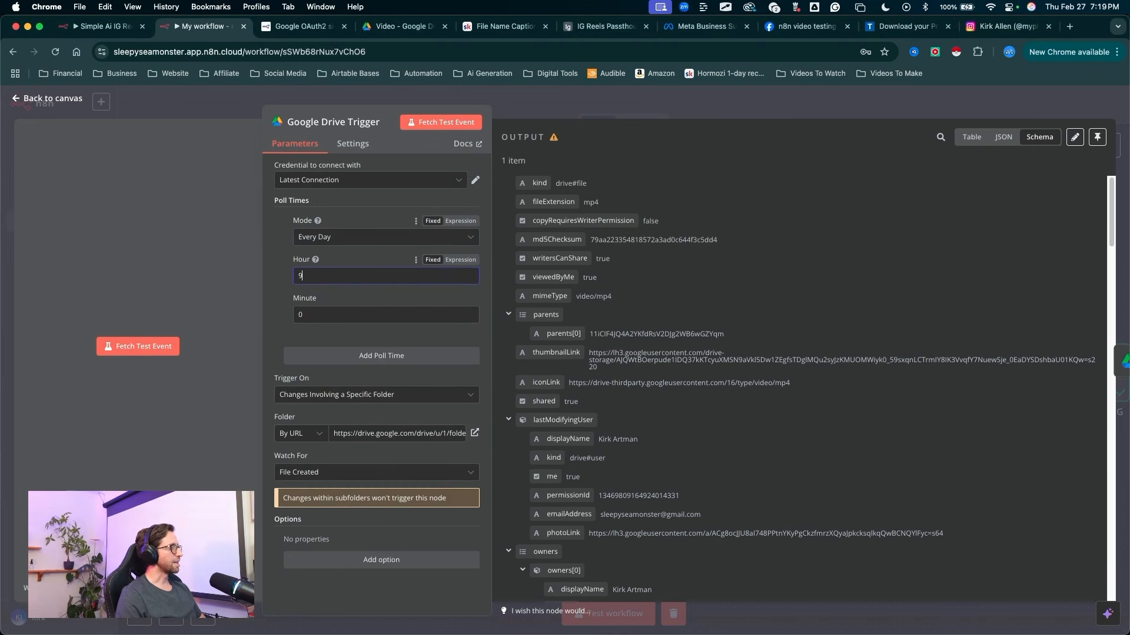
{"action": "left_click_drag", "start_coordinate": [256, 275], "coordinate": [290, 321]}
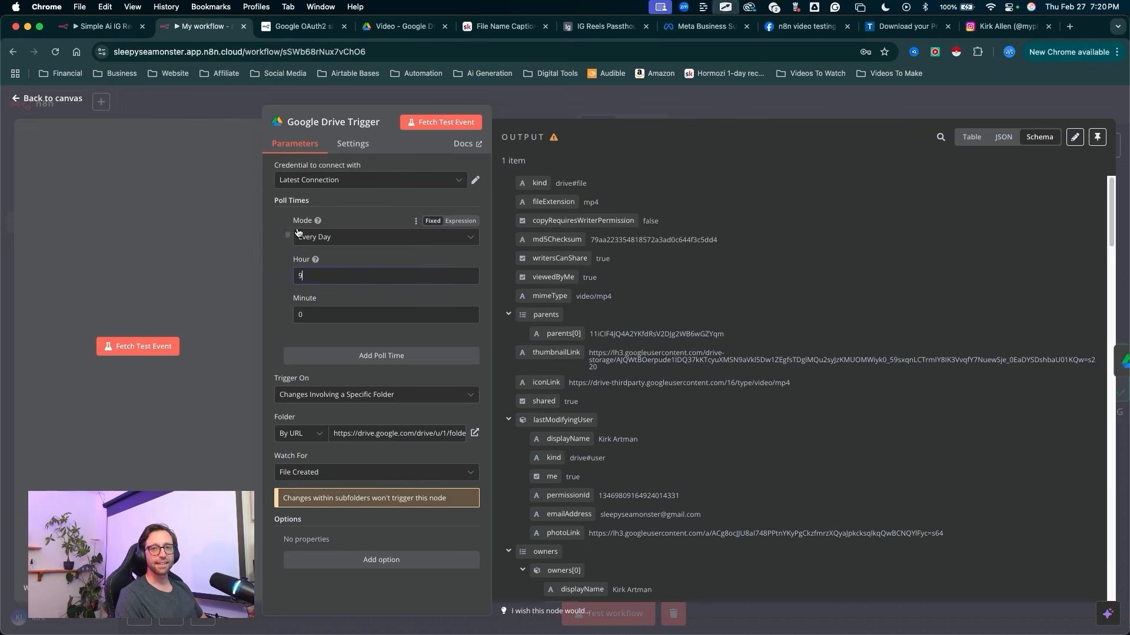
{"action": "mouse_move", "coordinate": [157, 250]}
{"action": "left_mouse_down"}
{"action": "mouse_move", "coordinate": [226, 208]}
{"action": "mouse_move", "coordinate": [293, 233]}
{"action": "mouse_move", "coordinate": [273, 269]}
{"action": "left_mouse_up"}
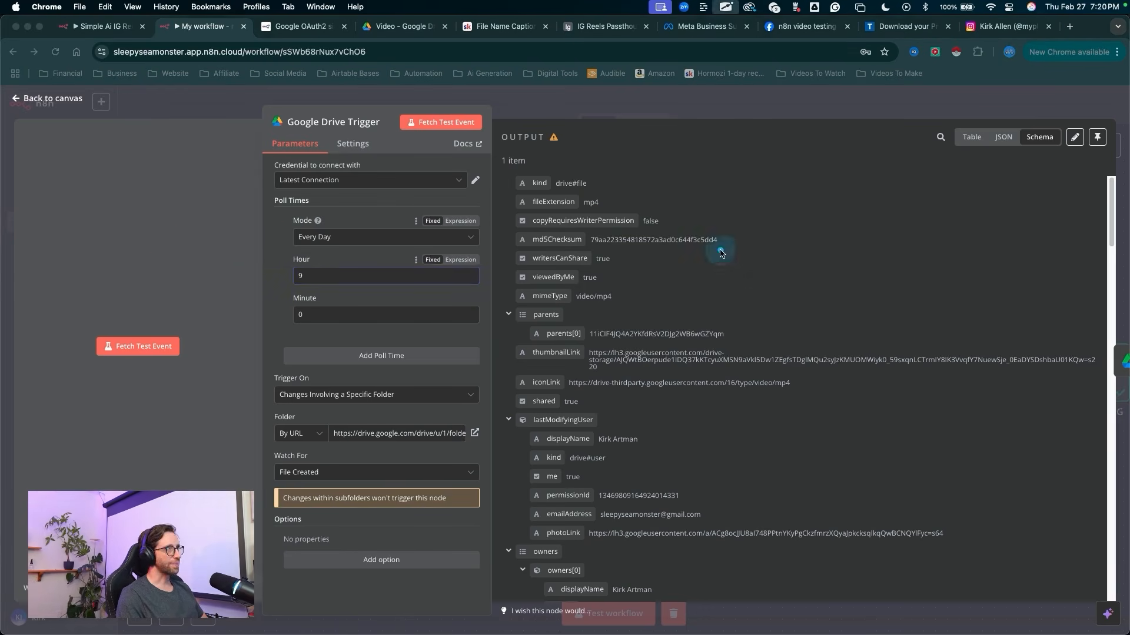
{"action": "left_click_drag", "start_coordinate": [726, 250], "coordinate": [720, 108]}
{"action": "left_click", "coordinate": [721, 107]}
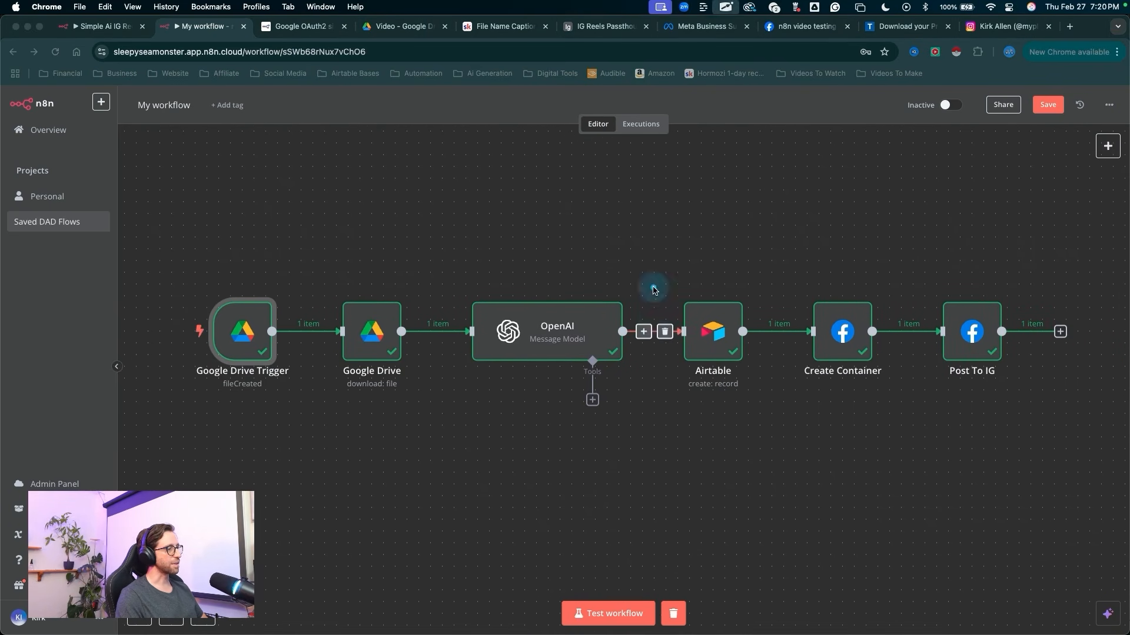
Step: Check the Video folder in Google Drive for the newly uploaded video file
{"action": "mouse_move", "coordinate": [665, 224]}
{"action": "left_mouse_down"}
{"action": "mouse_move", "coordinate": [638, 302]}
{"action": "mouse_move", "coordinate": [371, 323]}
{"action": "mouse_move", "coordinate": [534, 509]}
{"action": "mouse_move", "coordinate": [574, 599]}
{"action": "mouse_move", "coordinate": [615, 607]}
{"action": "mouse_move", "coordinate": [600, 556]}
{"action": "mouse_move", "coordinate": [516, 484]}
{"action": "left_mouse_up"}
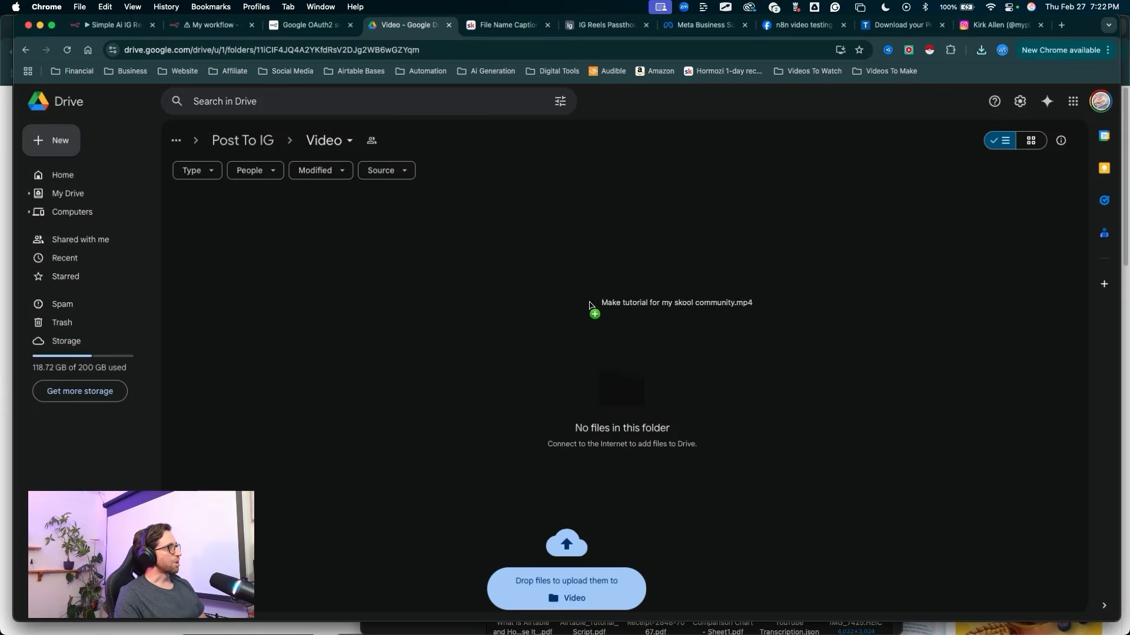
{"action": "left_click_drag", "start_coordinate": [590, 307], "coordinate": [311, 253]}
{"action": "key", "text": "ctrl+a"}
{"action": "mouse_move", "coordinate": [401, 422]}
{"action": "left_mouse_down"}
{"action": "mouse_move", "coordinate": [363, 261]}
{"action": "mouse_move", "coordinate": [319, 155]}
{"action": "mouse_move", "coordinate": [263, 331]}
{"action": "left_mouse_up"}
{"action": "mouse_move", "coordinate": [463, 462]}
{"action": "left_mouse_down"}
{"action": "mouse_move", "coordinate": [304, 253]}
{"action": "mouse_move", "coordinate": [316, 164]}
{"action": "left_mouse_up"}
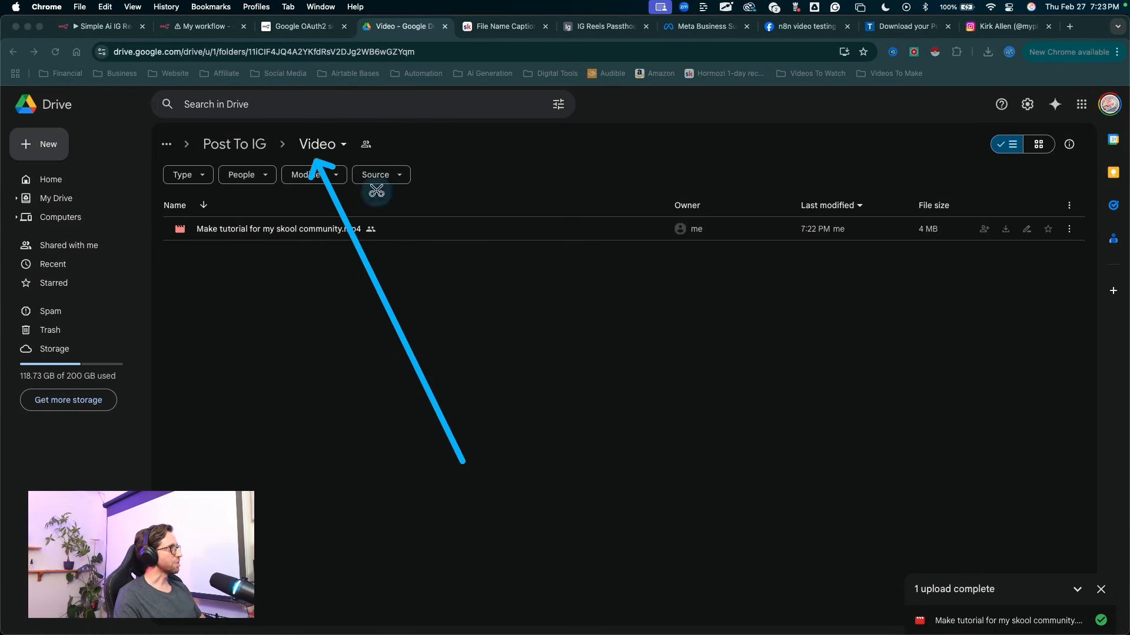
{"action": "key", "text": "Escape"}
Step: Switch back to the n8n workflow and start a test run of the entire workflow
{"action": "left_click", "coordinate": [198, 27]}
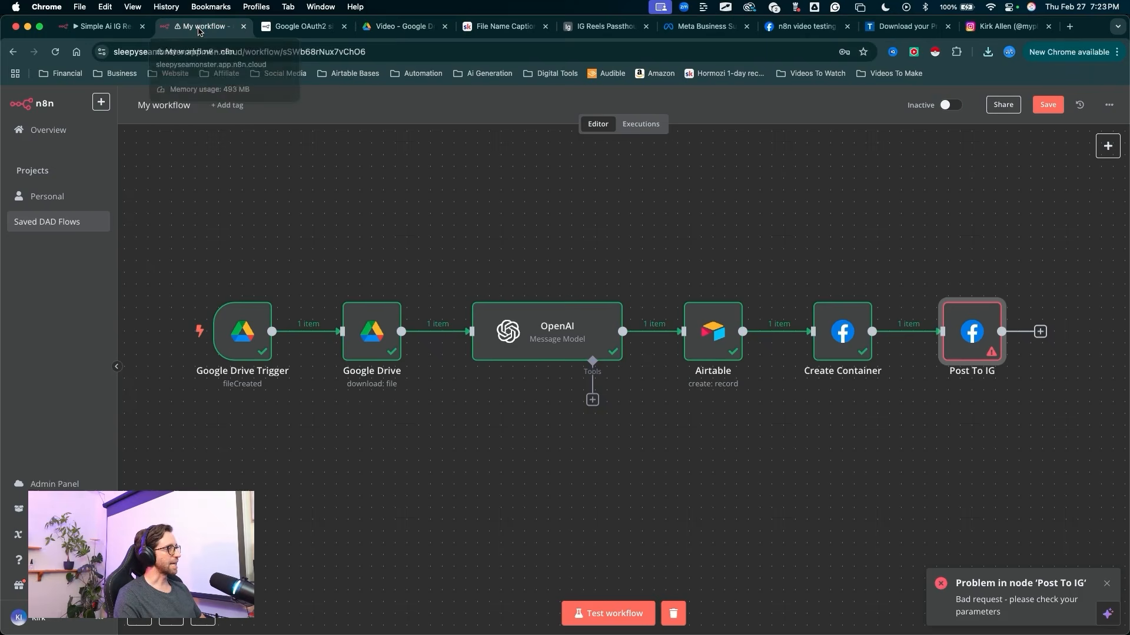
{"action": "key", "text": "ctrl+a"}
{"action": "left_click_drag", "start_coordinate": [636, 470], "coordinate": [604, 589]}
{"action": "key", "text": "Escape"}
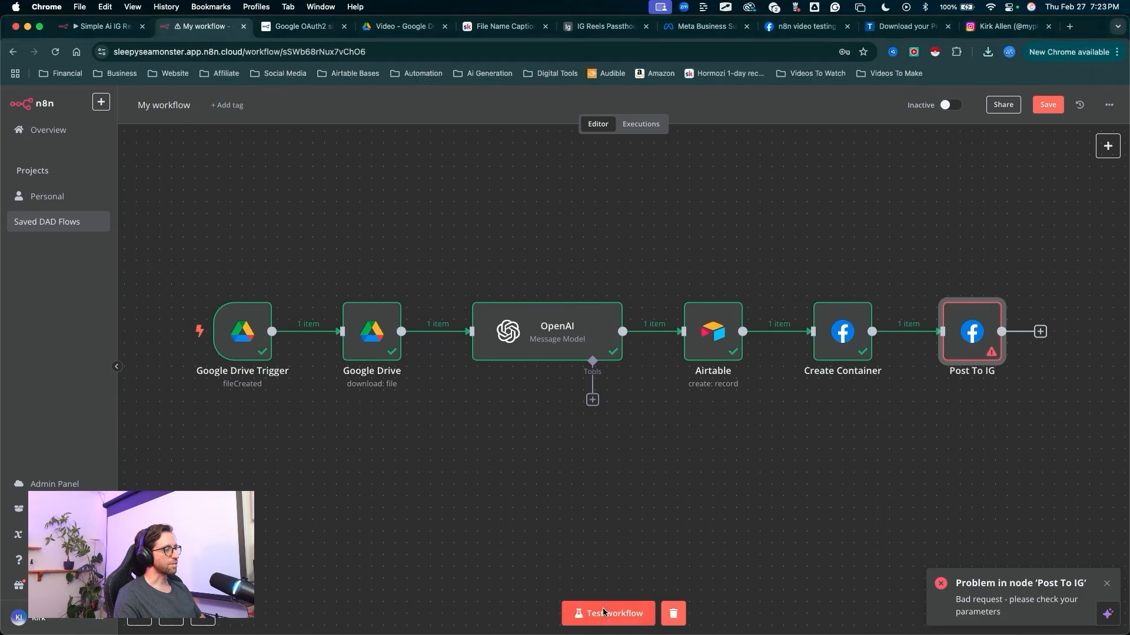
{"action": "left_click", "coordinate": [604, 612]}
{"action": "key", "text": "ctrl+a"}
{"action": "mouse_move", "coordinate": [400, 555]}
{"action": "left_mouse_down"}
{"action": "mouse_move", "coordinate": [270, 416]}
{"action": "mouse_move", "coordinate": [425, 413]}
{"action": "left_mouse_up"}
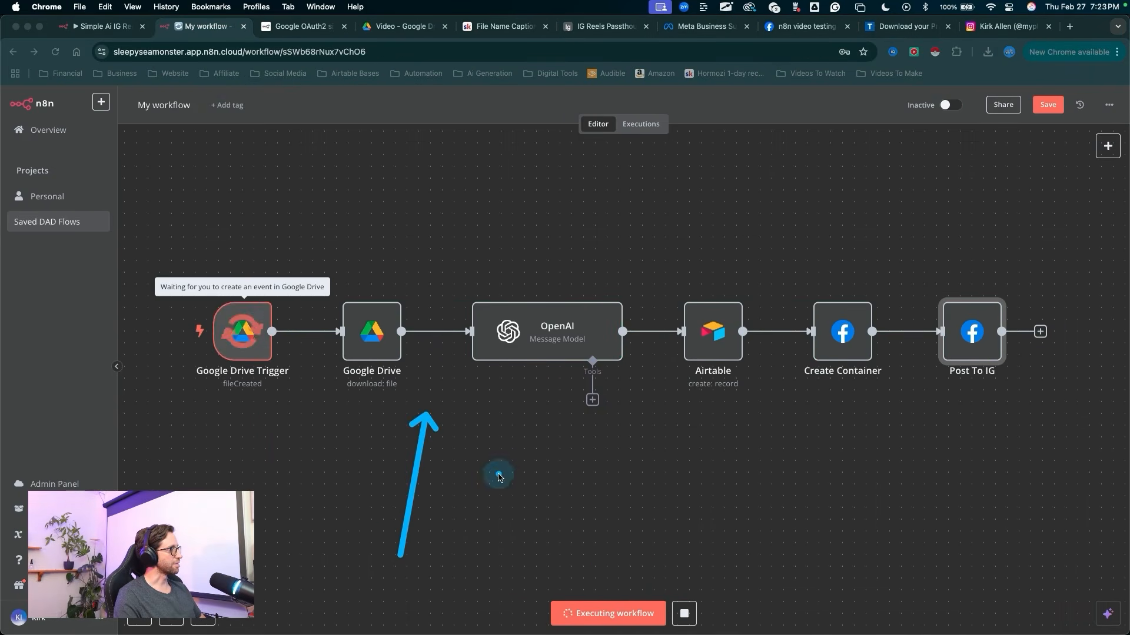
Step: Insert a Wait node between the Create Container and Post To IG nodes
{"action": "mouse_move", "coordinate": [757, 430]}
{"action": "left_mouse_down"}
{"action": "mouse_move", "coordinate": [871, 484]}
{"action": "mouse_move", "coordinate": [961, 570]}
{"action": "mouse_move", "coordinate": [941, 582]}
{"action": "mouse_move", "coordinate": [944, 362]}
{"action": "left_mouse_up"}
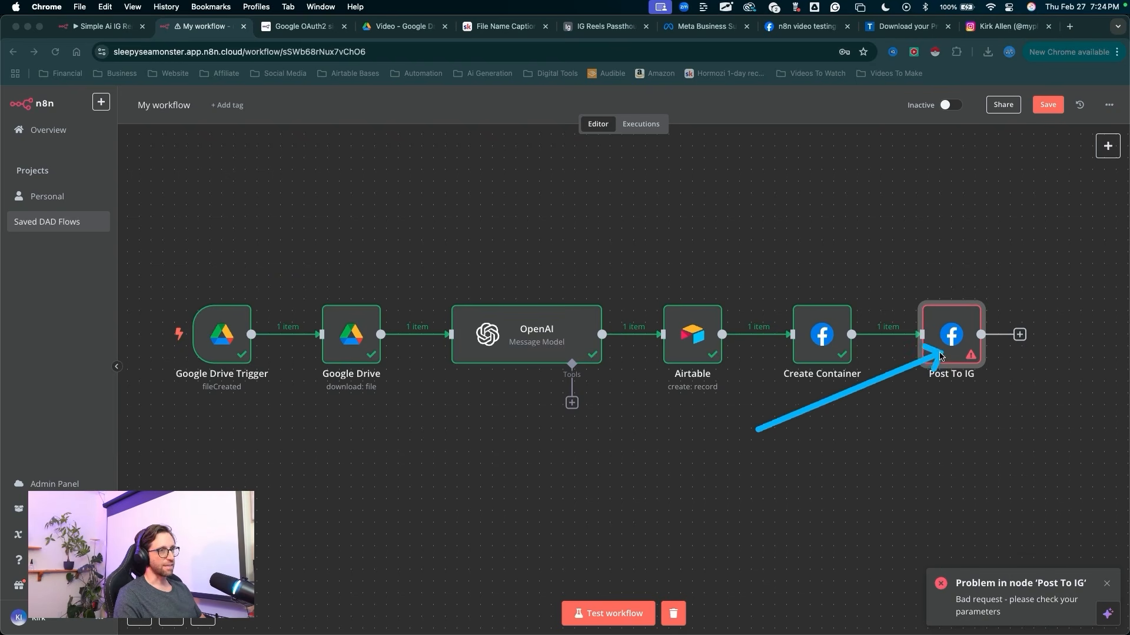
{"action": "left_click_drag", "start_coordinate": [855, 536], "coordinate": [888, 336]}
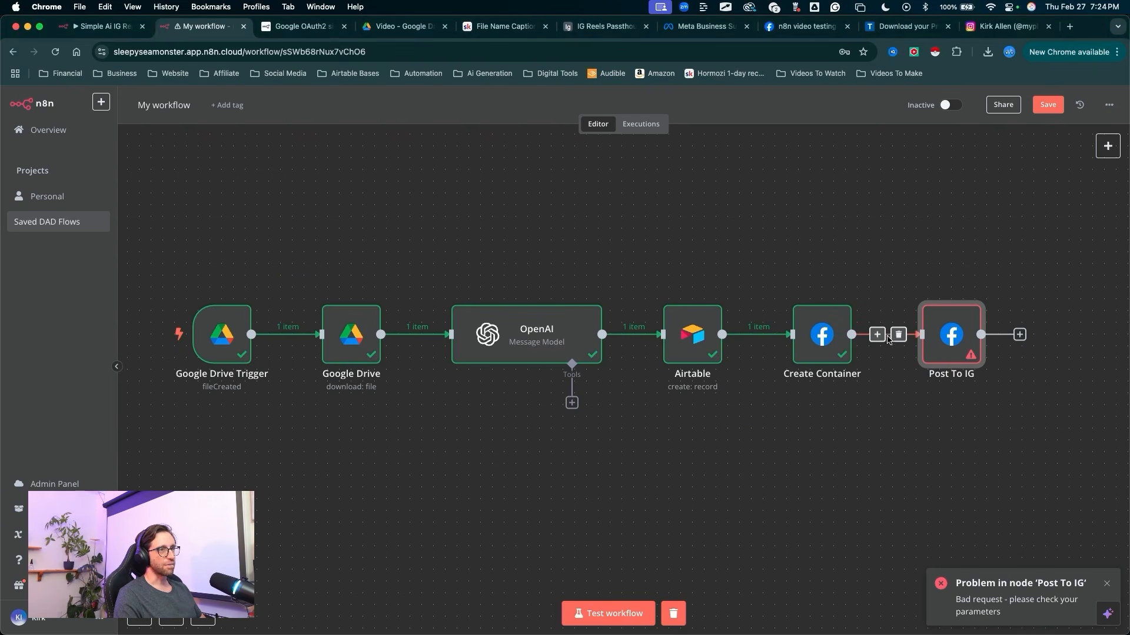
{"action": "left_click", "coordinate": [878, 336]}
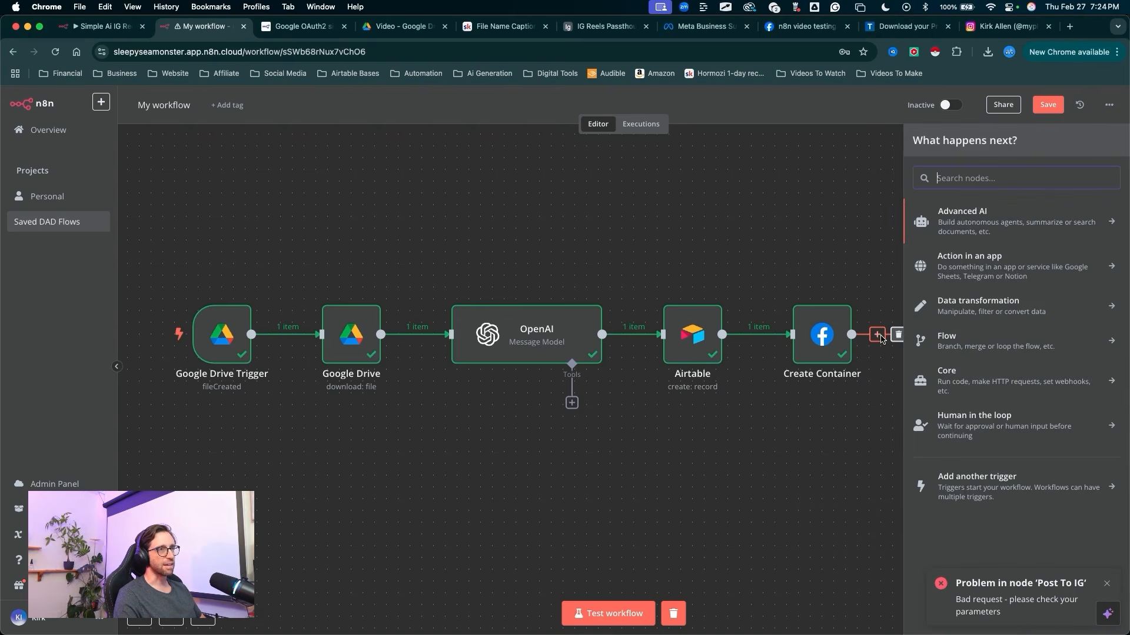
{"action": "type", "text": "wait"}
{"action": "key", "text": "ctrl+a"}
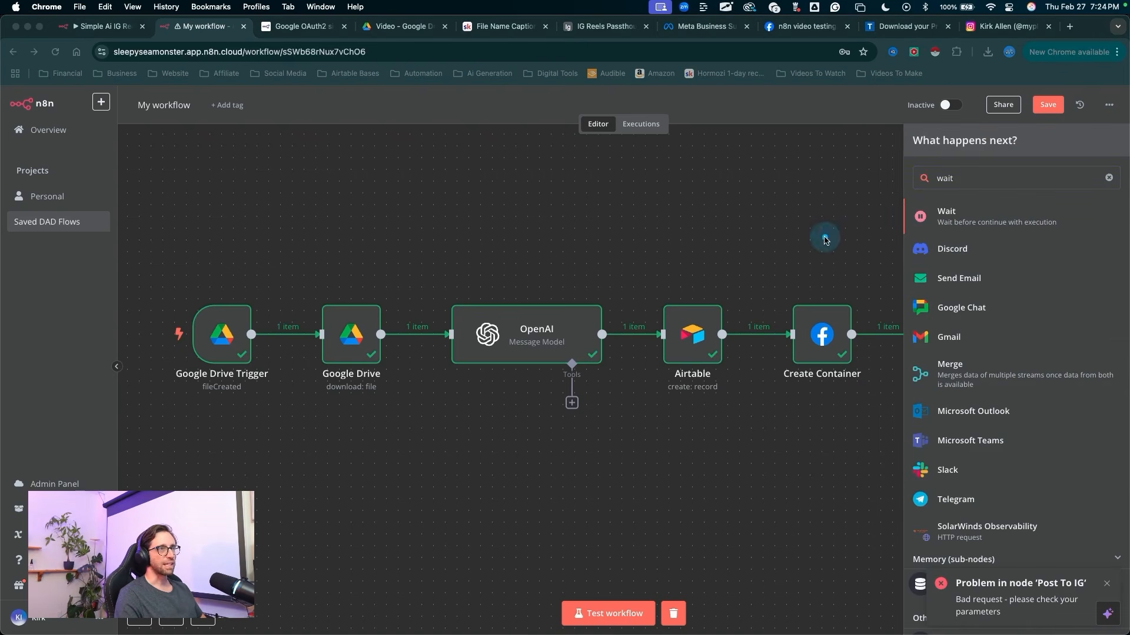
{"action": "left_click_drag", "start_coordinate": [802, 239], "coordinate": [914, 220]}
{"action": "key", "text": "Escape"}
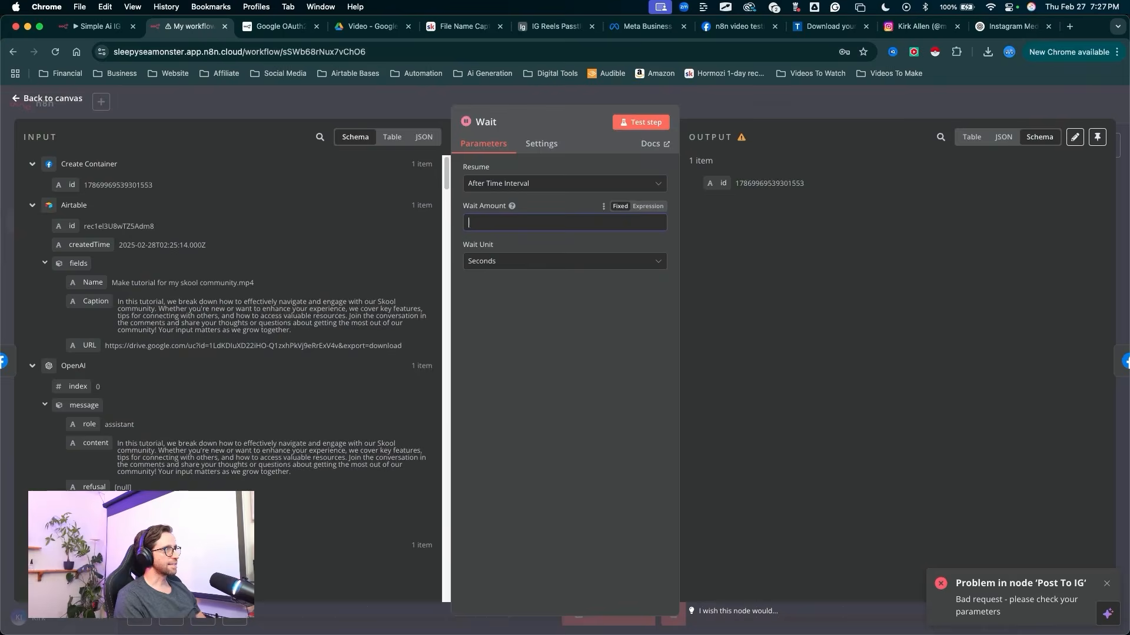
Step: Set the Wait node's wait amount to 60 seconds and return to the canvas
{"action": "type", "text": "60"}
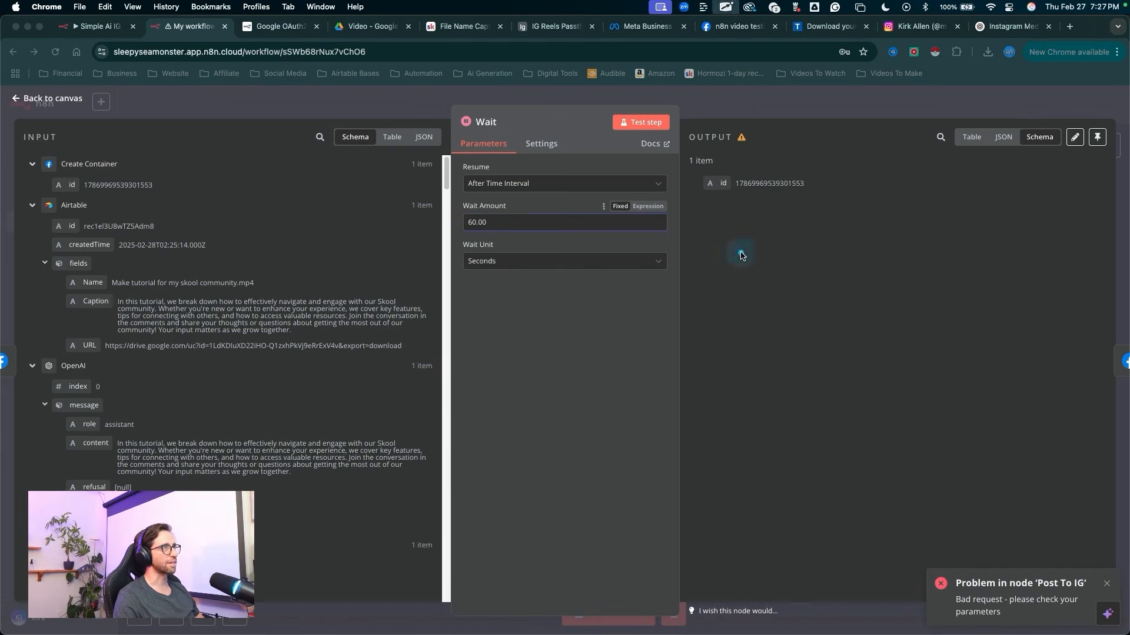
{"action": "left_click_drag", "start_coordinate": [741, 255], "coordinate": [737, 123]}
{"action": "left_click", "coordinate": [736, 111]}
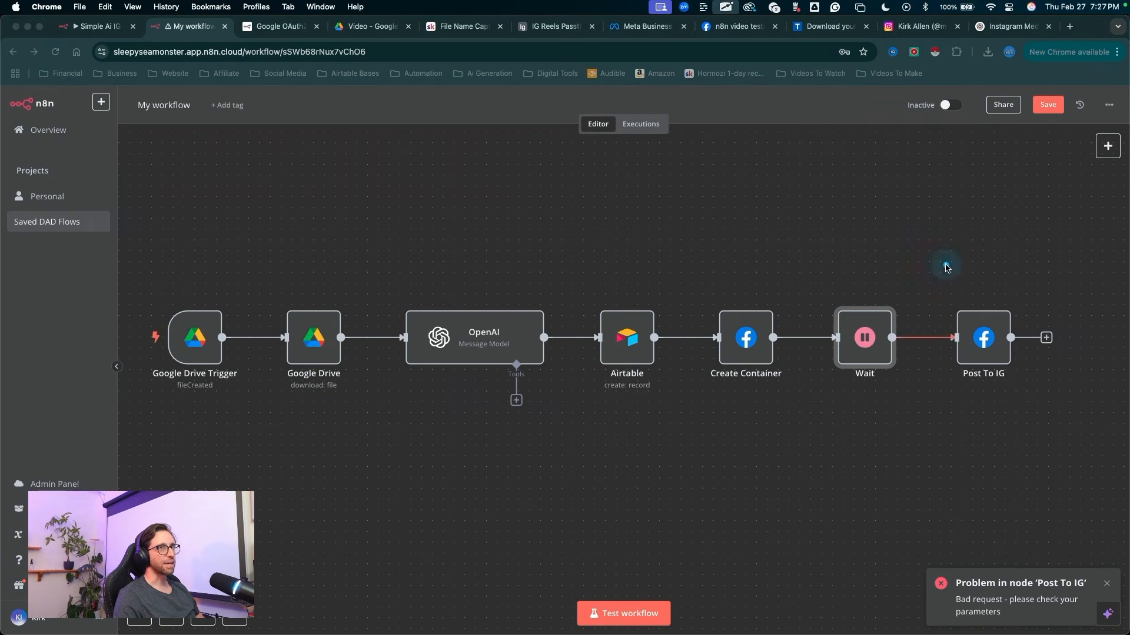
Step: Save the workflow and run a full test of it, from the Google Drive Trigger through Post To IG
{"action": "left_click_drag", "start_coordinate": [945, 265], "coordinate": [1039, 137]}
{"action": "left_click", "coordinate": [1046, 106]}
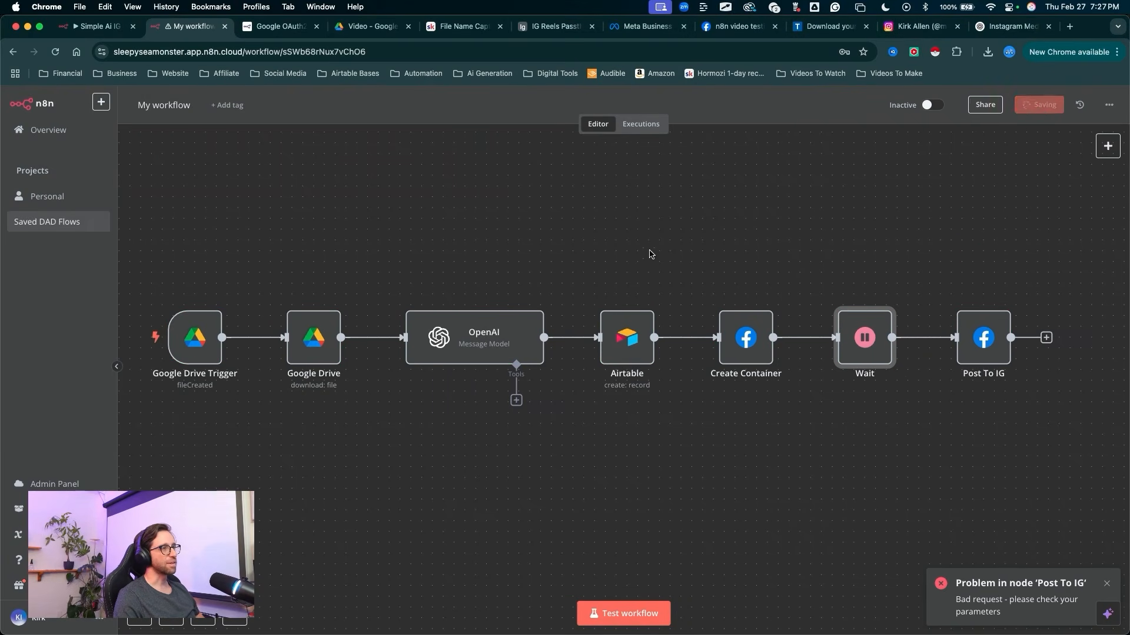
{"action": "left_click_drag", "start_coordinate": [585, 379], "coordinate": [597, 588]}
{"action": "left_click", "coordinate": [609, 613]}
{"action": "mouse_move", "coordinate": [340, 589]}
{"action": "left_mouse_down"}
{"action": "mouse_move", "coordinate": [282, 497]}
{"action": "mouse_move", "coordinate": [340, 378]}
{"action": "mouse_move", "coordinate": [297, 388]}
{"action": "mouse_move", "coordinate": [461, 323]}
{"action": "mouse_move", "coordinate": [492, 345]}
{"action": "mouse_move", "coordinate": [752, 321]}
{"action": "left_mouse_up"}
{"action": "mouse_move", "coordinate": [871, 254]}
{"action": "left_mouse_down"}
{"action": "mouse_move", "coordinate": [865, 321]}
{"action": "mouse_move", "coordinate": [866, 297]}
{"action": "mouse_move", "coordinate": [813, 281]}
{"action": "mouse_move", "coordinate": [764, 287]}
{"action": "mouse_move", "coordinate": [769, 315]}
{"action": "mouse_move", "coordinate": [749, 328]}
{"action": "mouse_move", "coordinate": [750, 317]}
{"action": "left_mouse_up"}
{"action": "mouse_move", "coordinate": [979, 202]}
{"action": "left_mouse_down"}
{"action": "mouse_move", "coordinate": [980, 310]}
{"action": "mouse_move", "coordinate": [977, 271]}
{"action": "left_mouse_up"}
{"action": "mouse_move", "coordinate": [955, 185]}
{"action": "left_mouse_down"}
{"action": "mouse_move", "coordinate": [979, 275]}
{"action": "mouse_move", "coordinate": [886, 311]}
{"action": "mouse_move", "coordinate": [991, 310]}
{"action": "left_mouse_up"}
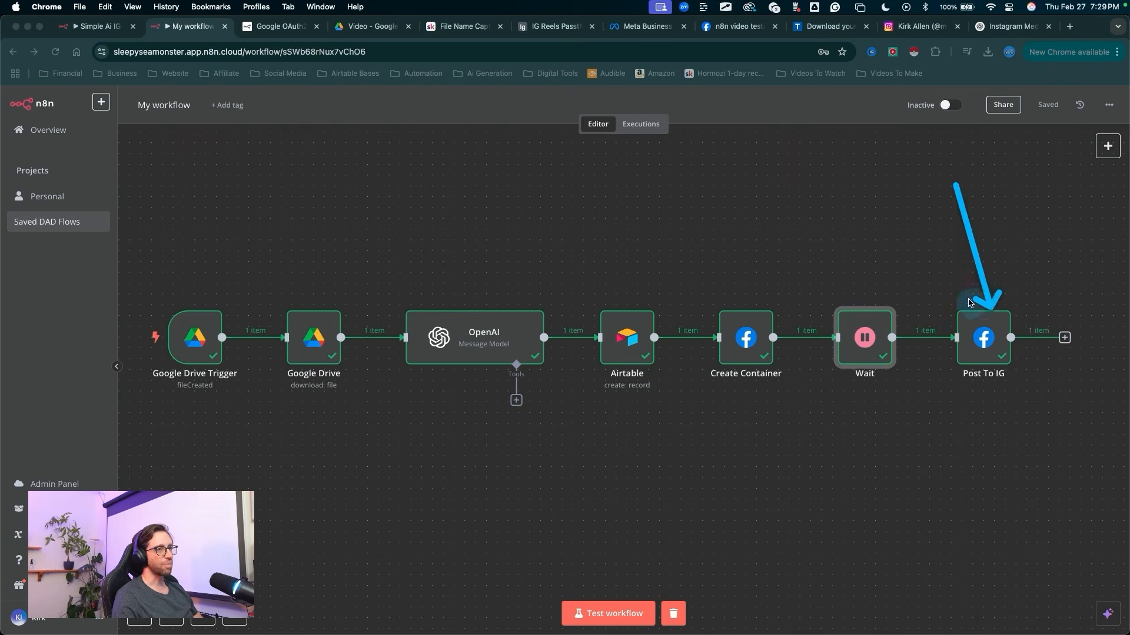
{"action": "key", "text": "Escape"}
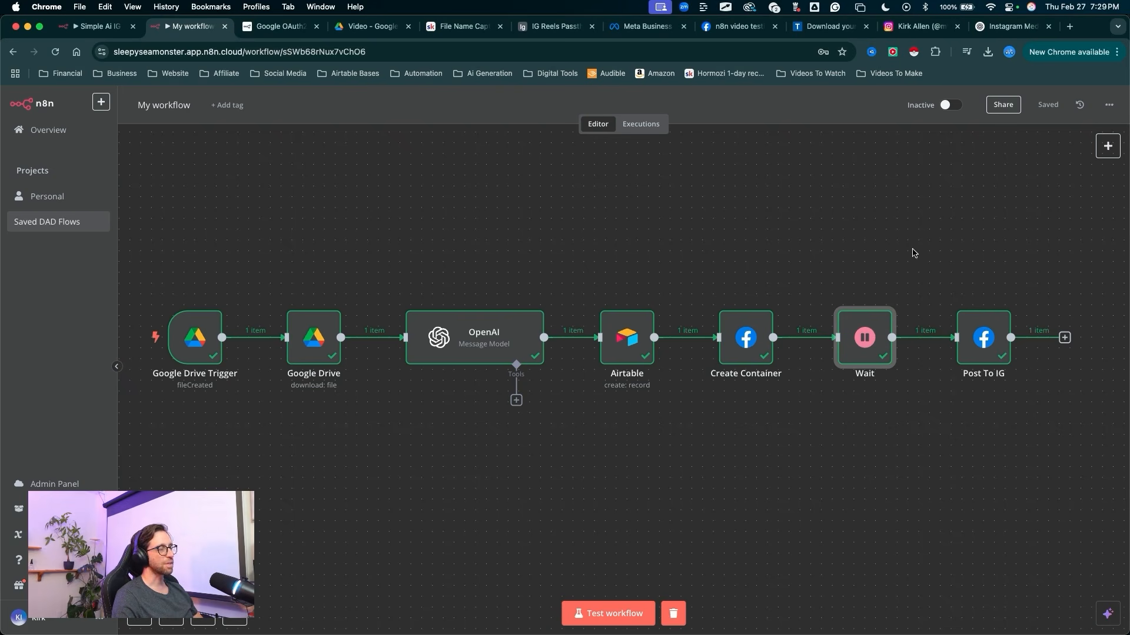
Step: Switch to the Instagram profile and reload it to check for the newly published reel
{"action": "left_click", "coordinate": [928, 33]}
{"action": "mouse_move", "coordinate": [594, 247]}
{"action": "left_mouse_down"}
{"action": "mouse_move", "coordinate": [447, 470]}
{"action": "mouse_move", "coordinate": [550, 532]}
{"action": "mouse_move", "coordinate": [418, 357]}
{"action": "left_mouse_up"}
{"action": "key", "text": "Escape"}
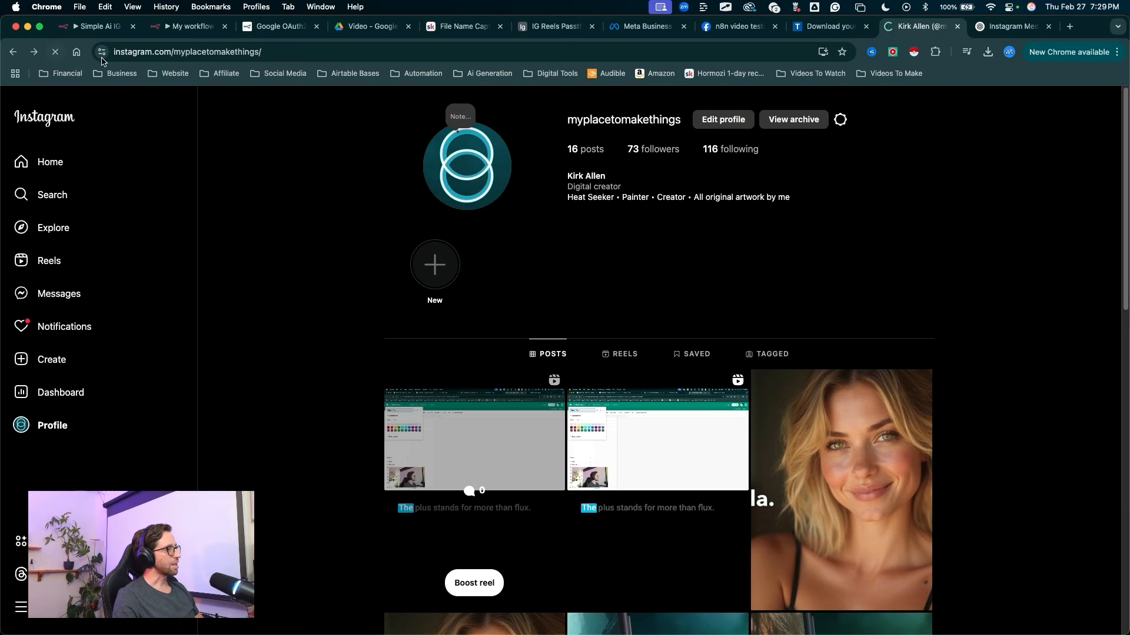
{"action": "mouse_move", "coordinate": [245, 239]}
{"action": "left_mouse_down"}
{"action": "mouse_move", "coordinate": [464, 420]}
{"action": "mouse_move", "coordinate": [476, 455]}
{"action": "left_mouse_up"}
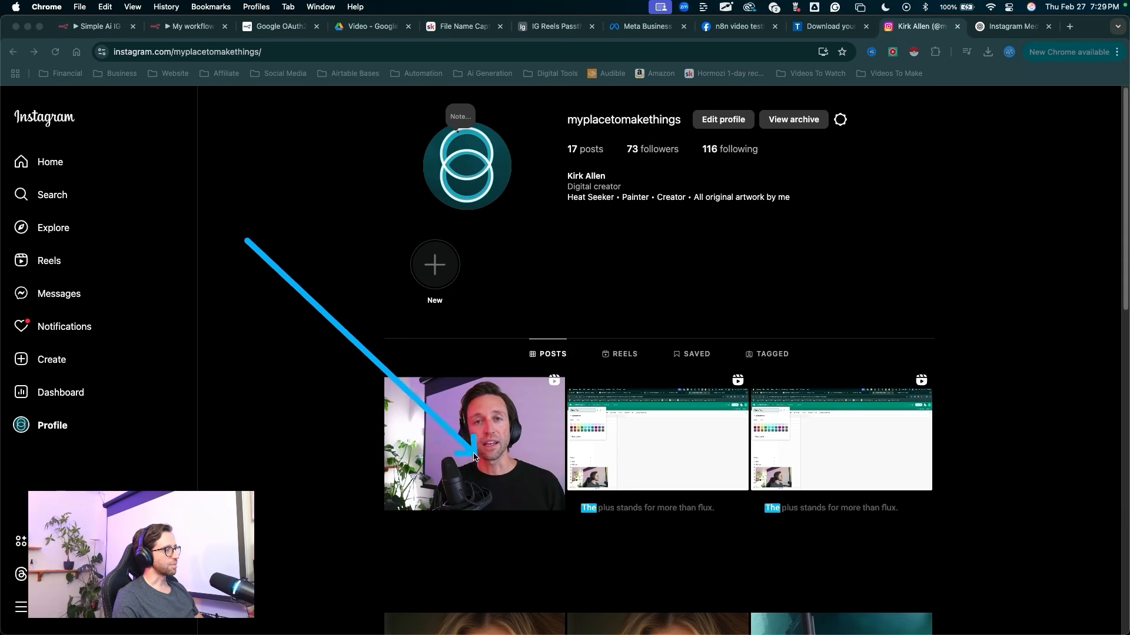
{"action": "key", "text": "Escape"}
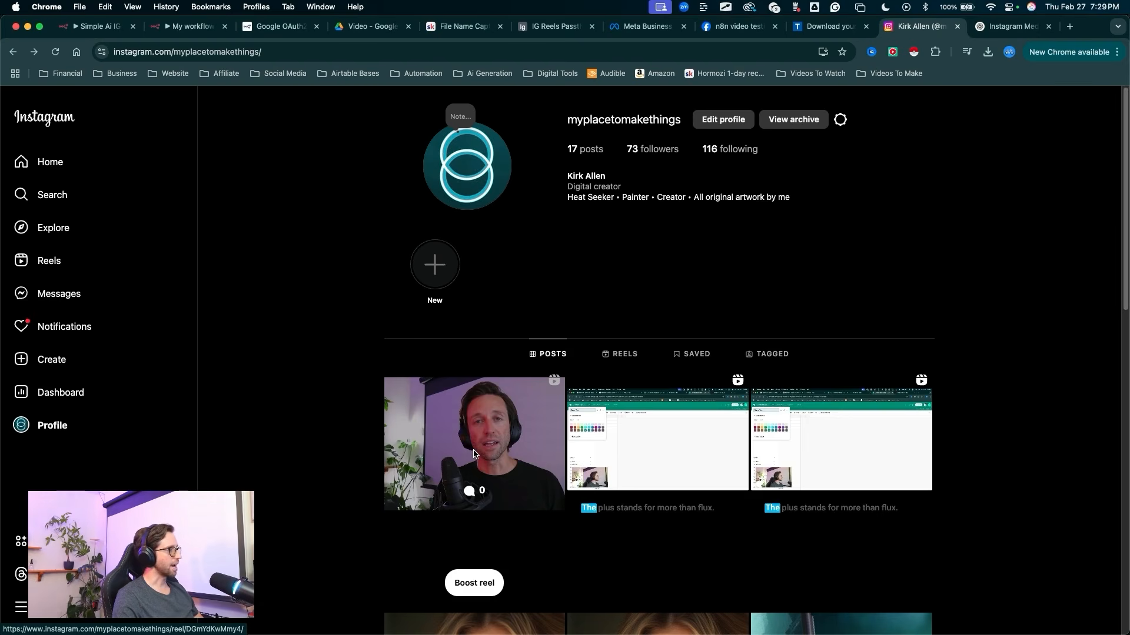
Step: Open the newest reel on the Instagram profile and examine its video, caption and hashtags
{"action": "left_click", "coordinate": [474, 454]}
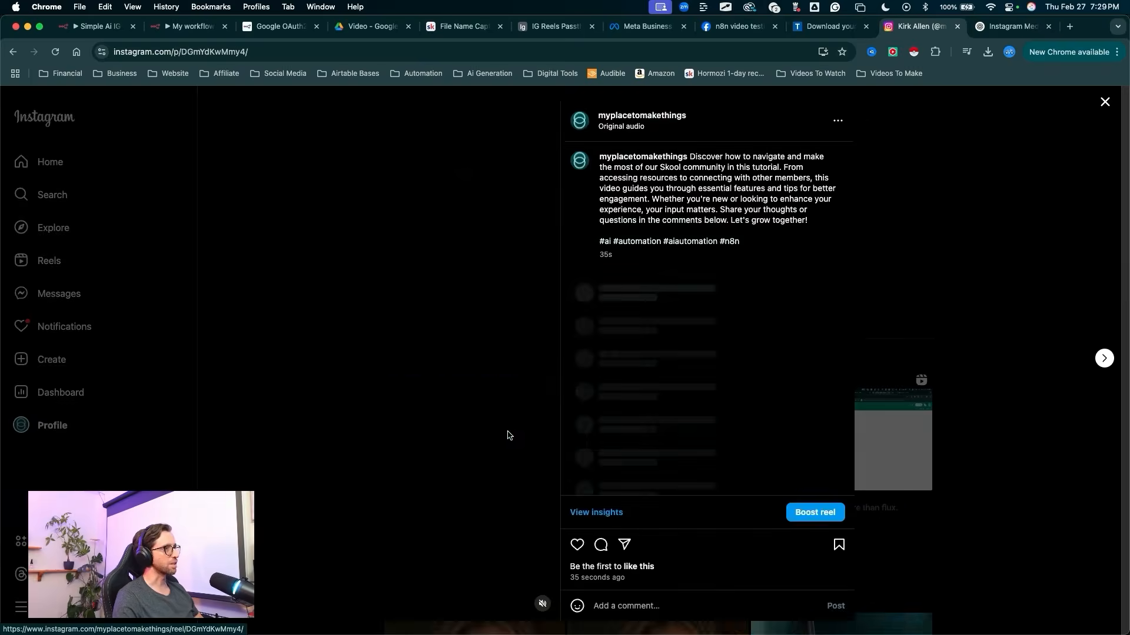
{"action": "mouse_move", "coordinate": [640, 376]}
{"action": "left_mouse_down"}
{"action": "mouse_move", "coordinate": [688, 217]}
{"action": "mouse_move", "coordinate": [721, 170]}
{"action": "mouse_move", "coordinate": [791, 170]}
{"action": "mouse_move", "coordinate": [612, 159]}
{"action": "mouse_move", "coordinate": [712, 174]}
{"action": "mouse_move", "coordinate": [794, 165]}
{"action": "mouse_move", "coordinate": [647, 176]}
{"action": "mouse_move", "coordinate": [741, 175]}
{"action": "mouse_move", "coordinate": [563, 222]}
{"action": "mouse_move", "coordinate": [518, 386]}
{"action": "mouse_move", "coordinate": [315, 396]}
{"action": "mouse_move", "coordinate": [329, 395]}
{"action": "left_mouse_up"}
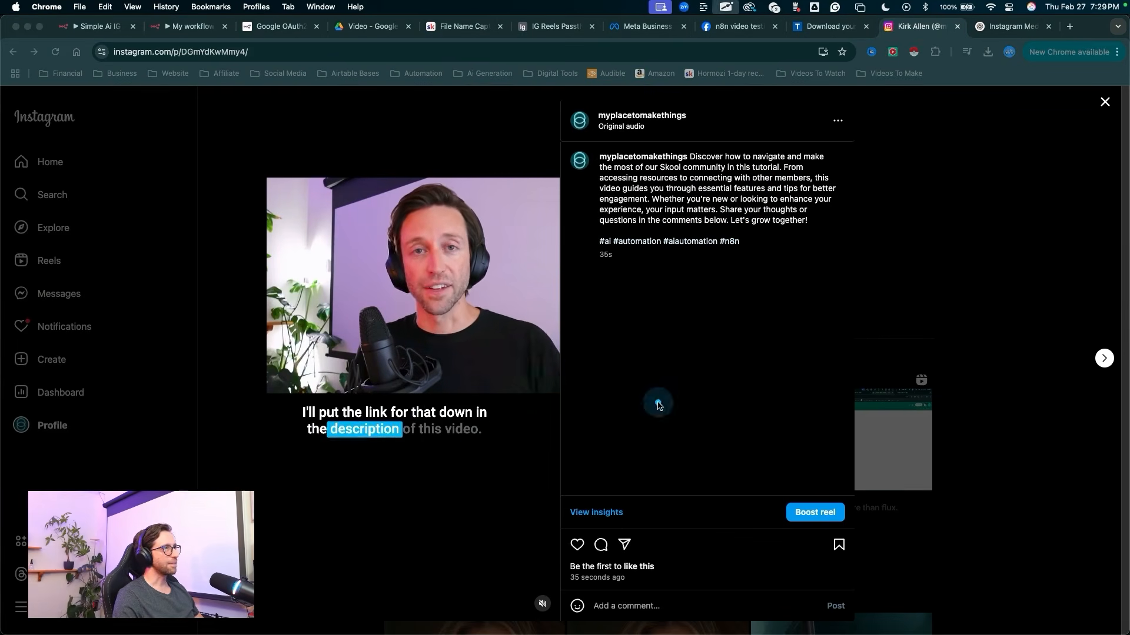
{"action": "mouse_move", "coordinate": [625, 452]}
{"action": "left_mouse_down"}
{"action": "mouse_move", "coordinate": [620, 239]}
{"action": "mouse_move", "coordinate": [738, 255]}
{"action": "mouse_move", "coordinate": [595, 262]}
{"action": "mouse_move", "coordinate": [757, 252]}
{"action": "mouse_move", "coordinate": [630, 327]}
{"action": "mouse_move", "coordinate": [609, 318]}
{"action": "mouse_move", "coordinate": [608, 254]}
{"action": "mouse_move", "coordinate": [607, 278]}
{"action": "left_mouse_up"}
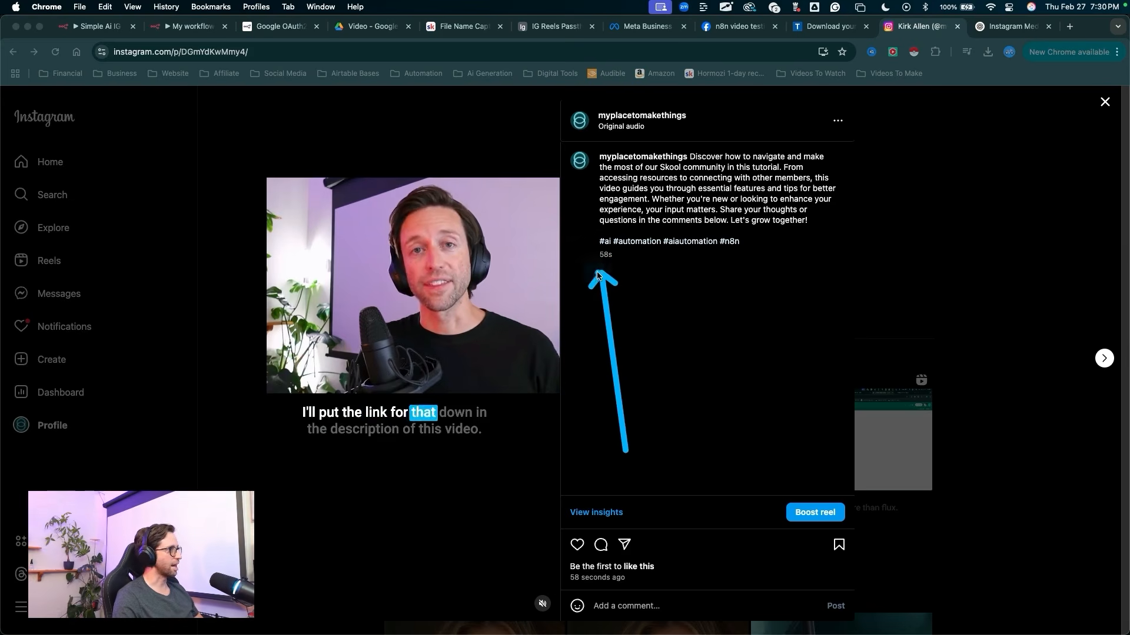
{"action": "key", "text": "Escape"}
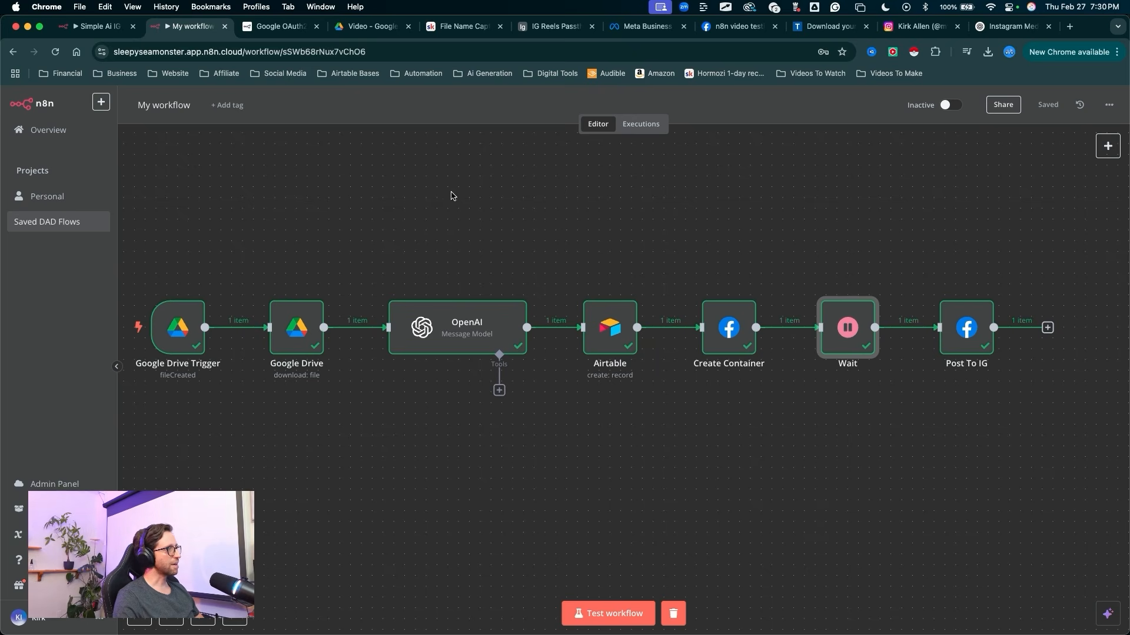
{"action": "mouse_move", "coordinate": [951, 225]}
{"action": "left_mouse_down"}
{"action": "mouse_move", "coordinate": [1032, 165]}
{"action": "mouse_move", "coordinate": [1057, 108]}
{"action": "left_mouse_up"}
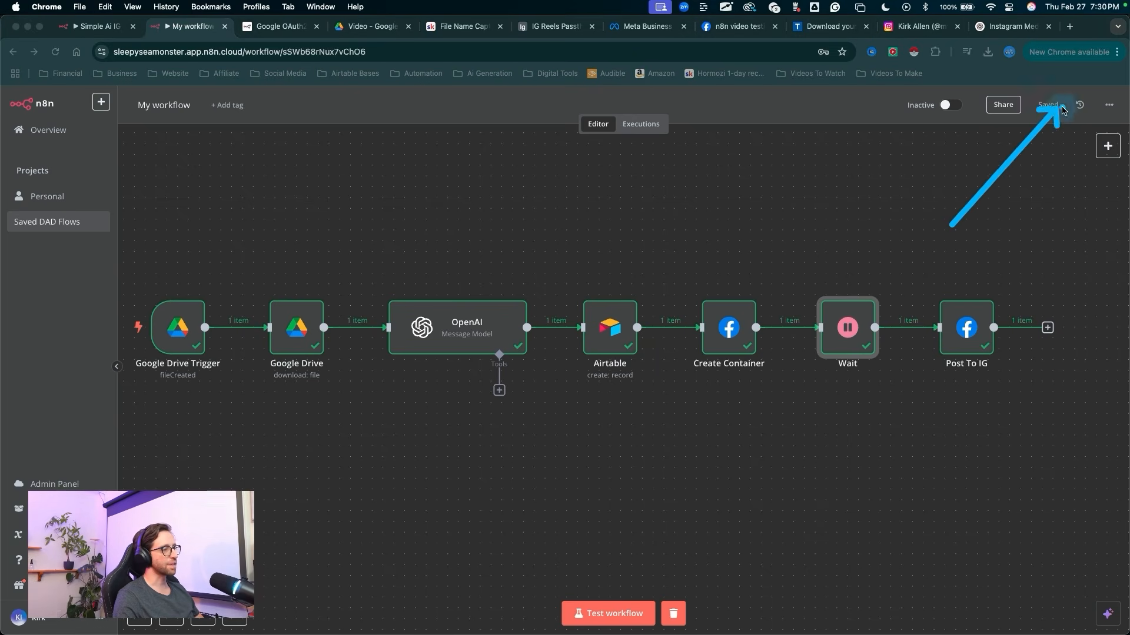
{"action": "key", "text": "Escape"}
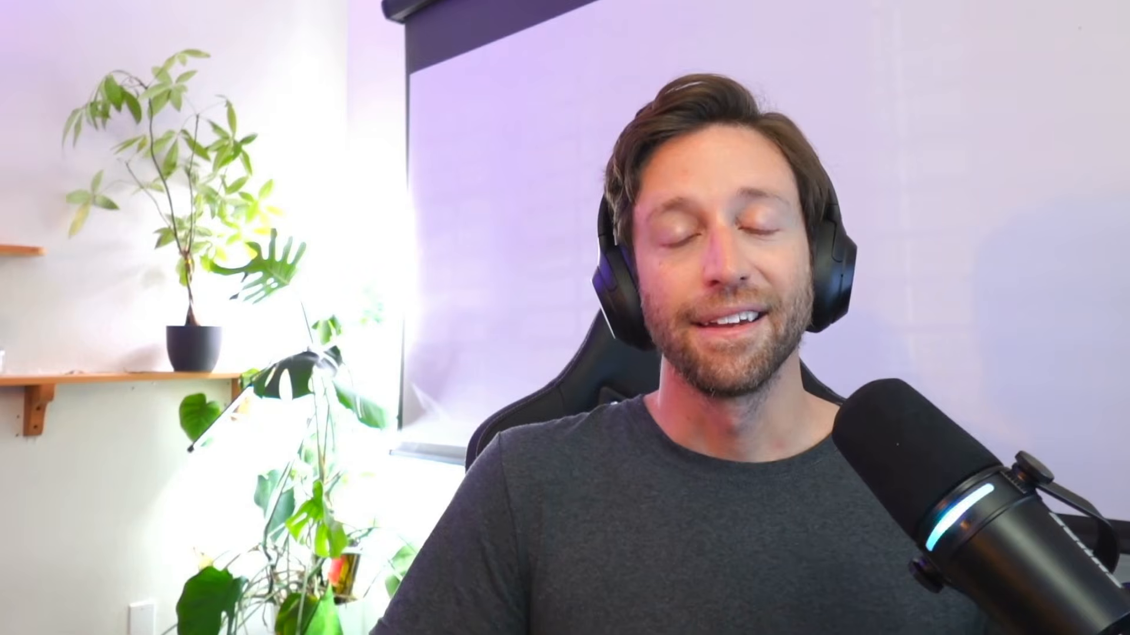